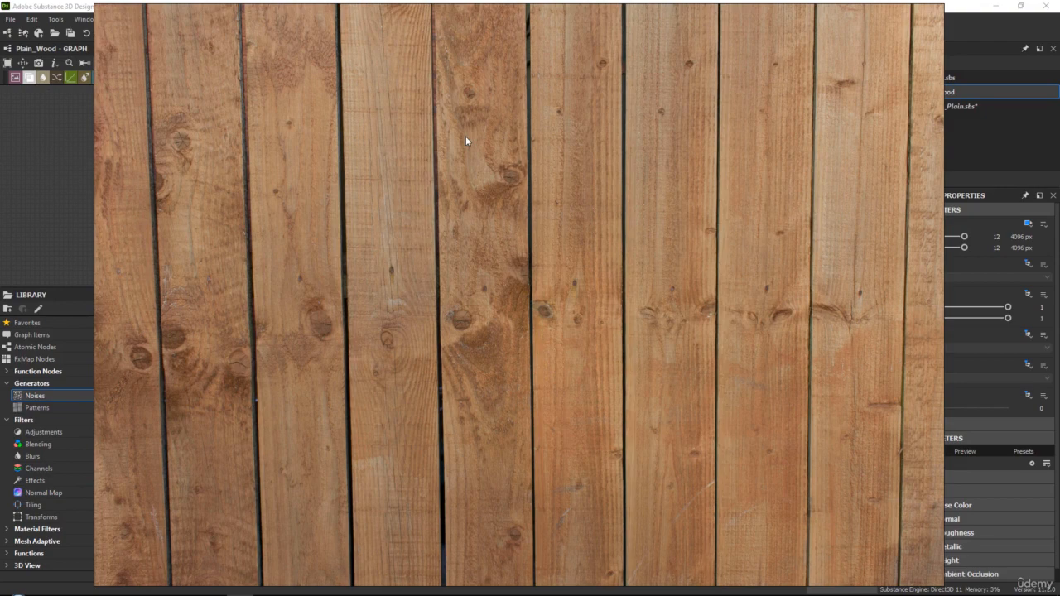
Examine the brown fence reference photo for the layout of its vertical planks, grain direction and knots
{"action": "middle_click_drag", "start_coordinate": [466, 154], "coordinate": [483, 190]}
{"action": "scroll", "coordinate": [601, 243], "scroll_direction": "up", "scroll_amount": 2}
{"action": "scroll", "coordinate": [620, 247], "scroll_direction": "down", "scroll_amount": 5}
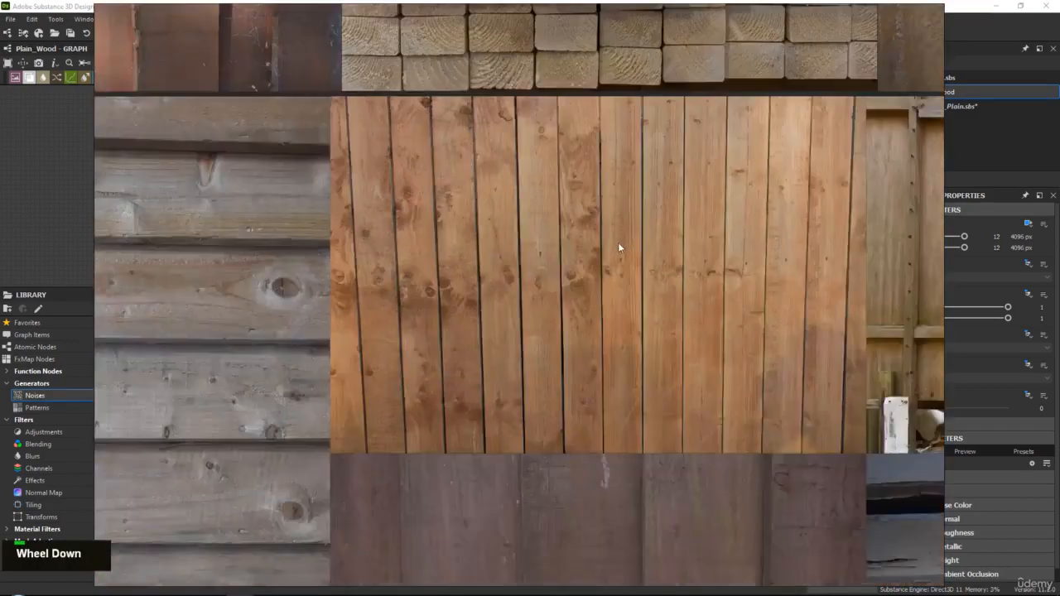
{"action": "scroll", "coordinate": [561, 241], "scroll_direction": "down", "scroll_amount": 2}
{"action": "scroll", "coordinate": [643, 248], "scroll_direction": "up", "scroll_amount": 4}
{"action": "middle_click_drag", "start_coordinate": [551, 262], "coordinate": [574, 258]}
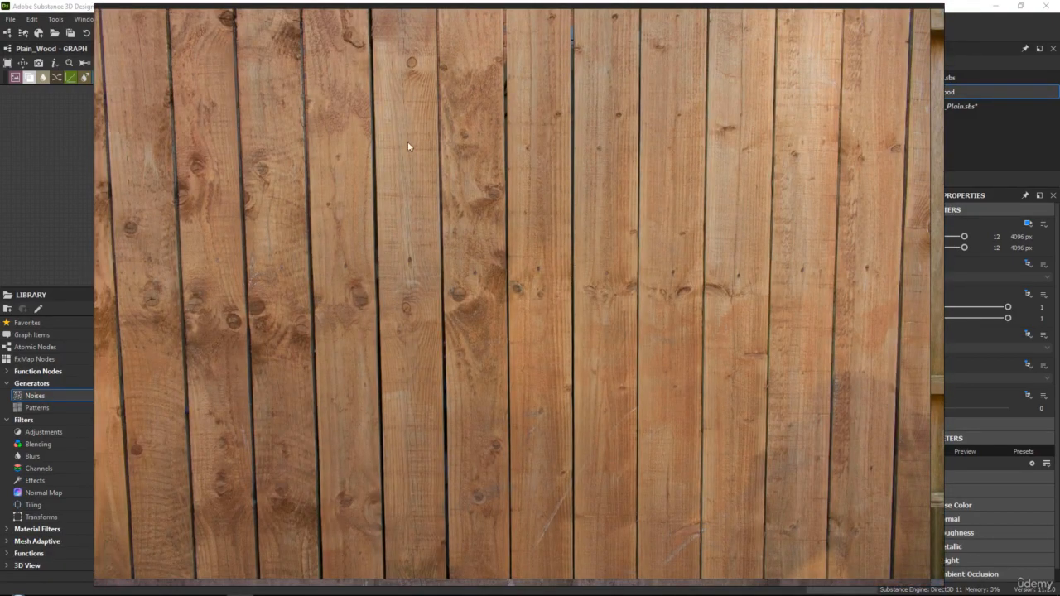
{"action": "scroll", "coordinate": [433, 187], "scroll_direction": "up", "scroll_amount": 2}
{"action": "scroll", "coordinate": [504, 206], "scroll_direction": "up", "scroll_amount": 2}
{"action": "mouse_move", "coordinate": [504, 206]}
{"action": "middle_mouse_down"}
{"action": "mouse_move", "coordinate": [514, 270]}
{"action": "mouse_move", "coordinate": [497, 273]}
{"action": "mouse_move", "coordinate": [504, 185]}
{"action": "middle_mouse_up"}
{"action": "middle_click_drag", "start_coordinate": [491, 319], "coordinate": [487, 289]}
{"action": "scroll", "coordinate": [484, 335], "scroll_direction": "up", "scroll_amount": 2}
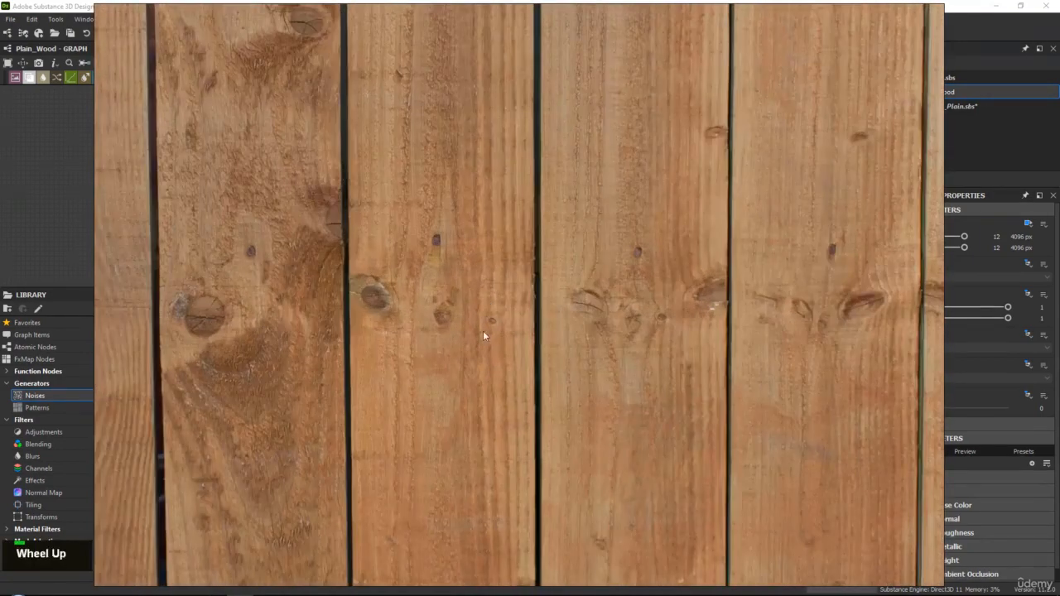
{"action": "scroll", "coordinate": [510, 294], "scroll_direction": "down", "scroll_amount": 2}
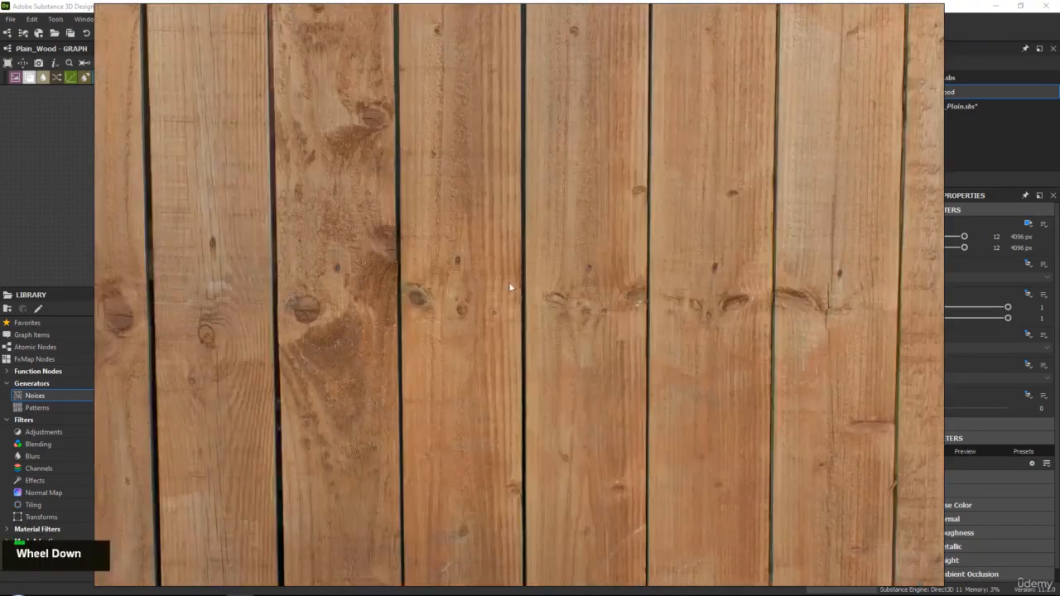
{"action": "scroll", "coordinate": [502, 362], "scroll_direction": "up", "scroll_amount": 3}
{"action": "middle_click_drag", "start_coordinate": [508, 350], "coordinate": [521, 256]}
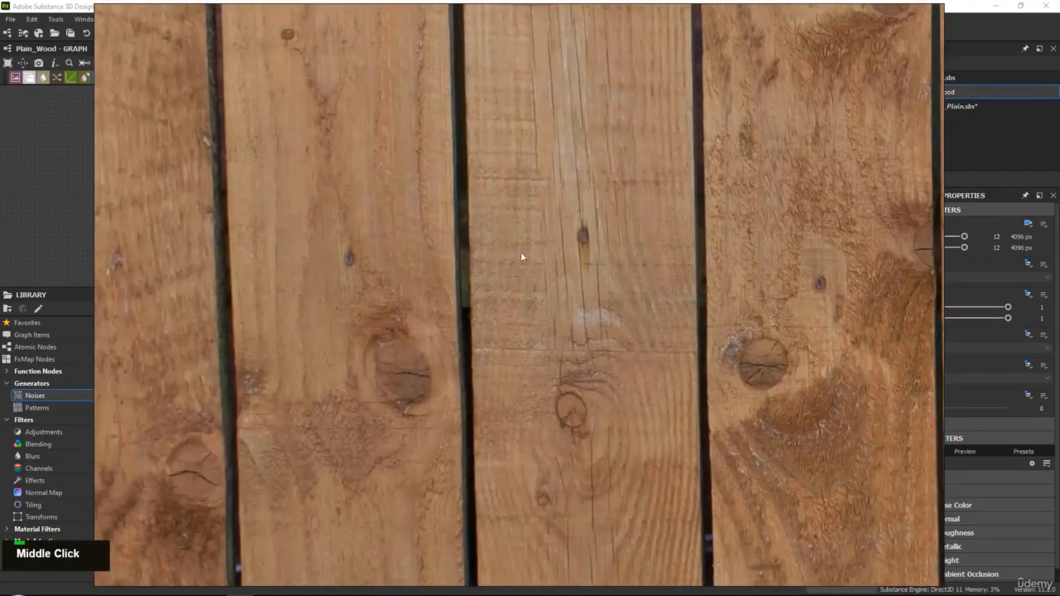
Study the knots, cracks and dark stains on individual fence planks in the reference photo, both close up and from afar
{"action": "scroll", "coordinate": [422, 291], "scroll_direction": "down", "scroll_amount": 2}
{"action": "middle_click_drag", "start_coordinate": [421, 290], "coordinate": [438, 224]}
{"action": "scroll", "coordinate": [473, 220], "scroll_direction": "down", "scroll_amount": 2}
{"action": "scroll", "coordinate": [710, 232], "scroll_direction": "up", "scroll_amount": 2}
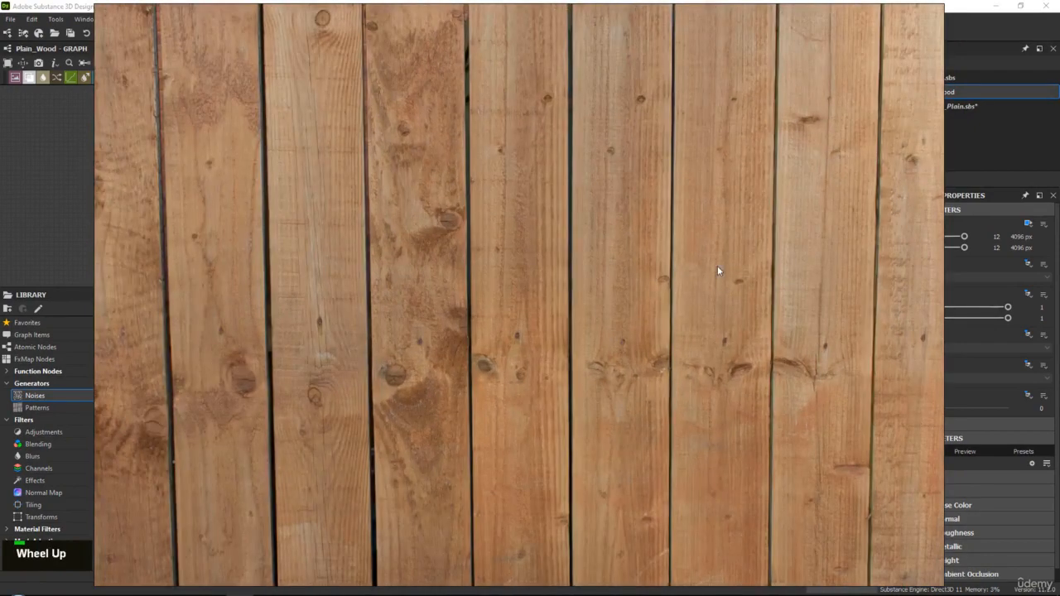
{"action": "middle_click_drag", "start_coordinate": [717, 270], "coordinate": [608, 210]}
{"action": "middle_click_drag", "start_coordinate": [491, 224], "coordinate": [599, 209]}
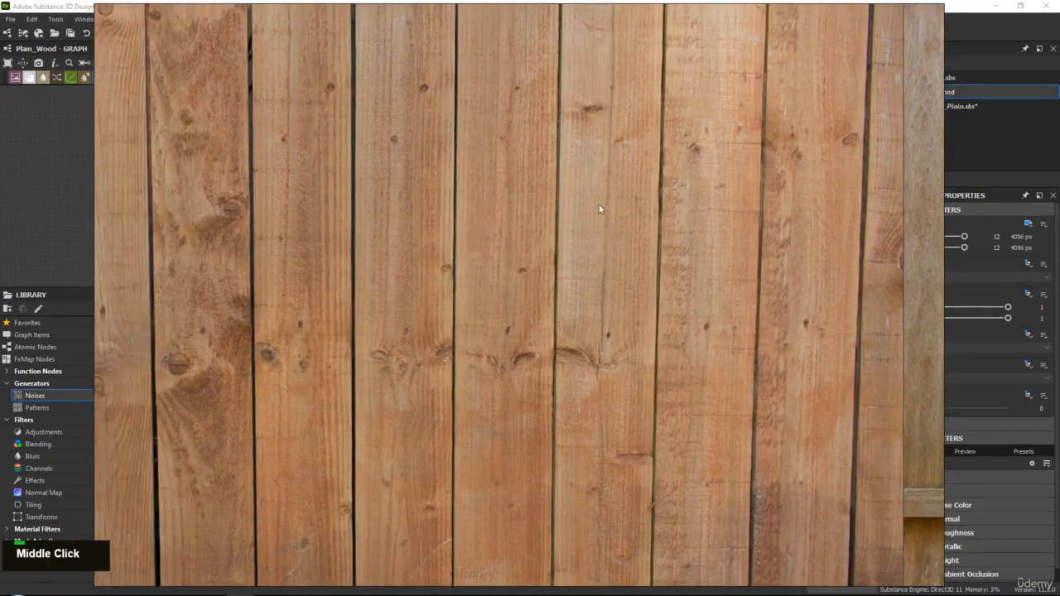
{"action": "middle_click_drag", "start_coordinate": [472, 232], "coordinate": [583, 246]}
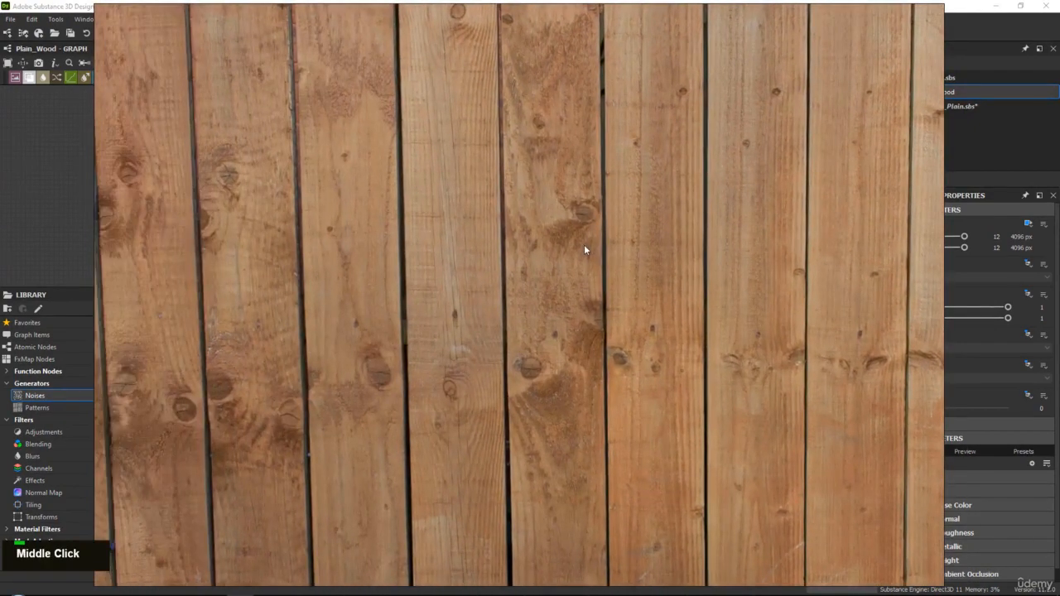
{"action": "middle_click_drag", "start_coordinate": [520, 239], "coordinate": [525, 307]}
{"action": "scroll", "coordinate": [485, 265], "scroll_direction": "up", "scroll_amount": 2}
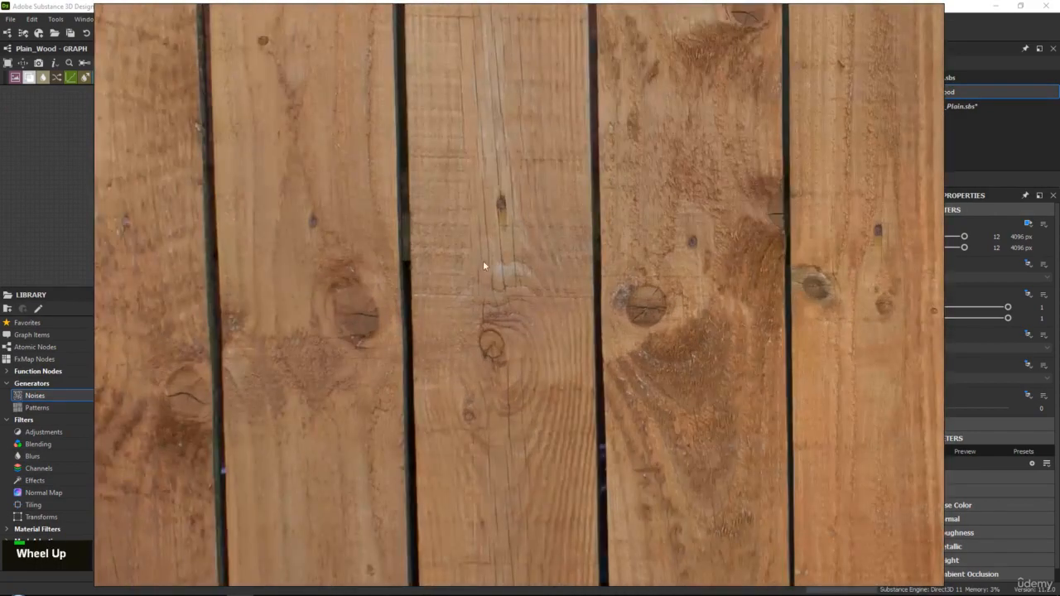
{"action": "middle_click_drag", "start_coordinate": [347, 296], "coordinate": [499, 204]}
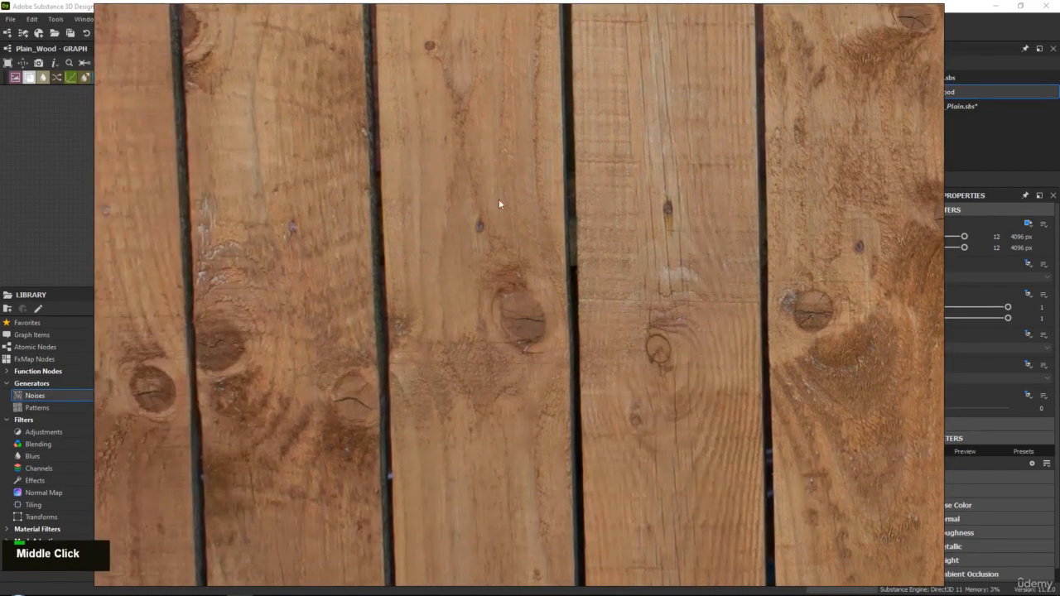
{"action": "mouse_move", "coordinate": [524, 322]}
{"action": "middle_mouse_down"}
{"action": "mouse_move", "coordinate": [561, 324]}
{"action": "mouse_move", "coordinate": [535, 339]}
{"action": "middle_mouse_up"}
{"action": "scroll", "coordinate": [406, 315], "scroll_direction": "down", "scroll_amount": 1}
{"action": "middle_click_drag", "start_coordinate": [405, 314], "coordinate": [414, 236]}
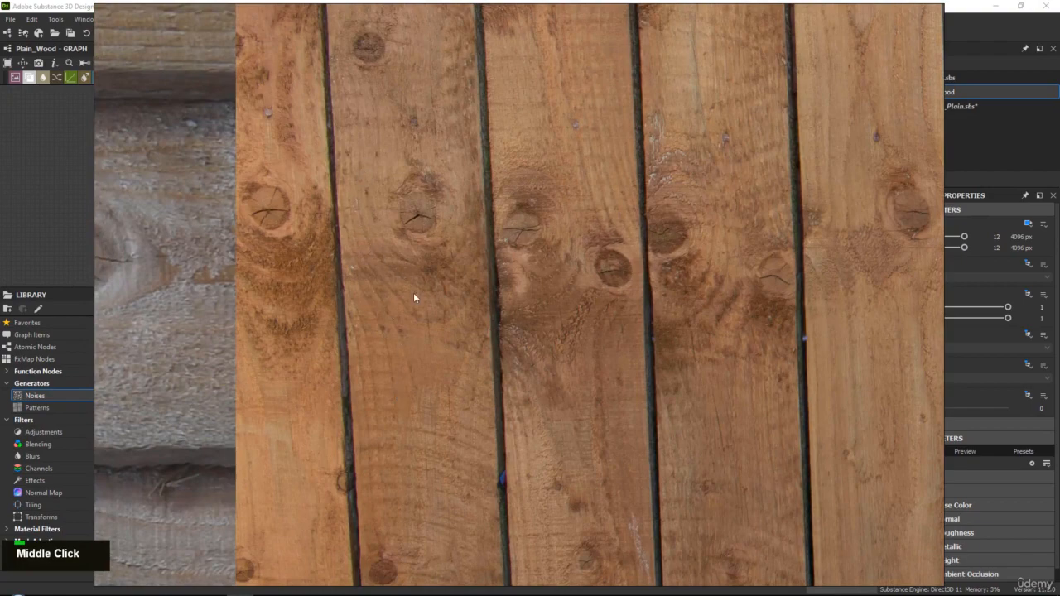
{"action": "middle_click_drag", "start_coordinate": [715, 253], "coordinate": [414, 293]}
{"action": "scroll", "coordinate": [566, 298], "scroll_direction": "down", "scroll_amount": 3}
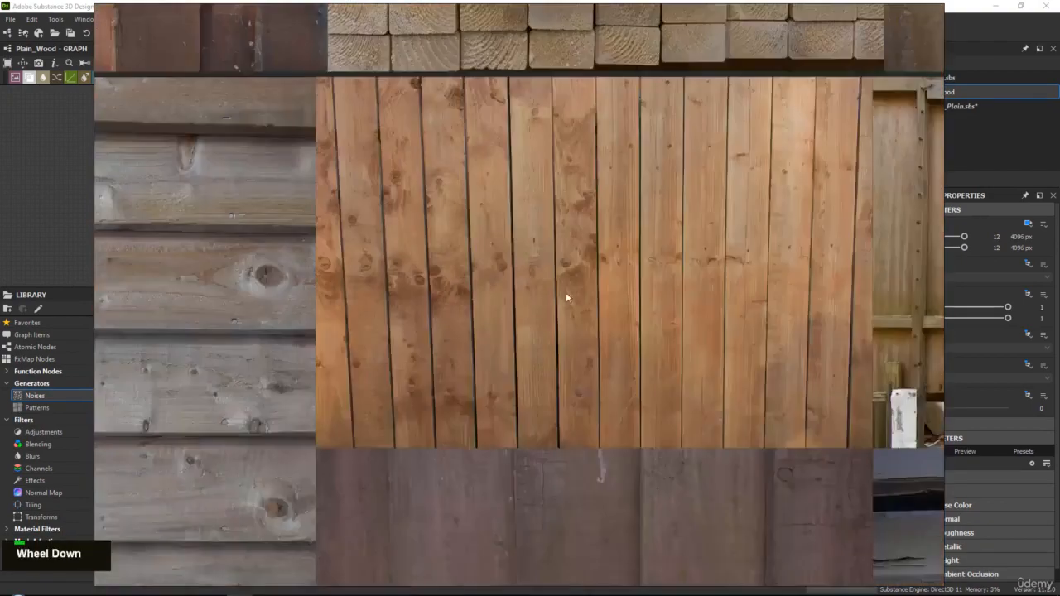
Browse the other wood images on the reference board and inspect the close-up plank photo for rough fibre detail
{"action": "scroll", "coordinate": [592, 352], "scroll_direction": "down", "scroll_amount": 3}
{"action": "middle_click_drag", "start_coordinate": [594, 434], "coordinate": [546, 86]}
{"action": "scroll", "coordinate": [546, 107], "scroll_direction": "down", "scroll_amount": 3}
{"action": "middle_click_drag", "start_coordinate": [509, 348], "coordinate": [508, 237]}
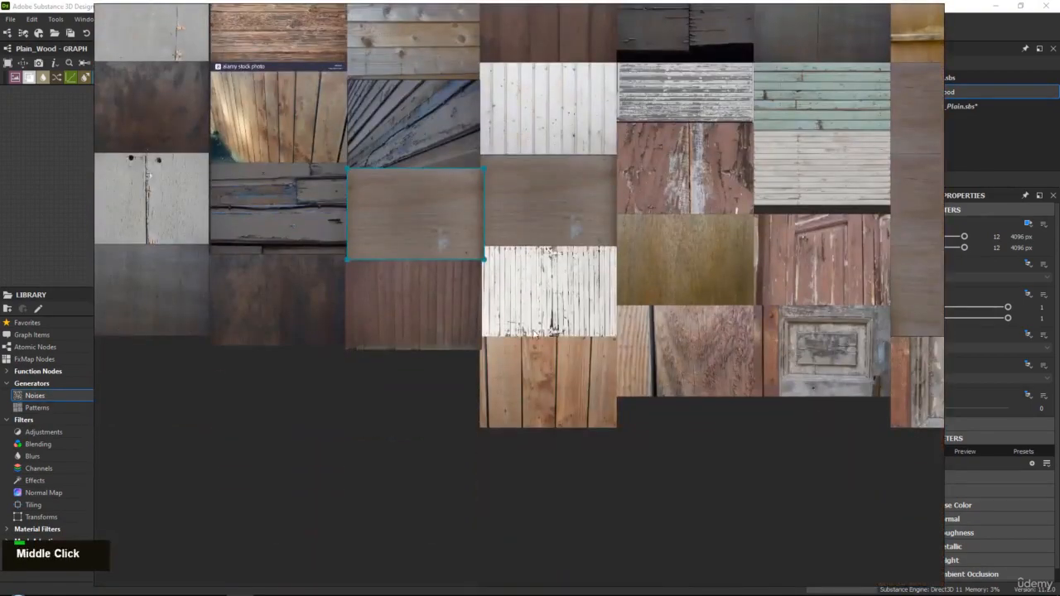
{"action": "scroll", "coordinate": [580, 368], "scroll_direction": "up", "scroll_amount": 5}
{"action": "middle_click_drag", "start_coordinate": [598, 354], "coordinate": [456, 352]}
{"action": "scroll", "coordinate": [600, 247], "scroll_direction": "up", "scroll_amount": 1}
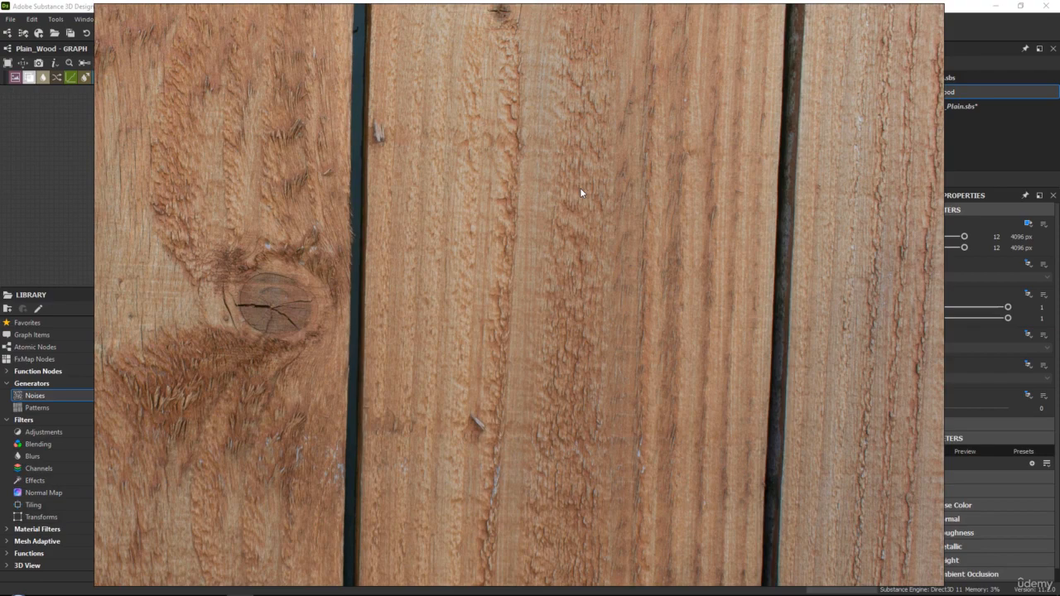
{"action": "scroll", "coordinate": [580, 193], "scroll_direction": "down", "scroll_amount": 5}
{"action": "middle_click_drag", "start_coordinate": [561, 196], "coordinate": [525, 315]}
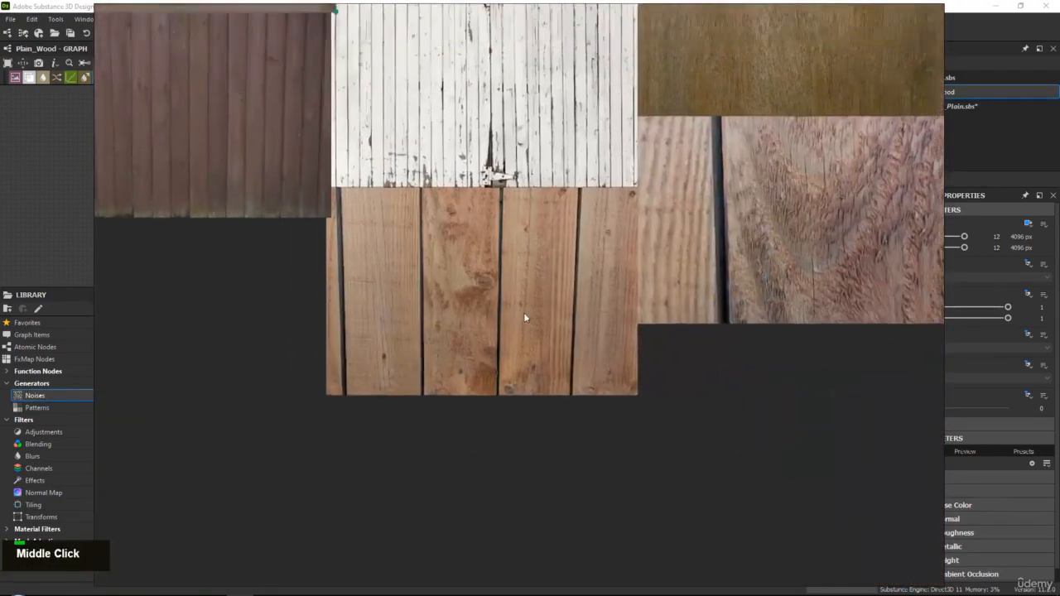
Return to the large brown fence photo and compare the grain and surface damage across its planks
{"action": "scroll", "coordinate": [538, 317], "scroll_direction": "down", "scroll_amount": 2}
{"action": "middle_click_drag", "start_coordinate": [572, 276], "coordinate": [477, 406]}
{"action": "middle_click_drag", "start_coordinate": [478, 180], "coordinate": [550, 411]}
{"action": "scroll", "coordinate": [551, 412], "scroll_direction": "up", "scroll_amount": 1}
{"action": "middle_click_drag", "start_coordinate": [417, 137], "coordinate": [533, 330]}
{"action": "scroll", "coordinate": [437, 247], "scroll_direction": "up", "scroll_amount": 7}
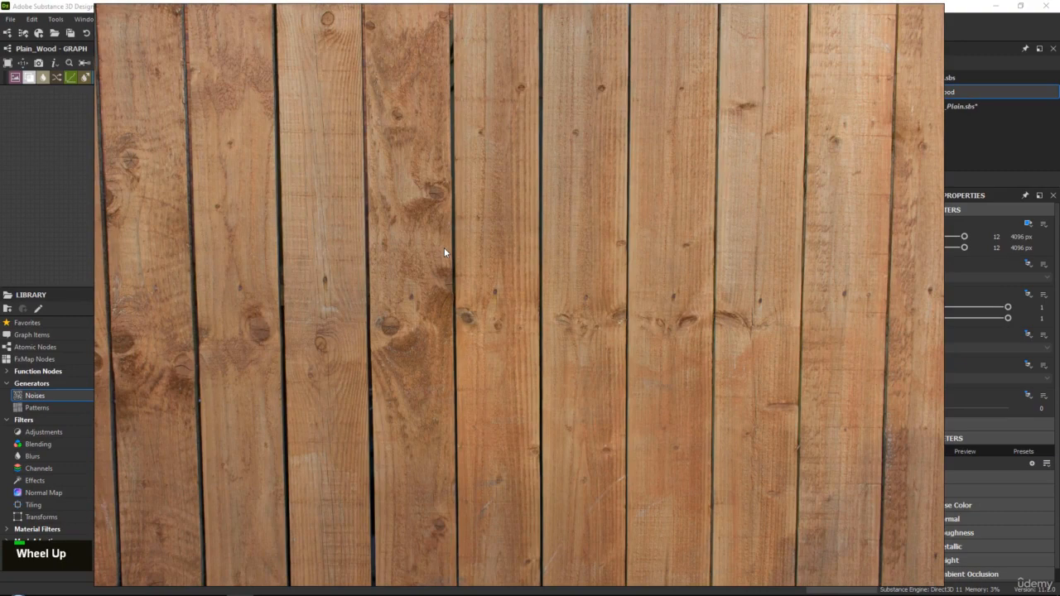
{"action": "middle_click_drag", "start_coordinate": [432, 259], "coordinate": [450, 286]}
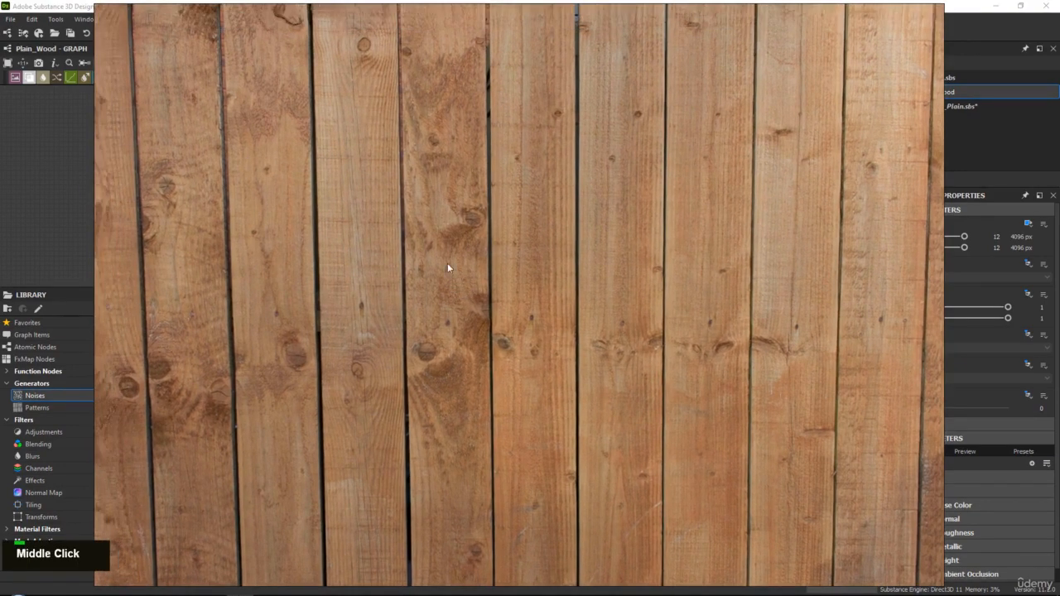
{"action": "scroll", "coordinate": [328, 175], "scroll_direction": "up", "scroll_amount": 4}
{"action": "middle_click_drag", "start_coordinate": [380, 122], "coordinate": [382, 217]}
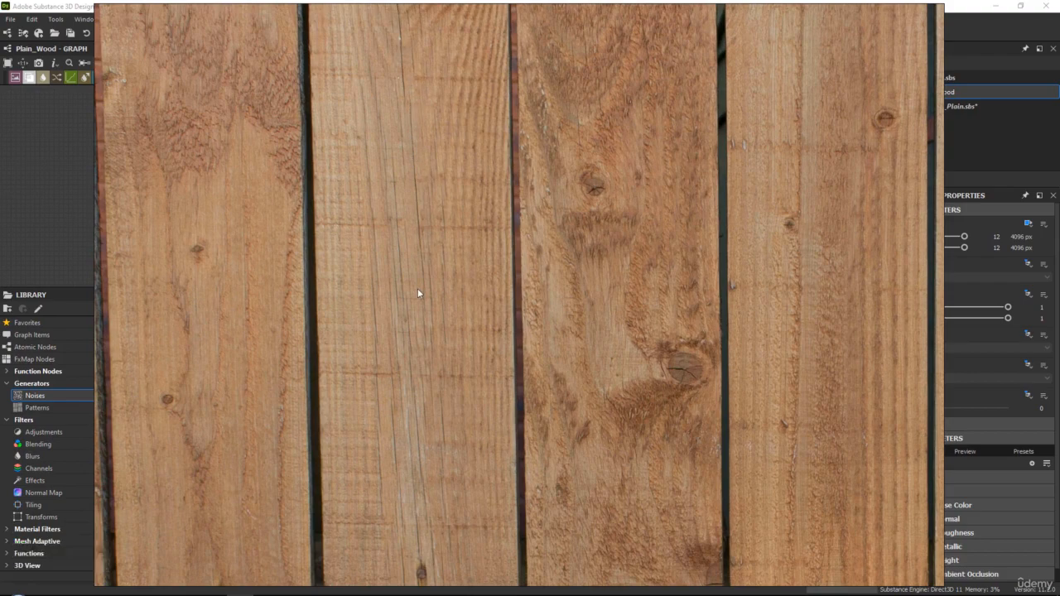
{"action": "scroll", "coordinate": [402, 151], "scroll_direction": "down", "scroll_amount": 3}
{"action": "middle_click_drag", "start_coordinate": [404, 345], "coordinate": [412, 232]}
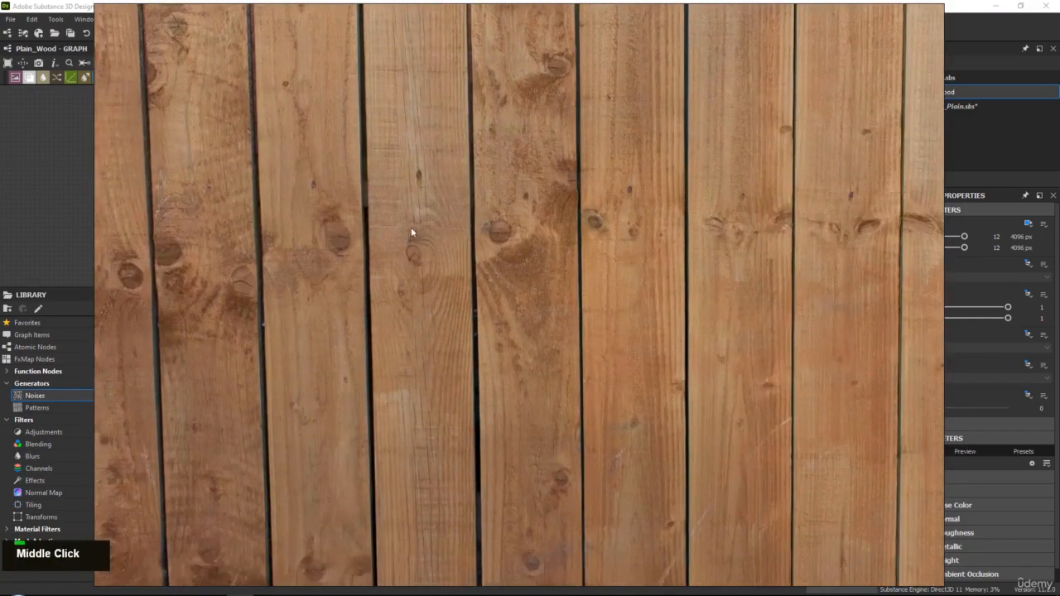
{"action": "middle_click_drag", "start_coordinate": [431, 273], "coordinate": [443, 360]}
{"action": "scroll", "coordinate": [431, 277], "scroll_direction": "down", "scroll_amount": 2}
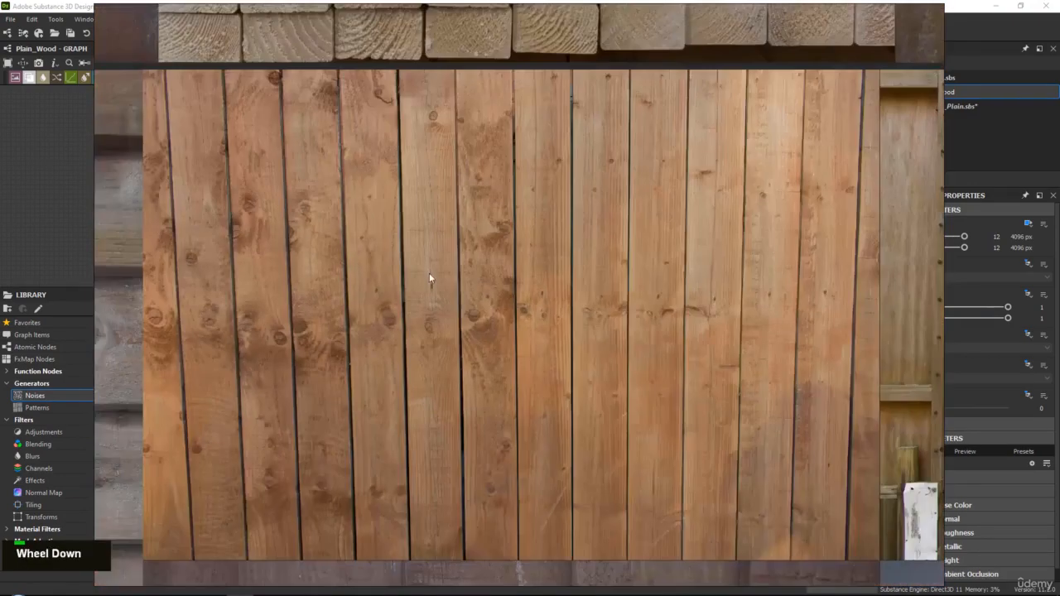
{"action": "mouse_move", "coordinate": [430, 276]}
{"action": "middle_mouse_down"}
{"action": "mouse_move", "coordinate": [438, 313]}
{"action": "mouse_move", "coordinate": [438, 280]}
{"action": "middle_mouse_up"}
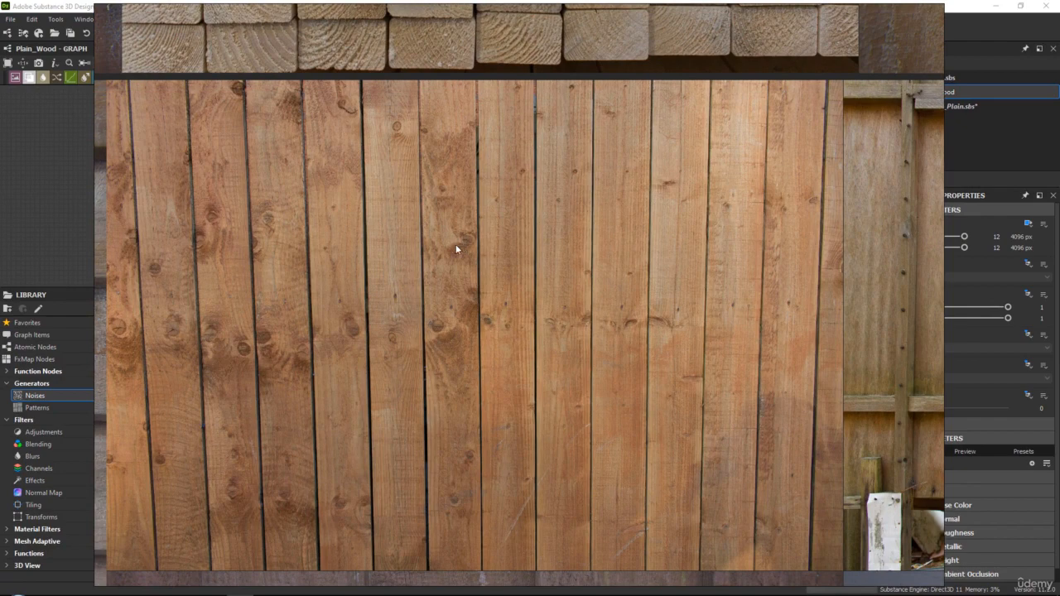
Switch to Substance 3D Designer and add a Grunge Map 002 noise to the empty area of the Plain_Wood graph
{"action": "right_click", "coordinate": [395, 243]}
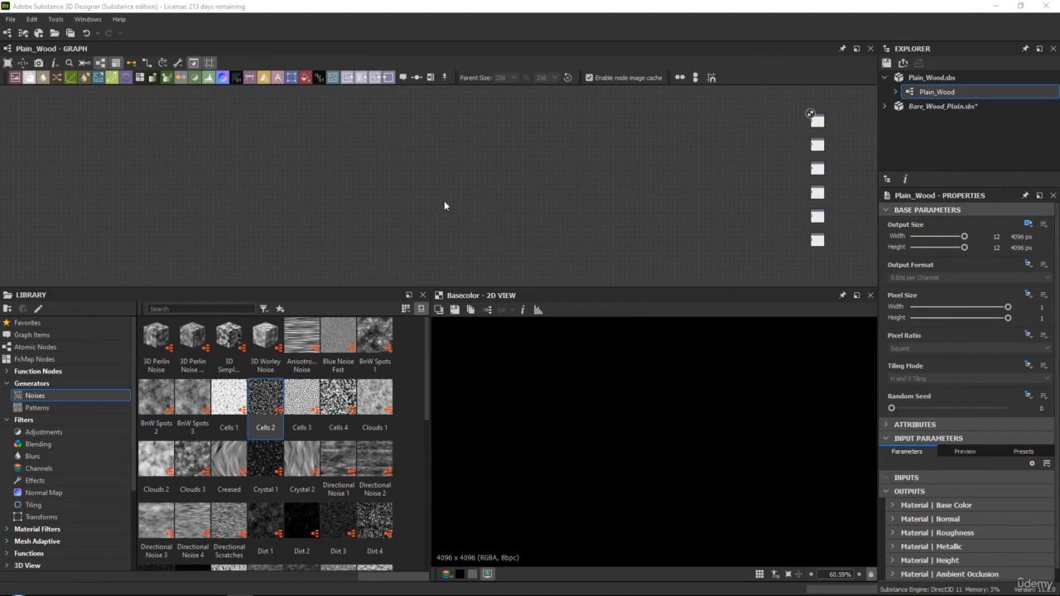
{"action": "left_click_drag", "start_coordinate": [359, 292], "coordinate": [359, 308]}
{"action": "left_click_drag", "start_coordinate": [426, 389], "coordinate": [397, 525]}
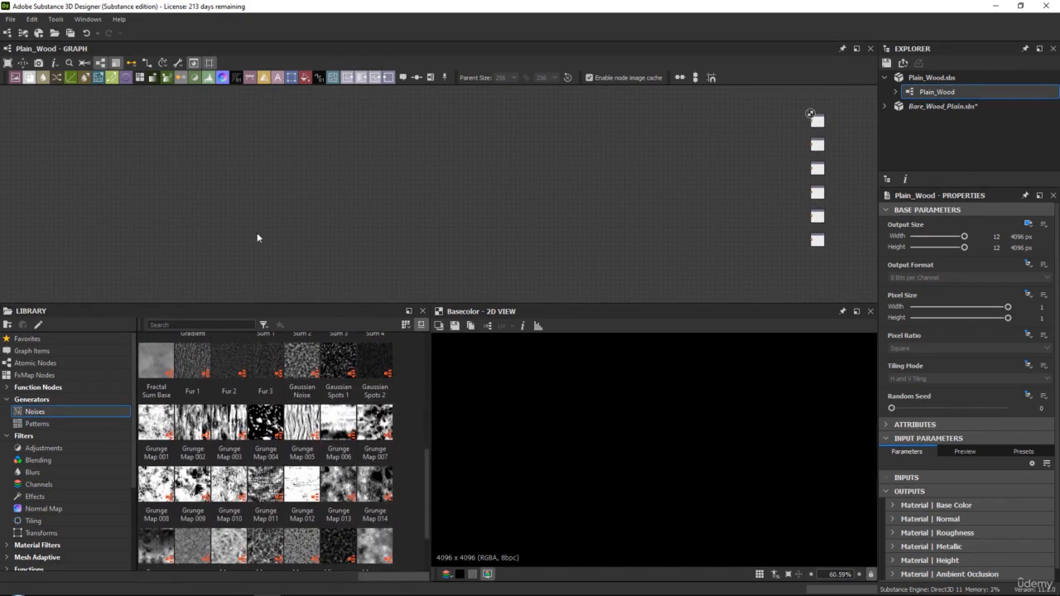
{"action": "middle_click_drag", "start_coordinate": [263, 234], "coordinate": [300, 234]}
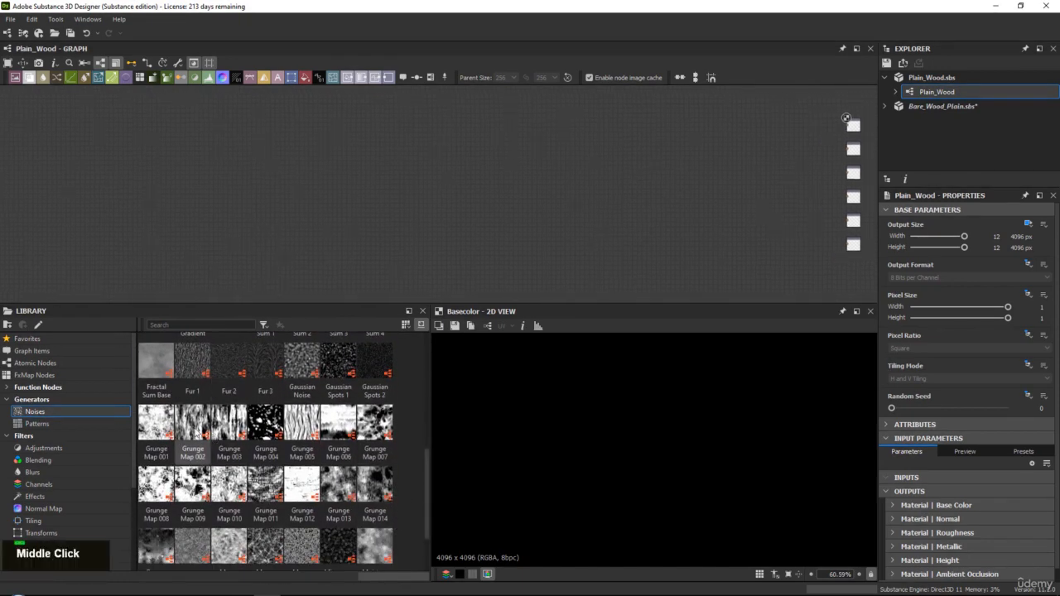
{"action": "left_click_drag", "start_coordinate": [192, 422], "coordinate": [311, 182]}
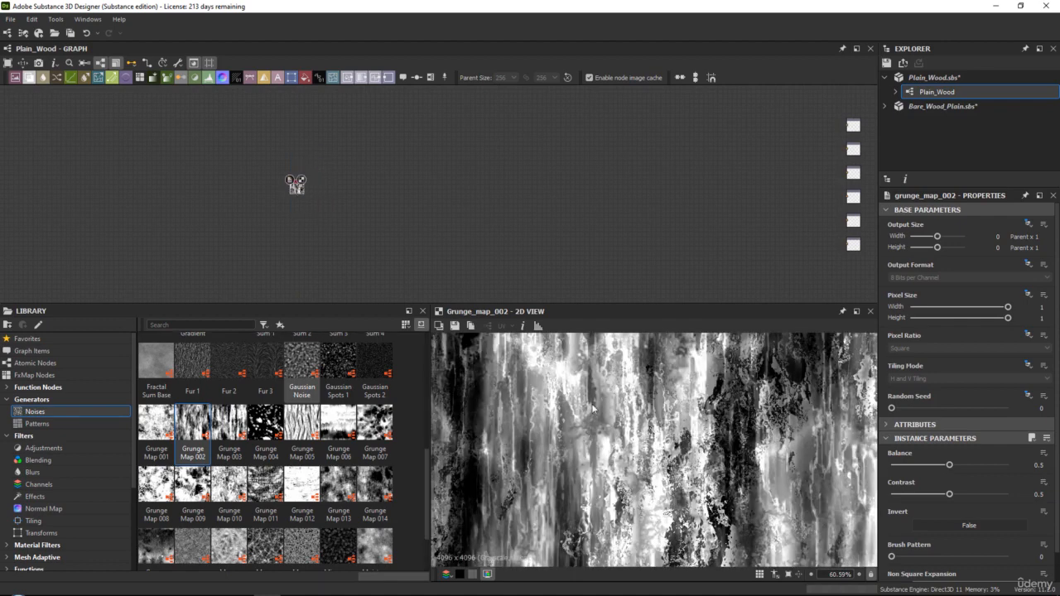
Set the Grunge Map 002 node's Balance to 0.25 and its Contrast to 0.84
{"action": "scroll", "coordinate": [592, 408], "scroll_direction": "down", "scroll_amount": 5}
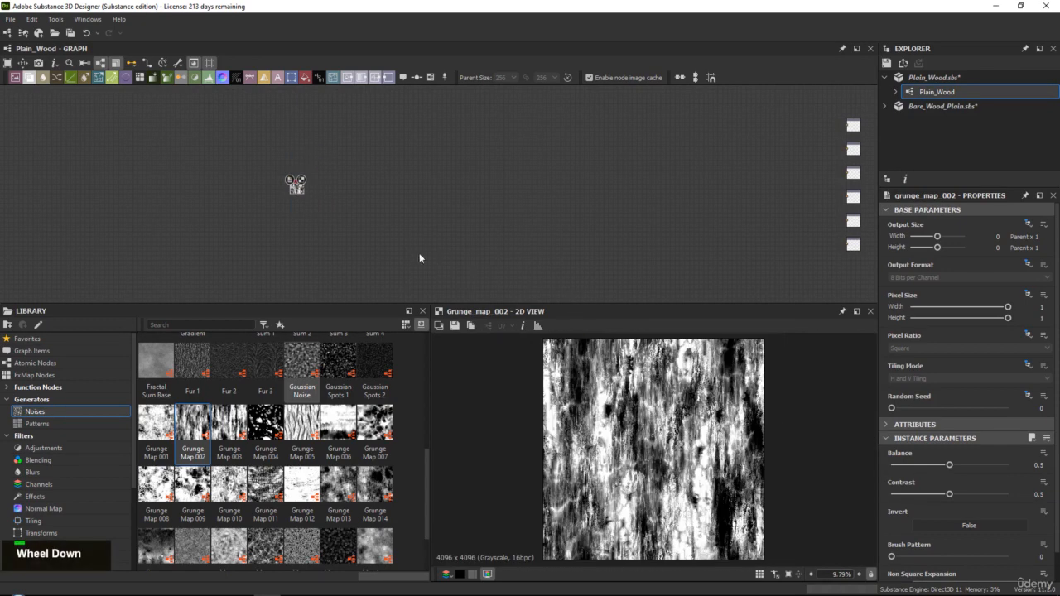
{"action": "scroll", "coordinate": [419, 252], "scroll_direction": "up", "scroll_amount": 4}
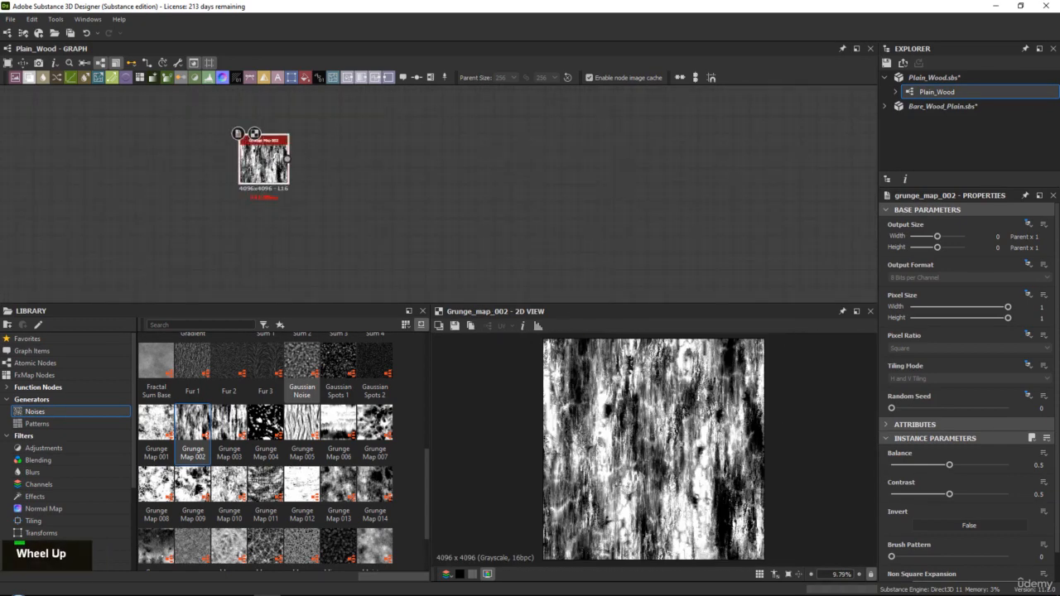
{"action": "left_click_drag", "start_coordinate": [552, 306], "coordinate": [555, 280]}
{"action": "scroll", "coordinate": [406, 226], "scroll_direction": "up", "scroll_amount": 2}
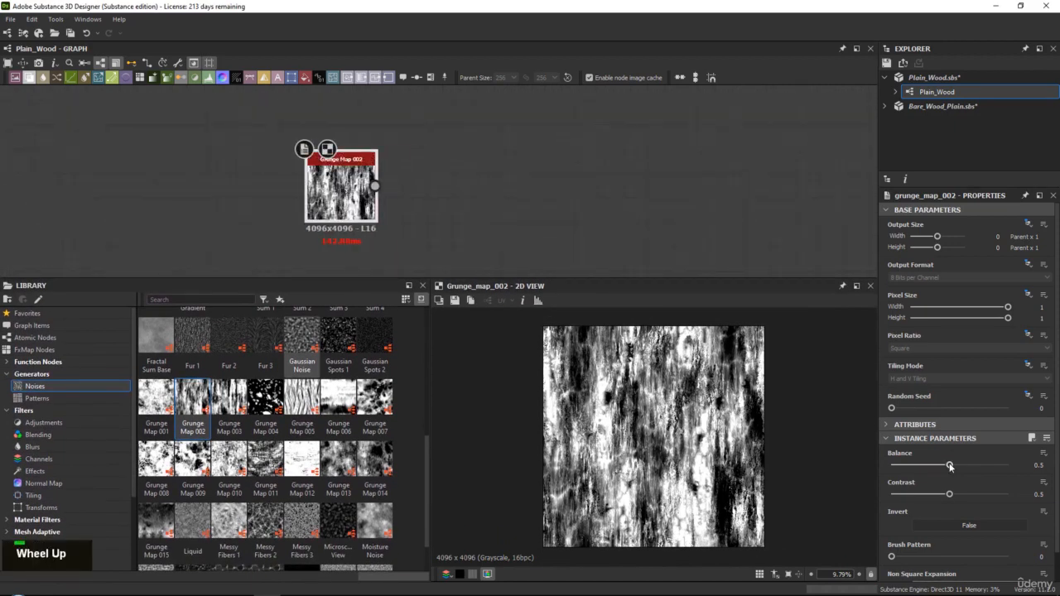
{"action": "left_click_drag", "start_coordinate": [949, 465], "coordinate": [989, 494]}
{"action": "left_click_drag", "start_coordinate": [936, 466], "coordinate": [921, 466]}
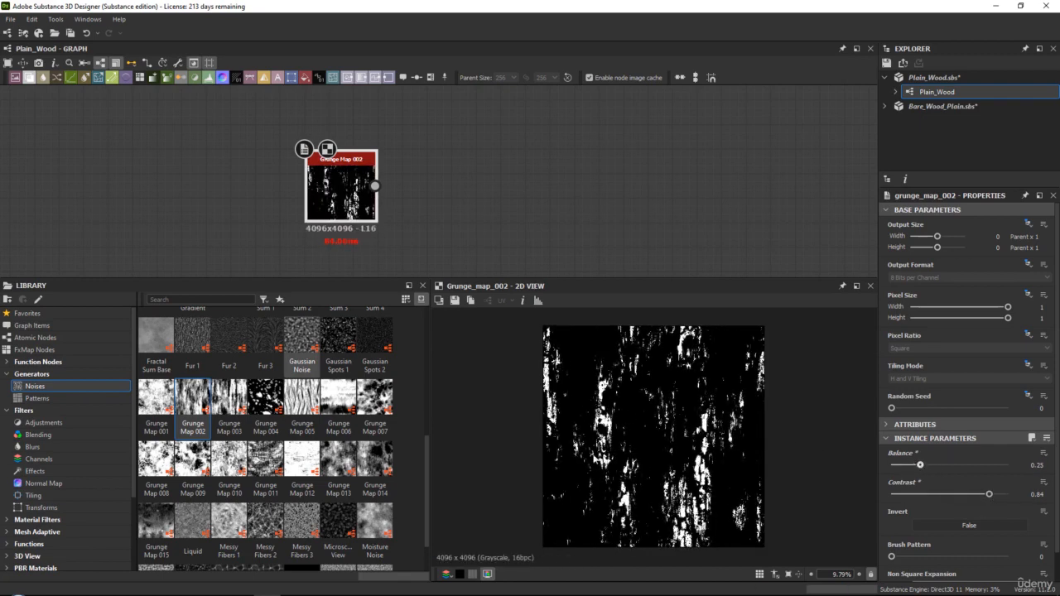
Add a Transformation 2D node connected to the output of Grunge Map 002
{"action": "left_click_drag", "start_coordinate": [340, 191], "coordinate": [321, 184]}
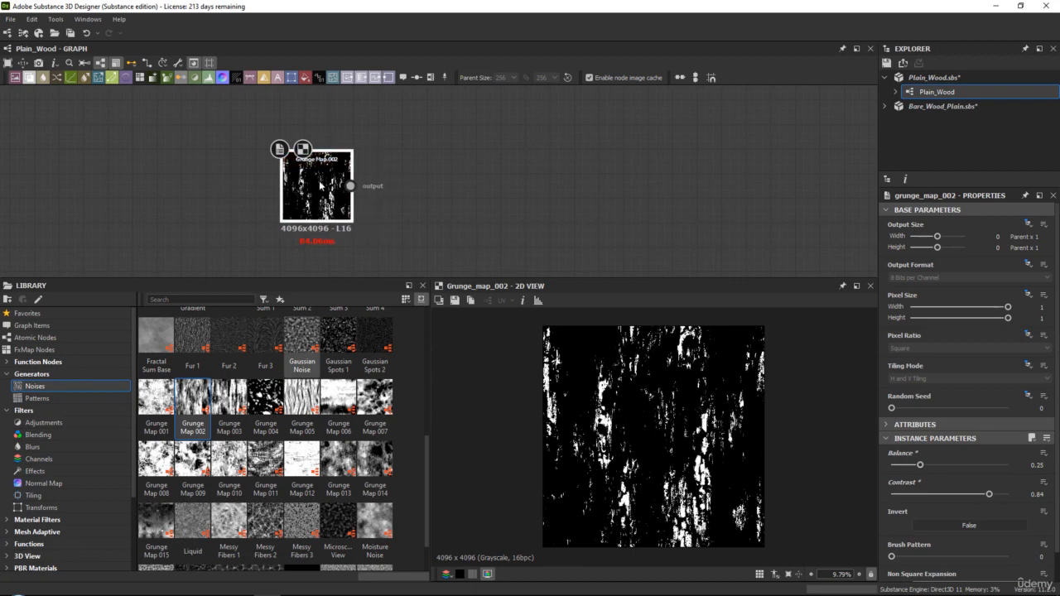
{"action": "key", "text": "space"}
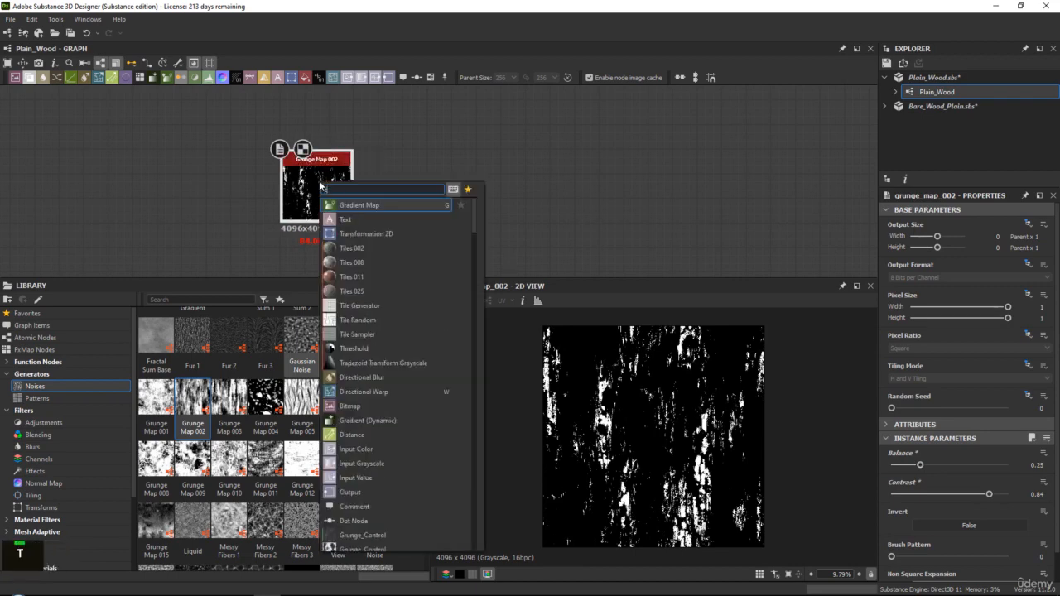
{"action": "key", "text": "Return"}
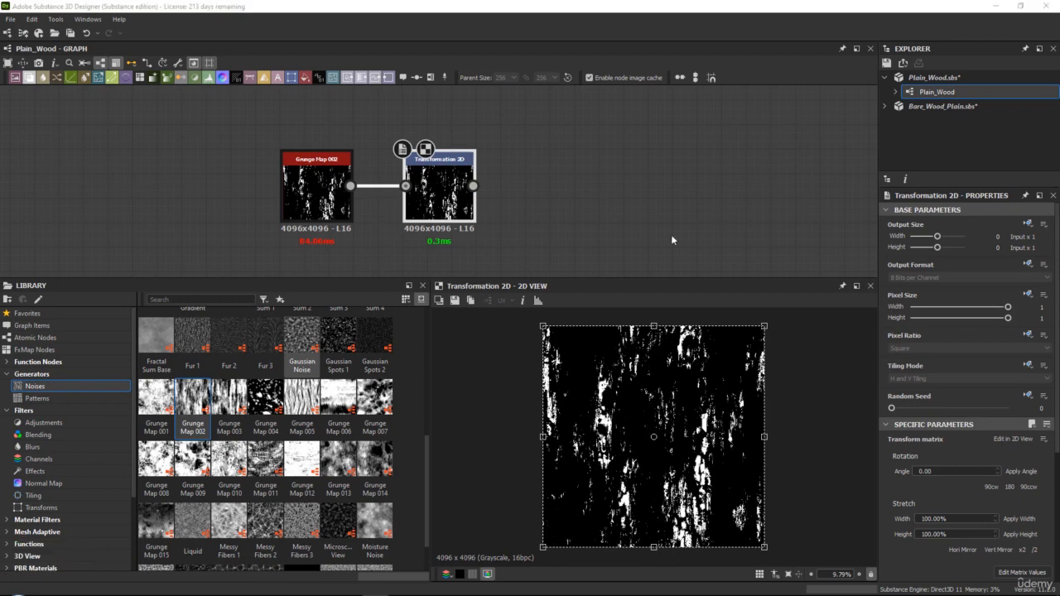
Show the Transformation 2D node's result in the 2D view and enlarge the graph area
{"action": "middle_click_drag", "start_coordinate": [500, 199], "coordinate": [453, 209]}
{"action": "scroll", "coordinate": [447, 192], "scroll_direction": "up", "scroll_amount": 2}
{"action": "double_click", "coordinate": [376, 155]}
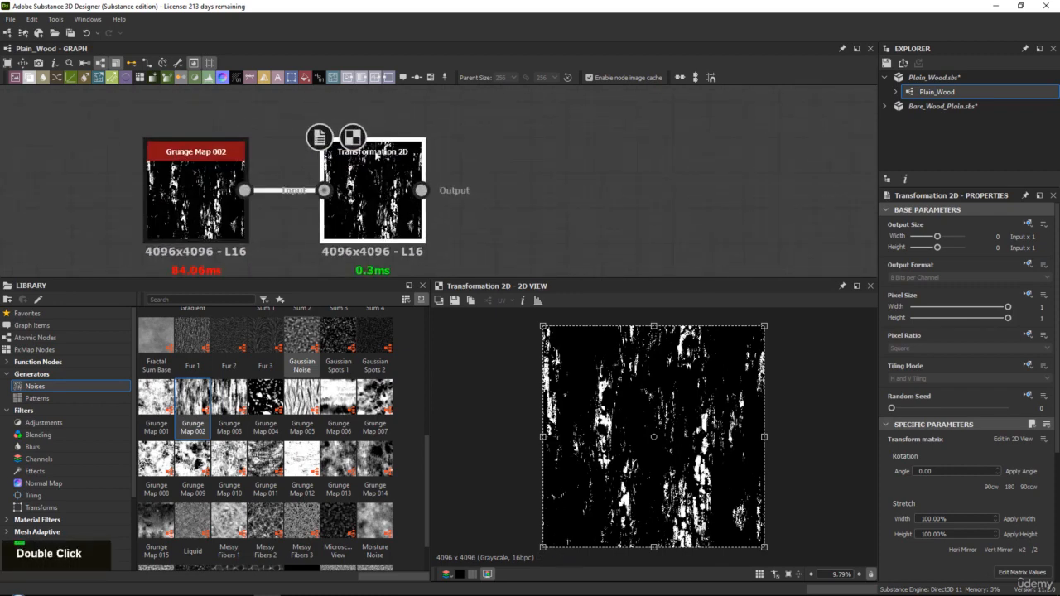
{"action": "left_click_drag", "start_coordinate": [327, 277], "coordinate": [325, 345]}
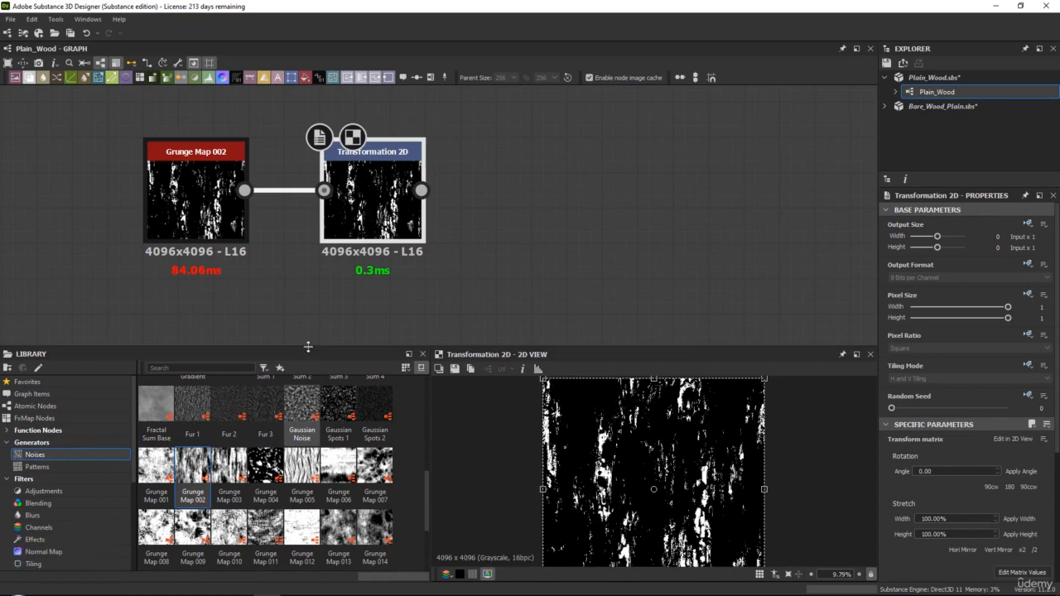
{"action": "left_click_drag", "start_coordinate": [308, 346], "coordinate": [308, 330]}
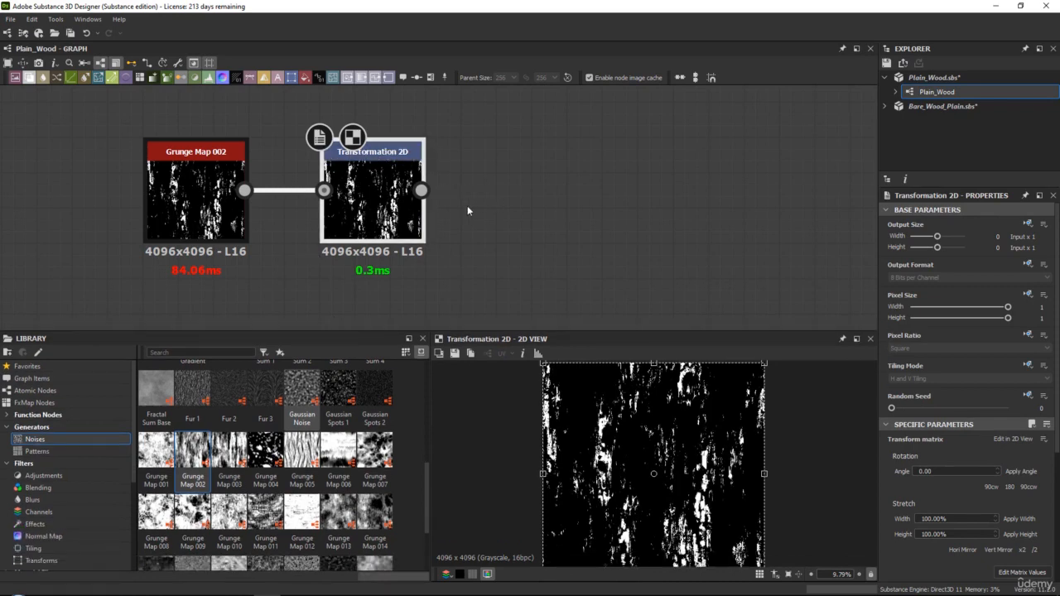
{"action": "middle_click_drag", "start_coordinate": [467, 210], "coordinate": [437, 229]}
{"action": "double_click", "coordinate": [389, 198]}
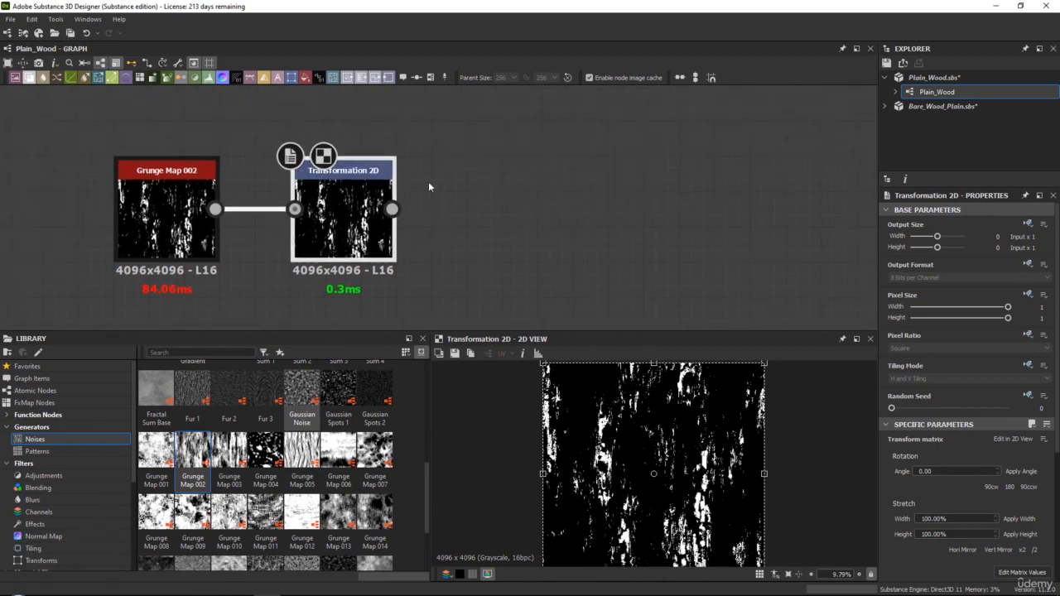
{"action": "key", "text": "space"}
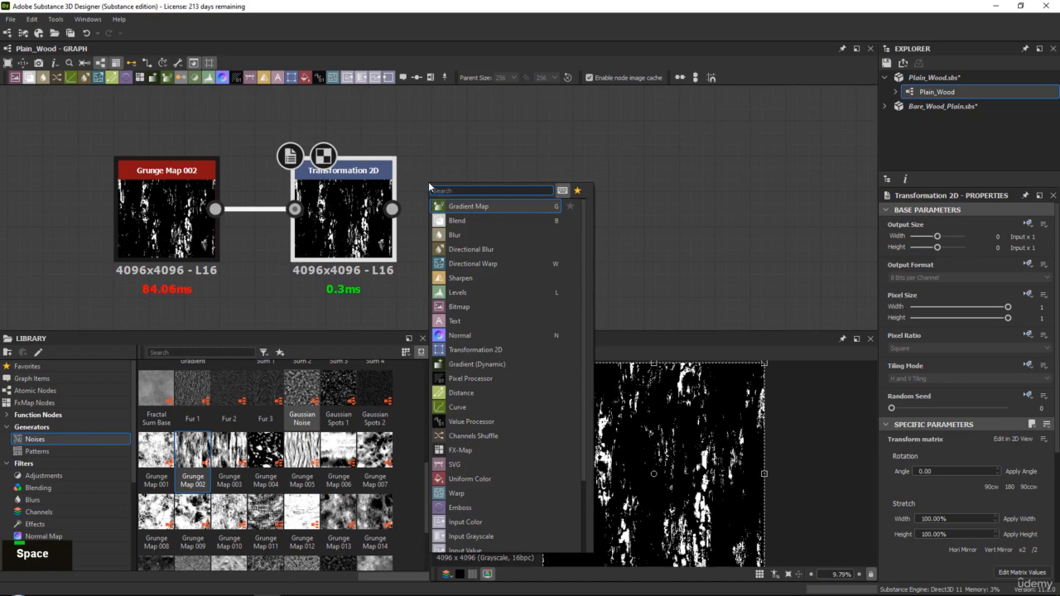
{"action": "type", "text": "tra"}
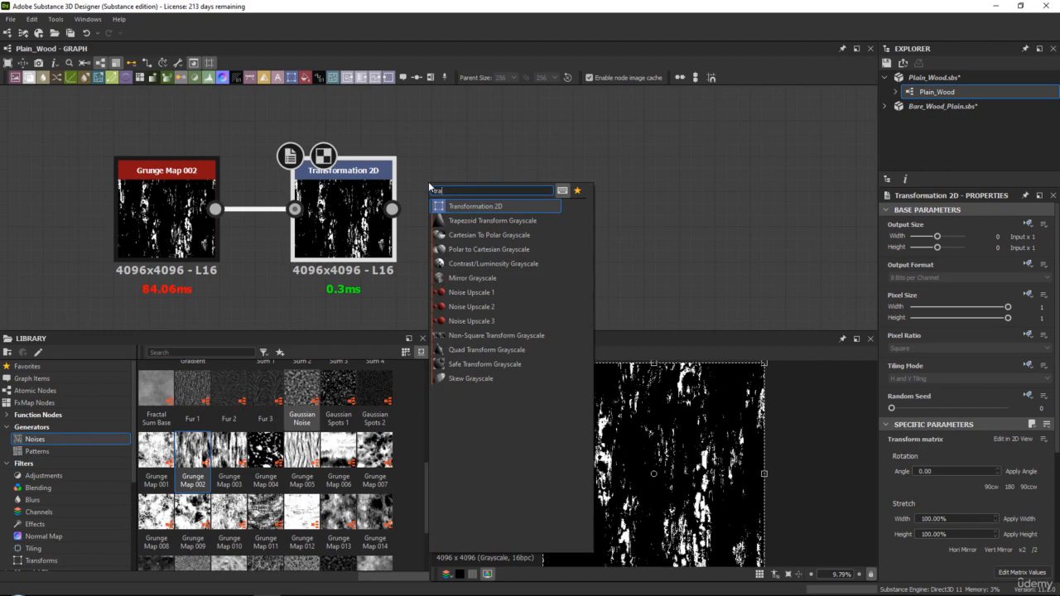
{"action": "key", "text": "Down"}
{"action": "key", "text": "Down"}
{"action": "key", "text": "Down"}
{"action": "key", "text": "Up"}
{"action": "key", "text": "Up"}
{"action": "key", "text": "Up"}
{"action": "key", "text": "Down"}
{"action": "key", "text": "Down"}
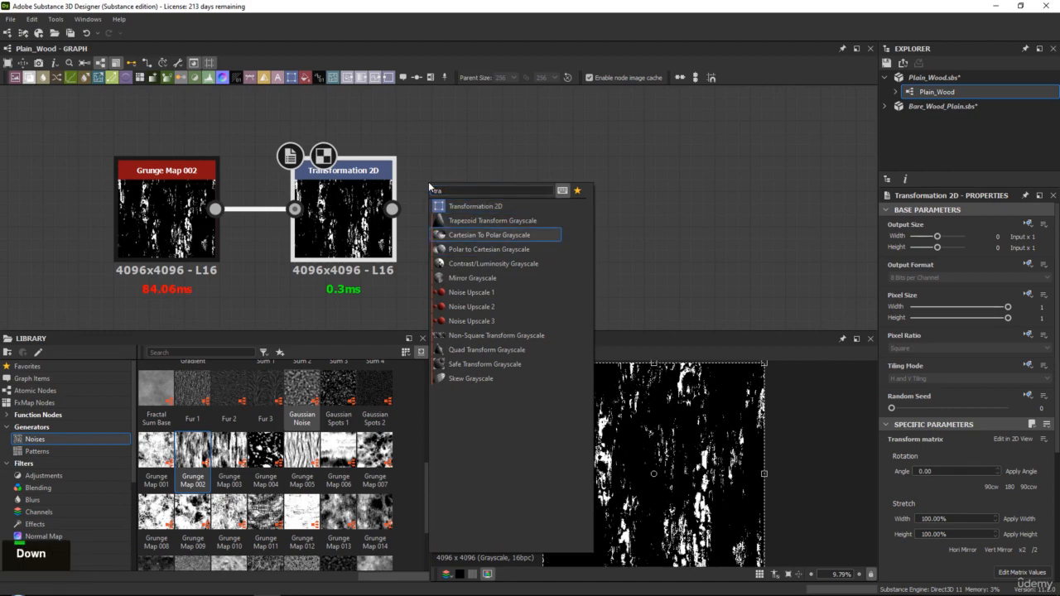
{"action": "key", "text": "Down"}
{"action": "key", "text": "Up"}
{"action": "key", "text": "Up"}
{"action": "key", "text": "Up"}
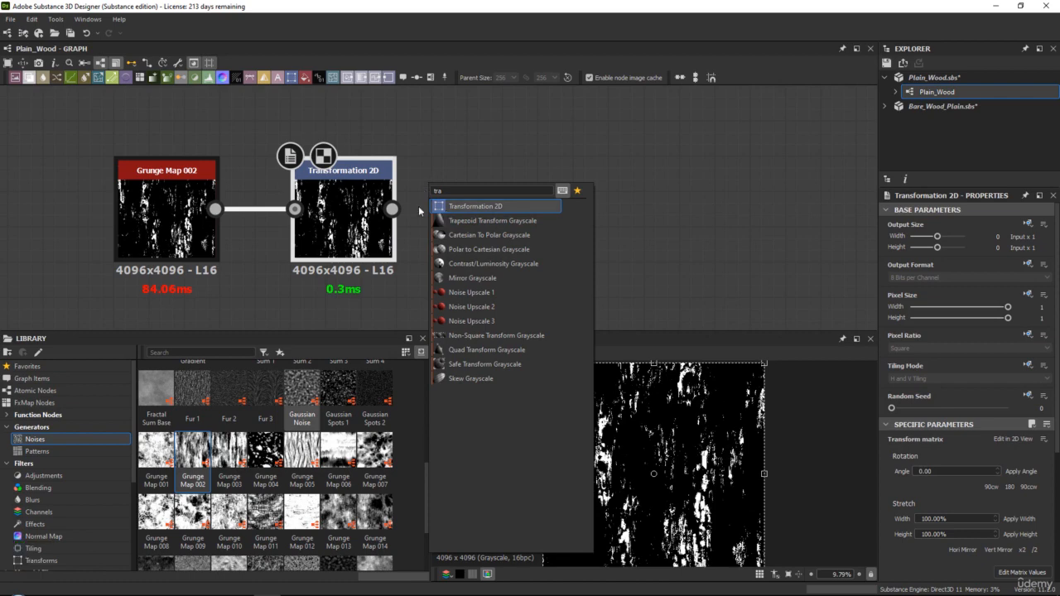
{"action": "left_click", "coordinate": [404, 141]}
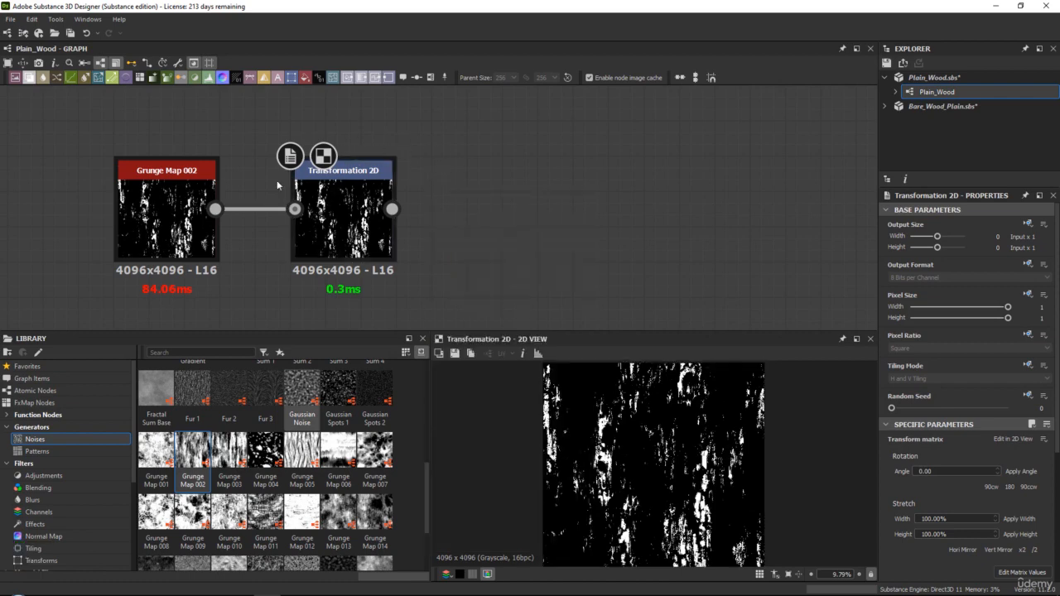
Rotate the Transformation 2D node's image 90 degrees clockwise
{"action": "middle_click_drag", "start_coordinate": [423, 208], "coordinate": [473, 201]}
{"action": "scroll", "coordinate": [521, 220], "scroll_direction": "down", "scroll_amount": 2}
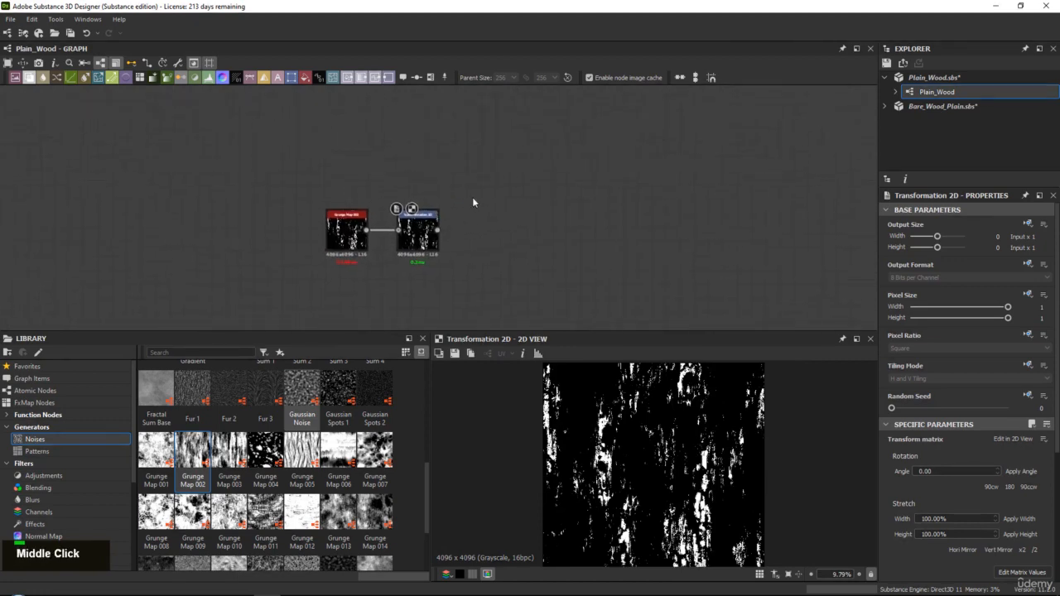
{"action": "scroll", "coordinate": [407, 164], "scroll_direction": "up", "scroll_amount": 2}
{"action": "left_click_drag", "start_coordinate": [496, 178], "coordinate": [245, 192]}
{"action": "scroll", "coordinate": [220, 135], "scroll_direction": "up", "scroll_amount": 2}
{"action": "left_click", "coordinate": [287, 124]}
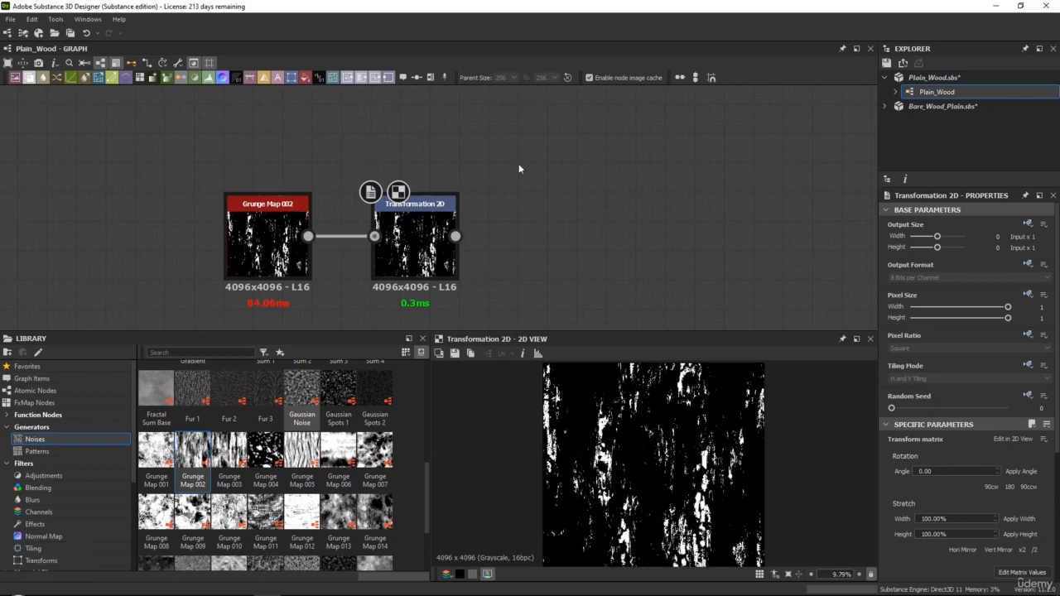
{"action": "middle_click_drag", "start_coordinate": [432, 226], "coordinate": [368, 211]}
{"action": "double_click", "coordinate": [369, 211]}
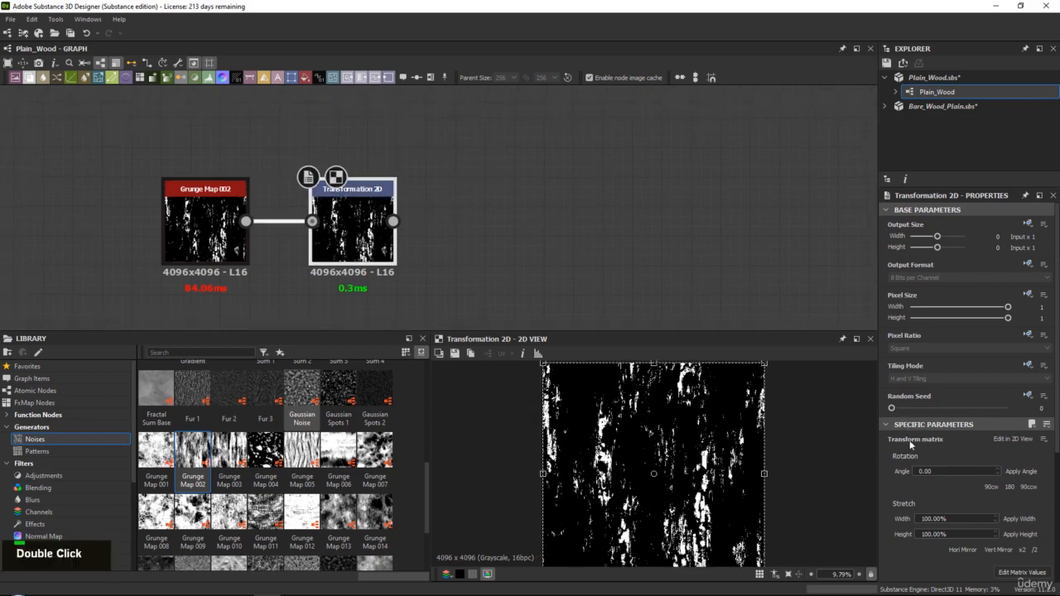
{"action": "scroll", "coordinate": [915, 451], "scroll_direction": "down", "scroll_amount": 2}
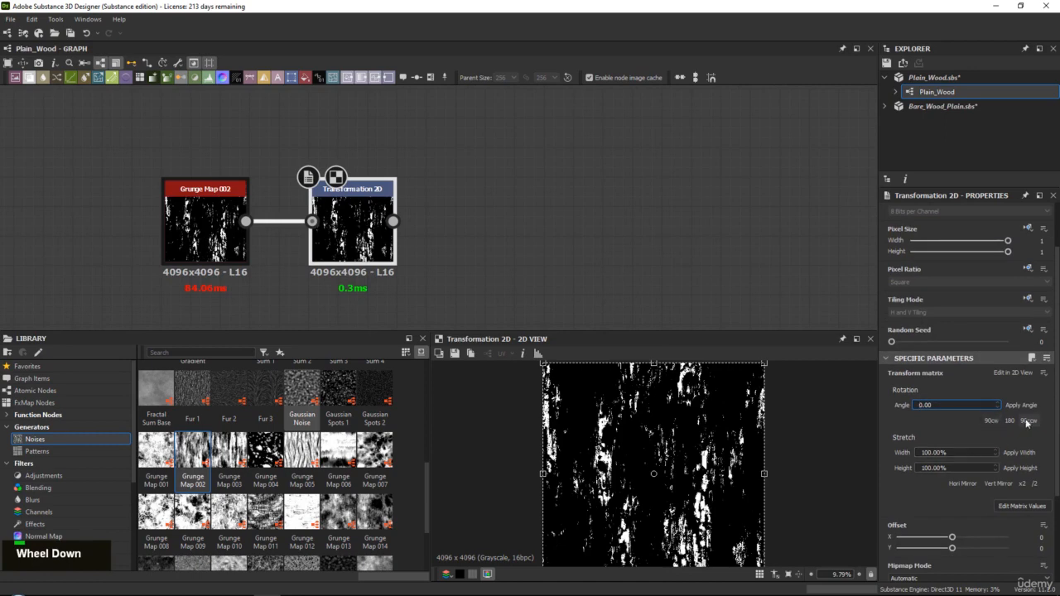
{"action": "left_click", "coordinate": [991, 420]}
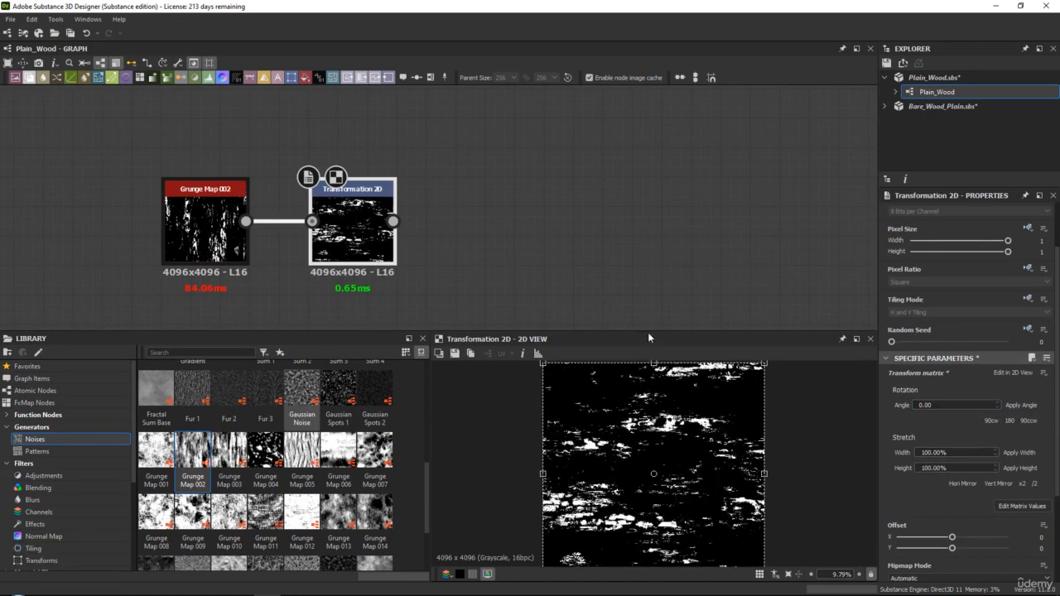
Enlarge the 2D view area and examine the rotated grunge pattern up close and as a whole
{"action": "left_click_drag", "start_coordinate": [651, 332], "coordinate": [645, 258]}
{"action": "middle_click_drag", "start_coordinate": [439, 237], "coordinate": [382, 187]}
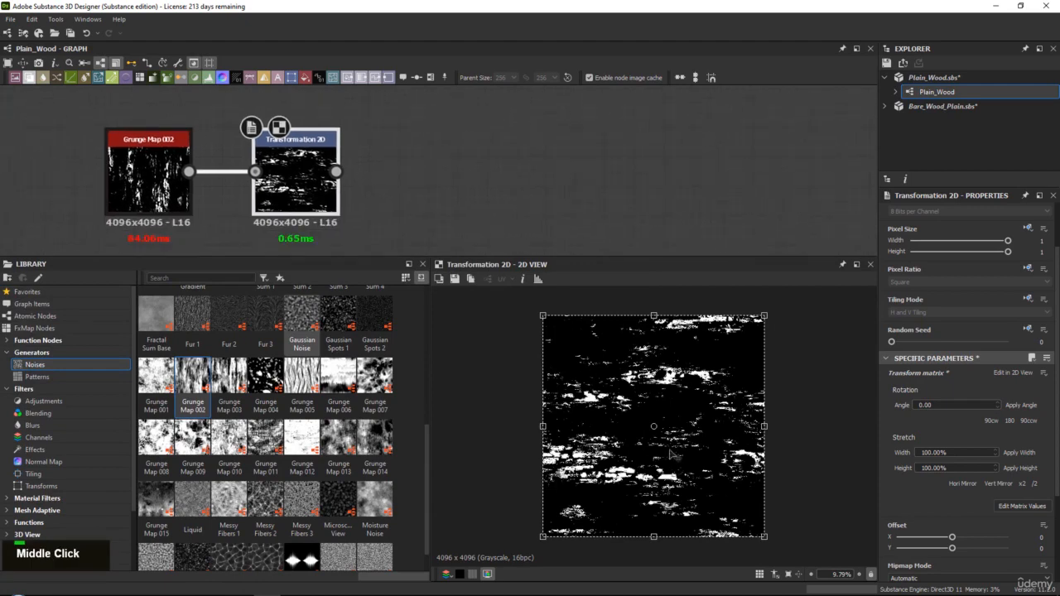
{"action": "scroll", "coordinate": [675, 426], "scroll_direction": "up", "scroll_amount": 2}
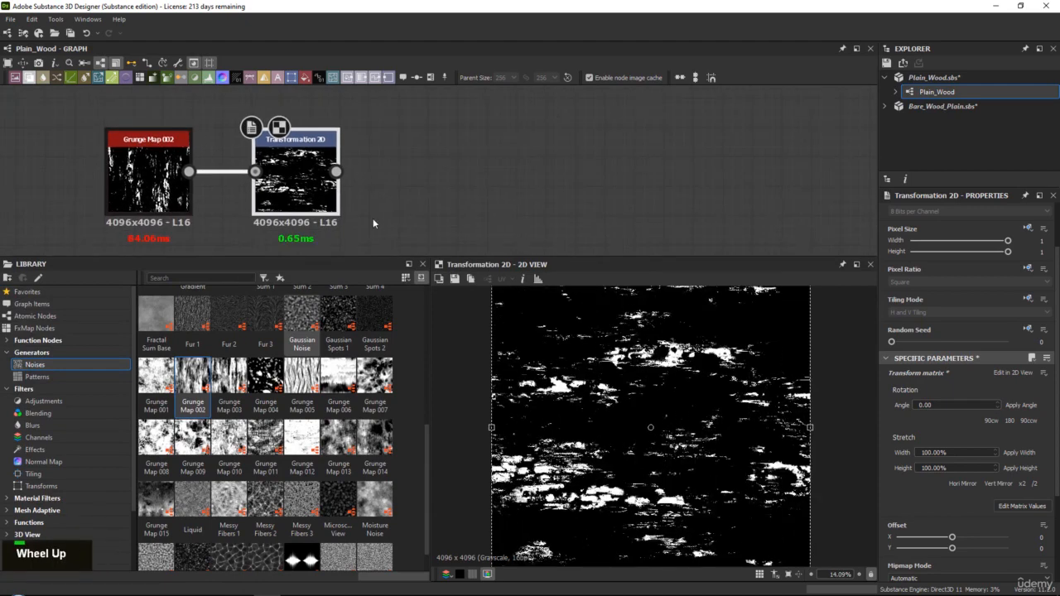
{"action": "middle_click_drag", "start_coordinate": [372, 199], "coordinate": [345, 195]}
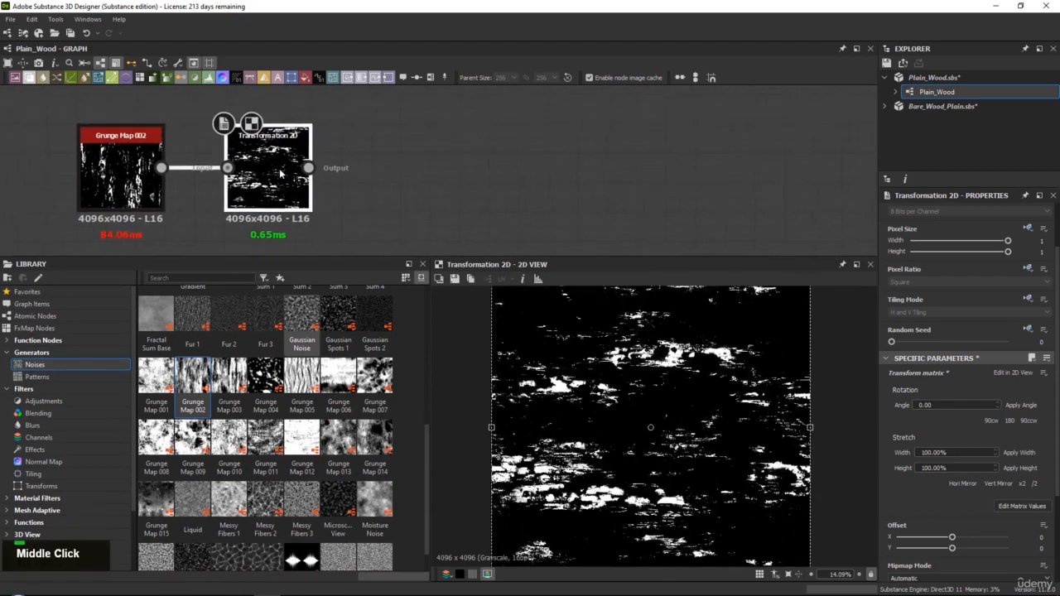
{"action": "scroll", "coordinate": [735, 361], "scroll_direction": "down", "scroll_amount": 1}
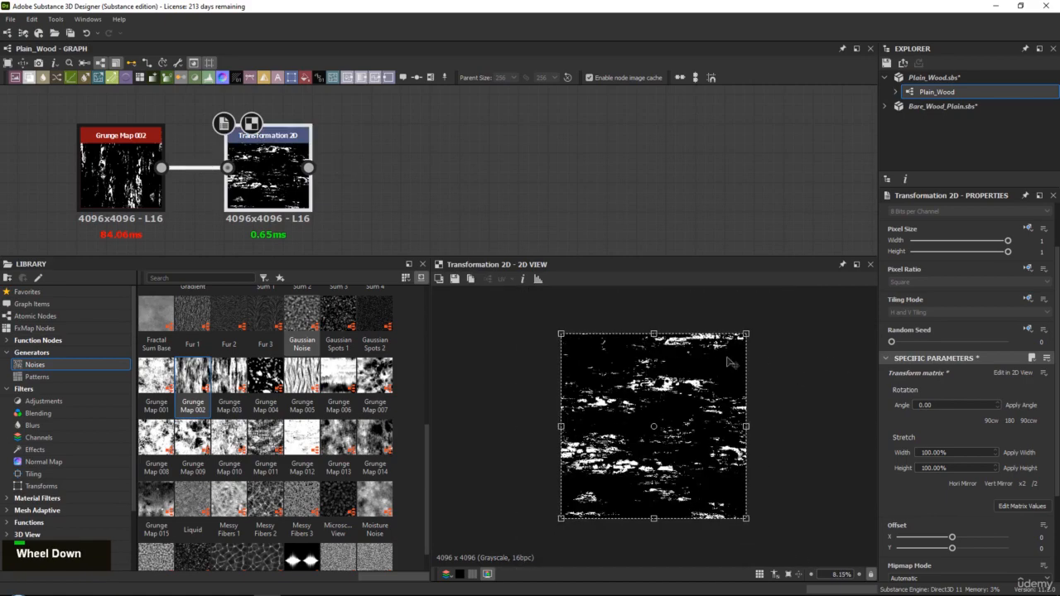
{"action": "scroll", "coordinate": [736, 361], "scroll_direction": "up", "scroll_amount": 8}
{"action": "scroll", "coordinate": [748, 355], "scroll_direction": "down", "scroll_amount": 13}
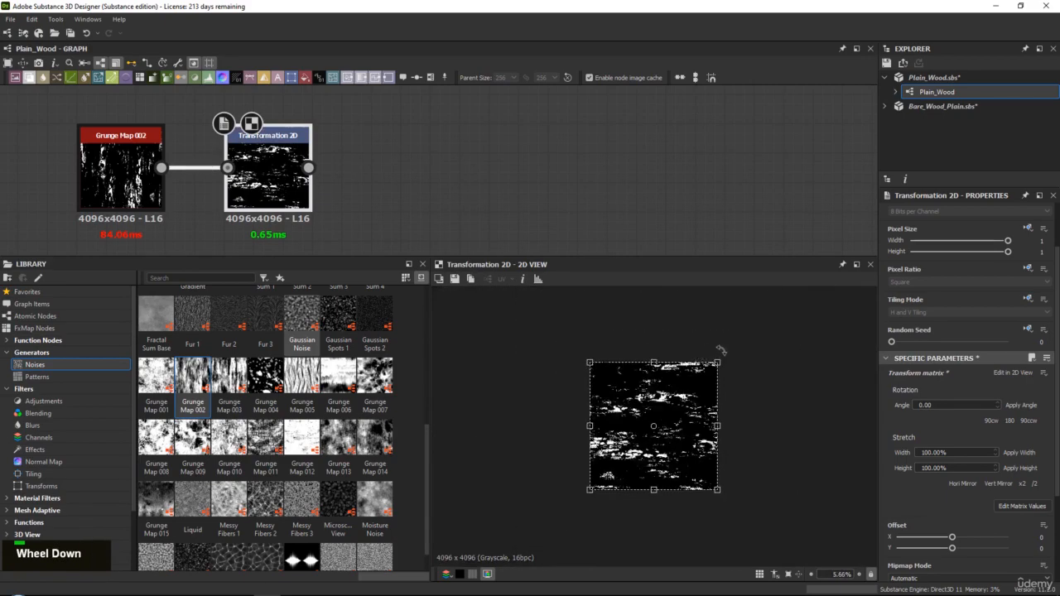
{"action": "scroll", "coordinate": [710, 352], "scroll_direction": "up", "scroll_amount": 2}
{"action": "middle_click", "coordinate": [531, 271]}
Add a Directional Blur node connected to the output of Transformation 2D and set its Intensity to 500
{"action": "double_click", "coordinate": [278, 169]}
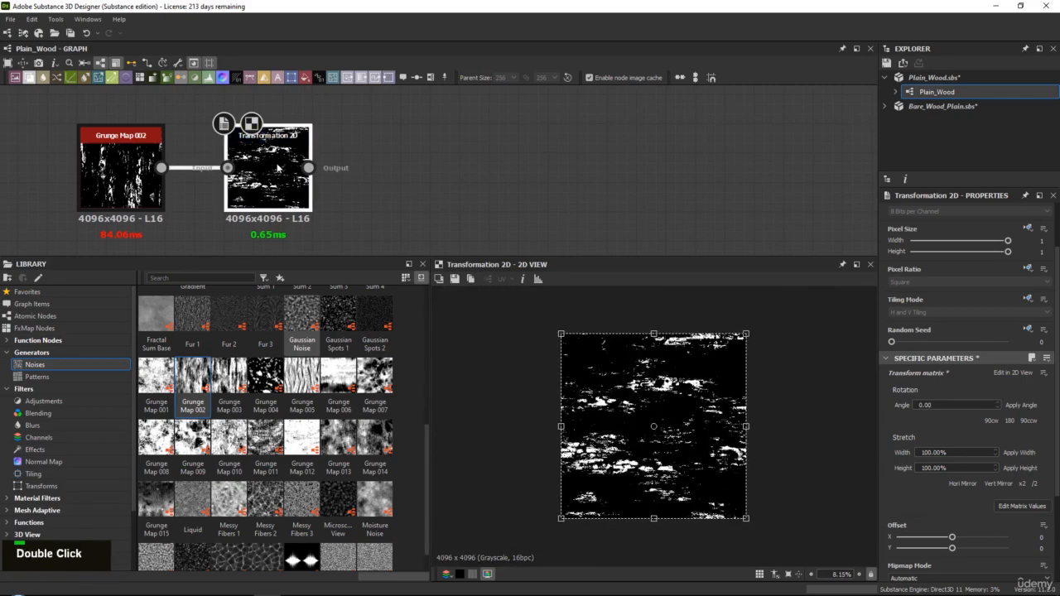
{"action": "key", "text": "space"}
{"action": "type", "text": "di"}
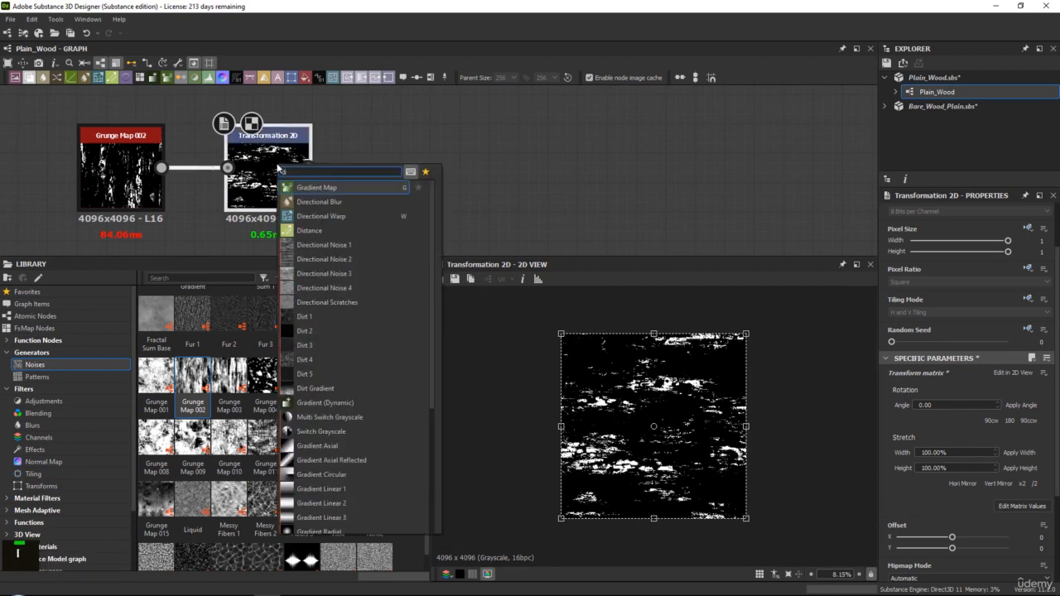
{"action": "key", "text": "Down"}
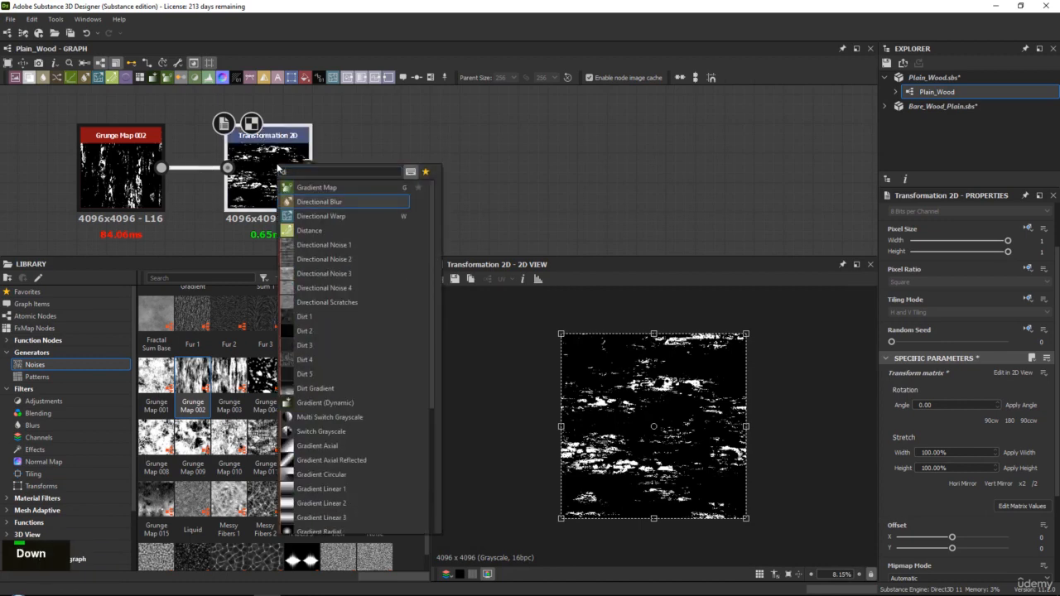
{"action": "key", "text": "Return"}
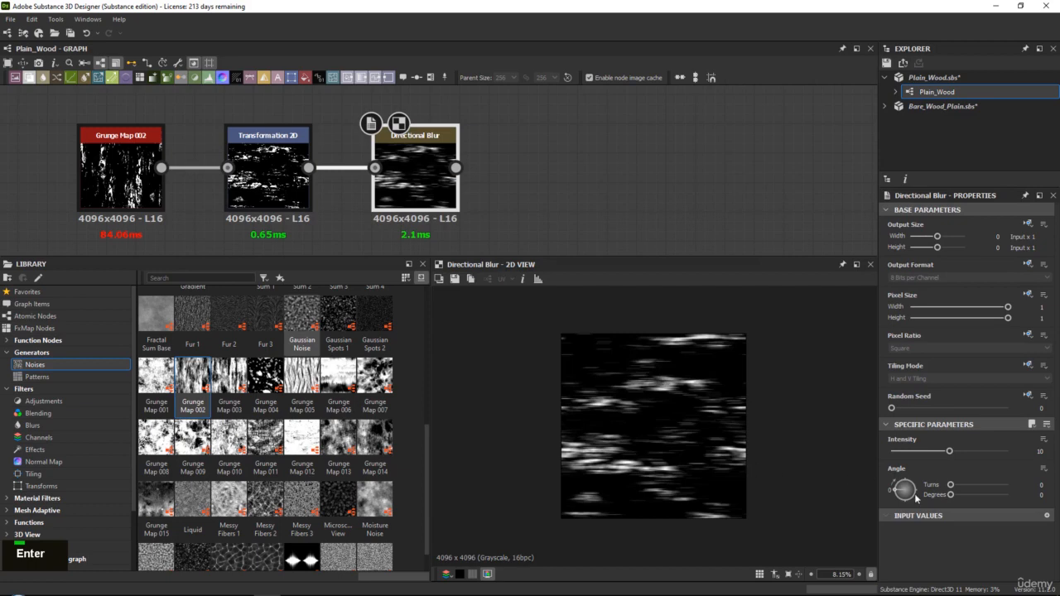
{"action": "left_click", "coordinate": [1040, 451]}
{"action": "type", "text": "500"}
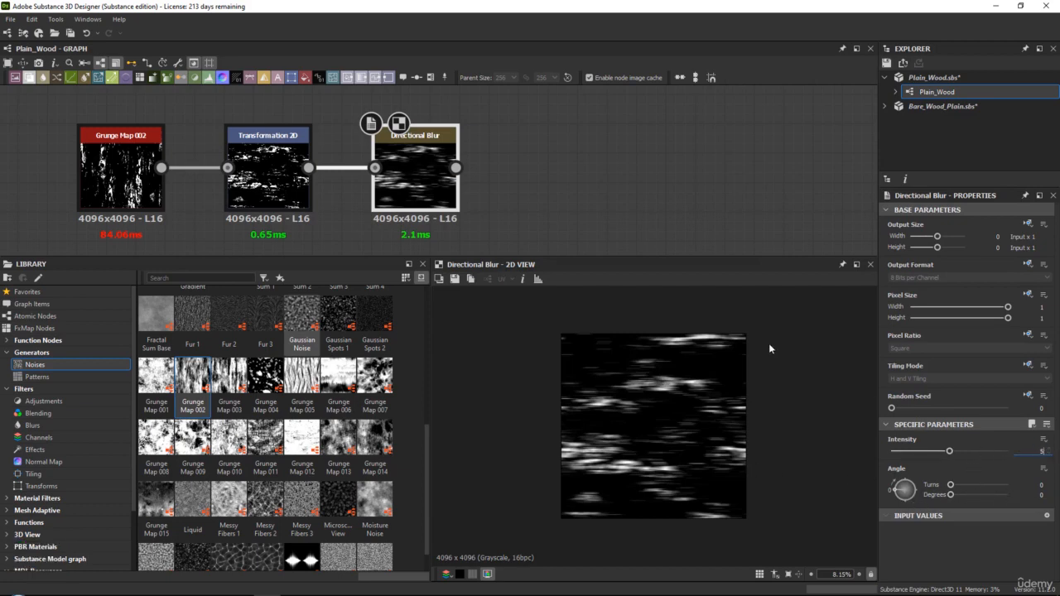
{"action": "key", "text": "Return"}
Examine the streaks in the Directional Blur result at close range and across the whole image
{"action": "scroll", "coordinate": [619, 407], "scroll_direction": "up", "scroll_amount": 4}
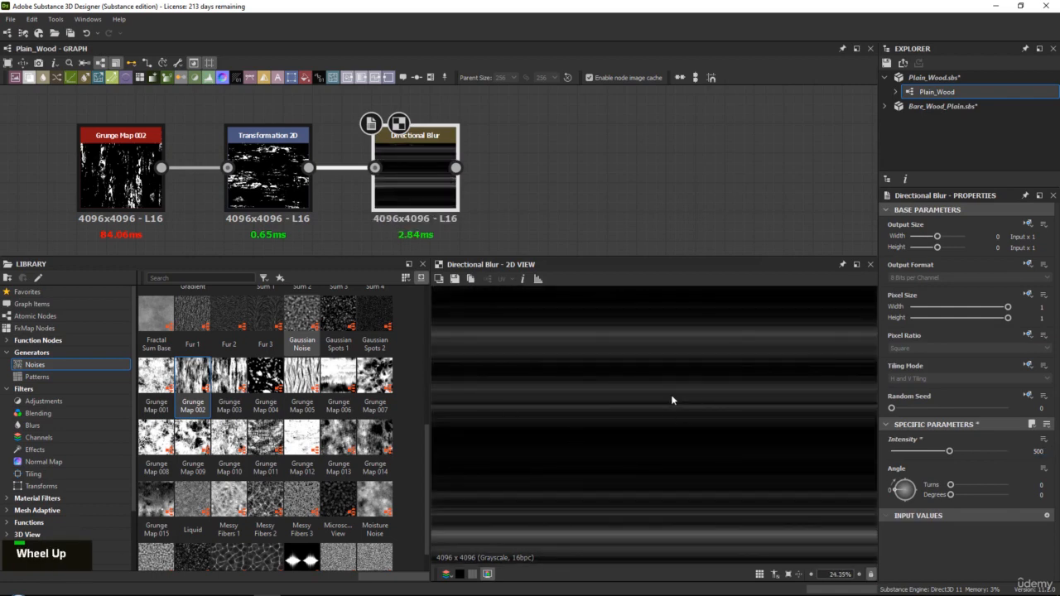
{"action": "scroll", "coordinate": [643, 348], "scroll_direction": "down", "scroll_amount": 3}
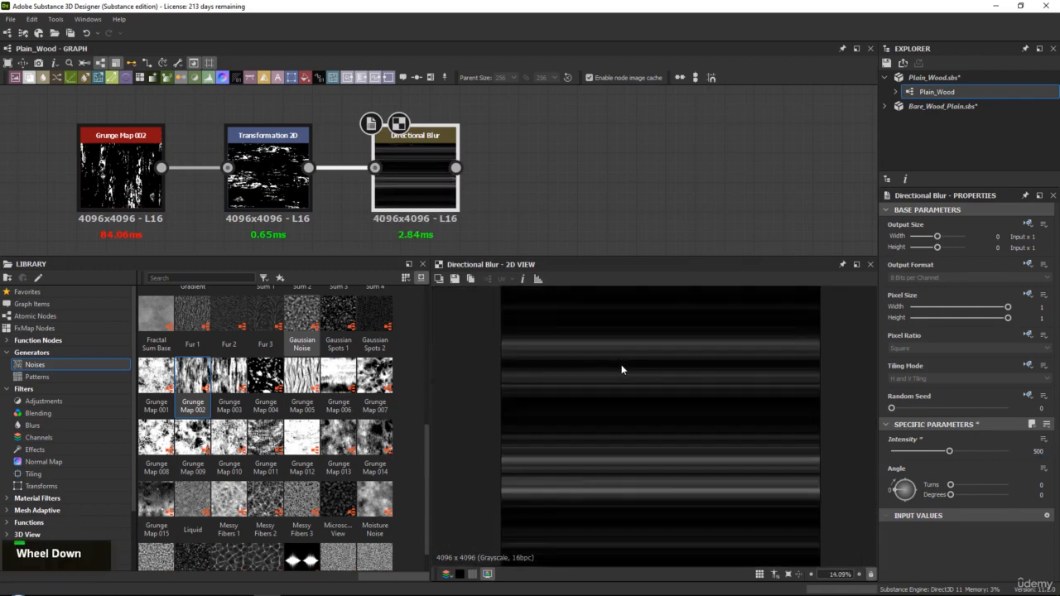
{"action": "scroll", "coordinate": [593, 452], "scroll_direction": "up", "scroll_amount": 1}
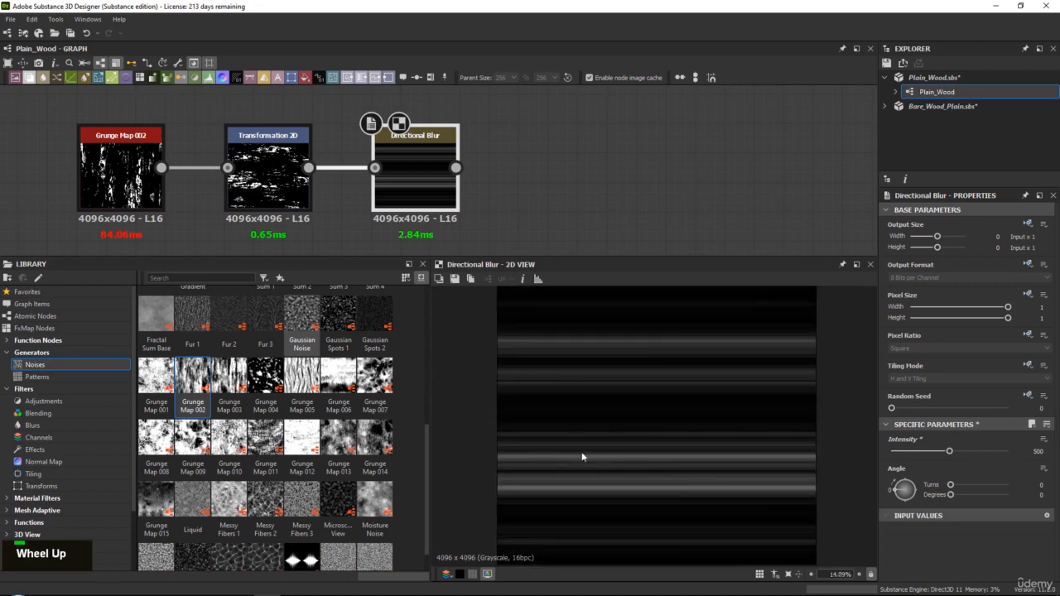
{"action": "scroll", "coordinate": [559, 418], "scroll_direction": "up", "scroll_amount": 2}
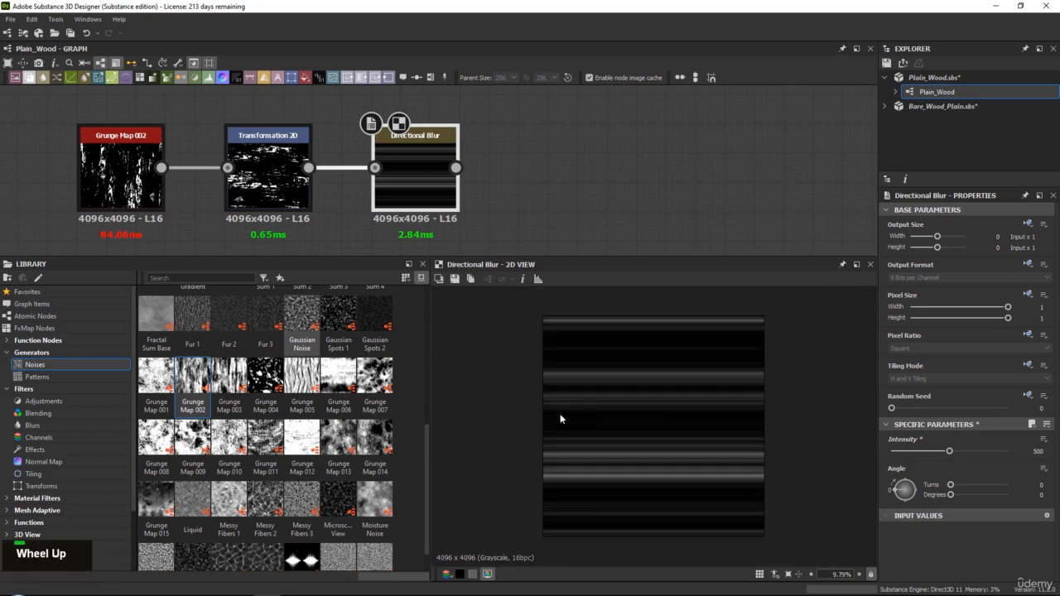
{"action": "middle_click_drag", "start_coordinate": [472, 184], "coordinate": [427, 193]}
{"action": "scroll", "coordinate": [639, 367], "scroll_direction": "up", "scroll_amount": 12}
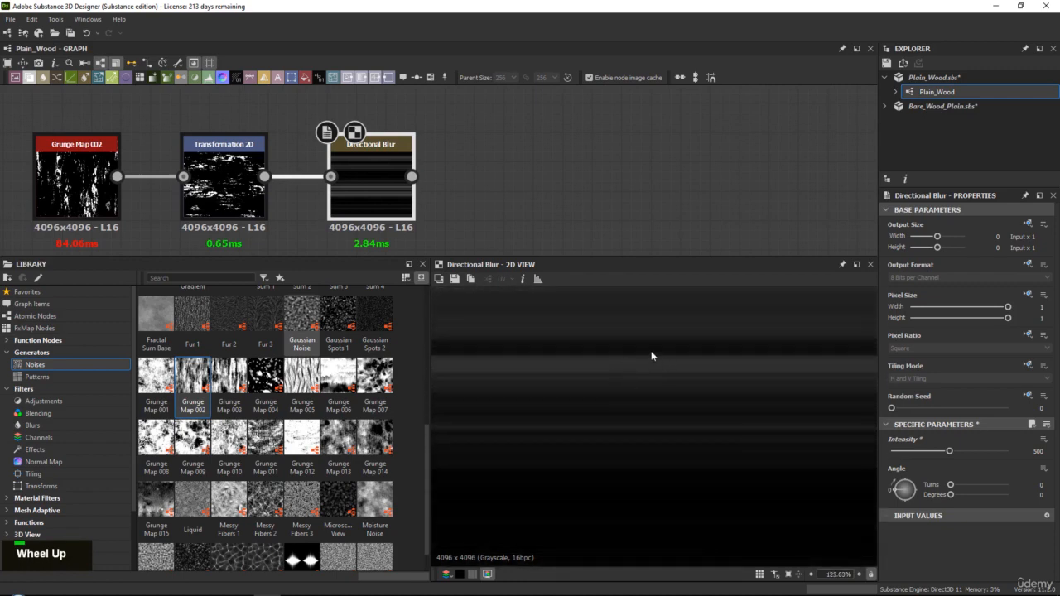
{"action": "scroll", "coordinate": [652, 352], "scroll_direction": "down", "scroll_amount": 12}
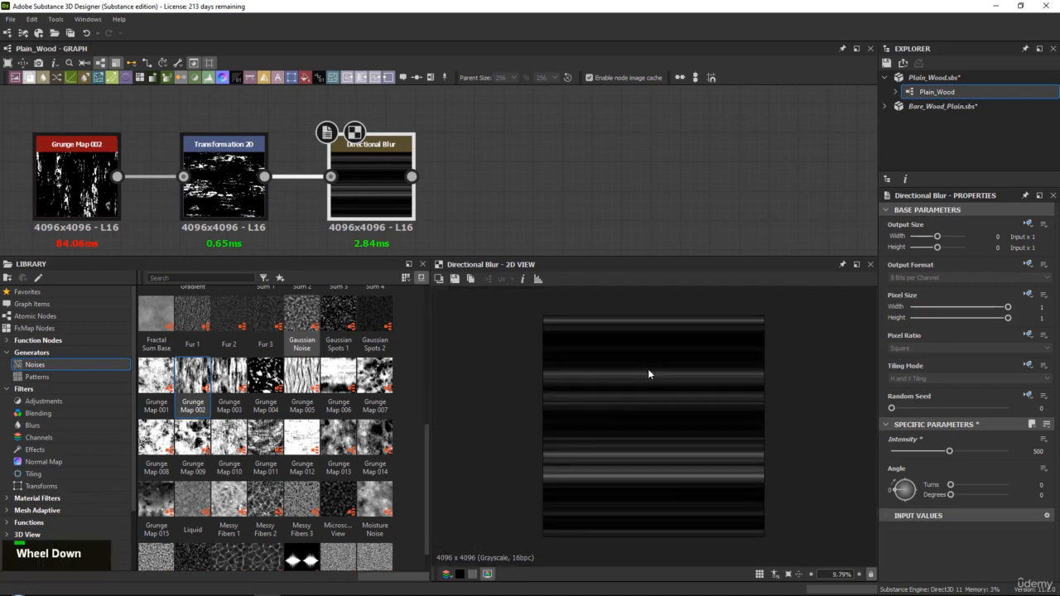
{"action": "scroll", "coordinate": [529, 298], "scroll_direction": "up", "scroll_amount": 3}
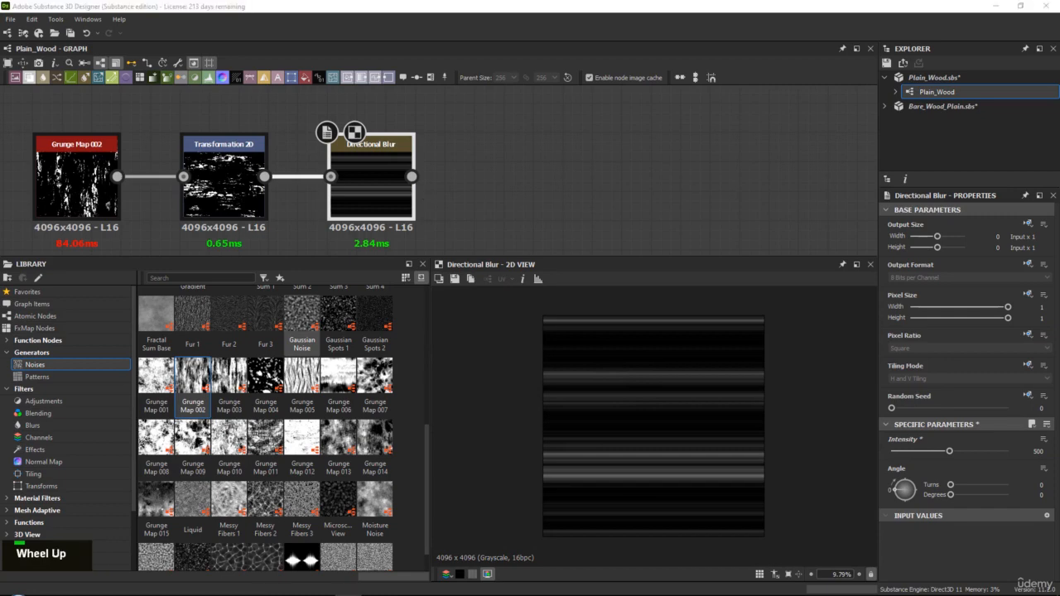
{"action": "scroll", "coordinate": [530, 298], "scroll_direction": "down", "scroll_amount": 3}
Add a Blur HQ Grayscale node connected to the output of Directional Blur
{"action": "middle_click_drag", "start_coordinate": [422, 229], "coordinate": [373, 227]}
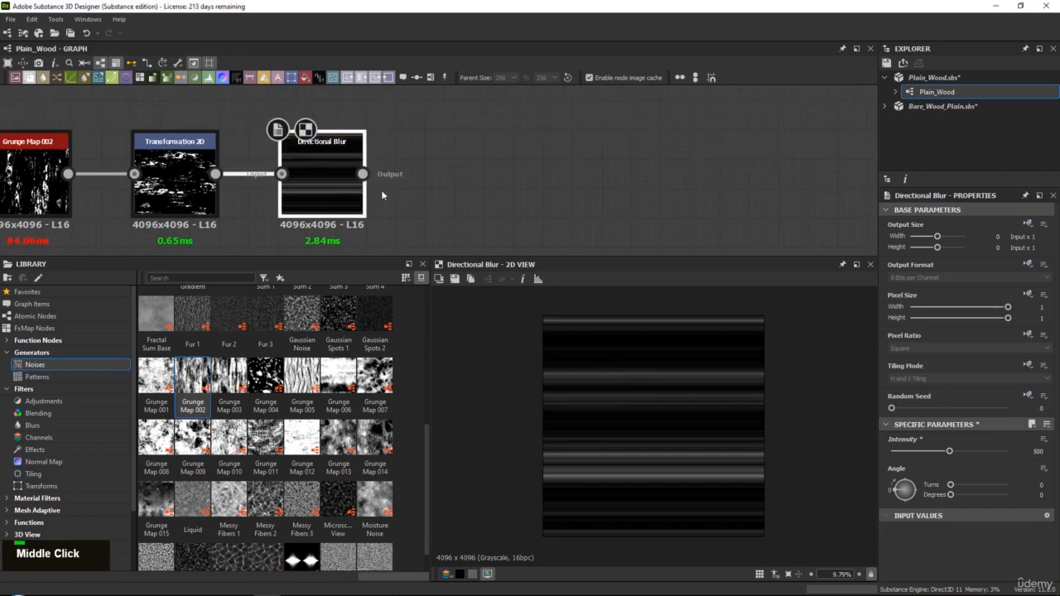
{"action": "key", "text": "space"}
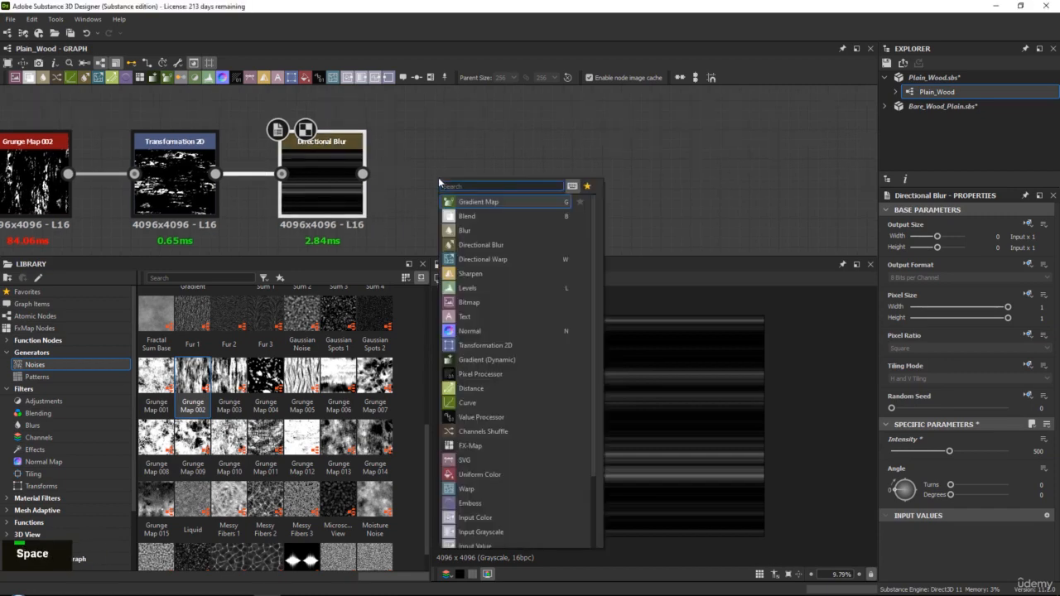
{"action": "type", "text": "blur"}
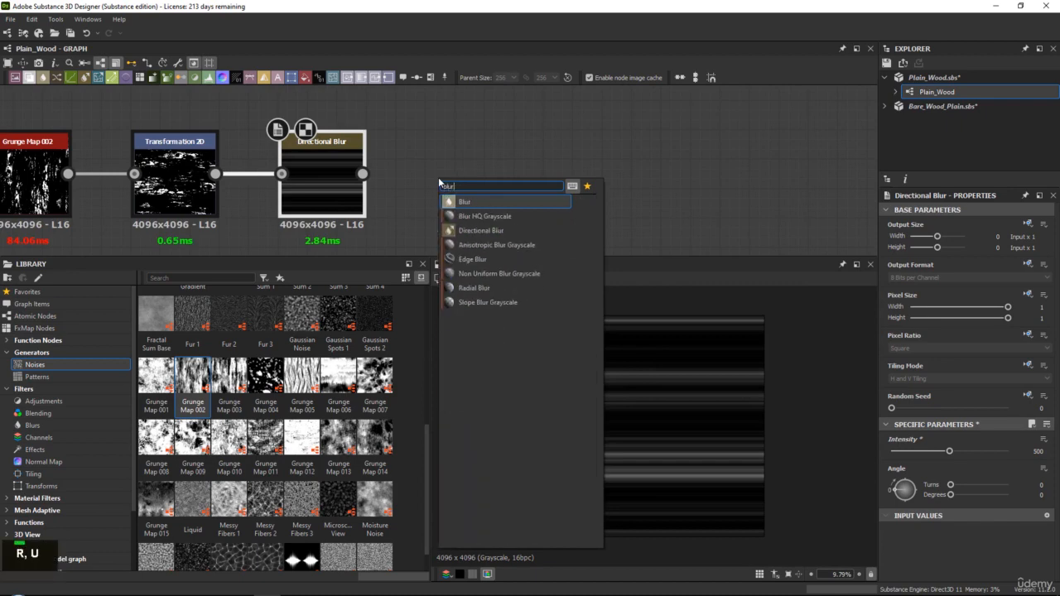
{"action": "key", "text": "Down"}
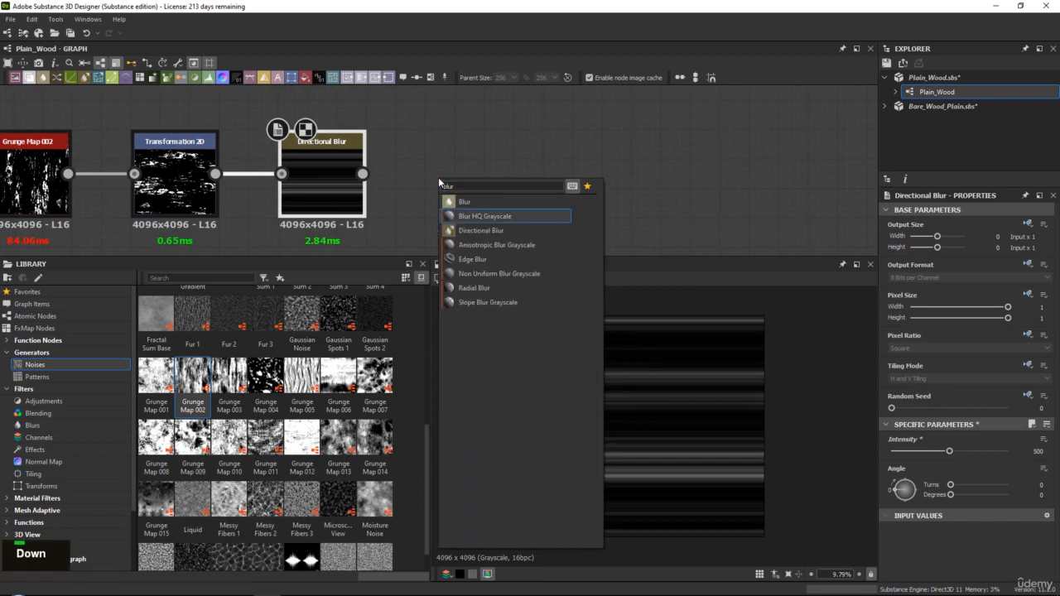
{"action": "key", "text": "Return"}
Set the Blur HQ Grayscale node's Intensity to 5.51 and check the blurred streaks in the 2D view
{"action": "scroll", "coordinate": [654, 397], "scroll_direction": "up", "scroll_amount": 3}
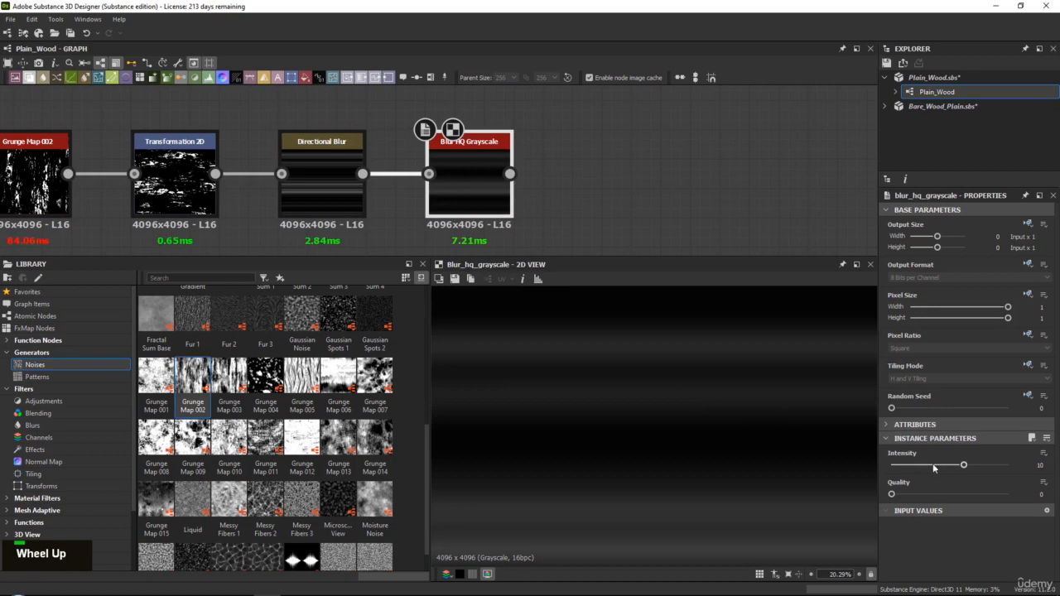
{"action": "mouse_move", "coordinate": [934, 469]}
{"action": "left_mouse_down"}
{"action": "mouse_move", "coordinate": [907, 466]}
{"action": "mouse_move", "coordinate": [930, 465]}
{"action": "left_mouse_up"}
{"action": "scroll", "coordinate": [664, 426], "scroll_direction": "down", "scroll_amount": 3}
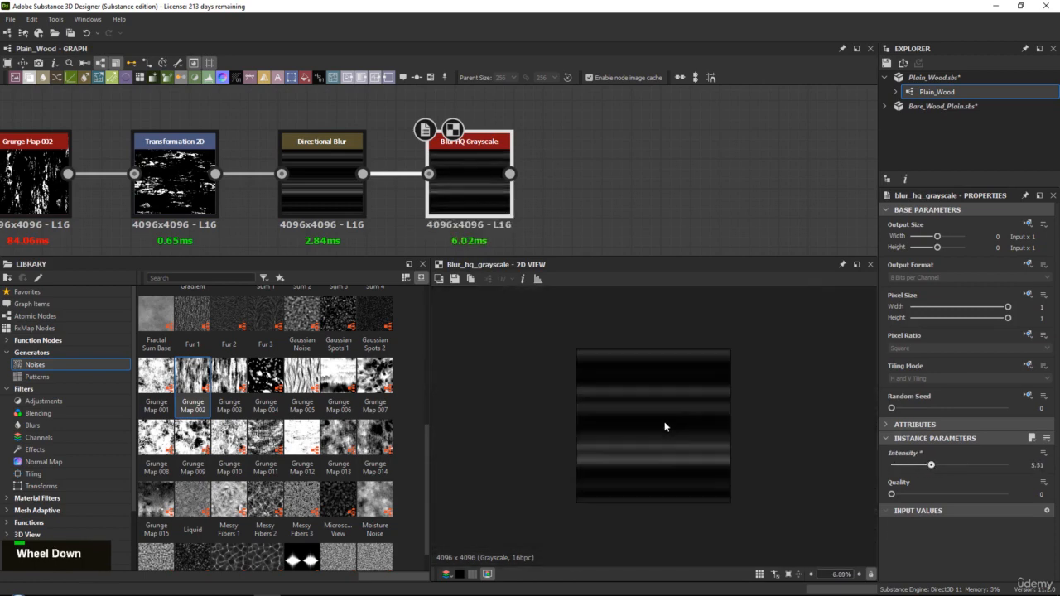
{"action": "scroll", "coordinate": [669, 447], "scroll_direction": "up", "scroll_amount": 2}
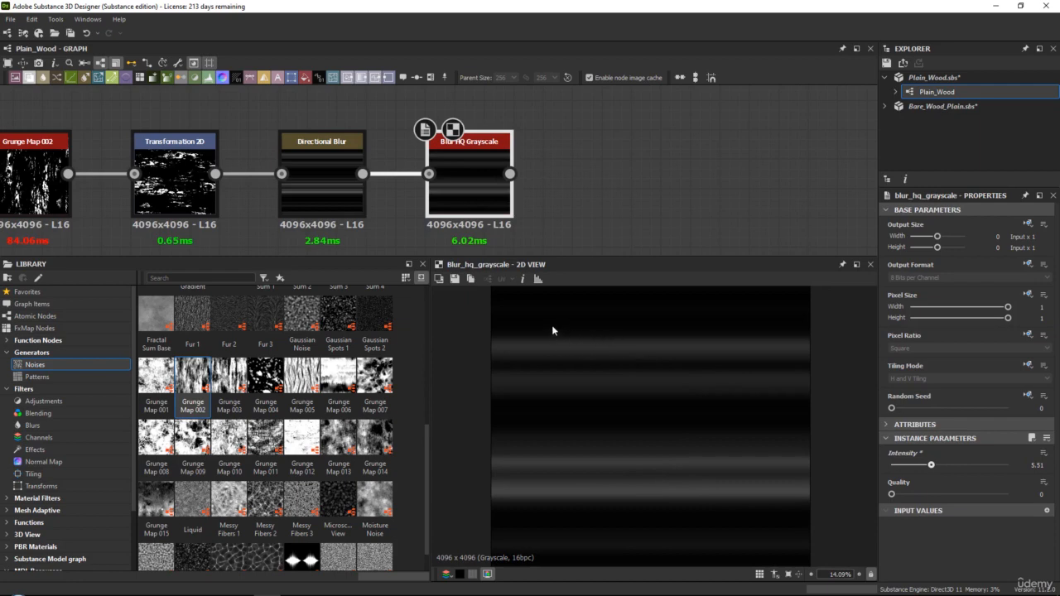
{"action": "middle_click_drag", "start_coordinate": [520, 160], "coordinate": [433, 154]}
{"action": "scroll", "coordinate": [632, 459], "scroll_direction": "down", "scroll_amount": 1}
{"action": "scroll", "coordinate": [631, 454], "scroll_direction": "up", "scroll_amount": 1}
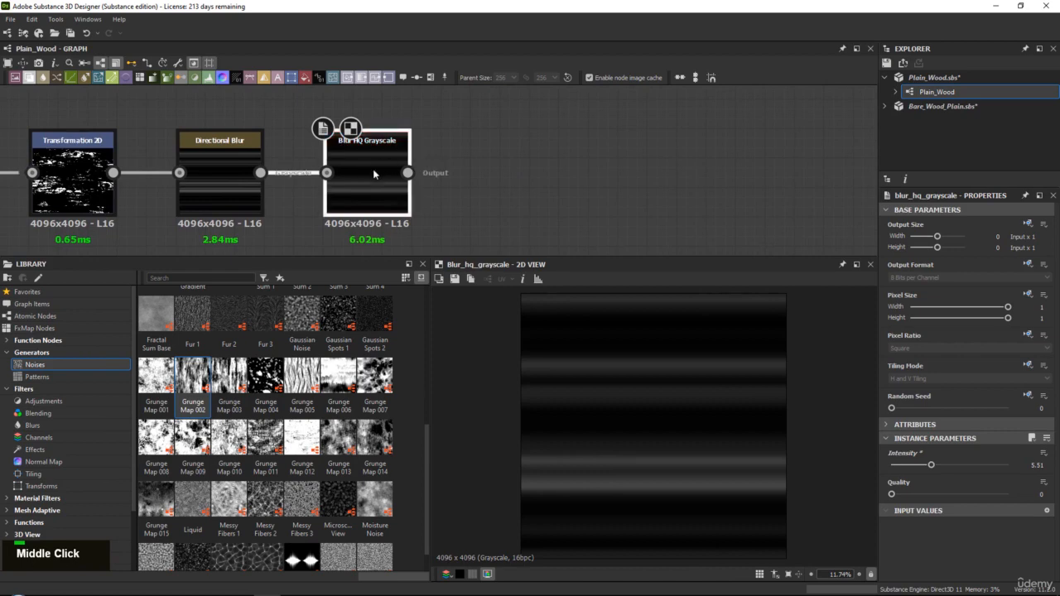
Add a Histogram Scan node connected to the output of Blur HQ Grayscale
{"action": "key", "text": "space"}
{"action": "type", "text": "his"}
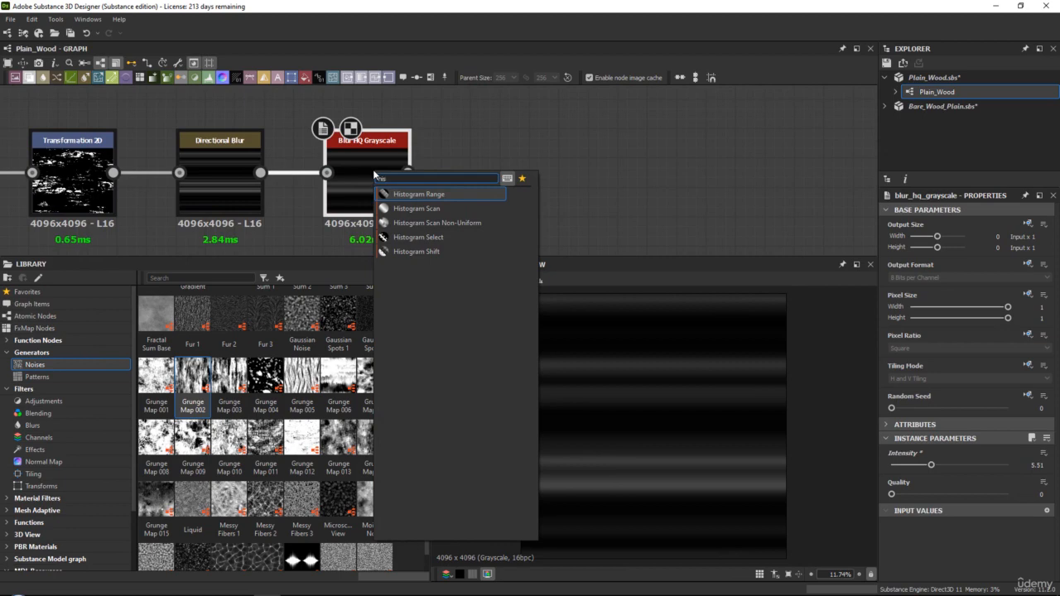
{"action": "key", "text": "Down"}
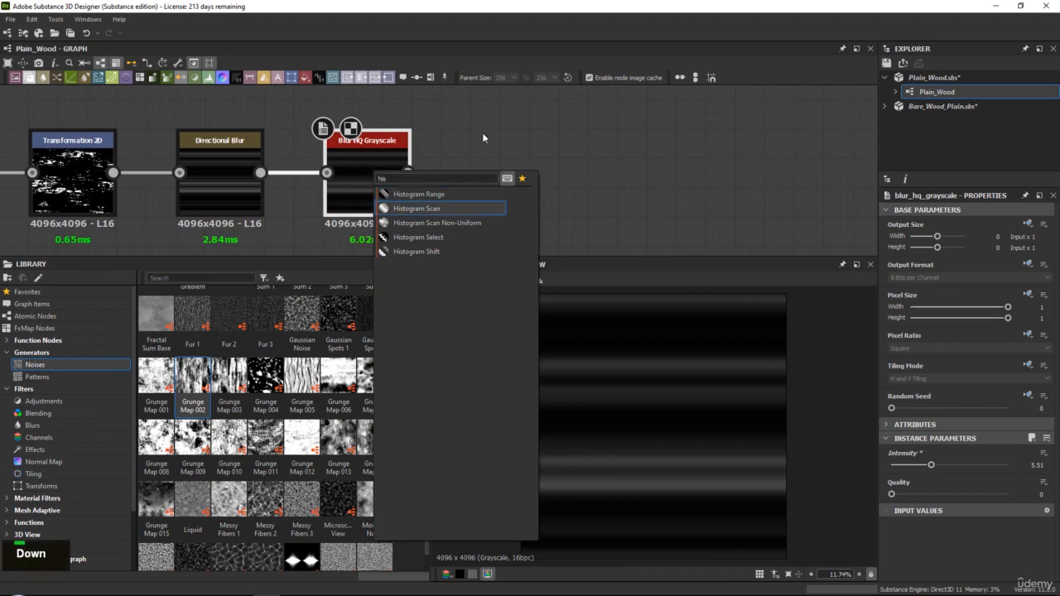
{"action": "key", "text": "Return"}
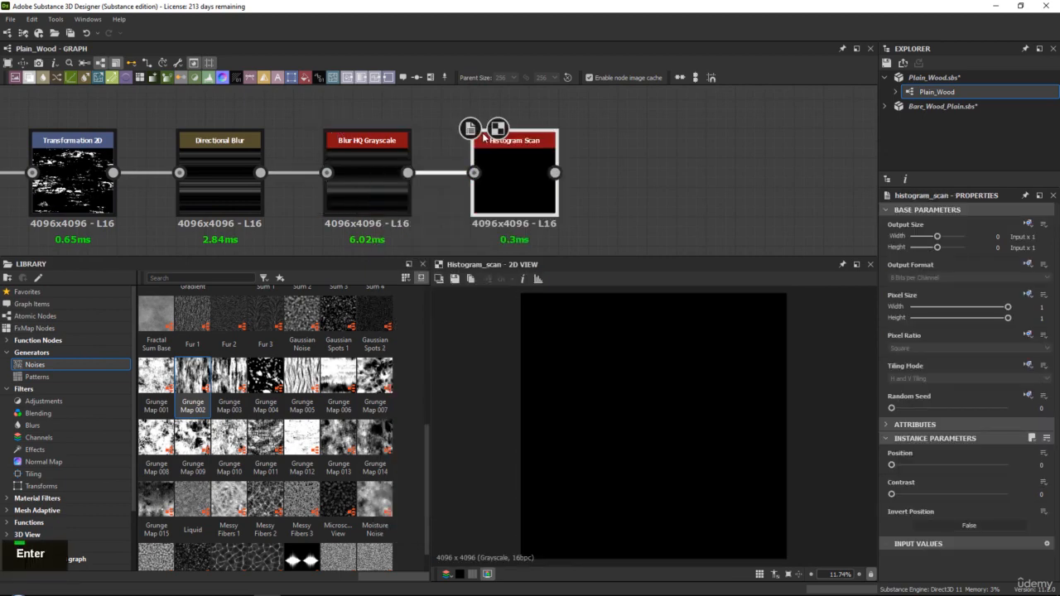
Set the Histogram Scan node's Position to 0.65, leave Contrast at 0, and select the whole node chain
{"action": "left_click_drag", "start_coordinate": [892, 465], "coordinate": [966, 467]}
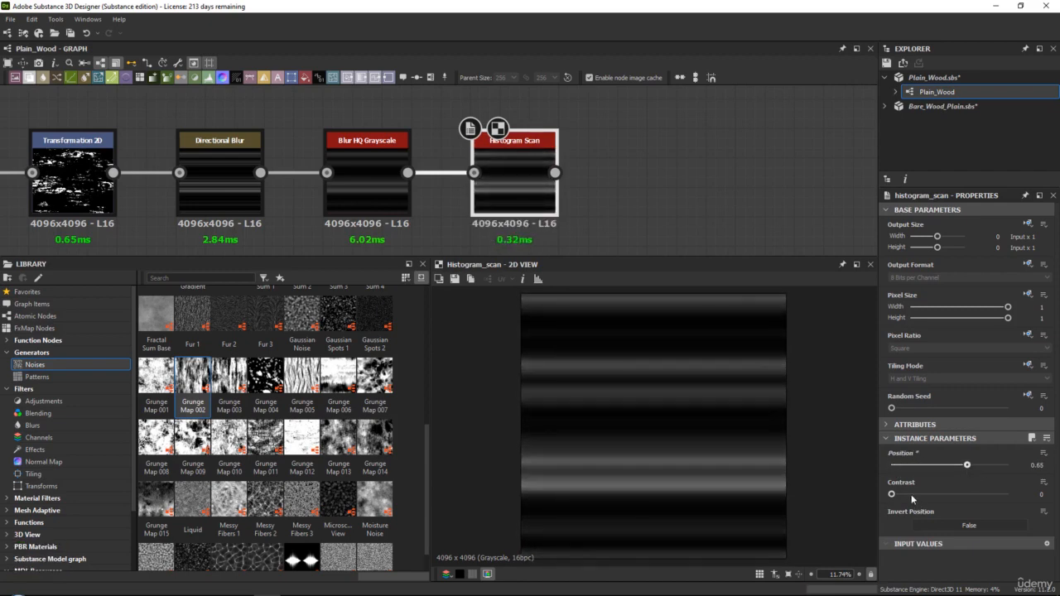
{"action": "mouse_move", "coordinate": [892, 495]}
{"action": "left_mouse_down"}
{"action": "mouse_move", "coordinate": [932, 496]}
{"action": "mouse_move", "coordinate": [888, 493]}
{"action": "left_mouse_up"}
{"action": "mouse_move", "coordinate": [960, 465]}
{"action": "left_mouse_down"}
{"action": "mouse_move", "coordinate": [981, 465]}
{"action": "mouse_move", "coordinate": [967, 462]}
{"action": "left_mouse_up"}
{"action": "scroll", "coordinate": [463, 153], "scroll_direction": "down", "scroll_amount": 3}
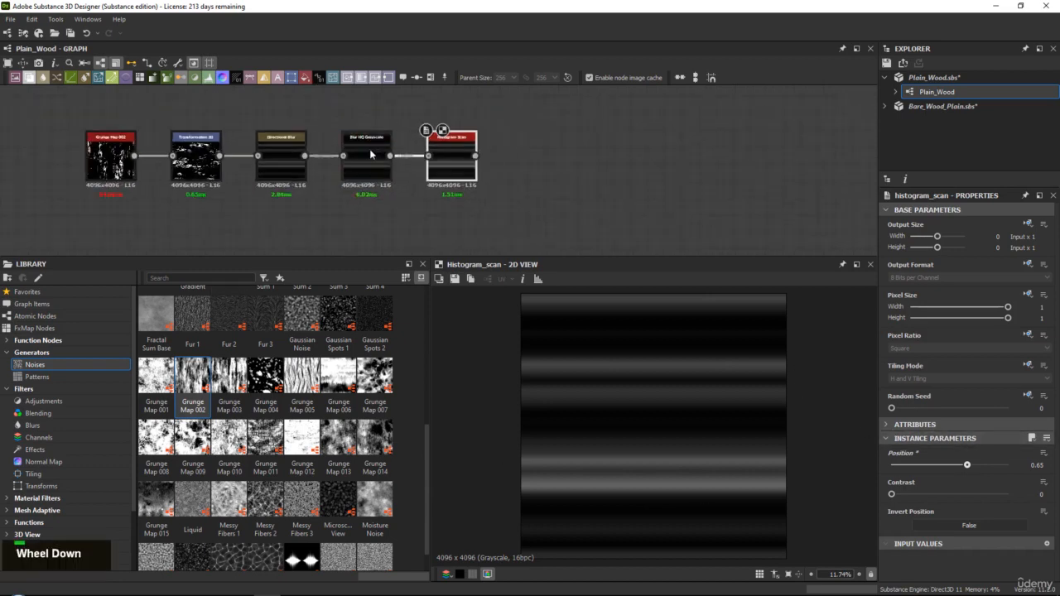
{"action": "left_click_drag", "start_coordinate": [139, 206], "coordinate": [138, 204]}
{"action": "left_click_drag", "start_coordinate": [140, 168], "coordinate": [122, 168]}
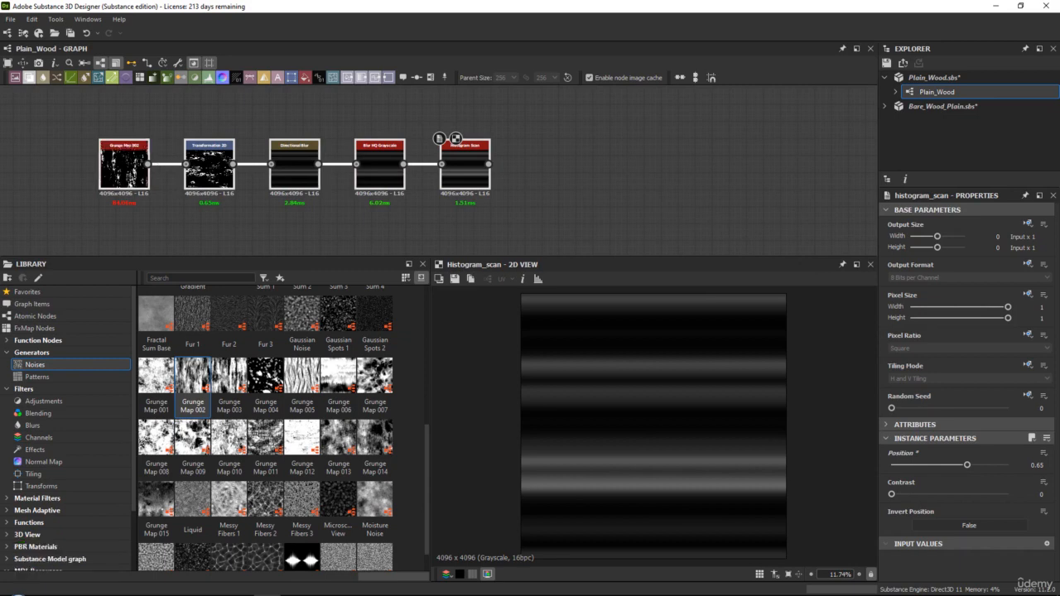
Examine the wooden plank reference photo up close, studying the grain, knots and color variation across the boards
{"action": "right_click_drag", "start_coordinate": [1059, 333], "coordinate": [397, 307]}
{"action": "scroll", "coordinate": [382, 275], "scroll_direction": "up", "scroll_amount": 2}
{"action": "scroll", "coordinate": [381, 279], "scroll_direction": "up", "scroll_amount": 1}
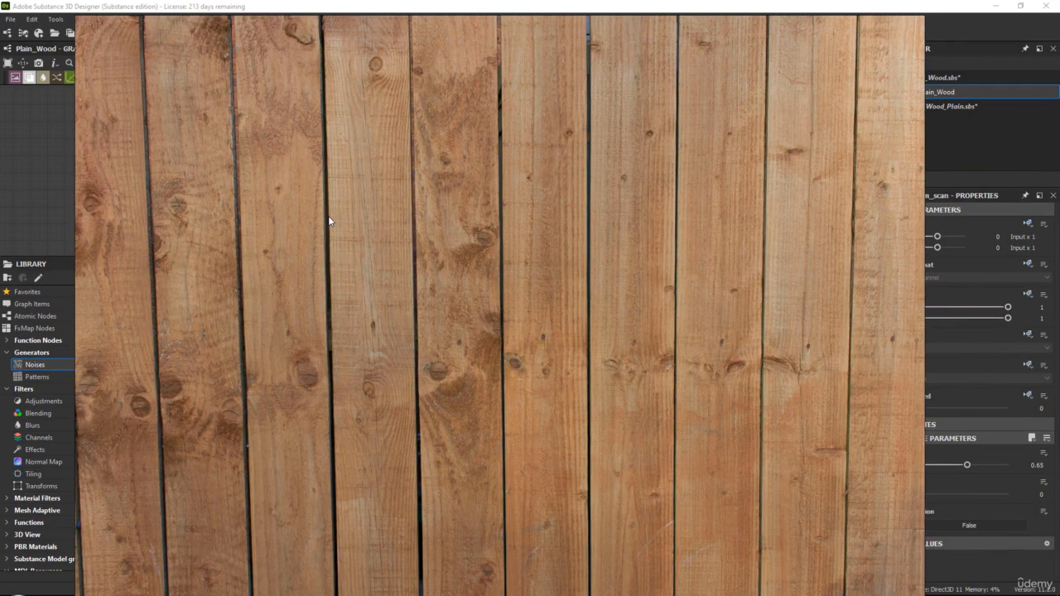
{"action": "middle_click_drag", "start_coordinate": [485, 206], "coordinate": [464, 251]}
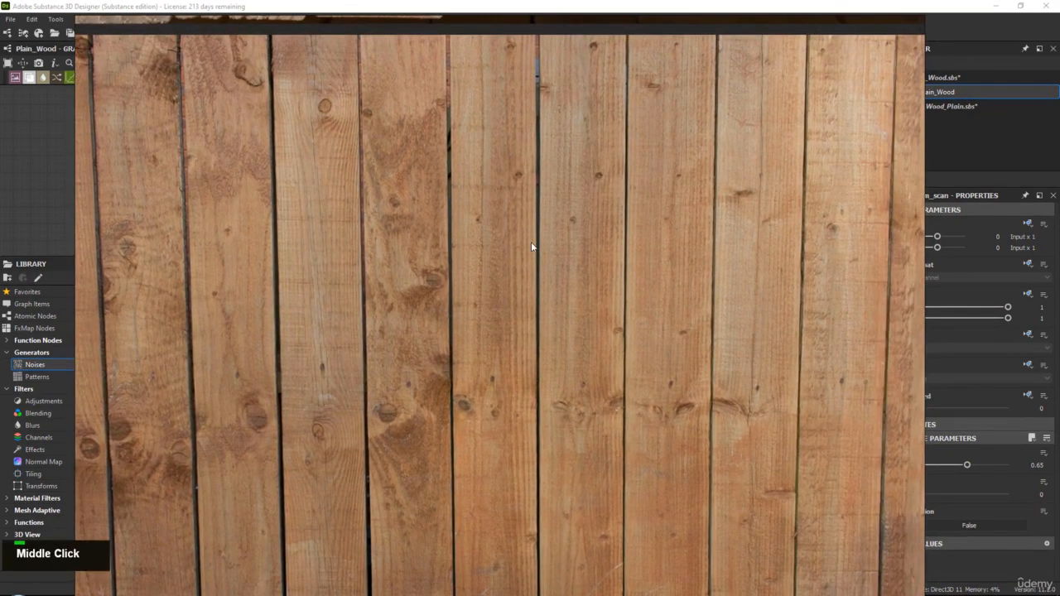
{"action": "middle_click_drag", "start_coordinate": [535, 253], "coordinate": [498, 293]}
{"action": "scroll", "coordinate": [610, 352], "scroll_direction": "up", "scroll_amount": 3}
{"action": "scroll", "coordinate": [401, 176], "scroll_direction": "down", "scroll_amount": 1}
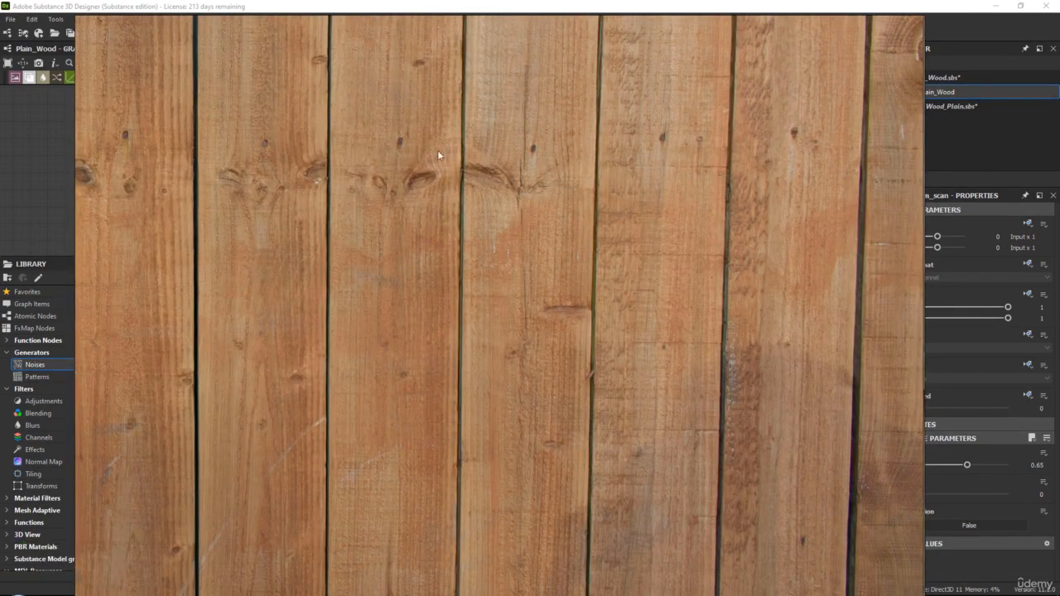
{"action": "middle_click_drag", "start_coordinate": [442, 167], "coordinate": [439, 230]}
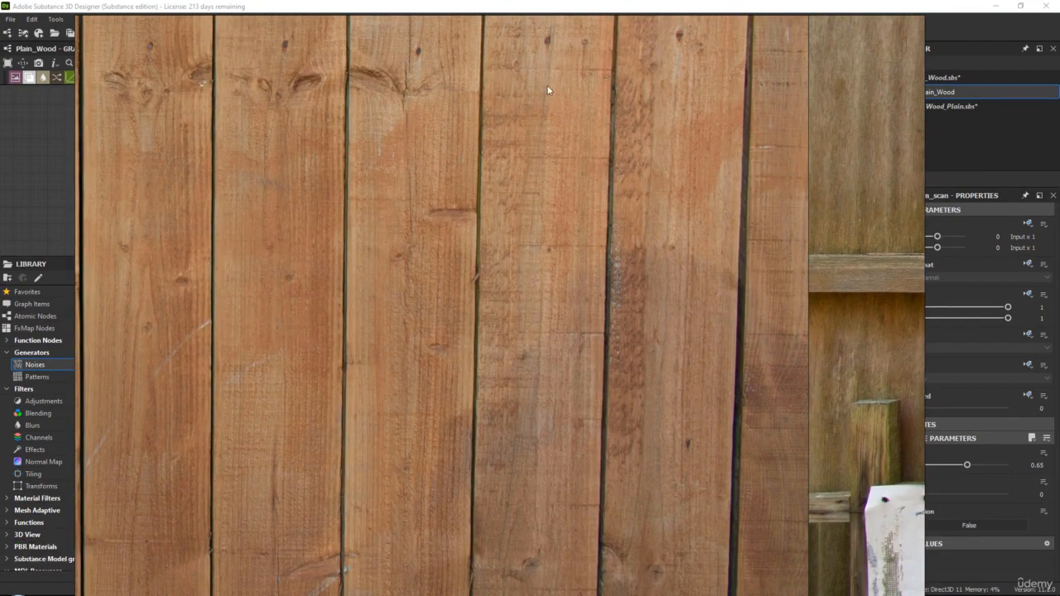
{"action": "middle_click_drag", "start_coordinate": [470, 444], "coordinate": [583, 321]}
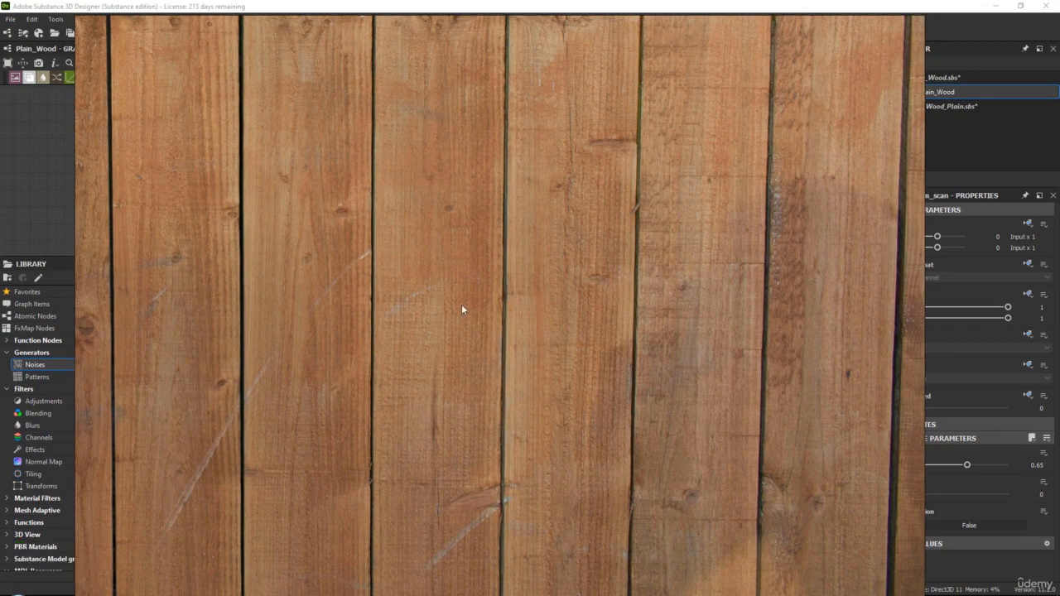
{"action": "middle_click_drag", "start_coordinate": [325, 175], "coordinate": [466, 177]}
{"action": "scroll", "coordinate": [428, 344], "scroll_direction": "down", "scroll_amount": 2}
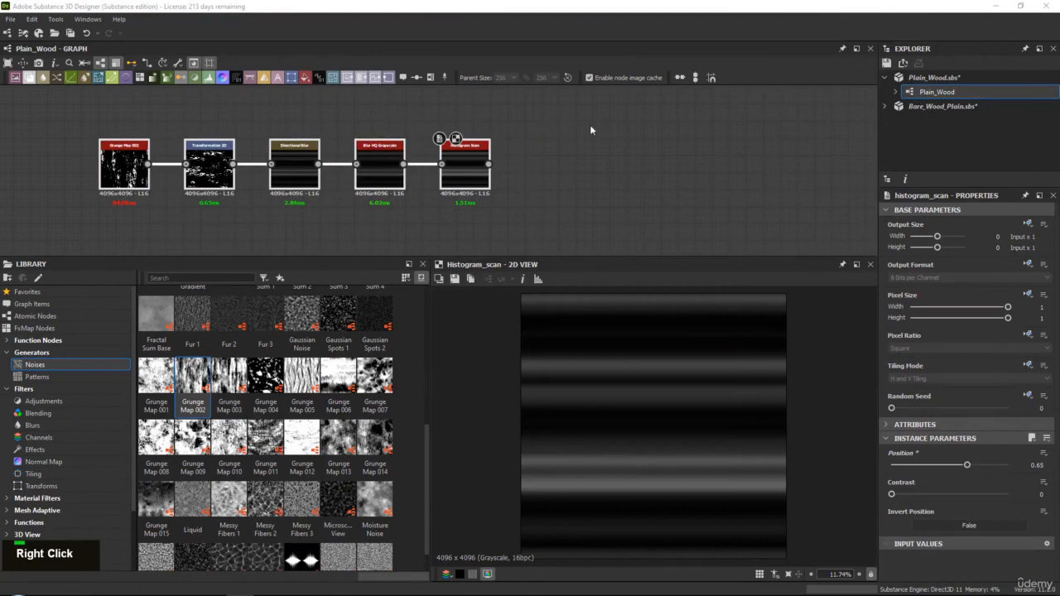
Add a Directional Warp node connected to the output of Histogram Scan and move it further along the graph, leaving a gap
{"action": "middle_click_drag", "start_coordinate": [591, 130], "coordinate": [489, 125]}
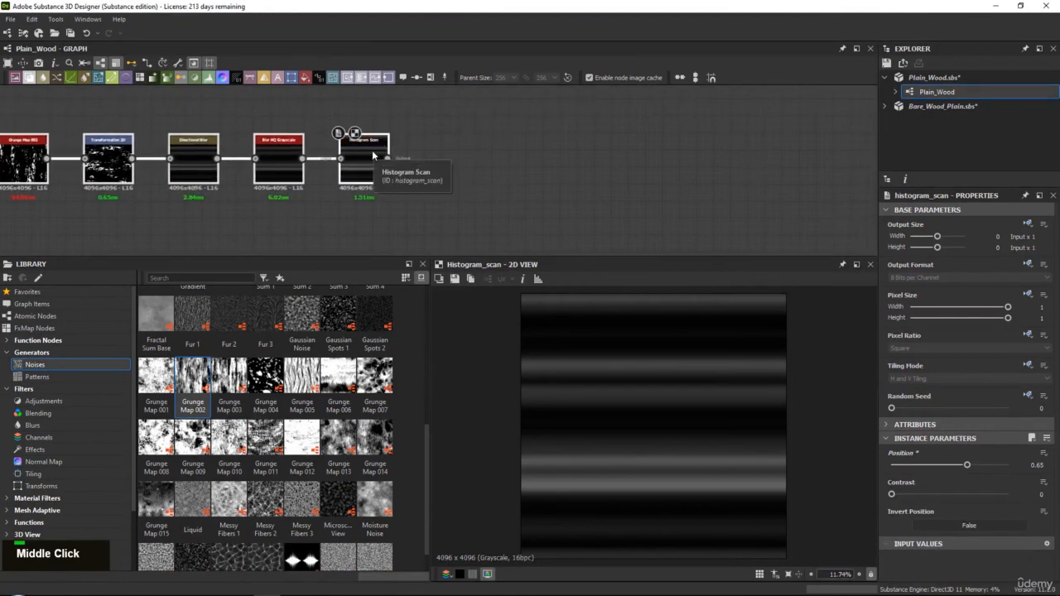
{"action": "double_click", "coordinate": [372, 155]}
{"action": "key", "text": "space"}
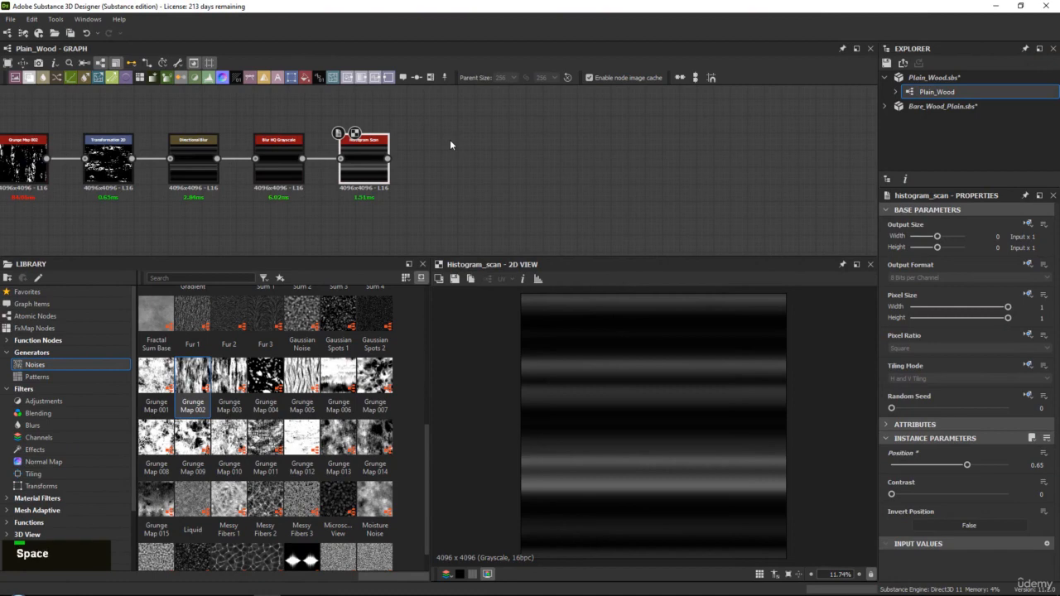
{"action": "type", "text": "dir"}
{"action": "key", "text": "Down"}
{"action": "key", "text": "Return"}
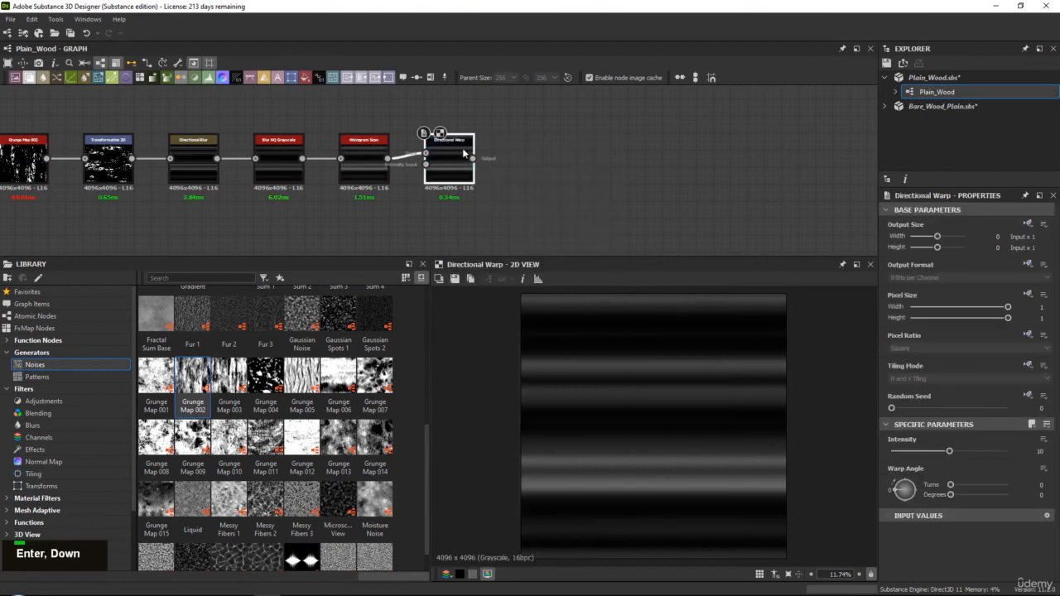
{"action": "left_click_drag", "start_coordinate": [462, 148], "coordinate": [552, 158]}
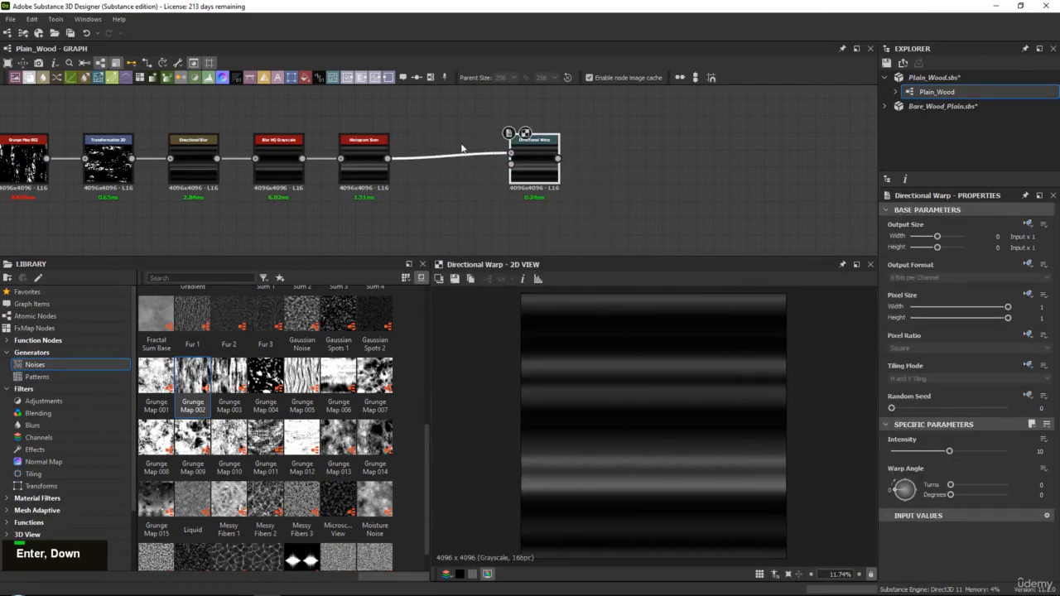
Add a Tile Generator node from the pattern generators to the empty area below the node chain
{"action": "middle_click_drag", "start_coordinate": [453, 171], "coordinate": [428, 139]}
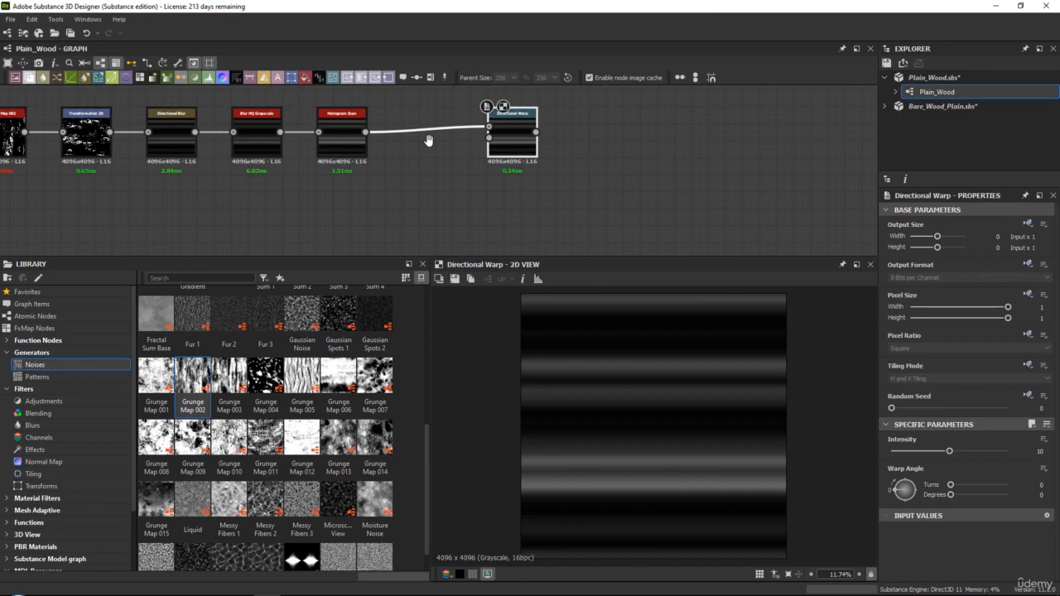
{"action": "middle_click_drag", "start_coordinate": [438, 168], "coordinate": [440, 119]}
{"action": "left_click", "coordinate": [100, 379]}
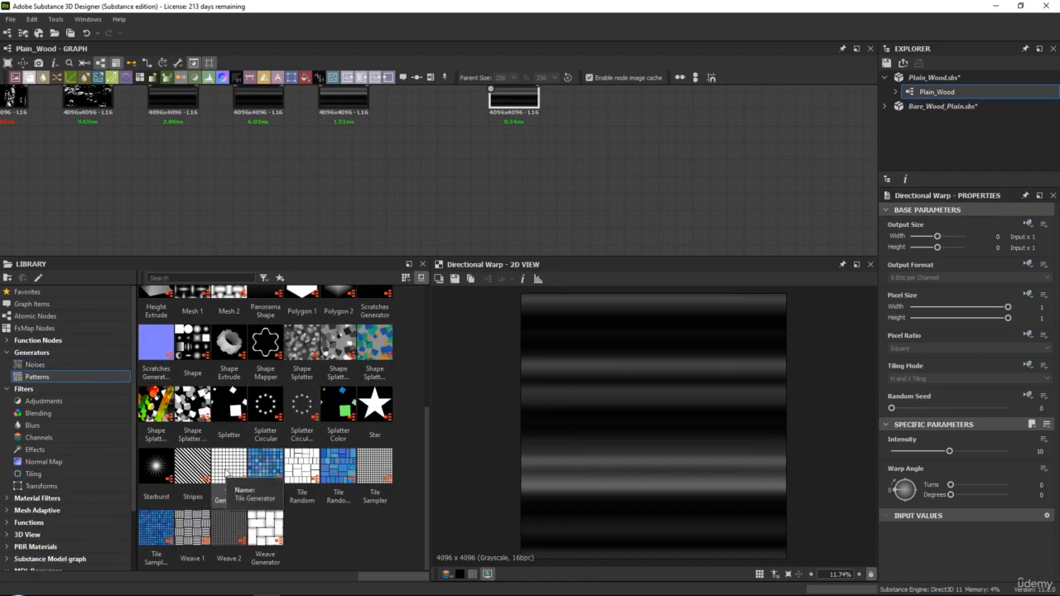
{"action": "left_click_drag", "start_coordinate": [226, 472], "coordinate": [327, 177]}
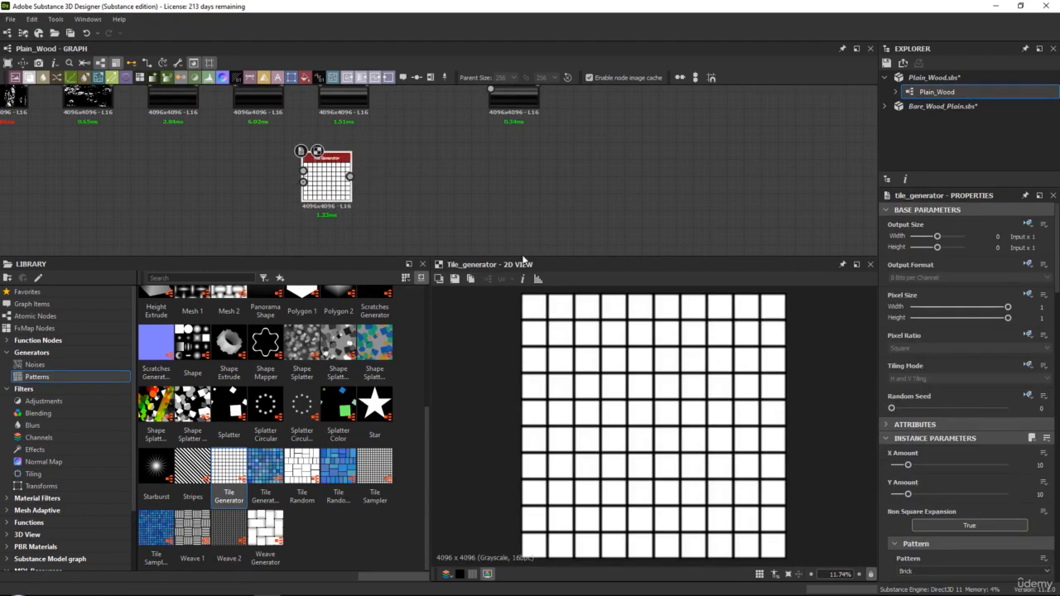
Enlarge the library, 2D view and properties areas, and place the Tile Generator node directly beneath the Histogram Scan node
{"action": "left_click_drag", "start_coordinate": [522, 255], "coordinate": [521, 238]}
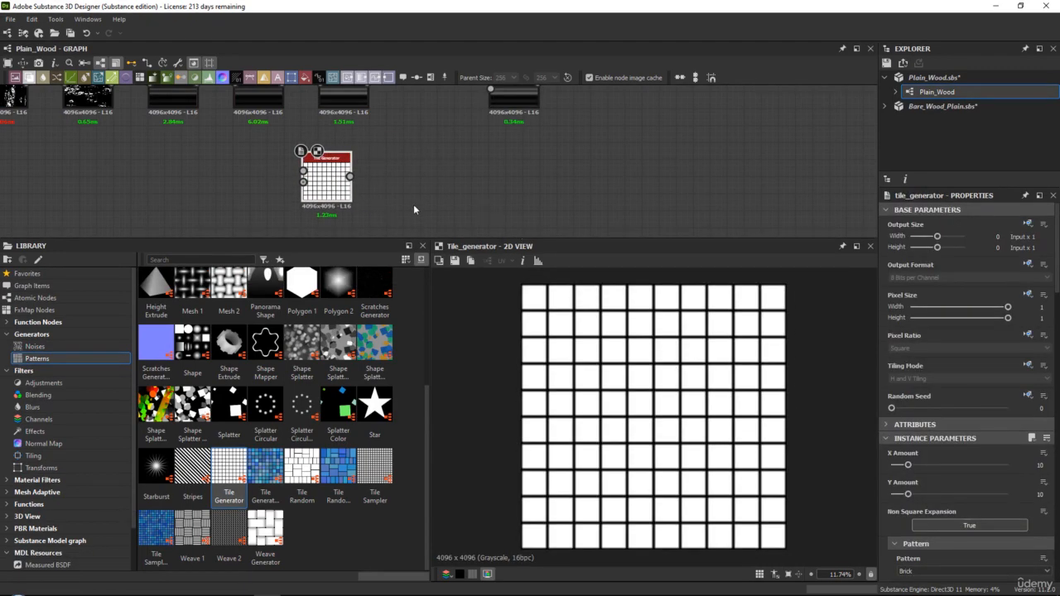
{"action": "middle_click_drag", "start_coordinate": [413, 210], "coordinate": [409, 187]}
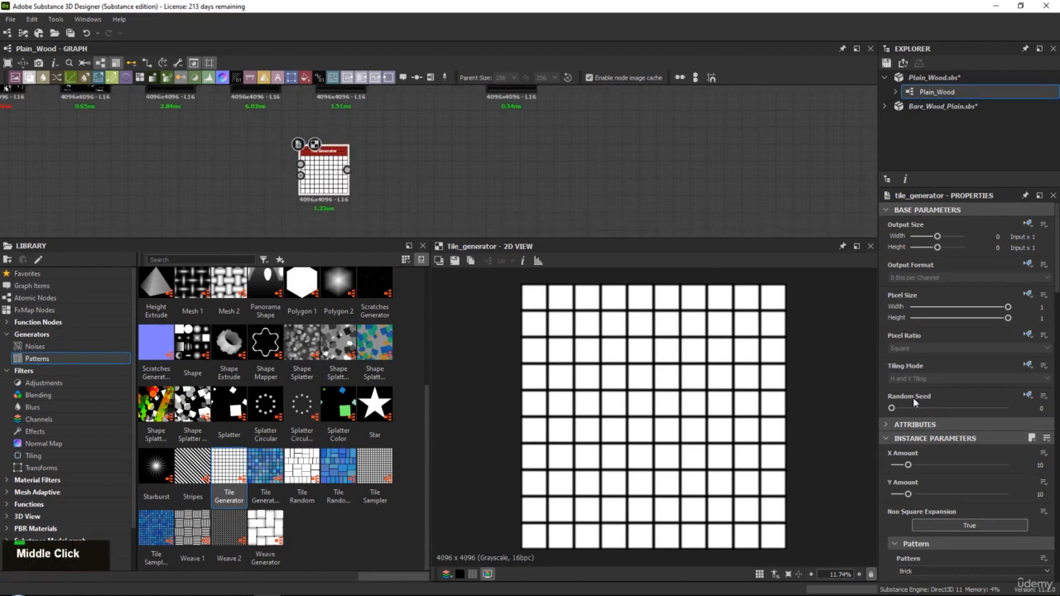
{"action": "scroll", "coordinate": [913, 398], "scroll_direction": "down", "scroll_amount": 5}
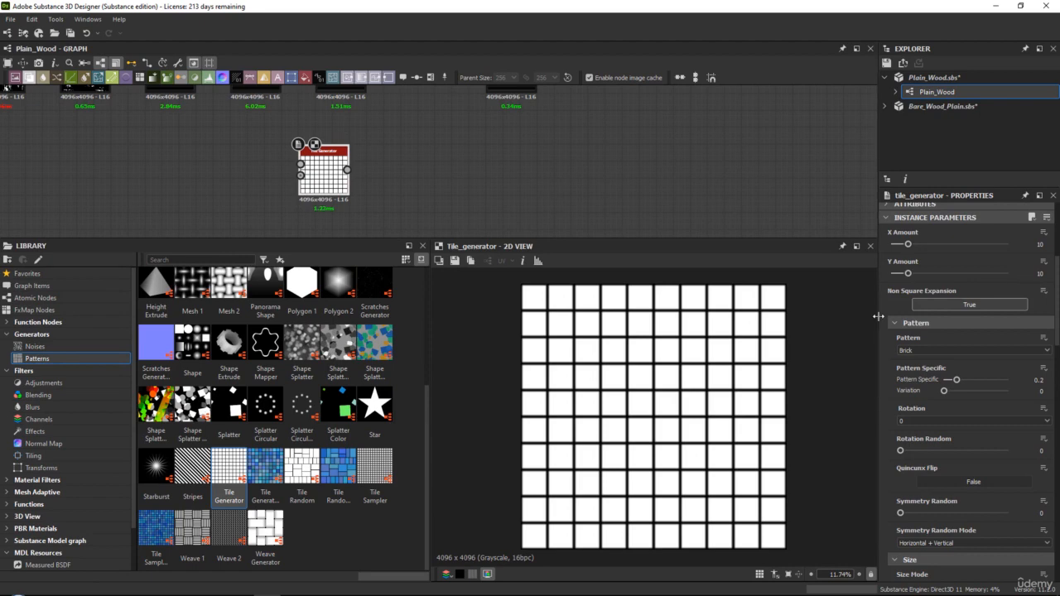
{"action": "left_click_drag", "start_coordinate": [873, 316], "coordinate": [844, 316]}
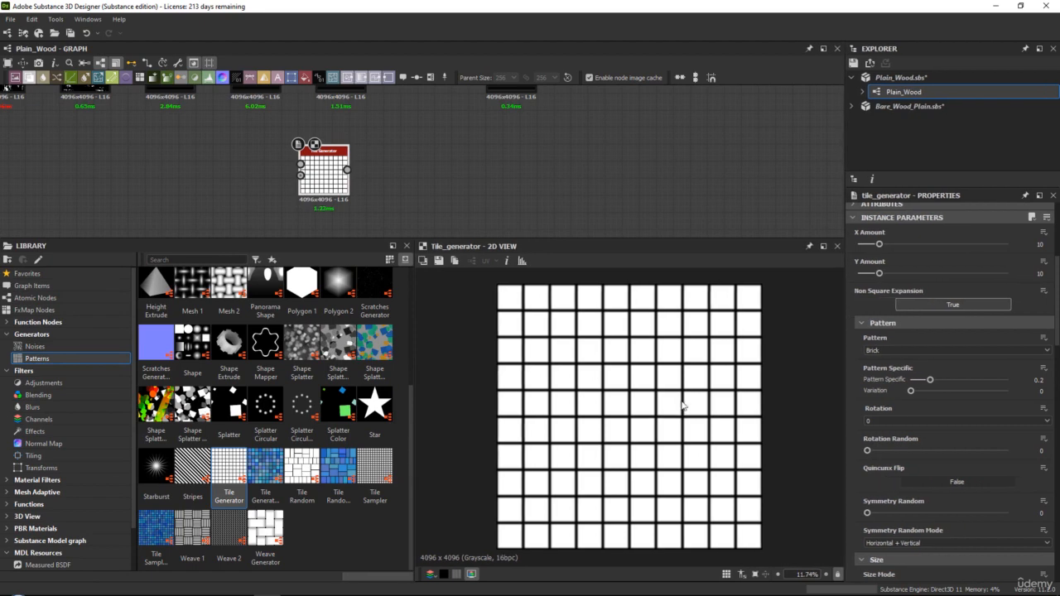
{"action": "left_click_drag", "start_coordinate": [331, 178], "coordinate": [348, 195]}
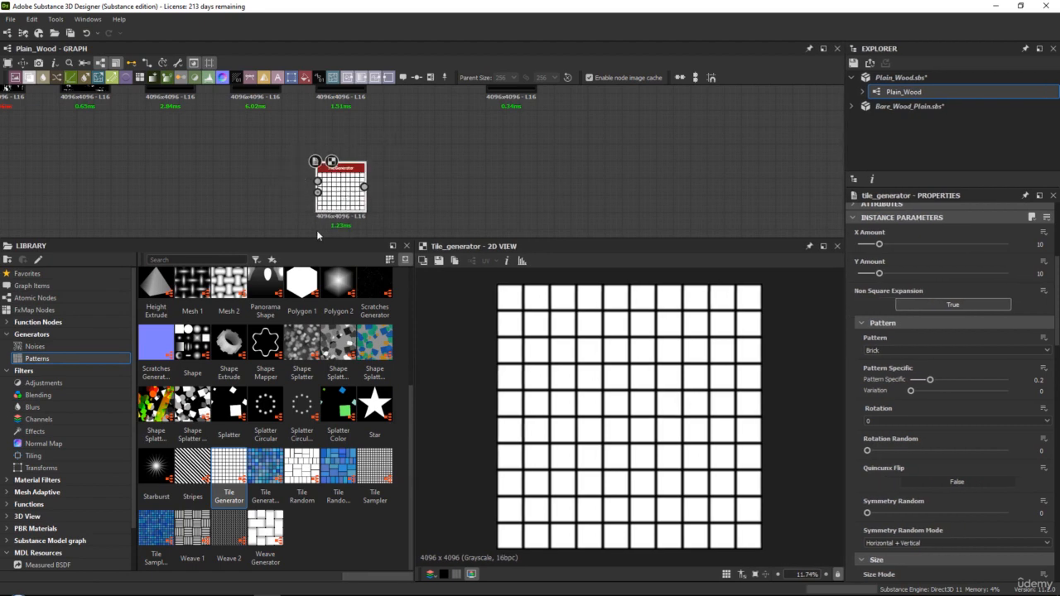
Set the Tile Generator's Pattern to Paraboloid and check the resulting shapes in the 2D view
{"action": "left_click", "coordinate": [895, 350]}
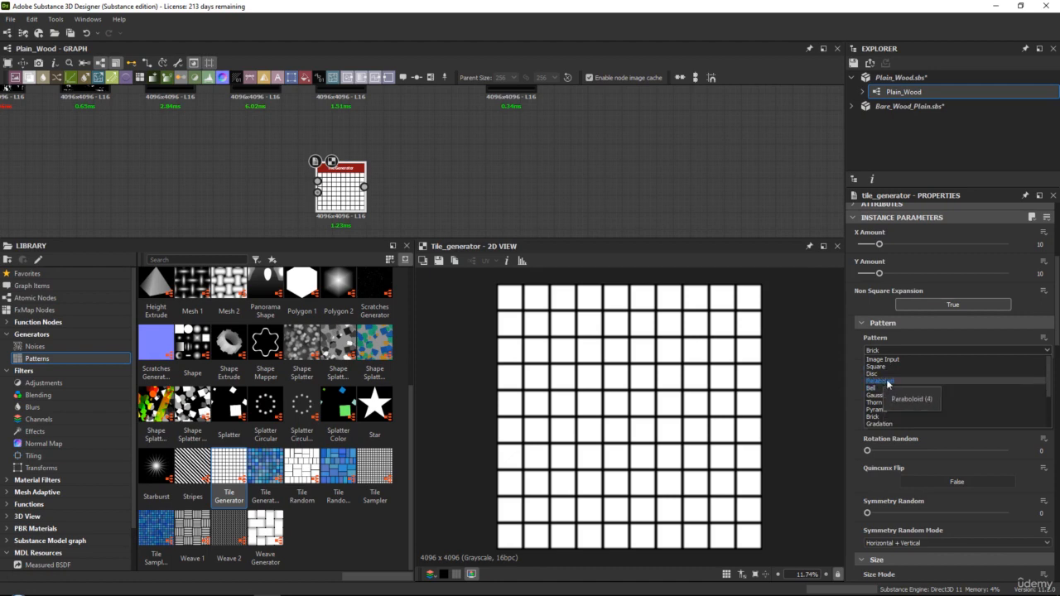
{"action": "left_click", "coordinate": [881, 381]}
{"action": "scroll", "coordinate": [636, 383], "scroll_direction": "up", "scroll_amount": 3}
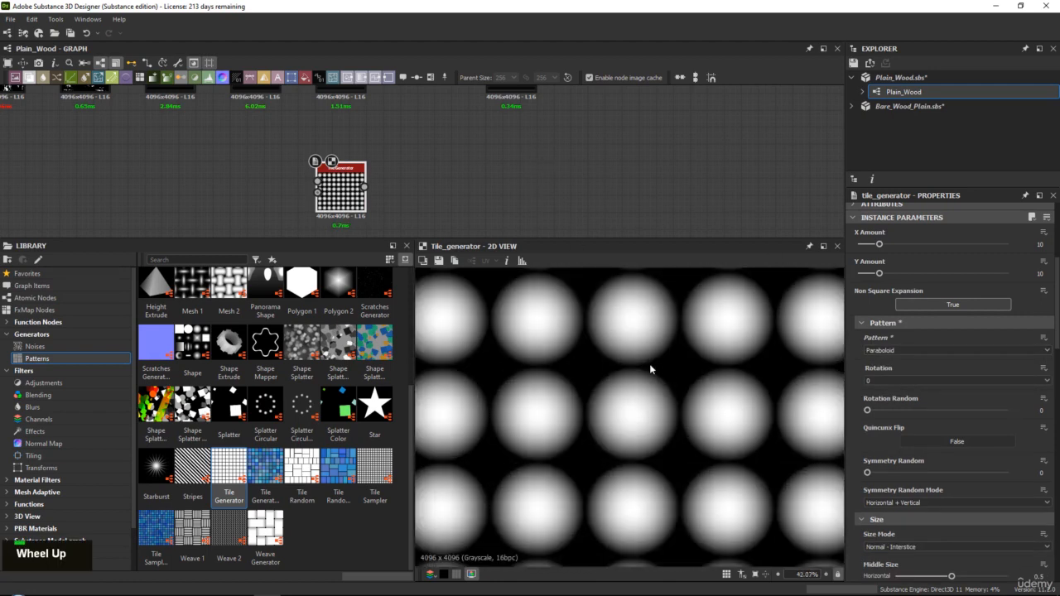
{"action": "scroll", "coordinate": [637, 367], "scroll_direction": "down", "scroll_amount": 4}
{"action": "scroll", "coordinate": [701, 365], "scroll_direction": "up", "scroll_amount": 1}
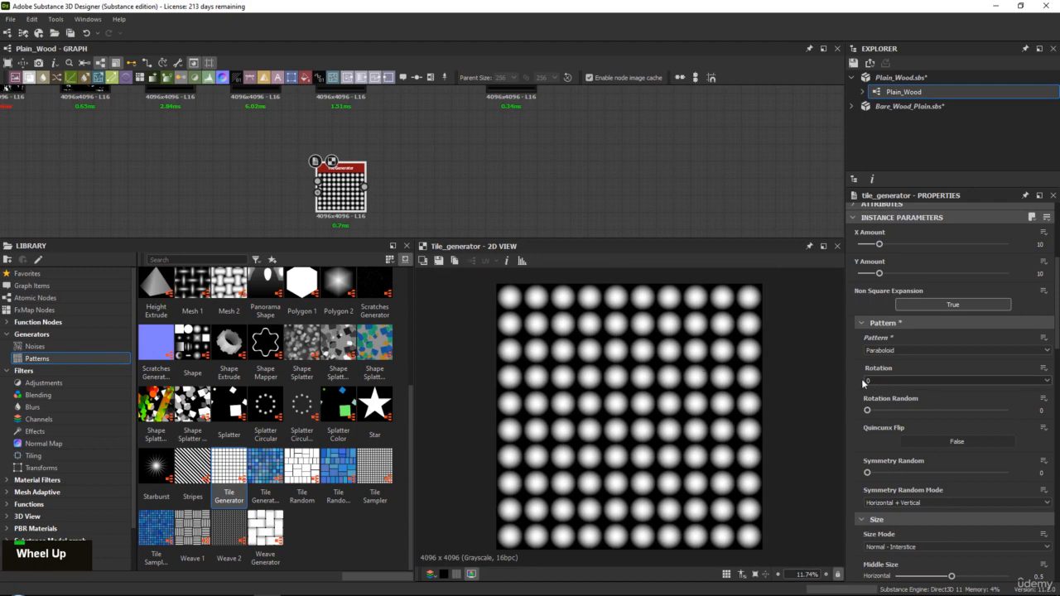
Set the Tile Generator's Scale Random to 0.42 to vary the size of the paraboloids
{"action": "scroll", "coordinate": [863, 383], "scroll_direction": "down", "scroll_amount": 3}
{"action": "scroll", "coordinate": [863, 384], "scroll_direction": "down", "scroll_amount": 2}
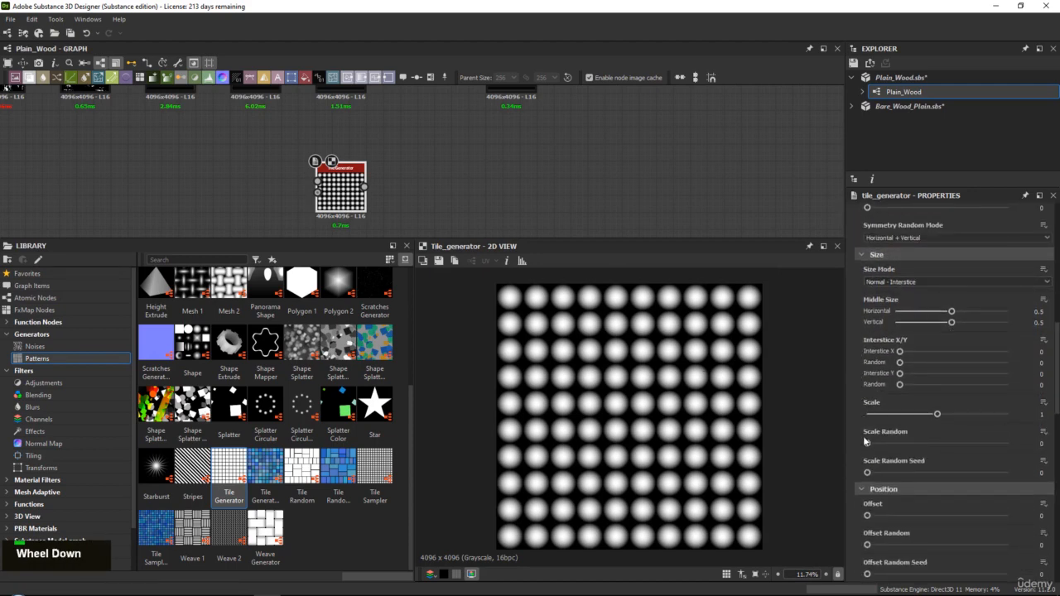
{"action": "left_click_drag", "start_coordinate": [868, 443], "coordinate": [925, 444]}
Scatter the paraboloids by setting the Tile Generator's Position Random to 1 on both X and Y
{"action": "scroll", "coordinate": [877, 414], "scroll_direction": "down", "scroll_amount": 3}
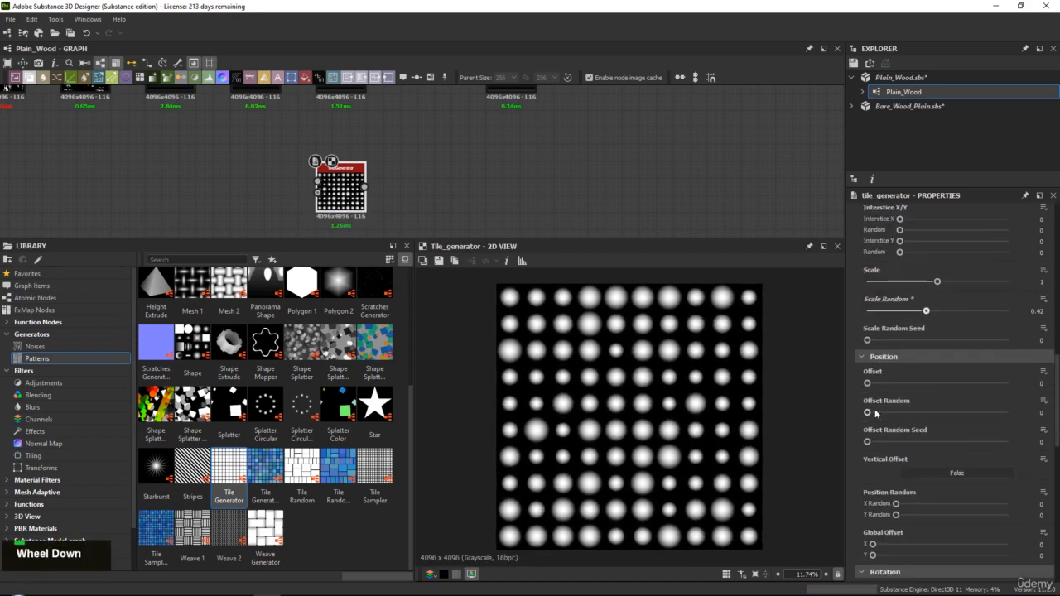
{"action": "scroll", "coordinate": [875, 412], "scroll_direction": "down", "scroll_amount": 1}
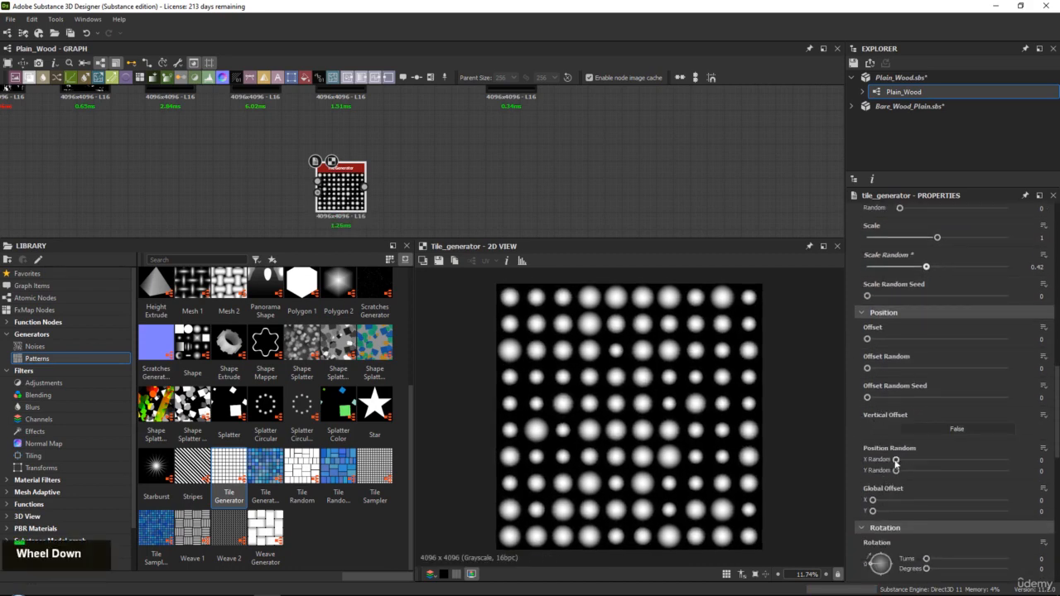
{"action": "left_click_drag", "start_coordinate": [895, 460], "coordinate": [1008, 459]}
{"action": "left_click_drag", "start_coordinate": [895, 471], "coordinate": [1007, 471]}
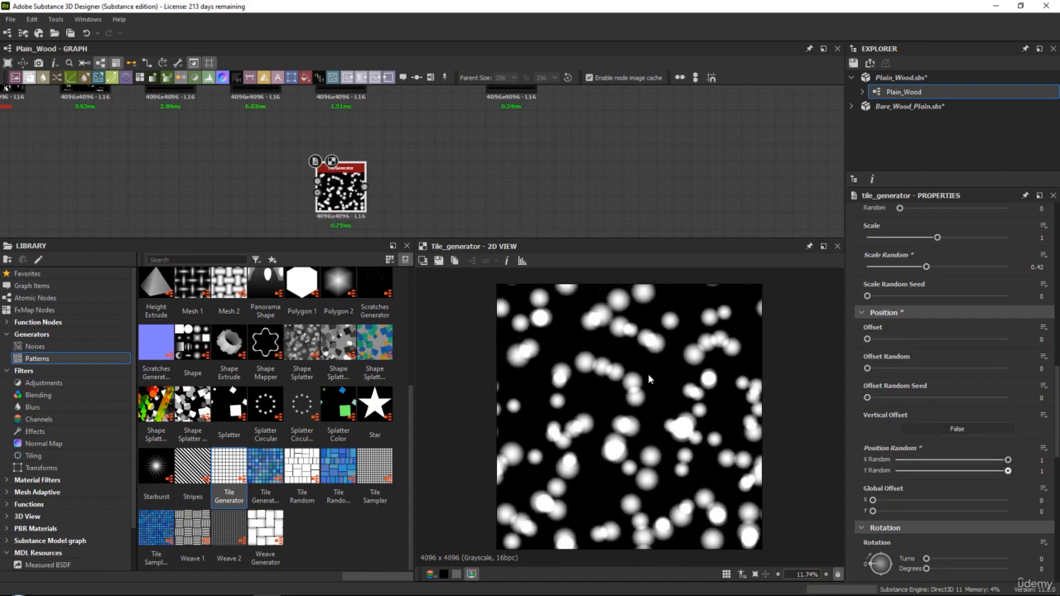
Set the Tile Generator's Luminance Random to 1 and inspect the scattered dots at closer range
{"action": "scroll", "coordinate": [891, 437], "scroll_direction": "down", "scroll_amount": 3}
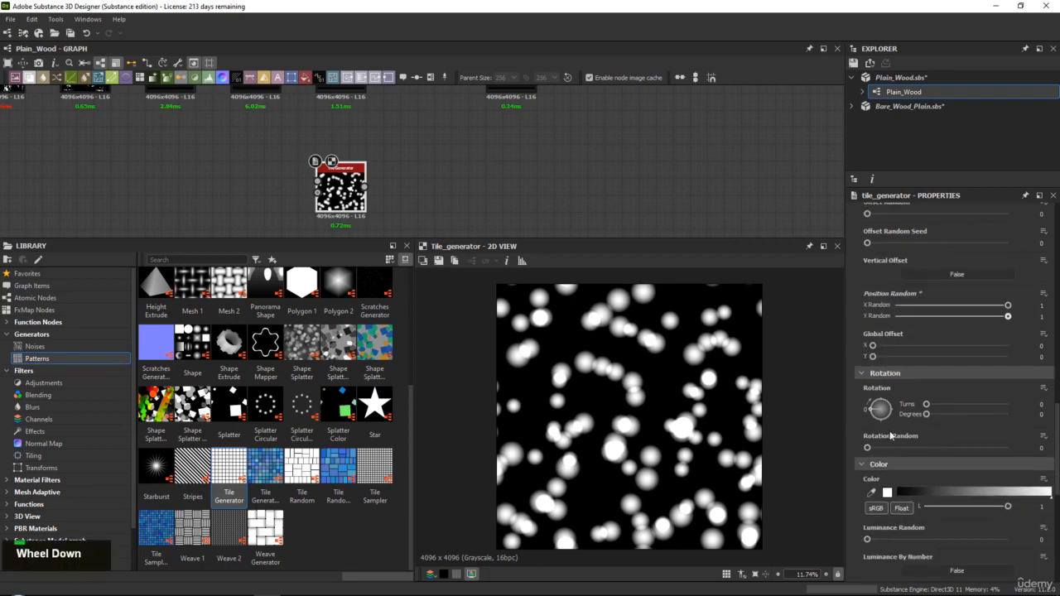
{"action": "scroll", "coordinate": [890, 436], "scroll_direction": "down", "scroll_amount": 3}
{"action": "left_click_drag", "start_coordinate": [868, 407], "coordinate": [1014, 406]}
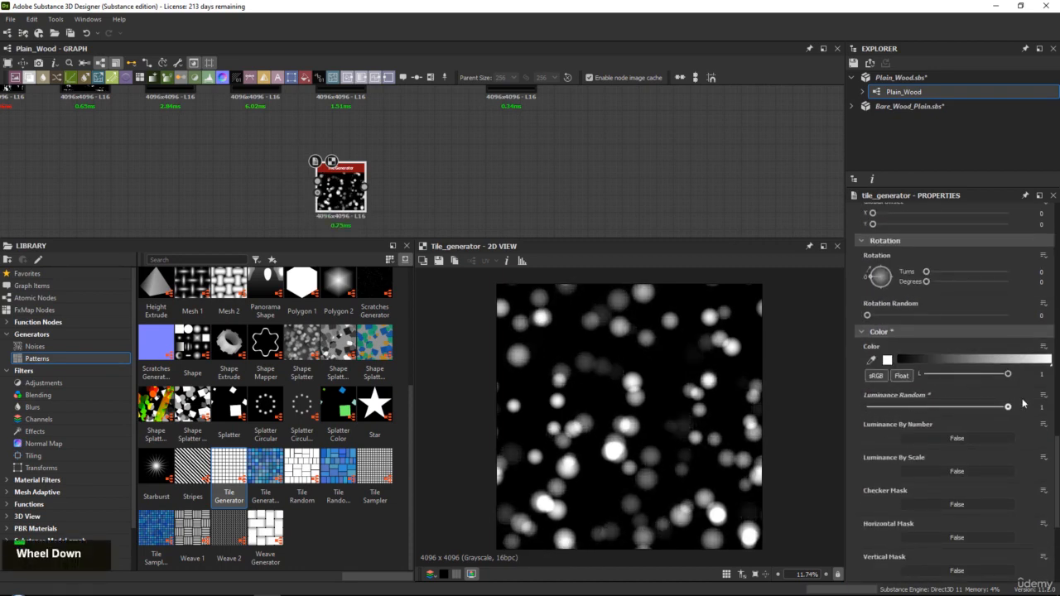
{"action": "scroll", "coordinate": [629, 376], "scroll_direction": "up", "scroll_amount": 3}
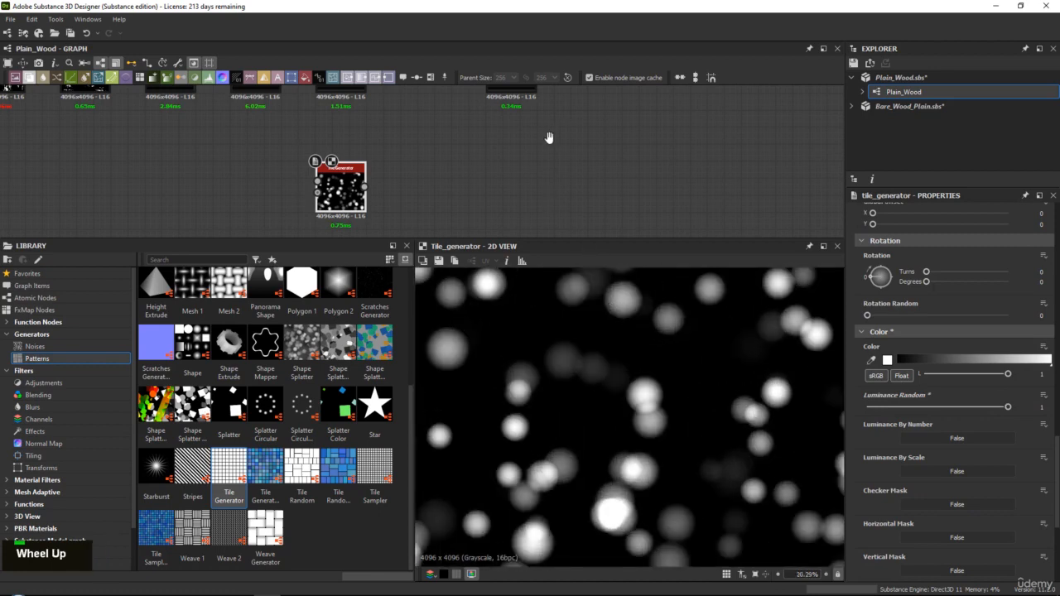
{"action": "middle_click_drag", "start_coordinate": [549, 135], "coordinate": [496, 220]}
{"action": "middle_click_drag", "start_coordinate": [466, 175], "coordinate": [547, 118]}
{"action": "middle_click_drag", "start_coordinate": [530, 163], "coordinate": [541, 146]}
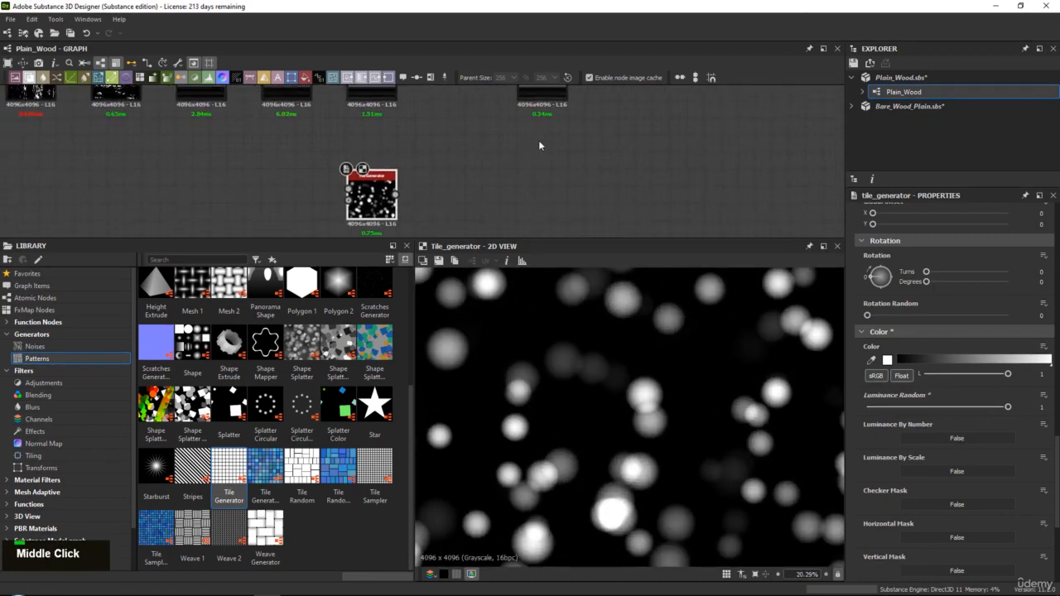
Set the Tile Generator's Blending Mode to Max
{"action": "scroll", "coordinate": [887, 402], "scroll_direction": "up", "scroll_amount": 2}
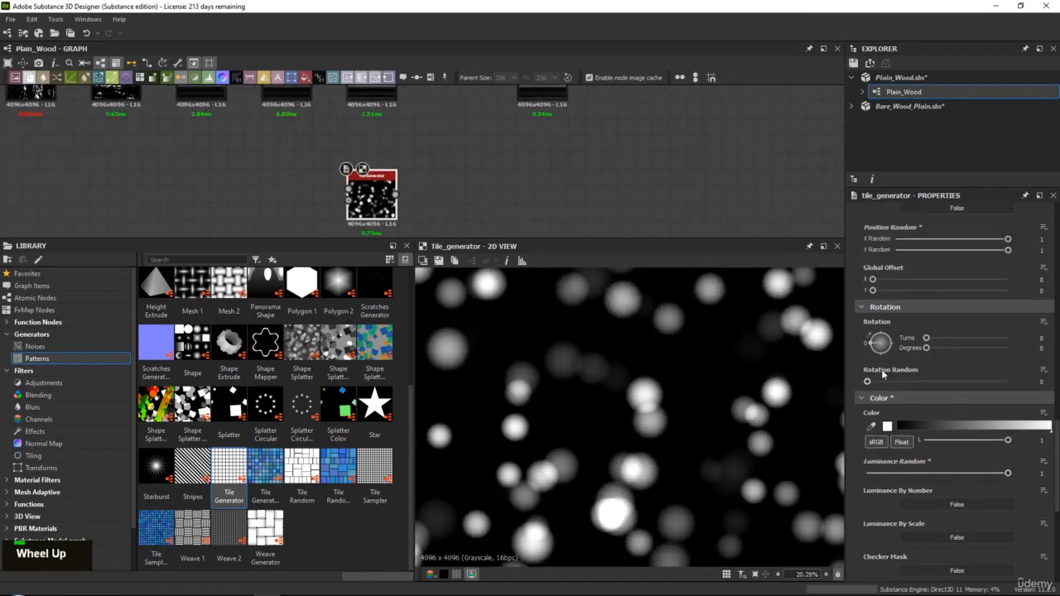
{"action": "left_click_drag", "start_coordinate": [869, 382], "coordinate": [701, 364]}
{"action": "scroll", "coordinate": [893, 464], "scroll_direction": "down", "scroll_amount": 8}
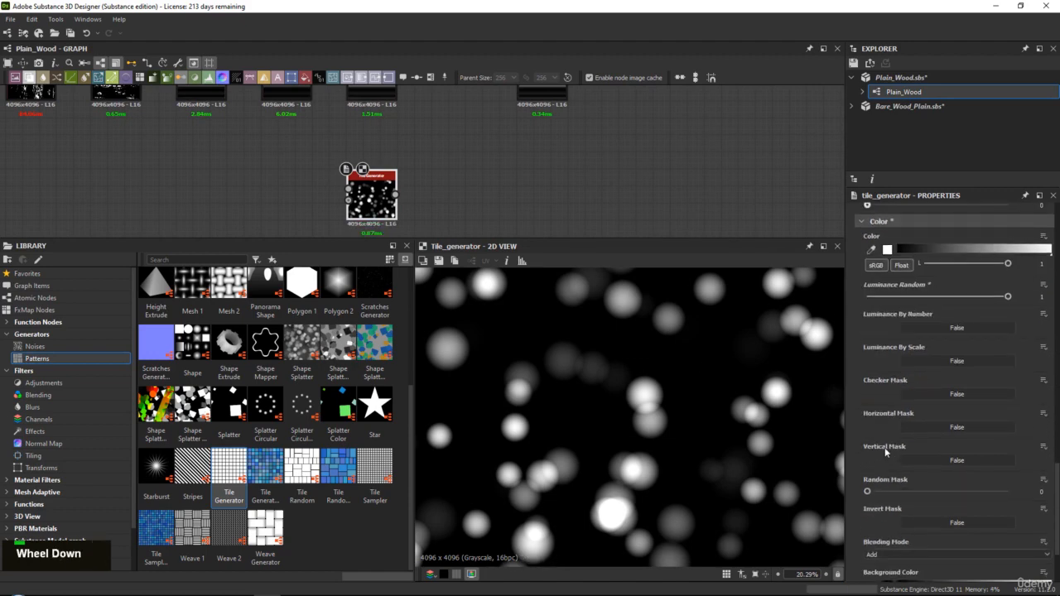
{"action": "left_click", "coordinate": [884, 448]}
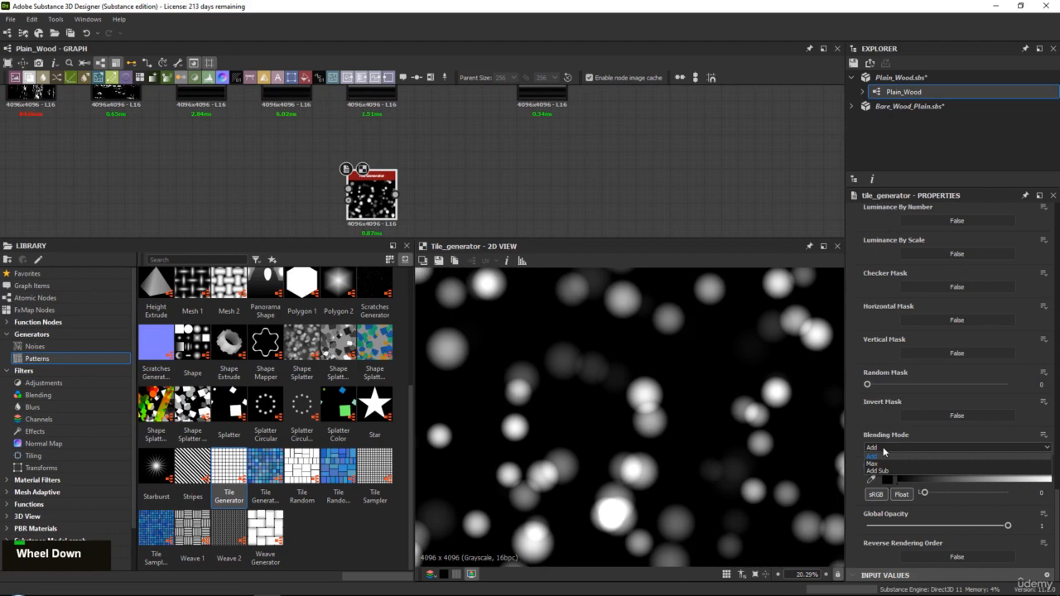
{"action": "left_click", "coordinate": [875, 465]}
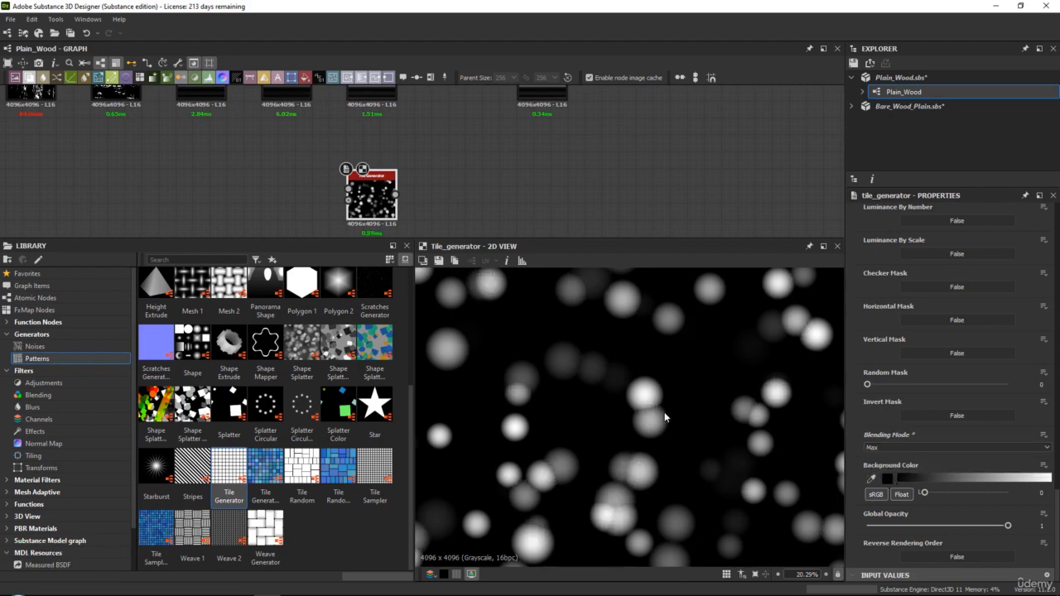
Switch the Tile Generator's Blending Mode to Add and back to Max to compare how overlapping dots blend
{"action": "middle_click_drag", "start_coordinate": [663, 422], "coordinate": [613, 366]}
{"action": "scroll", "coordinate": [613, 430], "scroll_direction": "up", "scroll_amount": 3}
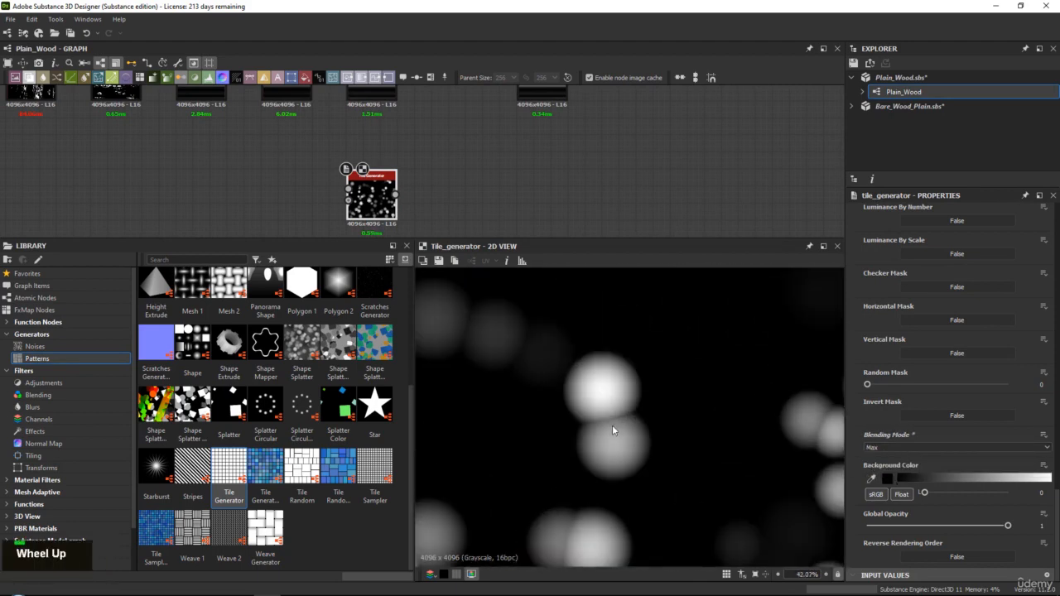
{"action": "left_click", "coordinate": [893, 451]}
{"action": "left_click", "coordinate": [886, 458]}
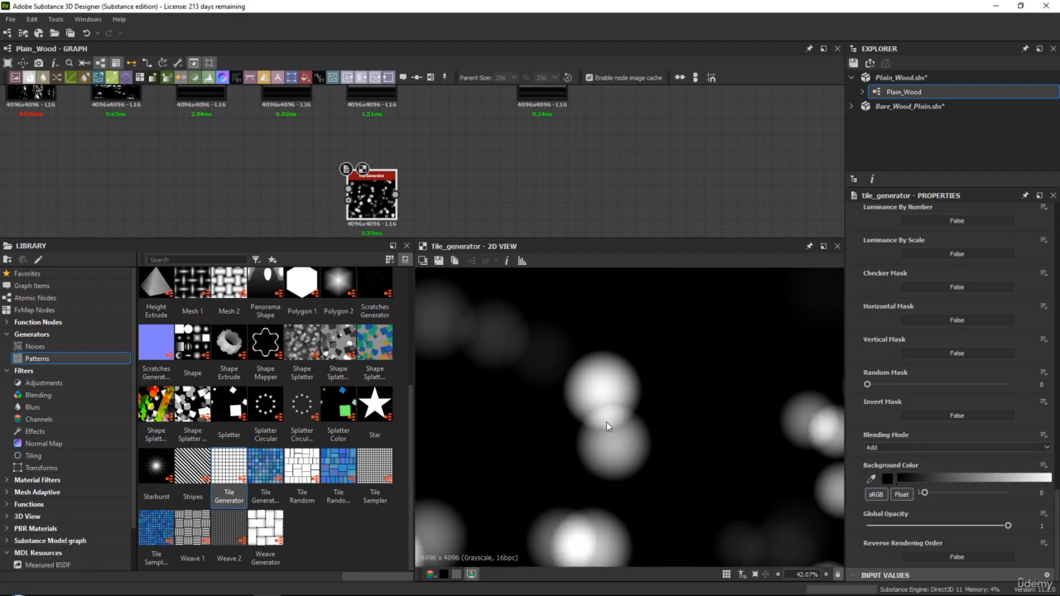
{"action": "left_click", "coordinate": [884, 447]}
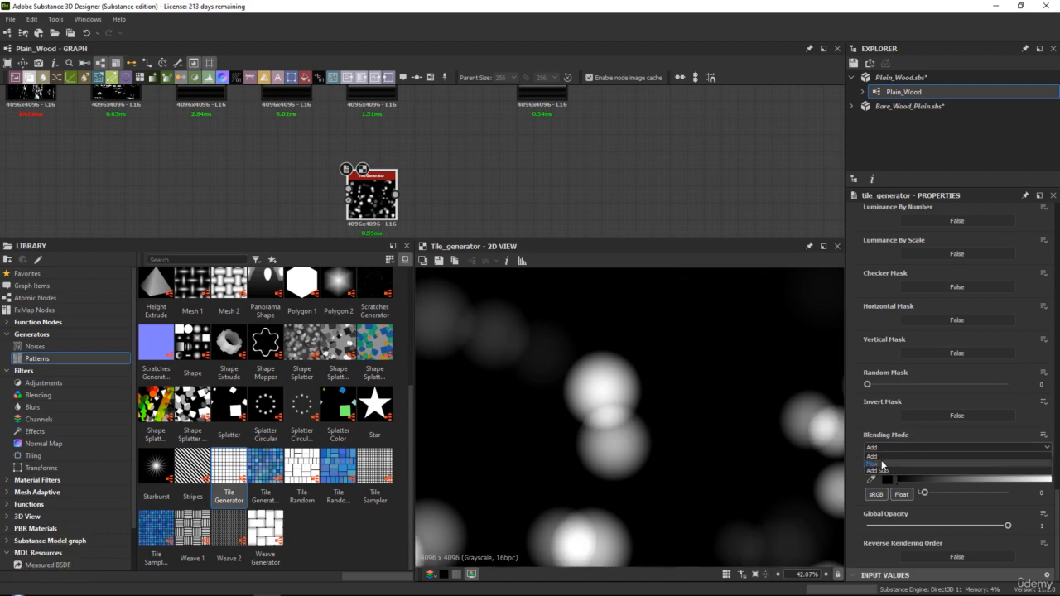
{"action": "left_click", "coordinate": [882, 464]}
{"action": "scroll", "coordinate": [621, 397], "scroll_direction": "down", "scroll_amount": 5}
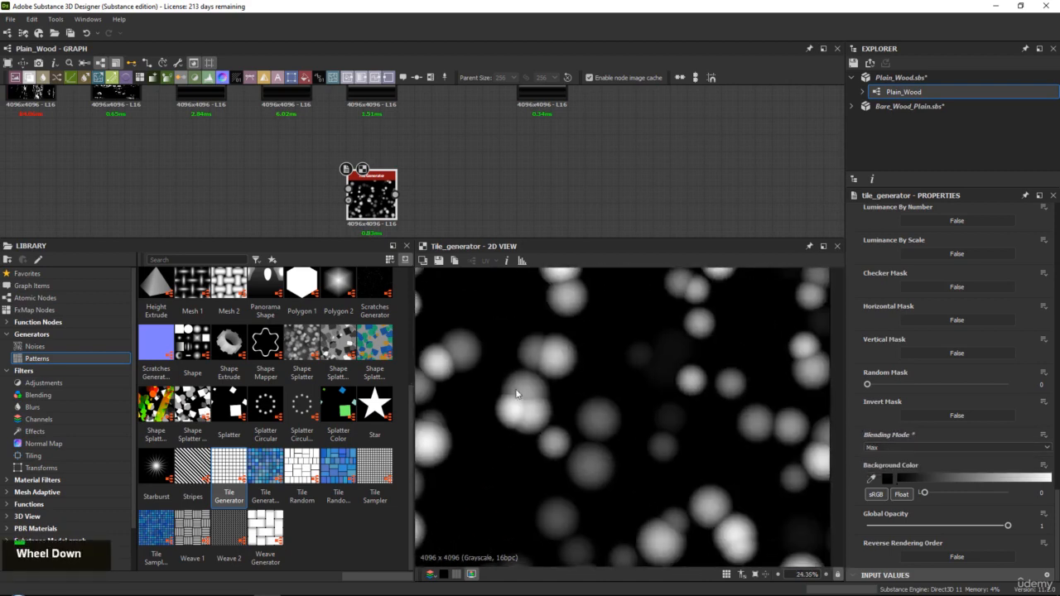
{"action": "middle_click", "coordinate": [598, 394]}
{"action": "middle_click_drag", "start_coordinate": [420, 161], "coordinate": [364, 170]}
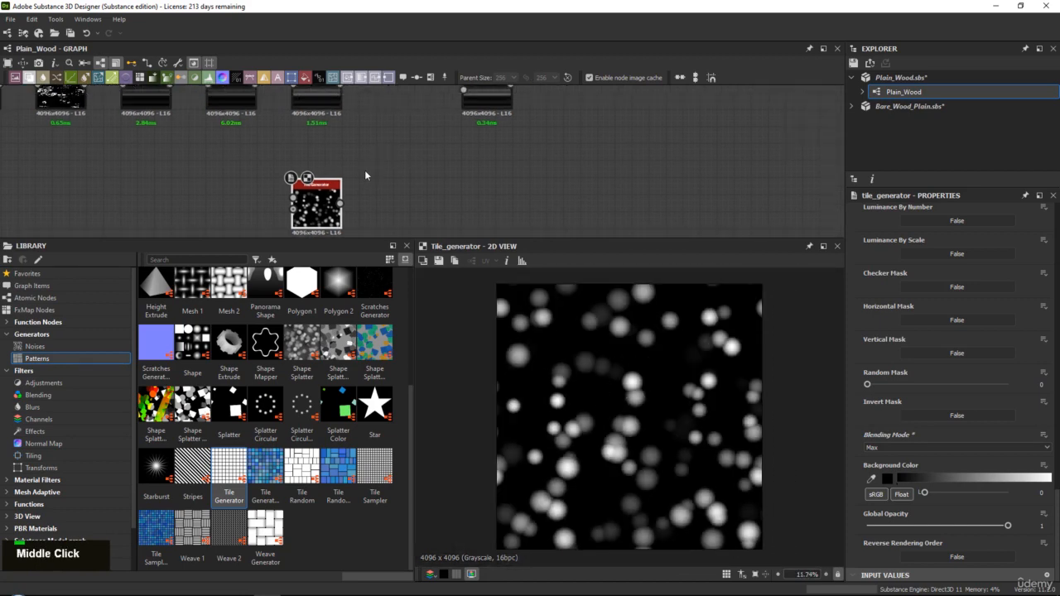
{"action": "scroll", "coordinate": [636, 376], "scroll_direction": "up", "scroll_amount": 4}
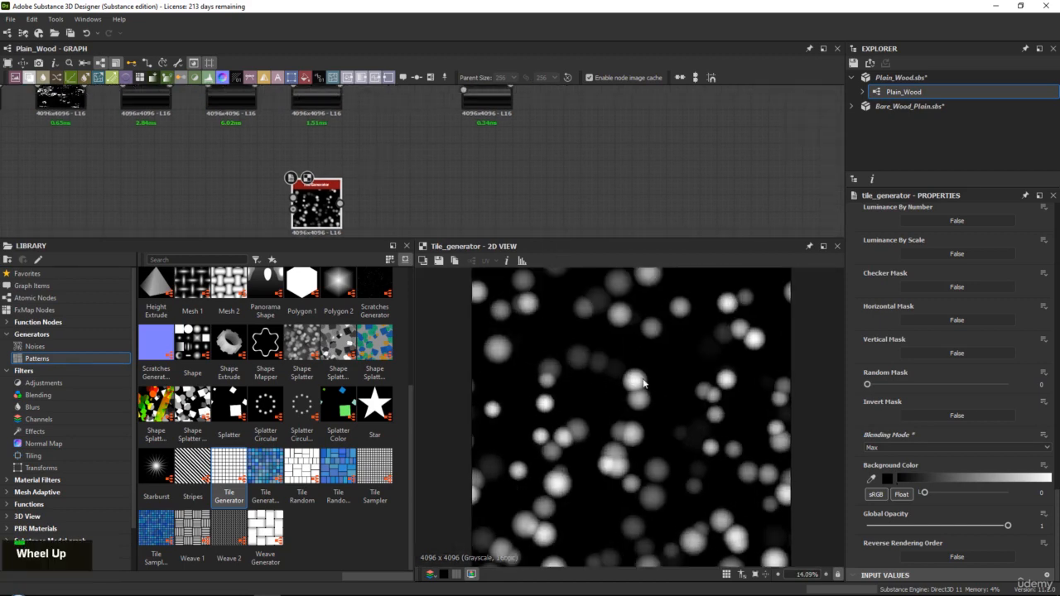
{"action": "scroll", "coordinate": [637, 384], "scroll_direction": "down", "scroll_amount": 4}
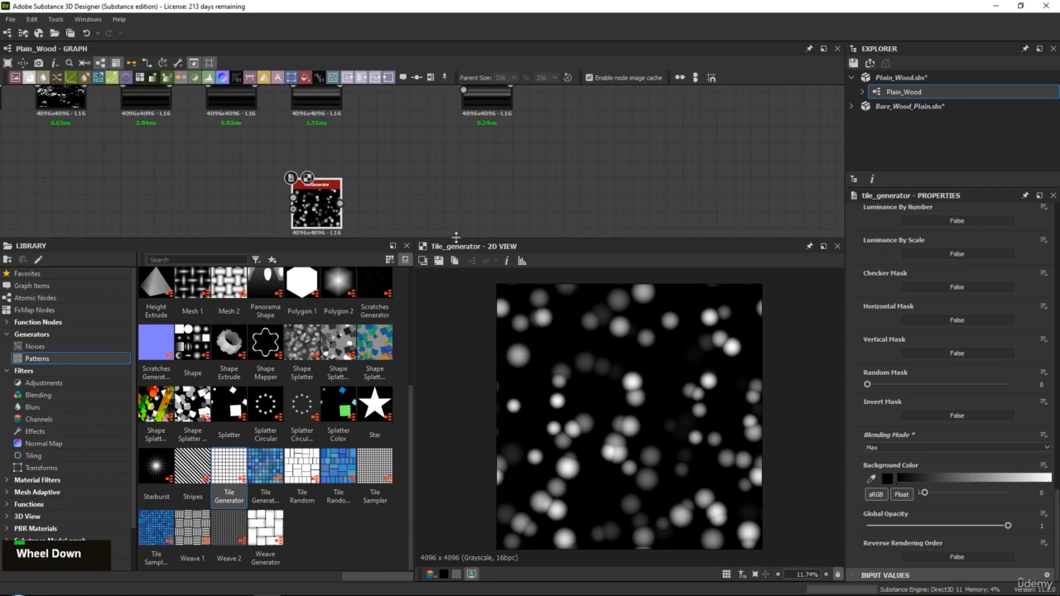
Rearrange the nodes and connect the Tile Generator's output to the Directional Warp's Intensity Input
{"action": "left_click_drag", "start_coordinate": [456, 239], "coordinate": [453, 274]}
{"action": "middle_click_drag", "start_coordinate": [388, 200], "coordinate": [361, 236]}
{"action": "mouse_move", "coordinate": [288, 247]}
{"action": "left_mouse_down"}
{"action": "mouse_move", "coordinate": [323, 207]}
{"action": "mouse_move", "coordinate": [282, 222]}
{"action": "mouse_move", "coordinate": [287, 229]}
{"action": "left_mouse_up"}
{"action": "middle_click_drag", "start_coordinate": [409, 177], "coordinate": [391, 202]}
{"action": "left_click_drag", "start_coordinate": [443, 139], "coordinate": [409, 139]}
{"action": "middle_click_drag", "start_coordinate": [409, 145], "coordinate": [414, 131]}
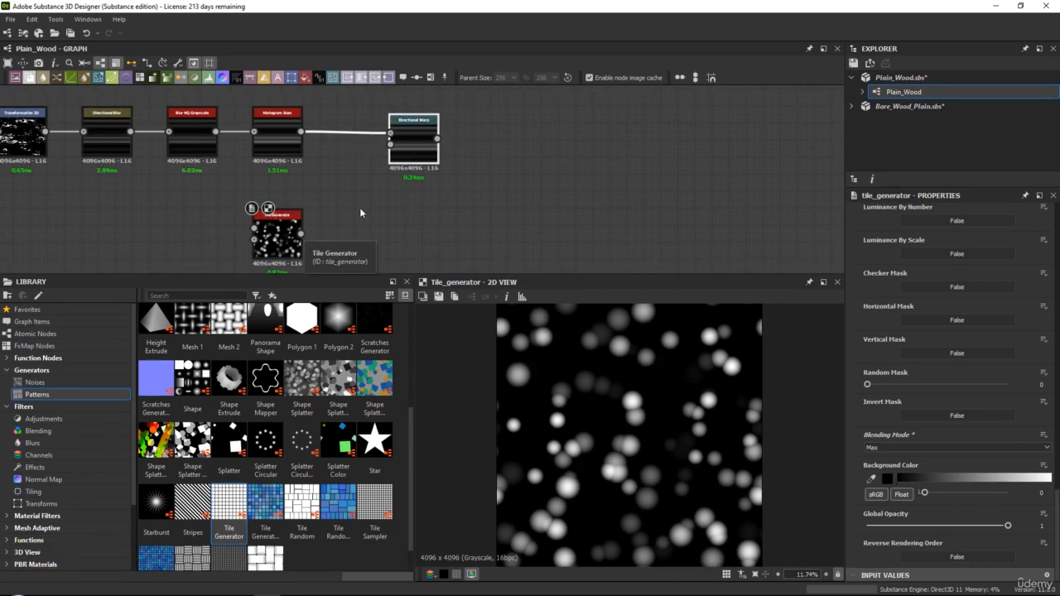
{"action": "left_click_drag", "start_coordinate": [301, 234], "coordinate": [412, 149]}
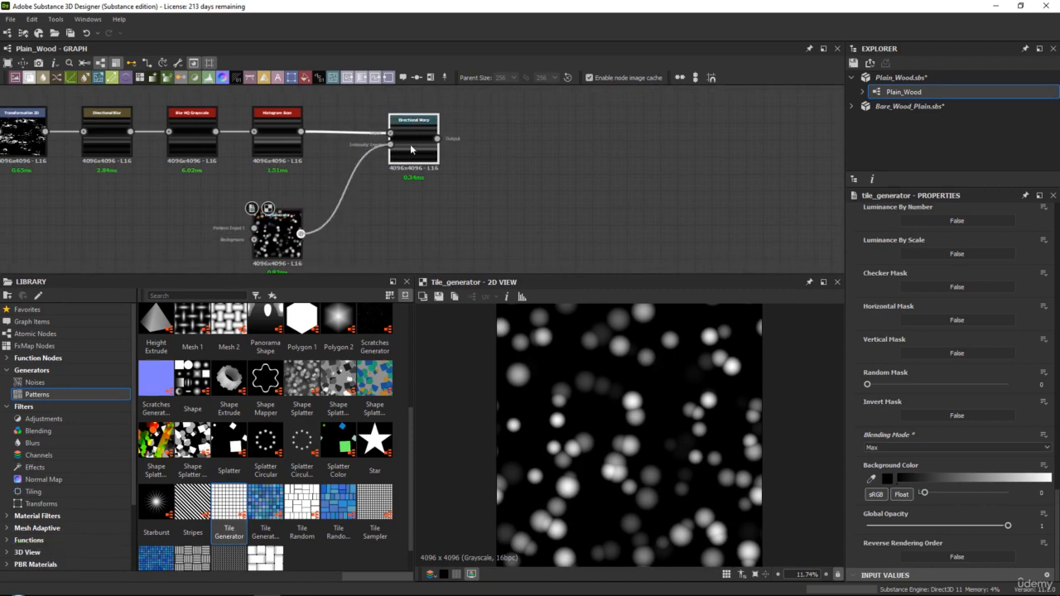
Show the Directional Warp in the 2D view and set its Warp Angle to 89.91 degrees
{"action": "left_click", "coordinate": [415, 141]}
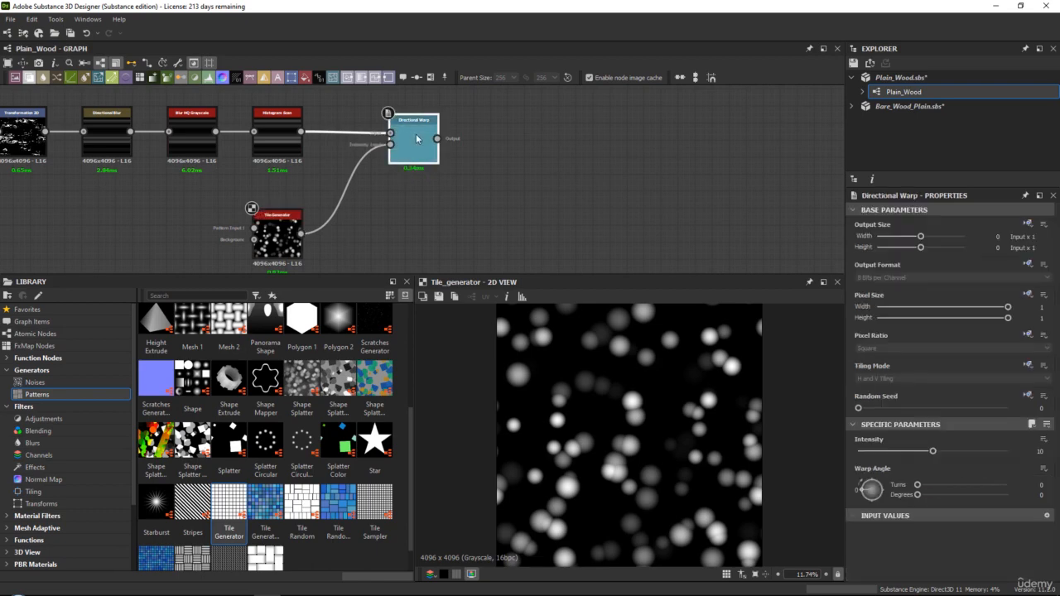
{"action": "double_click", "coordinate": [416, 138]}
{"action": "left_click_drag", "start_coordinate": [568, 275], "coordinate": [572, 241]}
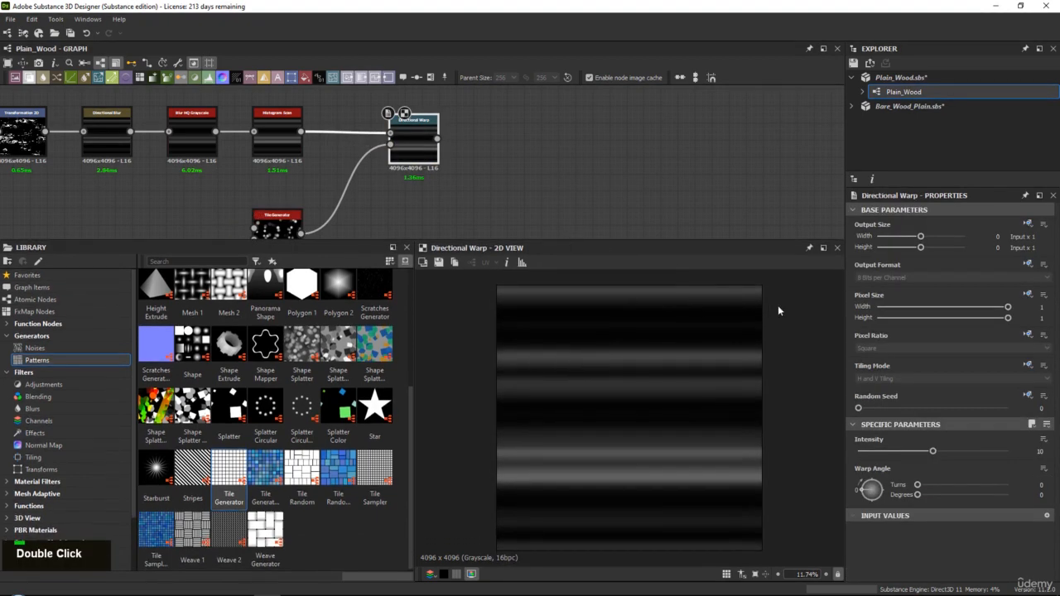
{"action": "left_click_drag", "start_coordinate": [864, 491], "coordinate": [872, 479]}
{"action": "scroll", "coordinate": [629, 362], "scroll_direction": "up", "scroll_amount": 5}
{"action": "scroll", "coordinate": [629, 363], "scroll_direction": "down", "scroll_amount": 3}
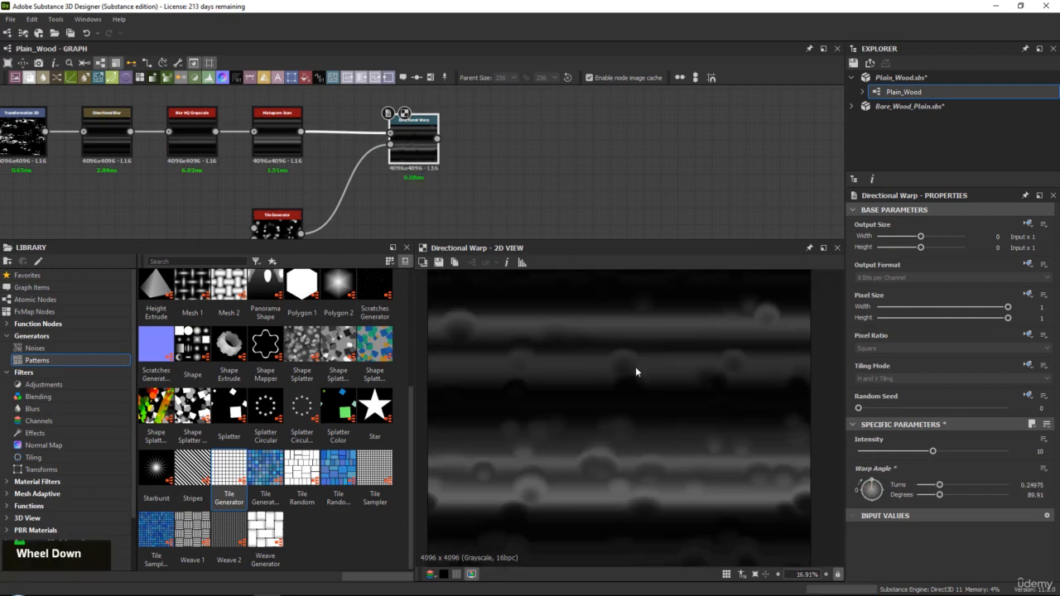
Move the Tile Generator farther from the Directional Warp and set the warp's Intensity to 13.46
{"action": "middle_click_drag", "start_coordinate": [279, 224], "coordinate": [366, 162]}
{"action": "left_click_drag", "start_coordinate": [362, 170], "coordinate": [312, 170]}
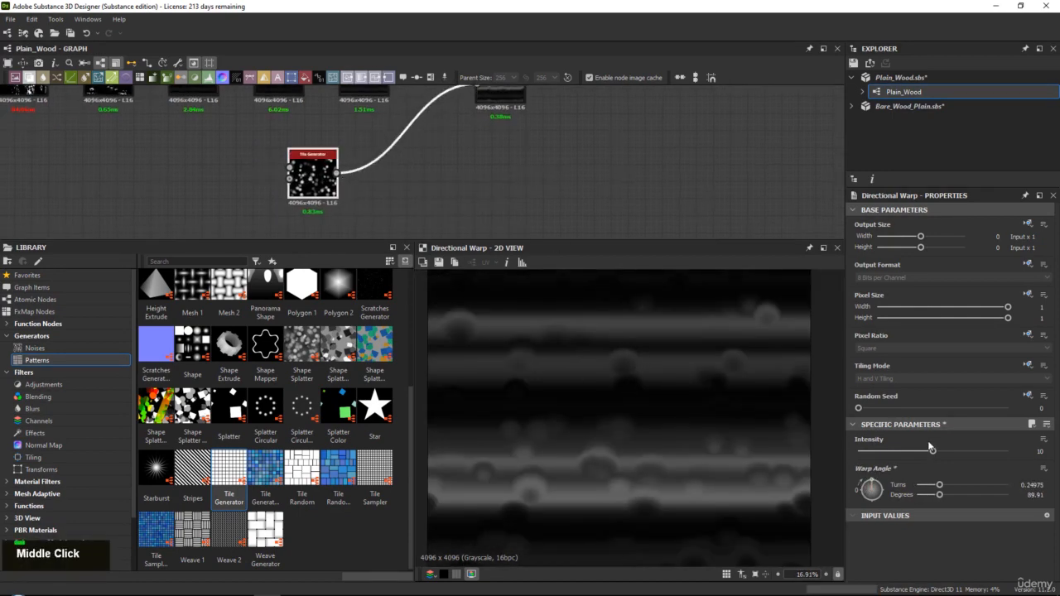
{"action": "left_click_drag", "start_coordinate": [932, 451], "coordinate": [958, 451]}
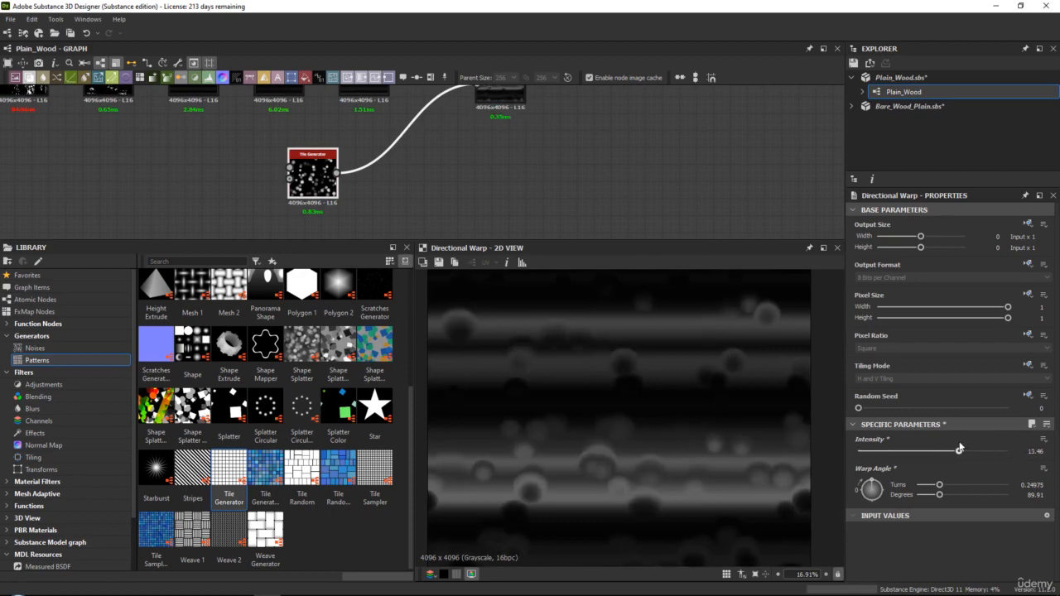
Insert a Blur HQ Grayscale node between the Tile Generator and the Directional Warp
{"action": "left_click", "coordinate": [303, 202]}
{"action": "middle_click_drag", "start_coordinate": [348, 204], "coordinate": [329, 217]}
{"action": "left_click_drag", "start_coordinate": [299, 193], "coordinate": [283, 211]}
{"action": "left_click", "coordinate": [334, 171]}
{"action": "key", "text": "space"}
{"action": "type", "text": "blur"}
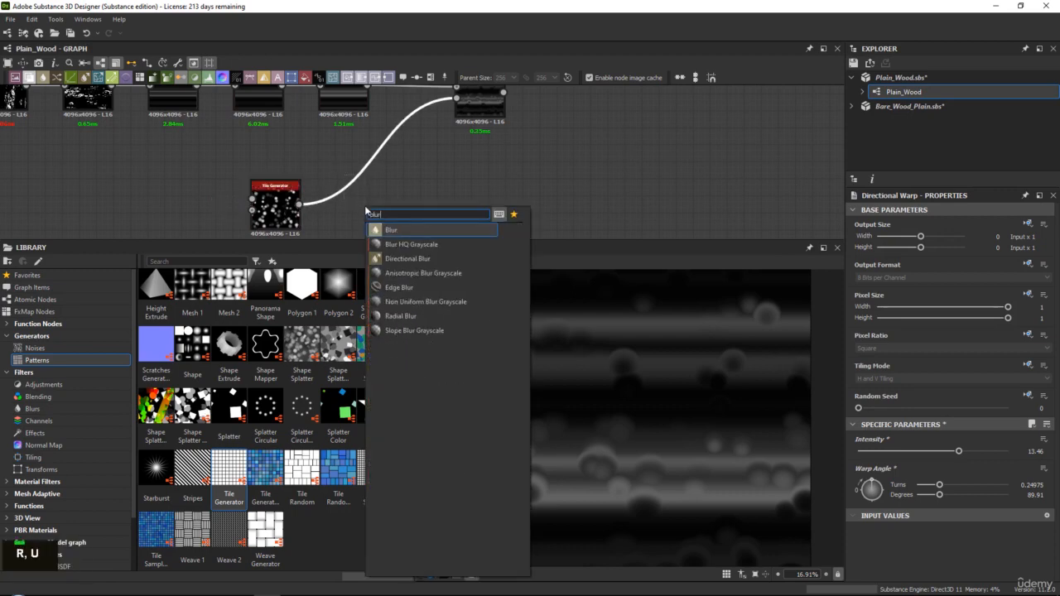
{"action": "key", "text": "Down"}
{"action": "key", "text": "Return"}
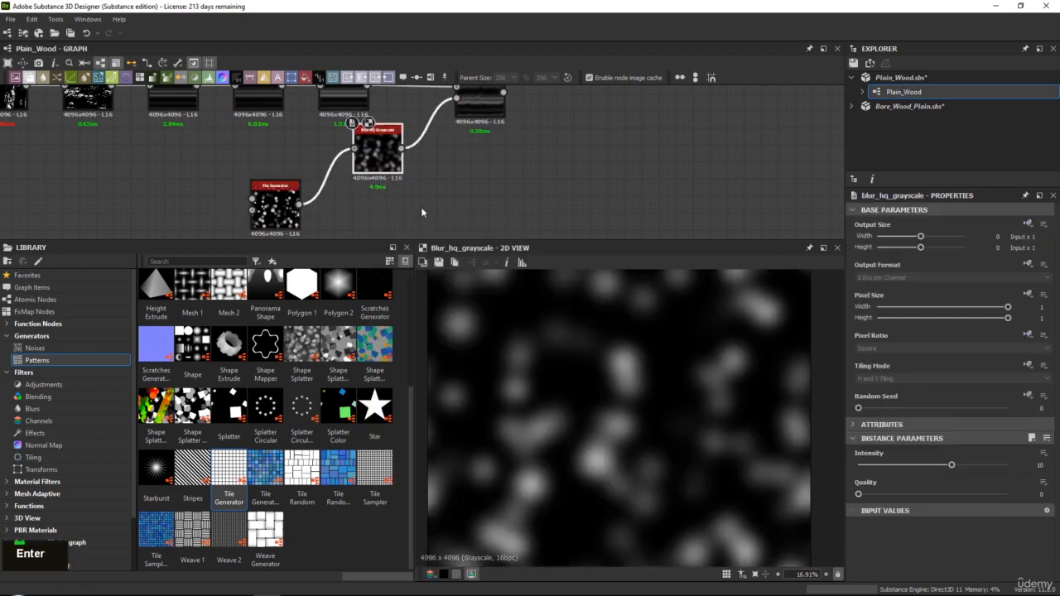
Try other Intensity values on the new Blur HQ Grayscale while previewing the Directional Warp
{"action": "double_click", "coordinate": [481, 99]}
{"action": "left_click", "coordinate": [372, 165]}
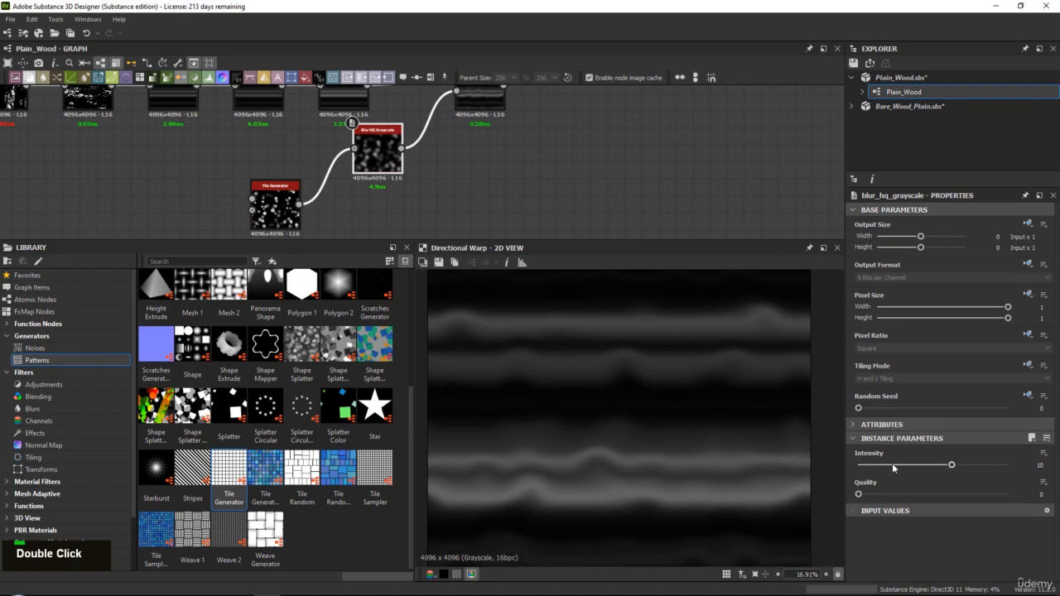
{"action": "left_click", "coordinate": [950, 465]}
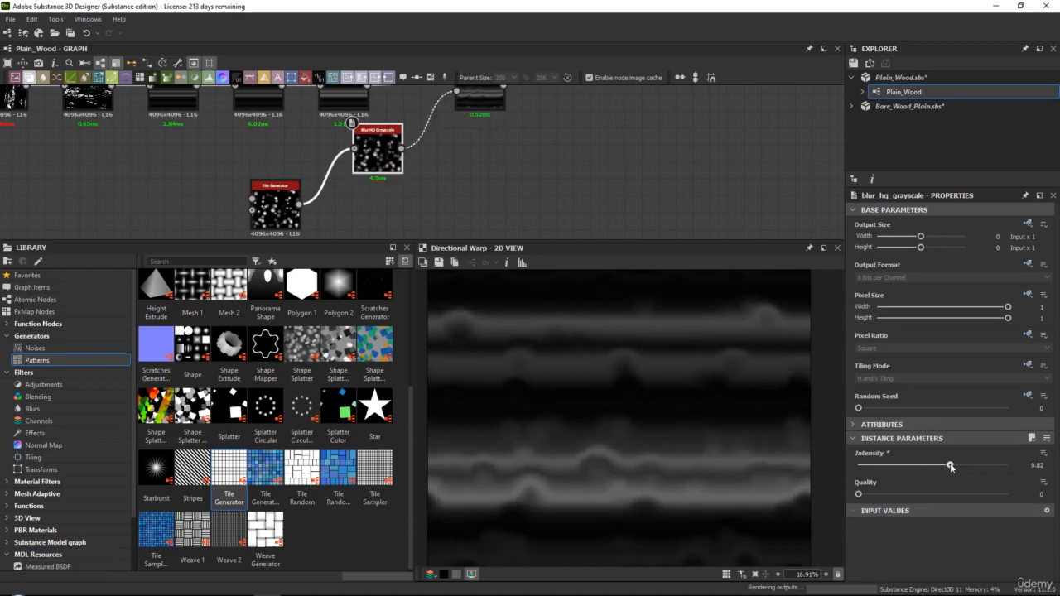
{"action": "left_click_drag", "start_coordinate": [949, 465], "coordinate": [951, 466]}
Set the Directional Warp's Intensity to 8.81 and inspect the warped streaks in the 2D view
{"action": "middle_click_drag", "start_coordinate": [477, 87], "coordinate": [460, 129]}
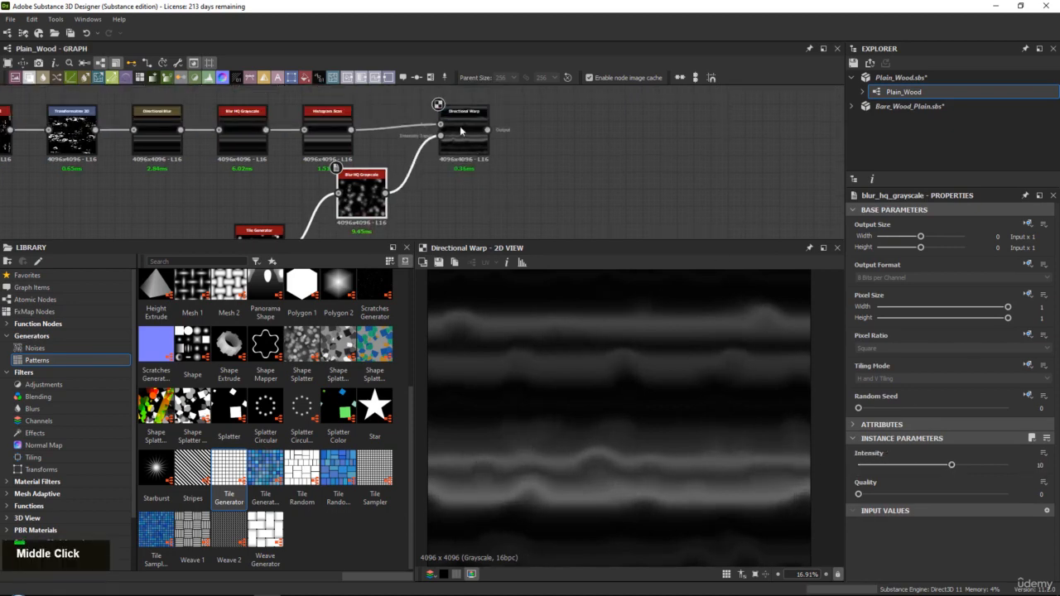
{"action": "left_click", "coordinate": [460, 130]}
{"action": "mouse_move", "coordinate": [918, 448]}
{"action": "left_mouse_down"}
{"action": "mouse_move", "coordinate": [875, 449]}
{"action": "mouse_move", "coordinate": [926, 448]}
{"action": "mouse_move", "coordinate": [907, 451]}
{"action": "left_mouse_up"}
{"action": "middle_click_drag", "start_coordinate": [711, 417], "coordinate": [704, 341]}
{"action": "middle_click_drag", "start_coordinate": [494, 447], "coordinate": [497, 524]}
{"action": "middle_click_drag", "start_coordinate": [785, 349], "coordinate": [774, 448]}
{"action": "middle_click_drag", "start_coordinate": [521, 430], "coordinate": [759, 505]}
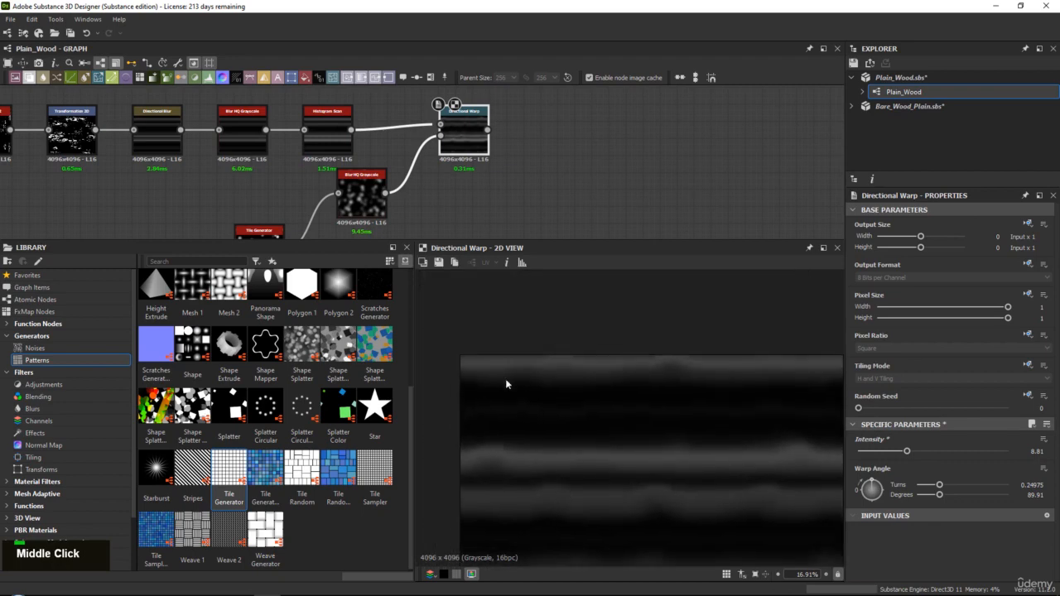
{"action": "middle_click_drag", "start_coordinate": [743, 447], "coordinate": [480, 419]}
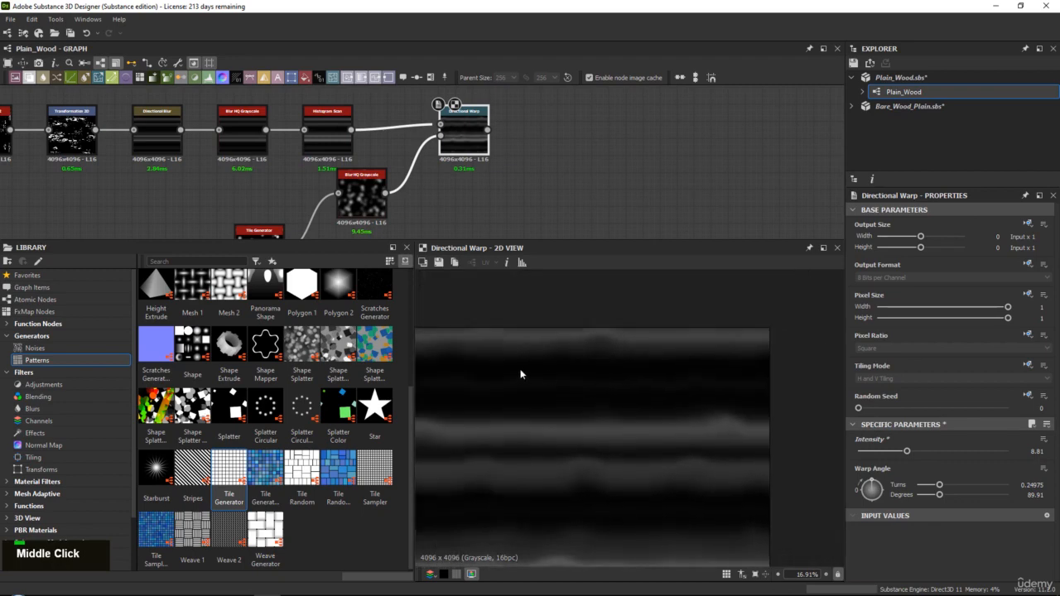
Examine the wooden fence reference photo for how the grain bends around the knots
{"action": "middle_click_drag", "start_coordinate": [480, 140], "coordinate": [372, 172]}
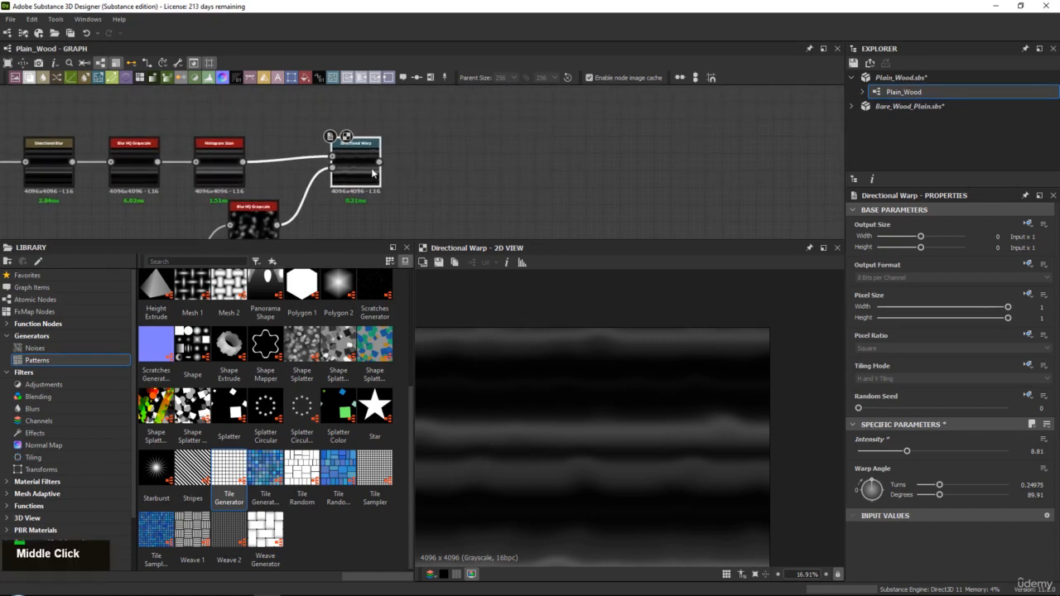
{"action": "double_click", "coordinate": [365, 167]}
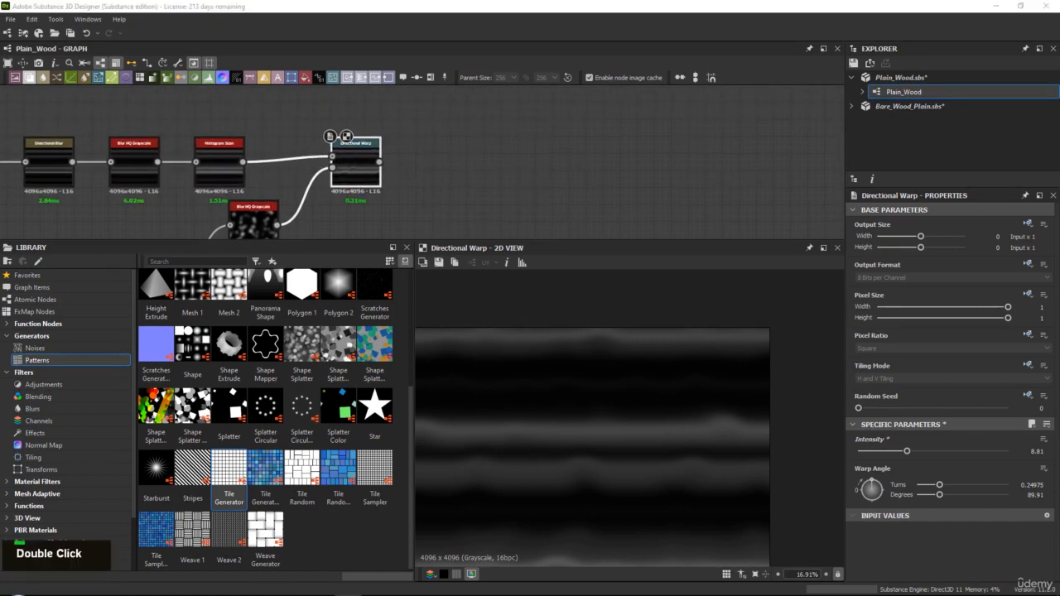
{"action": "key", "text": "Right"}
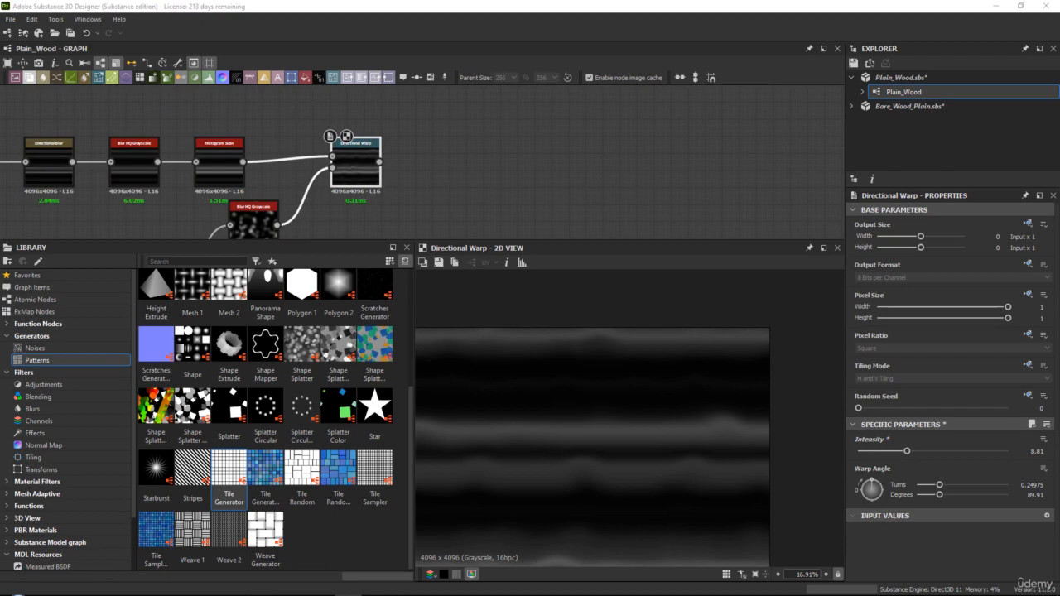
{"action": "key", "text": "Right"}
{"action": "middle_click_drag", "start_coordinate": [302, 110], "coordinate": [278, 104]}
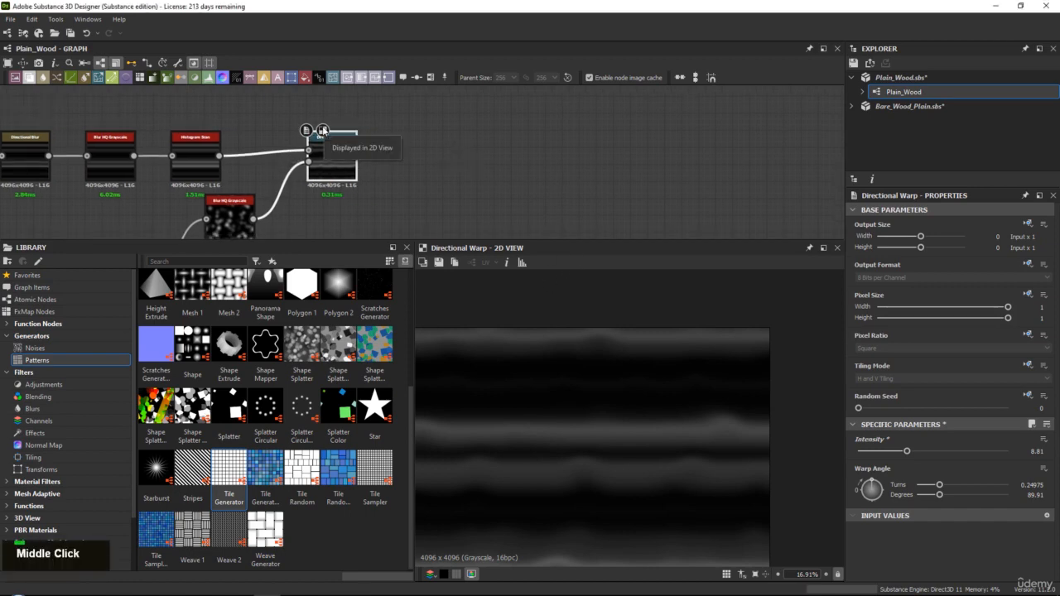
{"action": "right_click_drag", "start_coordinate": [1059, 298], "coordinate": [580, 263]}
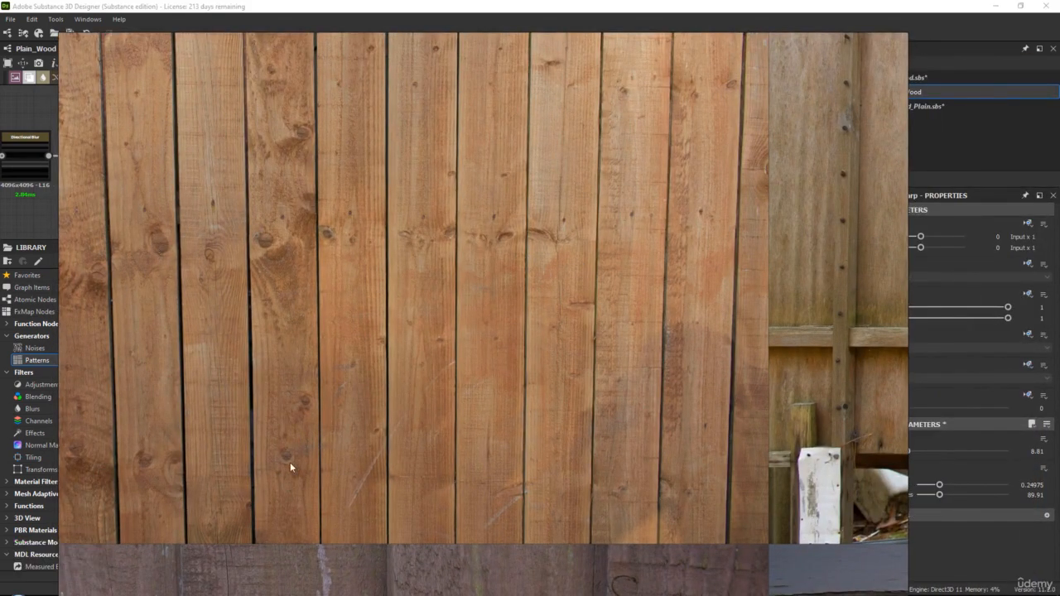
{"action": "right_click", "coordinate": [261, 241]}
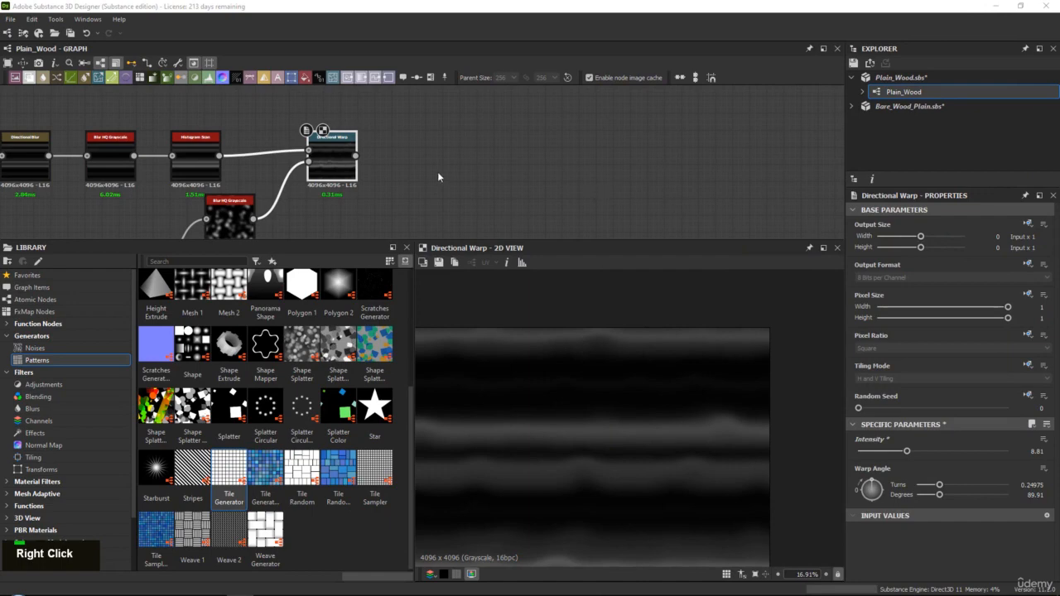
Reposition the Blur HQ Grayscale node that feeds the Directional Warp to tidy the graph
{"action": "middle_click_drag", "start_coordinate": [345, 146], "coordinate": [313, 116]}
{"action": "scroll", "coordinate": [313, 116], "scroll_direction": "down", "scroll_amount": 2}
{"action": "left_click_drag", "start_coordinate": [226, 176], "coordinate": [220, 196]}
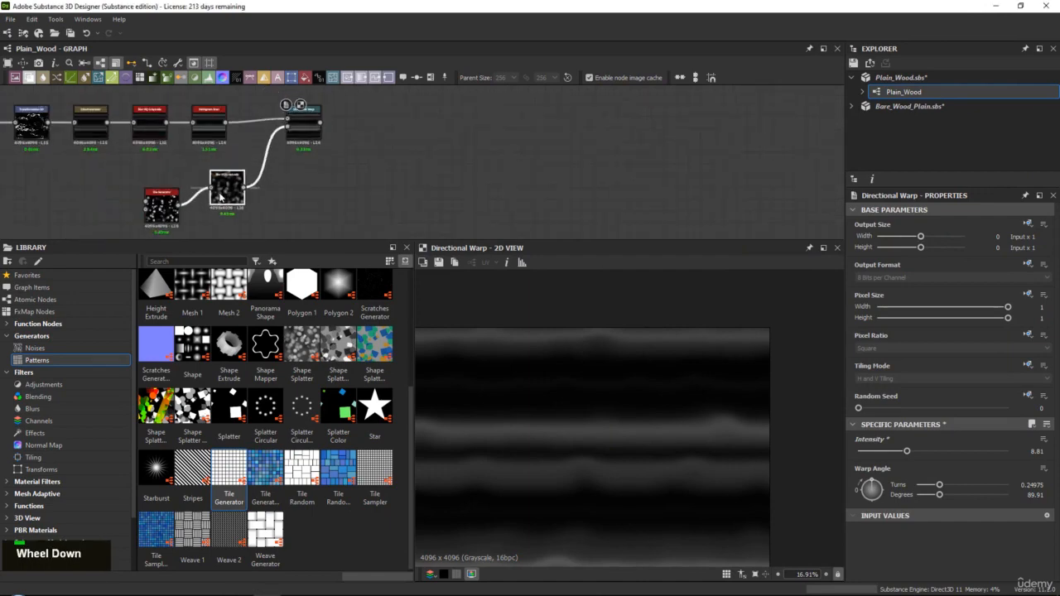
{"action": "middle_click_drag", "start_coordinate": [220, 196], "coordinate": [201, 203]}
Add a Gradient Map node fed by the Directional Warp's output and place it slightly above and beyond that node
{"action": "scroll", "coordinate": [284, 157], "scroll_direction": "up", "scroll_amount": 3}
{"action": "double_click", "coordinate": [284, 158]}
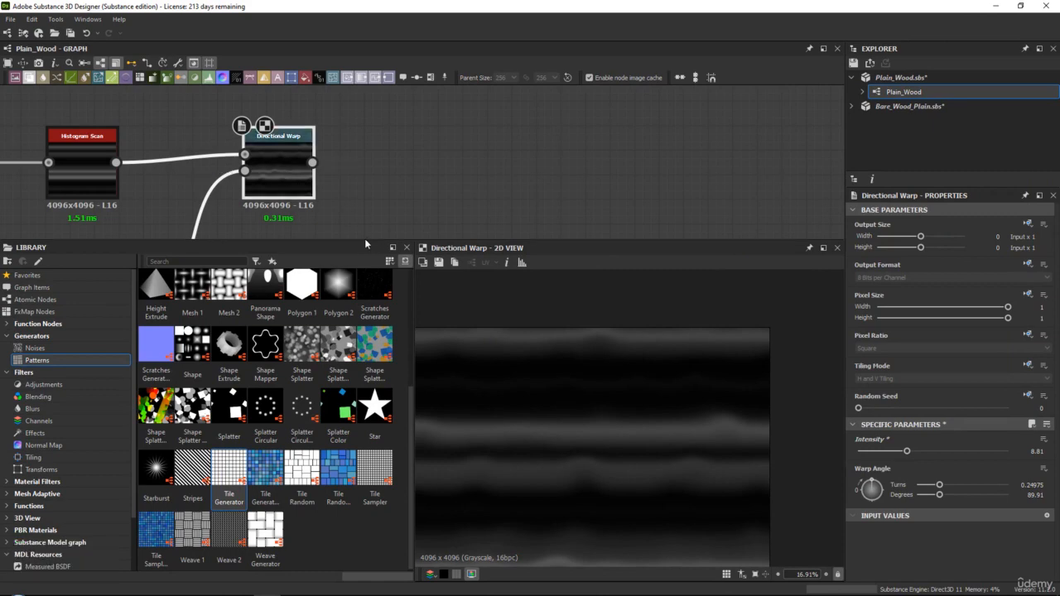
{"action": "left_click_drag", "start_coordinate": [366, 240], "coordinate": [375, 260]}
{"action": "middle_click_drag", "start_coordinate": [367, 161], "coordinate": [342, 177]}
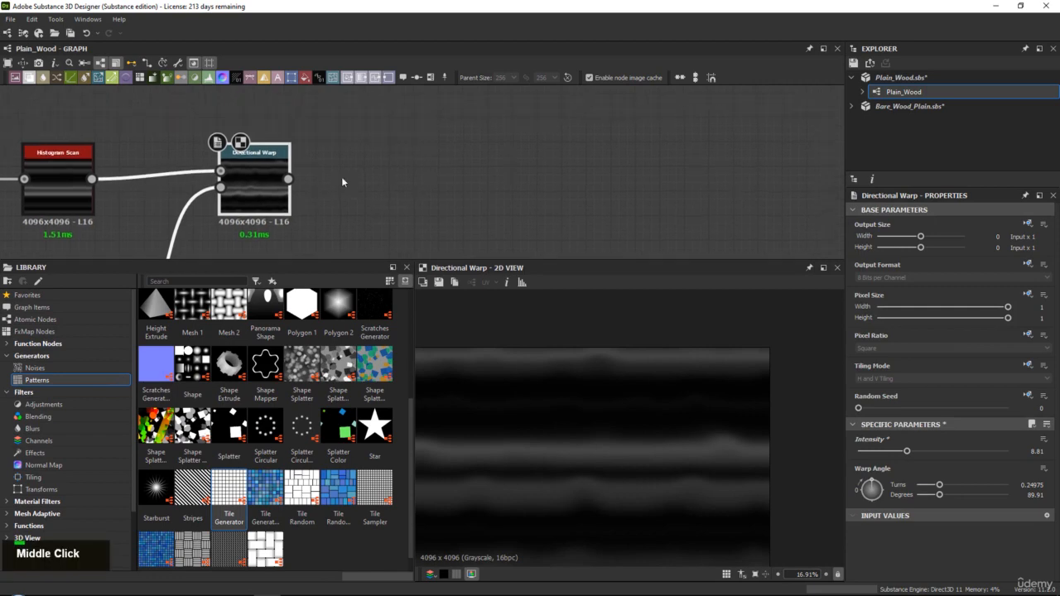
{"action": "double_click", "coordinate": [269, 167]}
{"action": "key", "text": "space"}
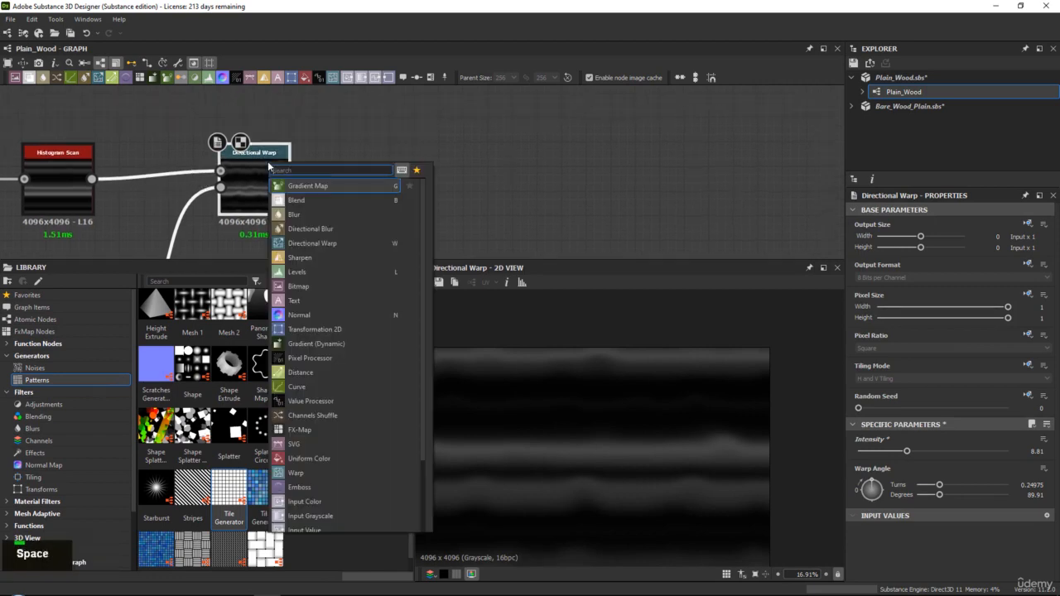
{"action": "type", "text": "g"}
{"action": "key", "text": "Return"}
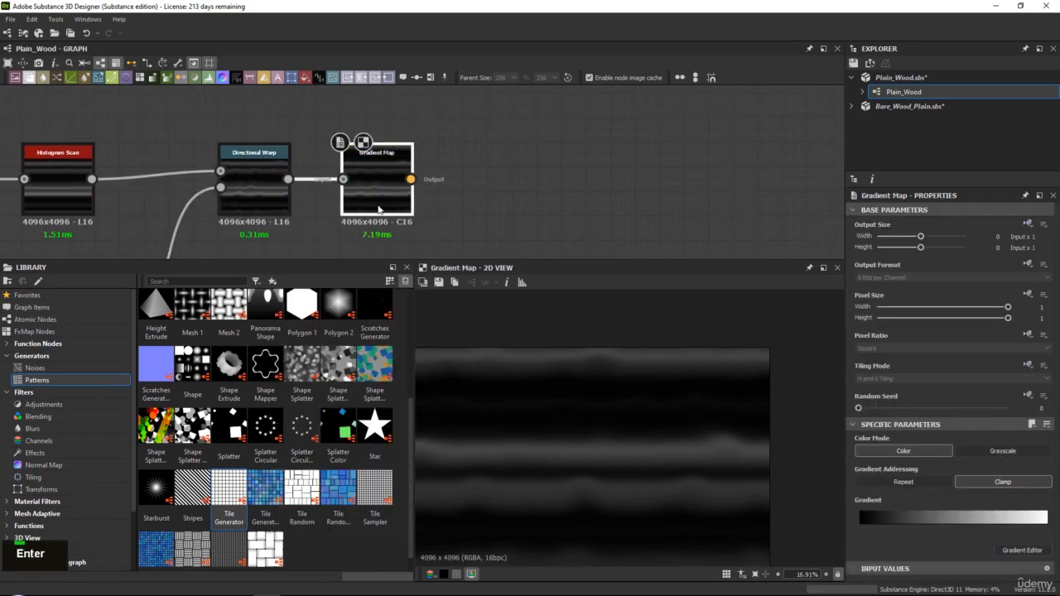
{"action": "left_click_drag", "start_coordinate": [378, 178], "coordinate": [401, 130]}
Enlarge the 2D view and examine the dark and light streaks of the Gradient Map's output up close
{"action": "left_click_drag", "start_coordinate": [469, 260], "coordinate": [466, 223]}
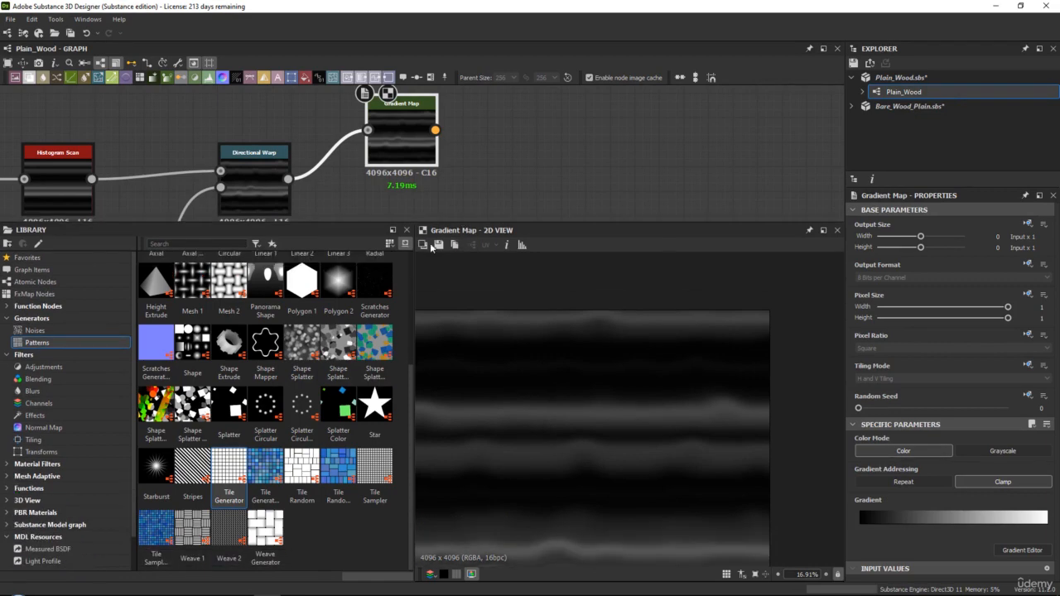
{"action": "left_click_drag", "start_coordinate": [414, 266], "coordinate": [308, 266]}
{"action": "middle_click", "coordinate": [542, 334]}
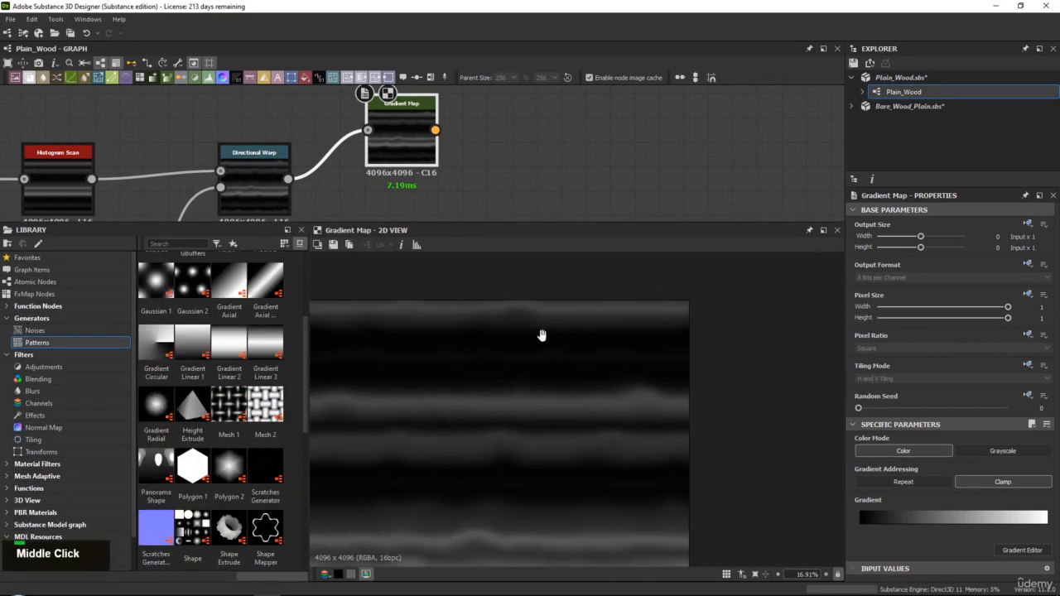
{"action": "scroll", "coordinate": [608, 334], "scroll_direction": "down", "scroll_amount": 2}
{"action": "scroll", "coordinate": [559, 361], "scroll_direction": "up", "scroll_amount": 1}
{"action": "scroll", "coordinate": [559, 361], "scroll_direction": "up", "scroll_amount": 2}
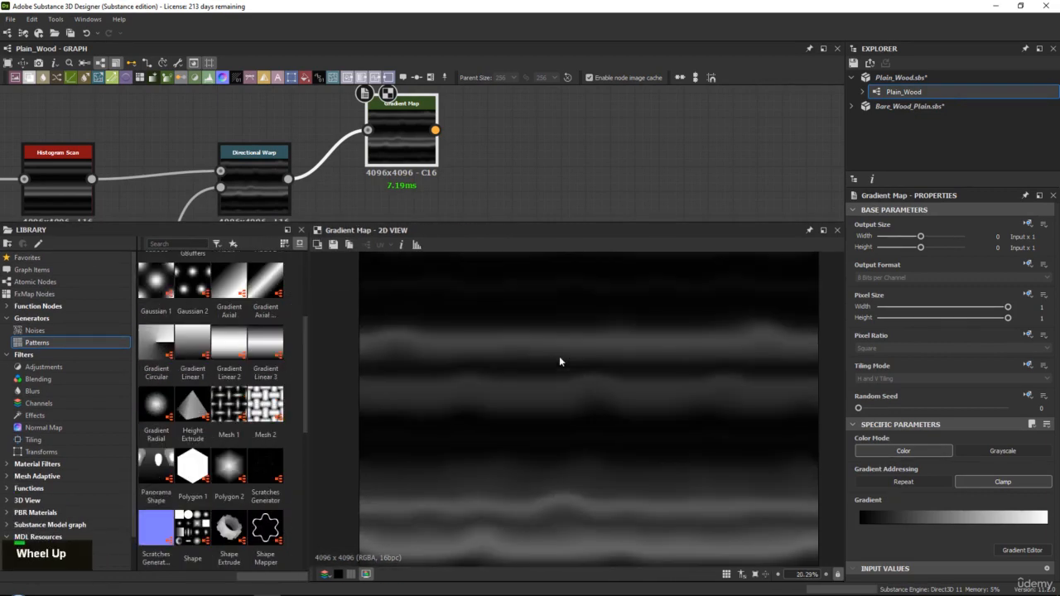
{"action": "scroll", "coordinate": [492, 304], "scroll_direction": "up", "scroll_amount": 3}
{"action": "mouse_move", "coordinate": [481, 383]}
{"action": "middle_mouse_down"}
{"action": "mouse_move", "coordinate": [462, 406]}
{"action": "mouse_move", "coordinate": [482, 394]}
{"action": "middle_mouse_up"}
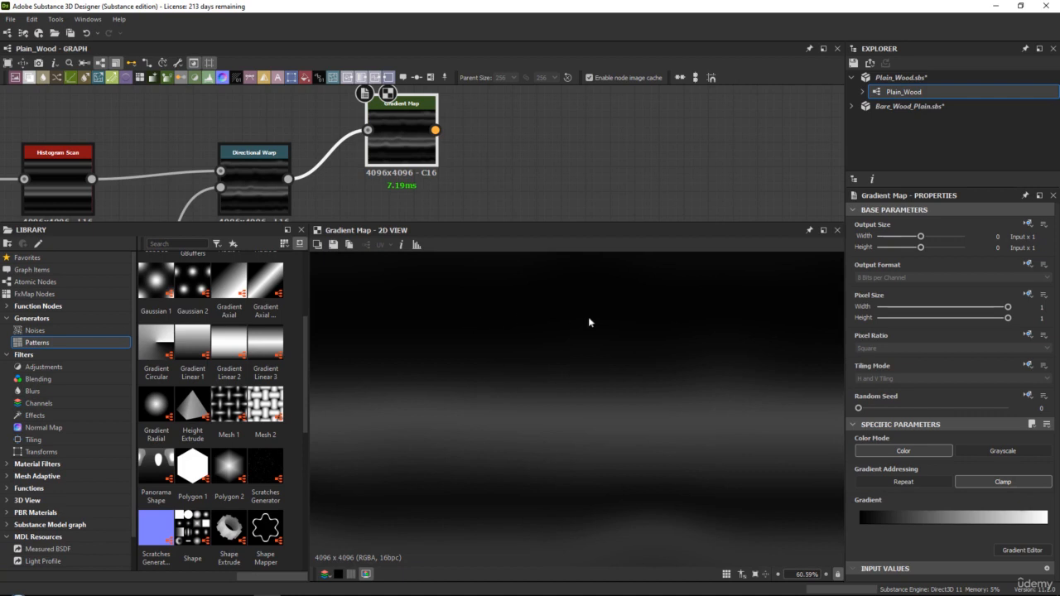
{"action": "scroll", "coordinate": [589, 320], "scroll_direction": "up", "scroll_amount": 3}
{"action": "middle_click_drag", "start_coordinate": [590, 320], "coordinate": [539, 444]}
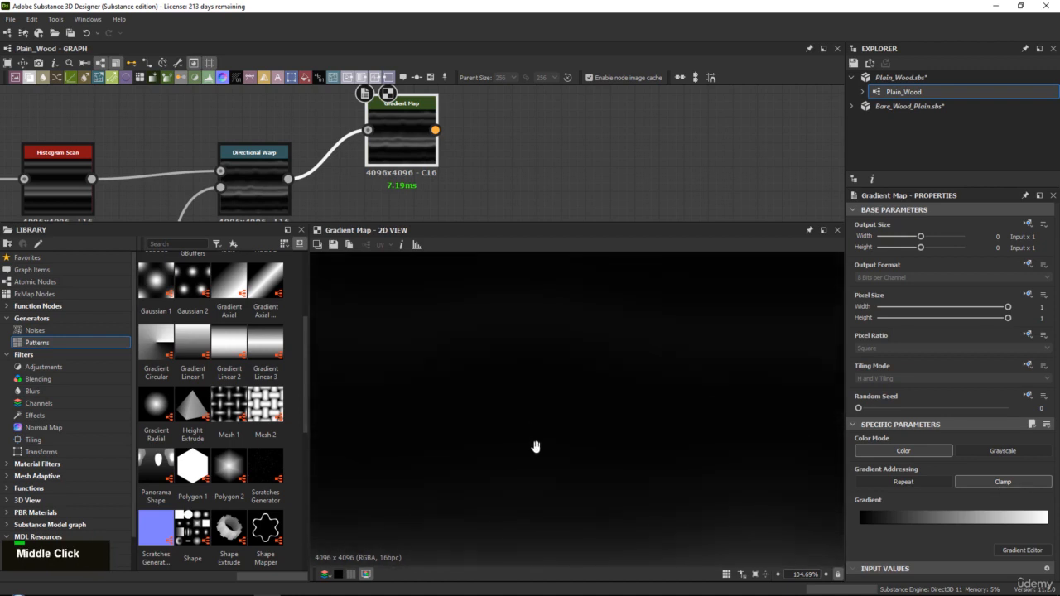
{"action": "scroll", "coordinate": [504, 346], "scroll_direction": "up", "scroll_amount": 1}
{"action": "middle_click_drag", "start_coordinate": [504, 345], "coordinate": [463, 220]}
{"action": "scroll", "coordinate": [503, 344], "scroll_direction": "down", "scroll_amount": 2}
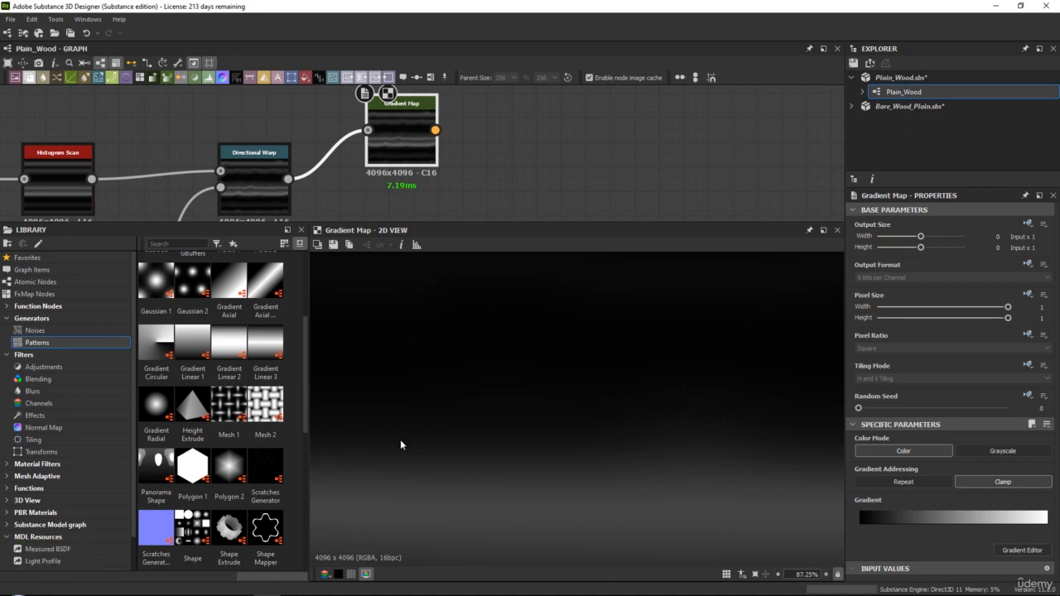
{"action": "scroll", "coordinate": [451, 471], "scroll_direction": "down", "scroll_amount": 7}
{"action": "middle_click_drag", "start_coordinate": [489, 471], "coordinate": [499, 367]}
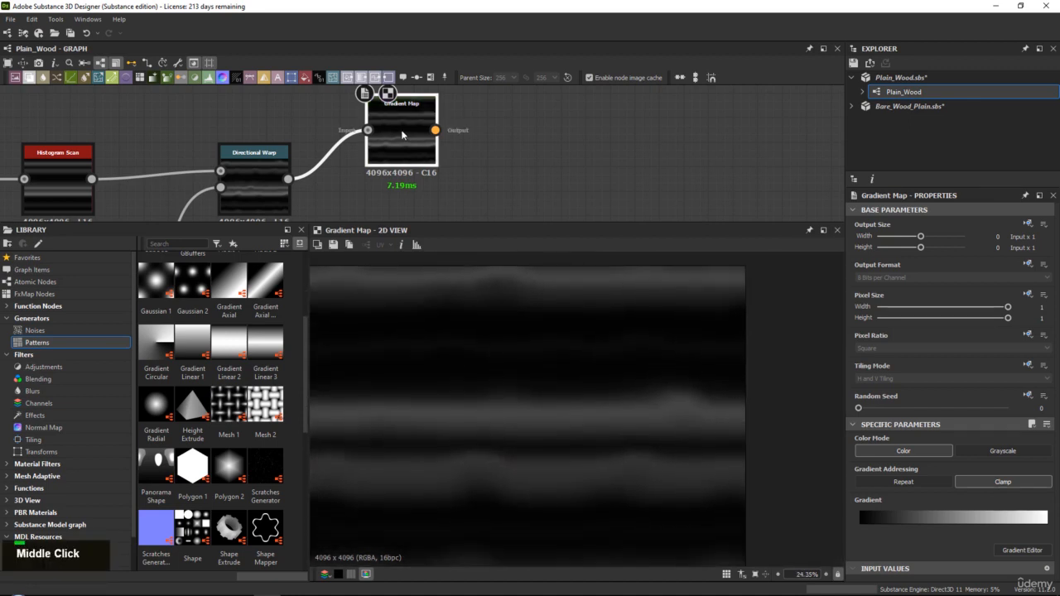
Open the Gradient Map's Gradient Editor, widen it and arrange it so the 2D preview of the streaks stays visible
{"action": "left_click_drag", "start_coordinate": [402, 132], "coordinate": [403, 158]}
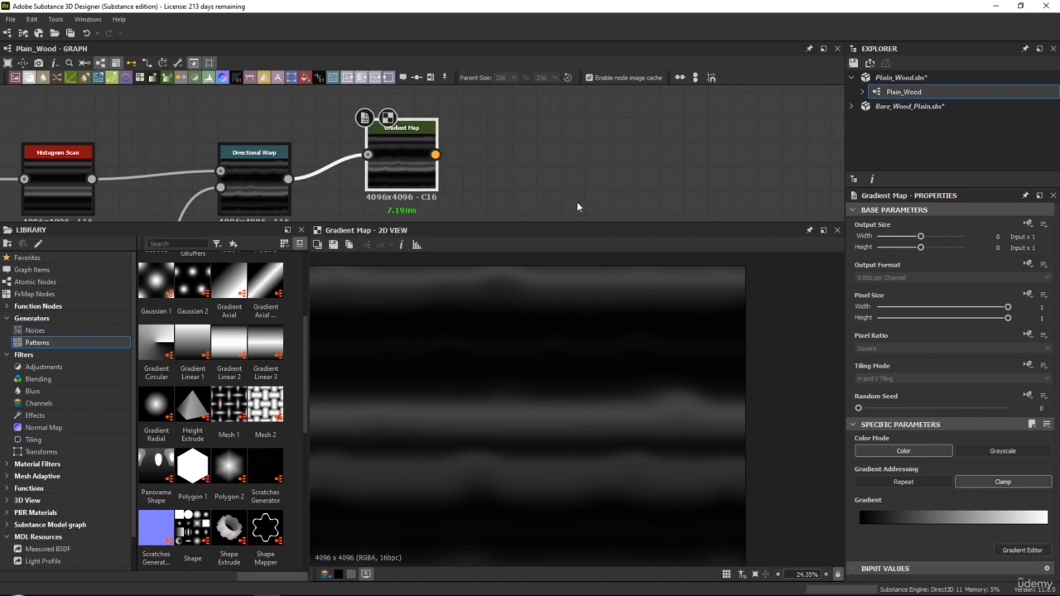
{"action": "left_click", "coordinate": [1012, 551]}
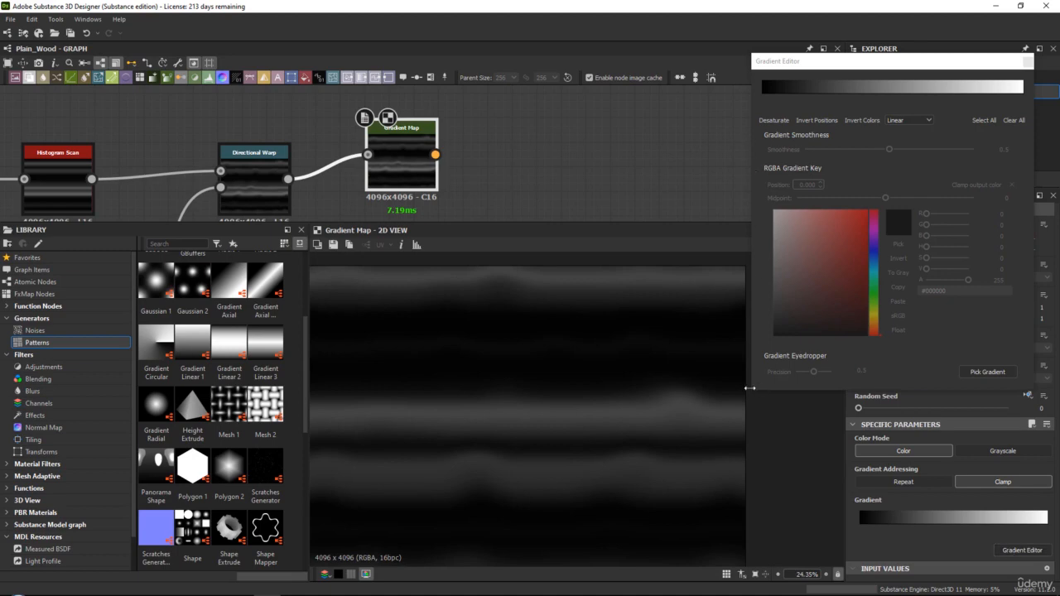
{"action": "left_click_drag", "start_coordinate": [751, 390], "coordinate": [236, 389]}
{"action": "left_click_drag", "start_coordinate": [432, 68], "coordinate": [403, 25]}
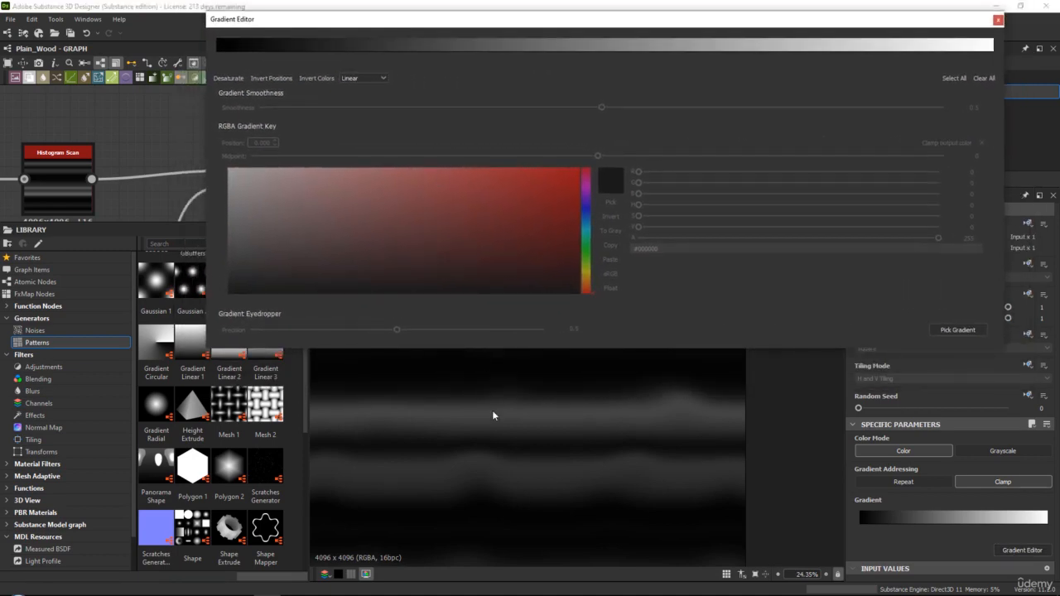
{"action": "middle_click", "coordinate": [544, 485]}
{"action": "scroll", "coordinate": [539, 484], "scroll_direction": "down", "scroll_amount": 3}
{"action": "middle_click_drag", "start_coordinate": [535, 484], "coordinate": [548, 423]}
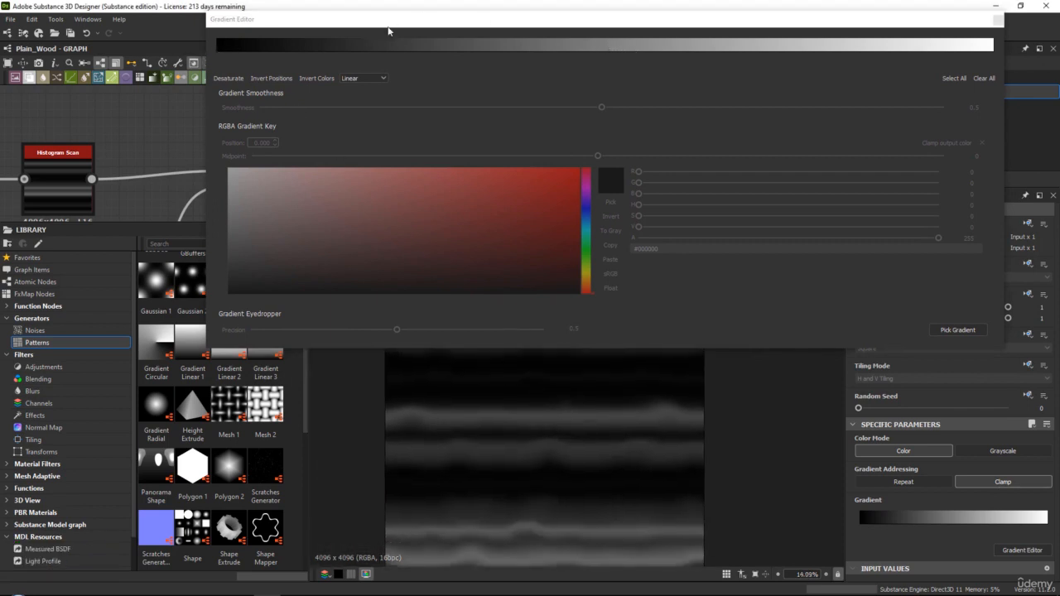
Add a grey gradient key at 0.513, a white key at 0.003 and a black key at 0.006
{"action": "left_click", "coordinate": [614, 46]}
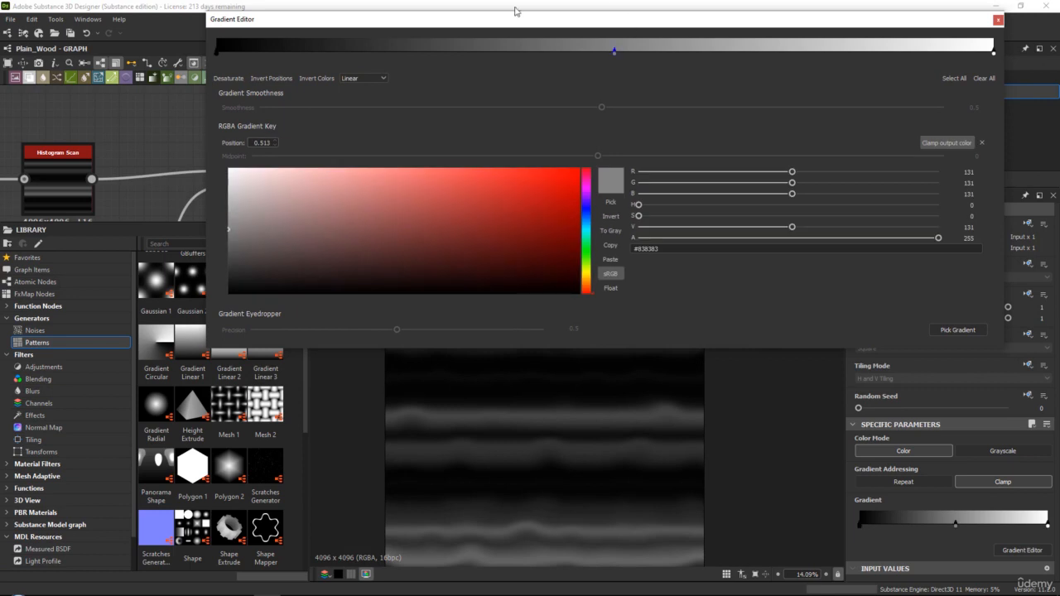
{"action": "left_click", "coordinate": [219, 54]}
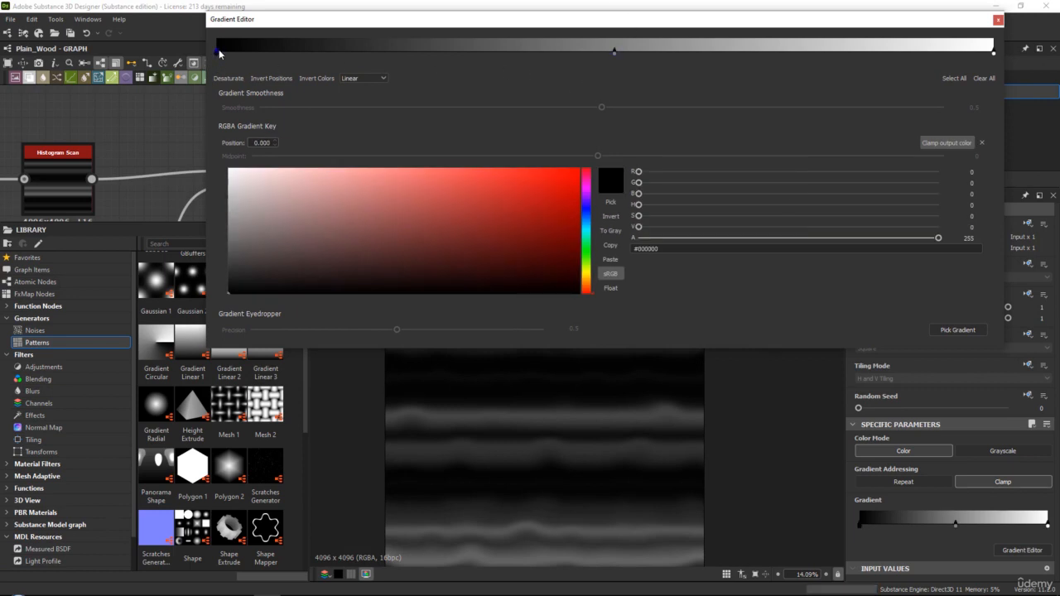
{"action": "left_click_drag", "start_coordinate": [218, 53], "coordinate": [221, 58]}
{"action": "left_click_drag", "start_coordinate": [235, 192], "coordinate": [221, 163]}
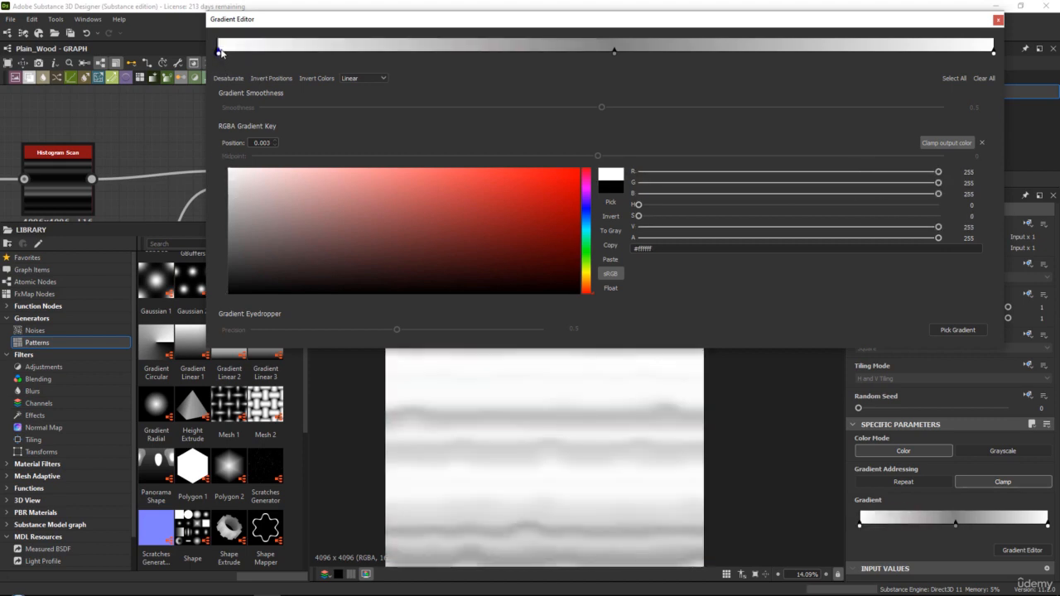
{"action": "left_click", "coordinate": [221, 53]}
{"action": "left_click_drag", "start_coordinate": [250, 234], "coordinate": [224, 296]}
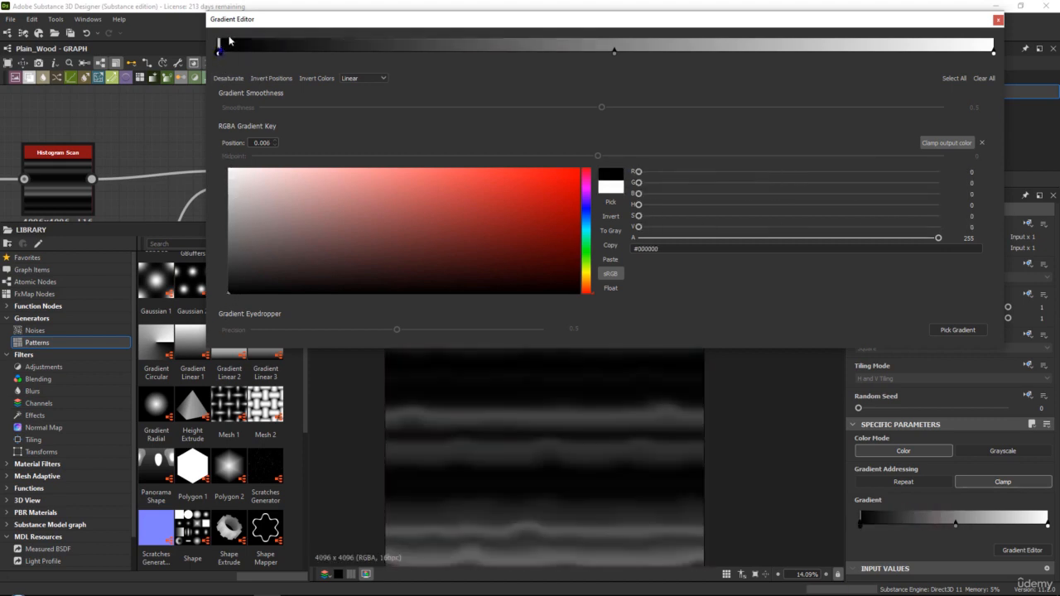
Continue the alternating gradient keys with white at 0.009, black at 0.012, another white, and black at 0.019
{"action": "left_click", "coordinate": [223, 53]}
{"action": "left_click_drag", "start_coordinate": [239, 182], "coordinate": [223, 164]}
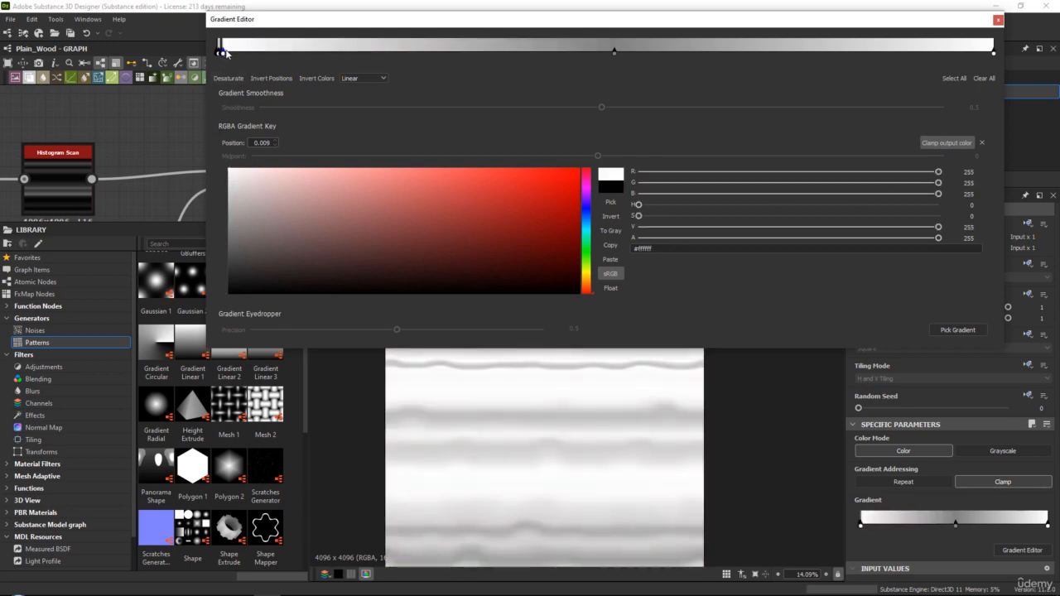
{"action": "left_click", "coordinate": [225, 53]}
{"action": "left_click_drag", "start_coordinate": [253, 211], "coordinate": [229, 294]}
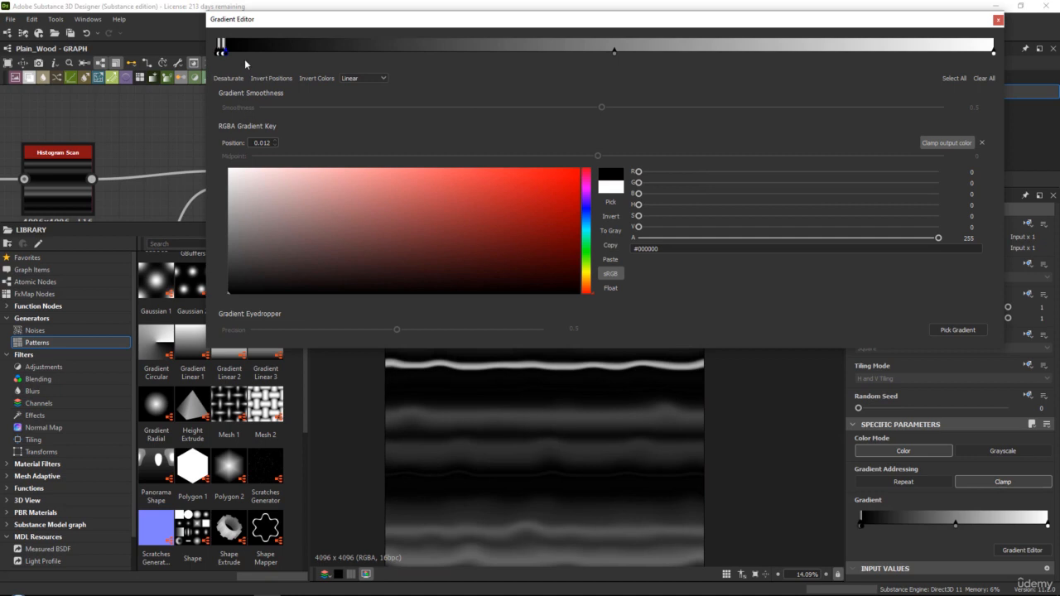
{"action": "left_click", "coordinate": [230, 53]}
{"action": "left_click_drag", "start_coordinate": [253, 221], "coordinate": [224, 164]}
{"action": "left_click", "coordinate": [232, 53]}
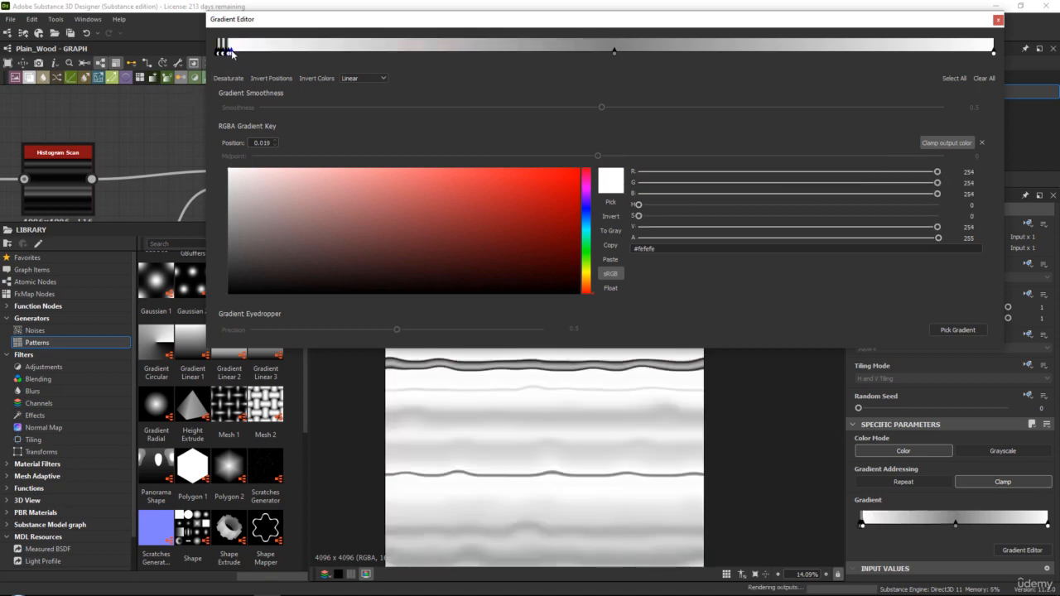
{"action": "left_click_drag", "start_coordinate": [232, 204], "coordinate": [228, 294]}
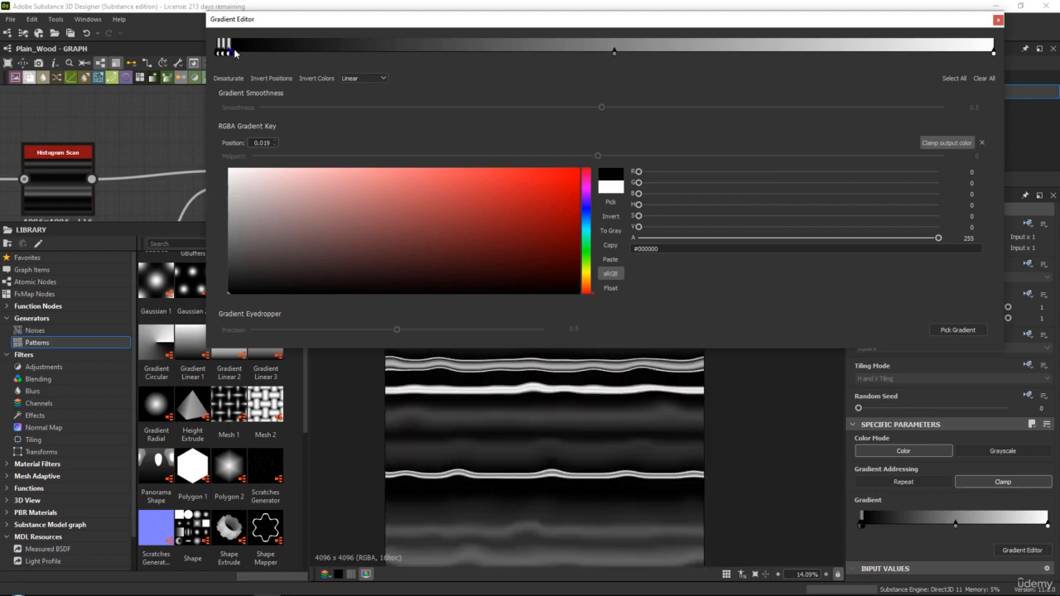
Add a white gradient key at 0.023 and a black one at 0.026, checking the grain lines in the 2D view
{"action": "left_click", "coordinate": [235, 53]}
{"action": "left_click_drag", "start_coordinate": [251, 222], "coordinate": [229, 169]}
{"action": "scroll", "coordinate": [533, 382], "scroll_direction": "up", "scroll_amount": 4}
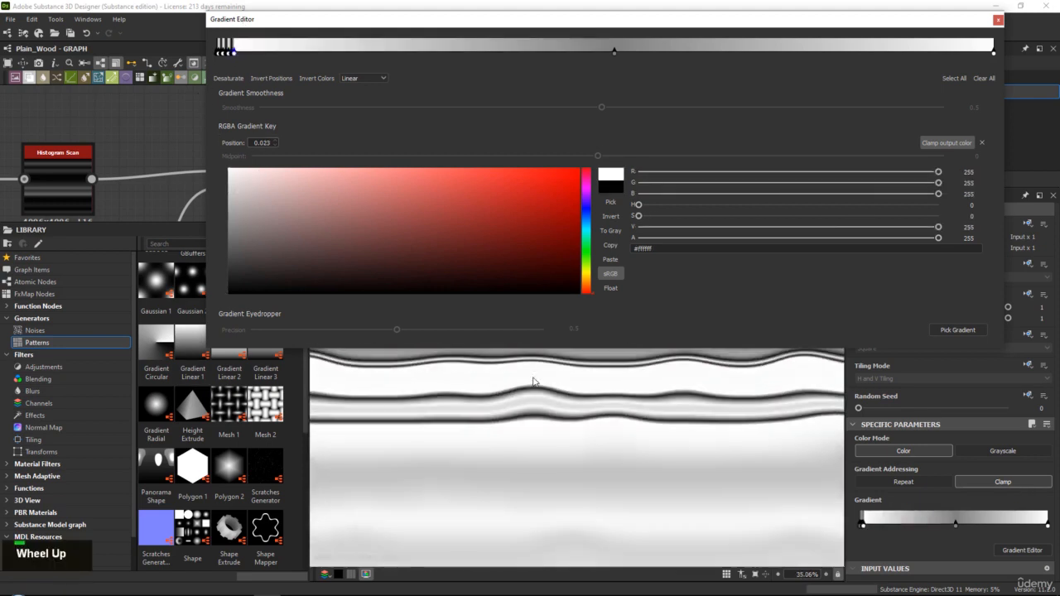
{"action": "scroll", "coordinate": [533, 382], "scroll_direction": "up", "scroll_amount": 3}
{"action": "middle_click_drag", "start_coordinate": [574, 395], "coordinate": [495, 504]}
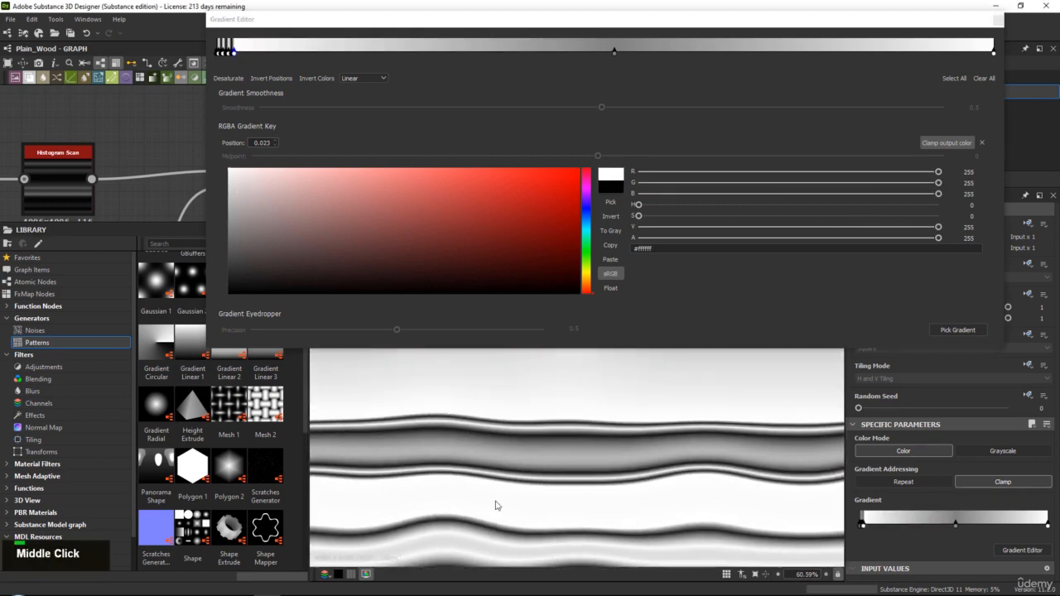
{"action": "left_click", "coordinate": [238, 53]}
{"action": "left_click_drag", "start_coordinate": [248, 204], "coordinate": [229, 294]}
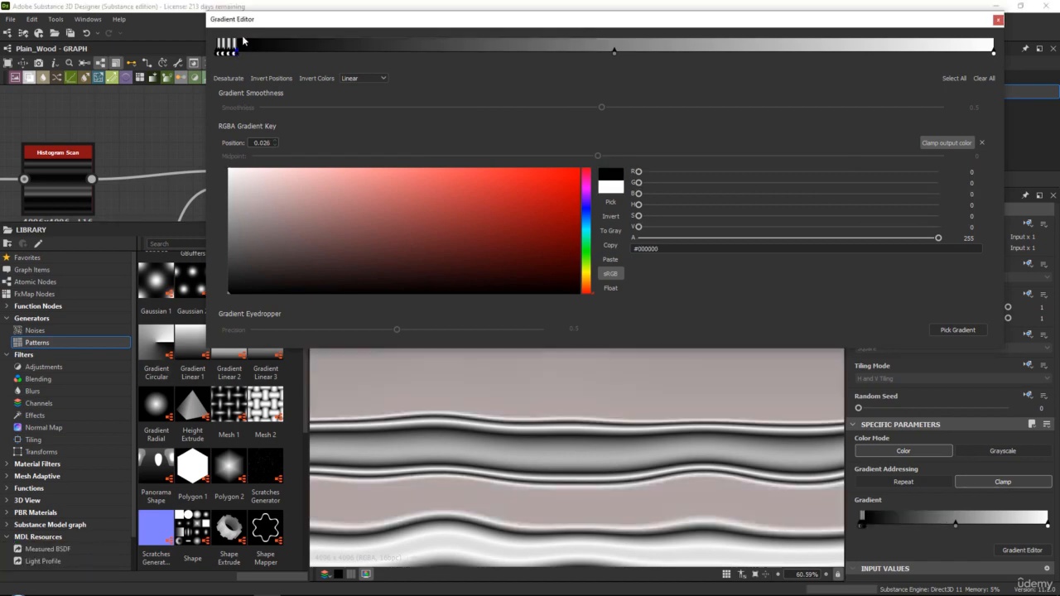
Add alternating gradient keys: white at 0.030, black at 0.033, white at 0.036 and black at 0.040
{"action": "left_click", "coordinate": [240, 53]}
{"action": "left_click_drag", "start_coordinate": [252, 199], "coordinate": [229, 169]}
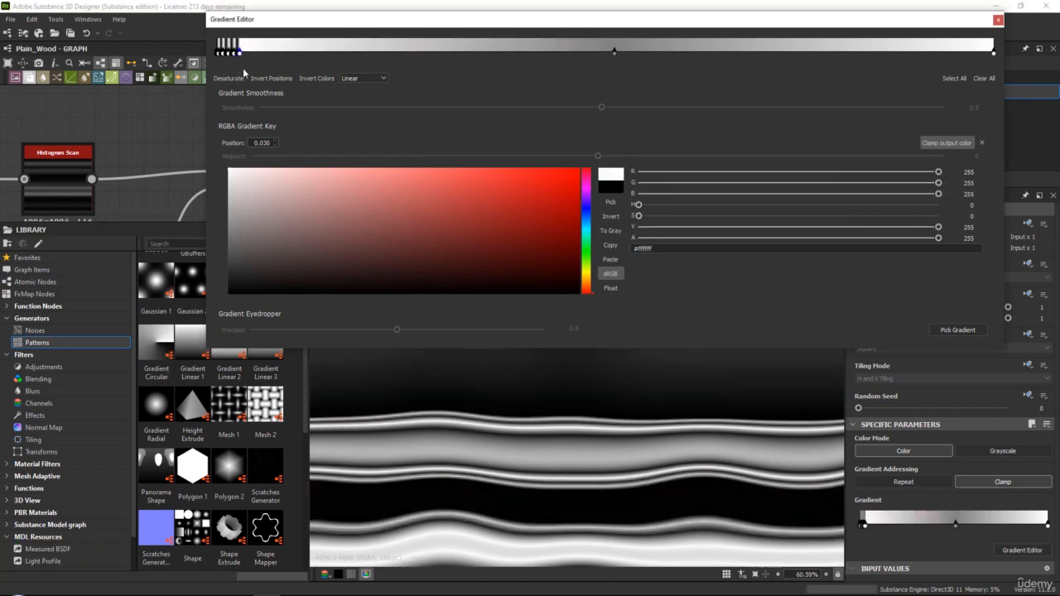
{"action": "left_click", "coordinate": [243, 53]}
{"action": "left_click_drag", "start_coordinate": [273, 237], "coordinate": [229, 294]}
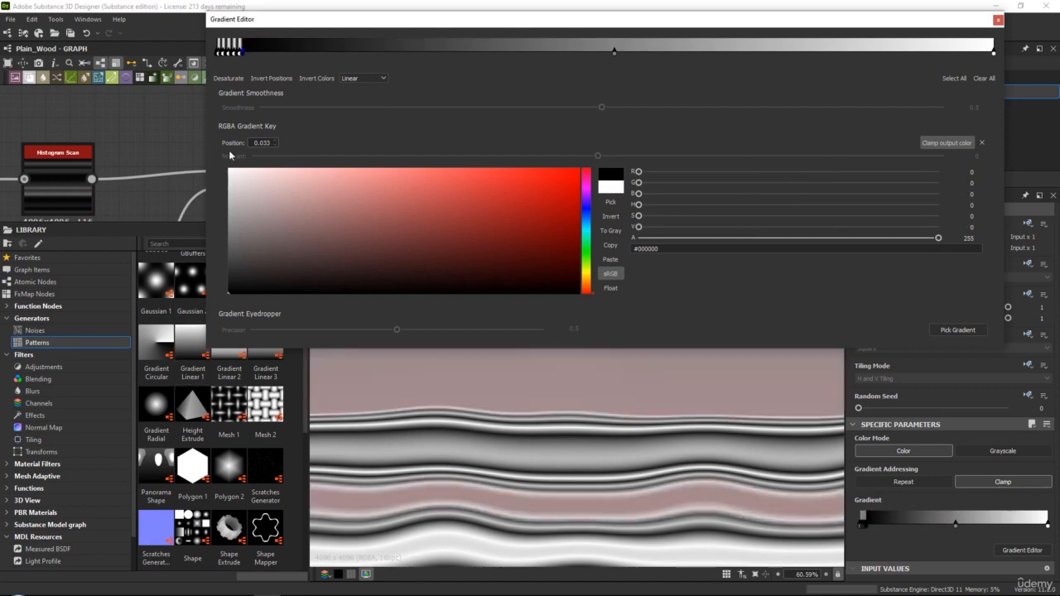
{"action": "left_click", "coordinate": [245, 53]}
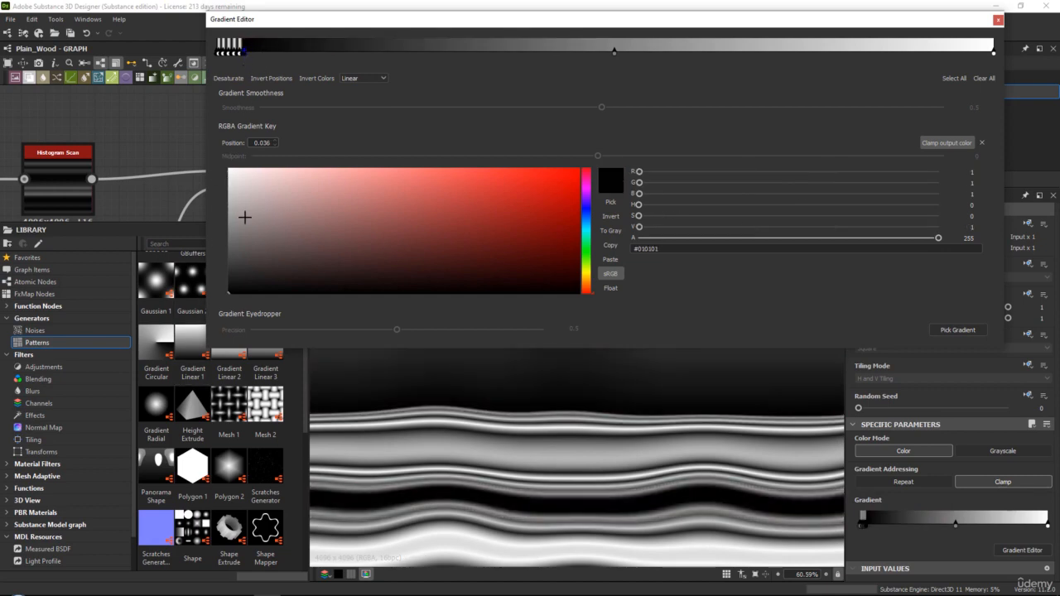
{"action": "left_click_drag", "start_coordinate": [243, 216], "coordinate": [229, 169]}
{"action": "left_click", "coordinate": [251, 53]}
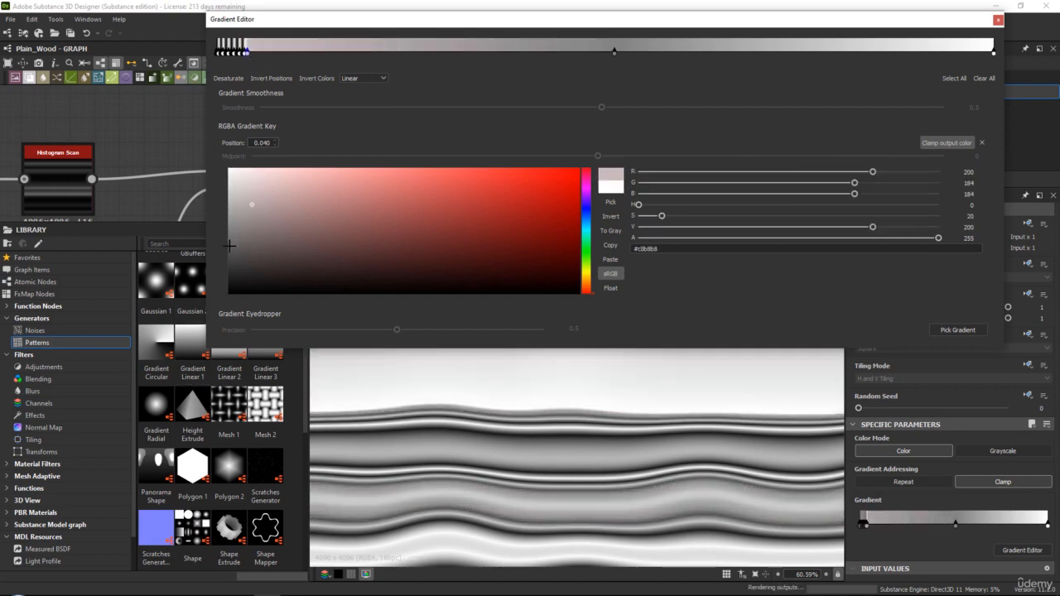
{"action": "left_click_drag", "start_coordinate": [237, 207], "coordinate": [230, 294]}
Extend the alternating gradient keys with white at 0.043, black at 0.049, white at 0.053 and black at 0.057
{"action": "left_click_drag", "start_coordinate": [263, 174], "coordinate": [227, 168]}
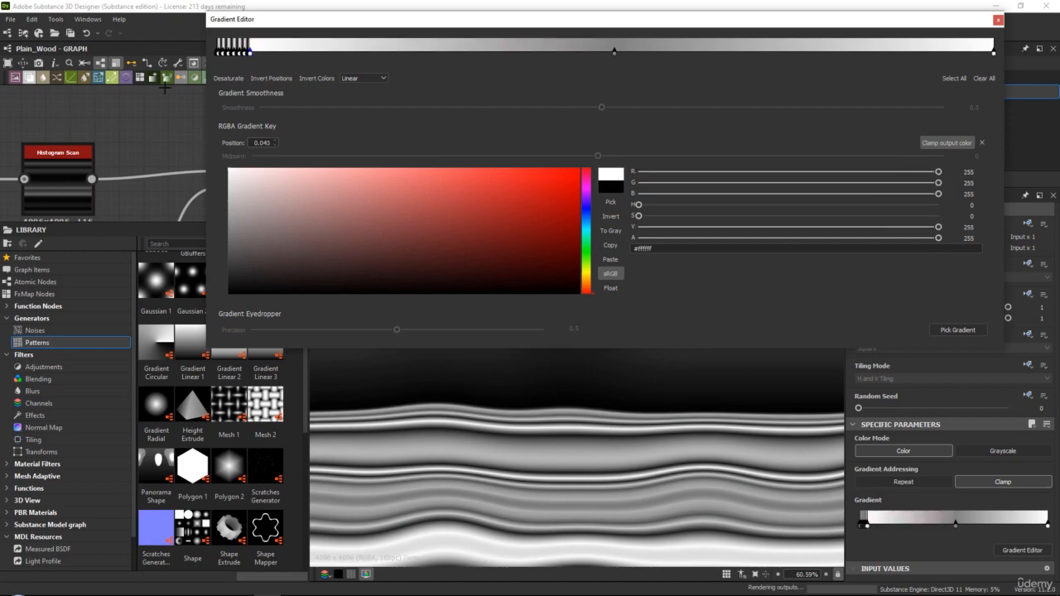
{"action": "left_click", "coordinate": [255, 53]}
{"action": "left_click_drag", "start_coordinate": [262, 175], "coordinate": [229, 294]}
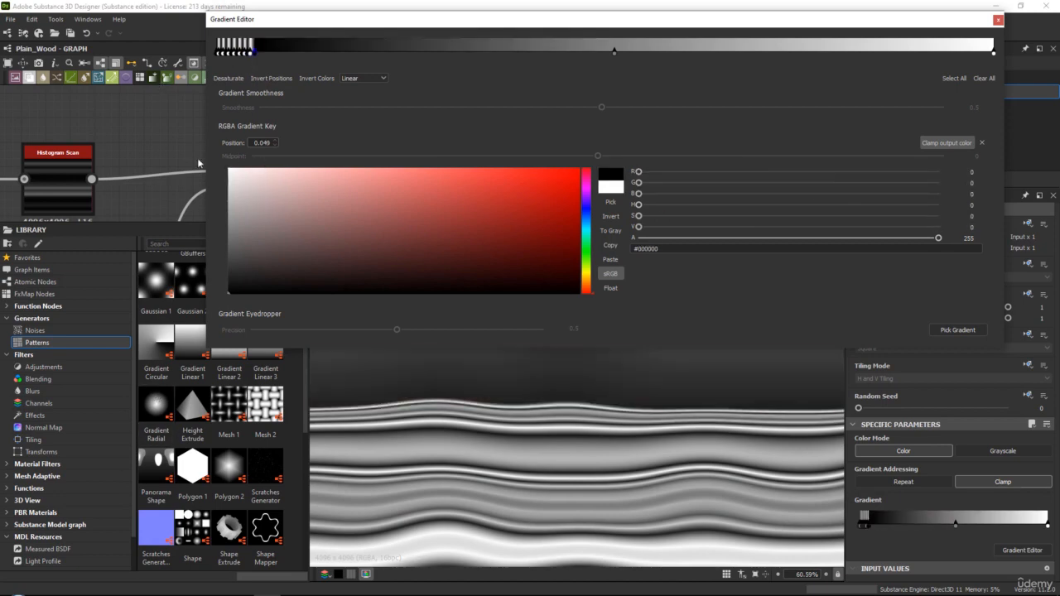
{"action": "left_click", "coordinate": [259, 52]}
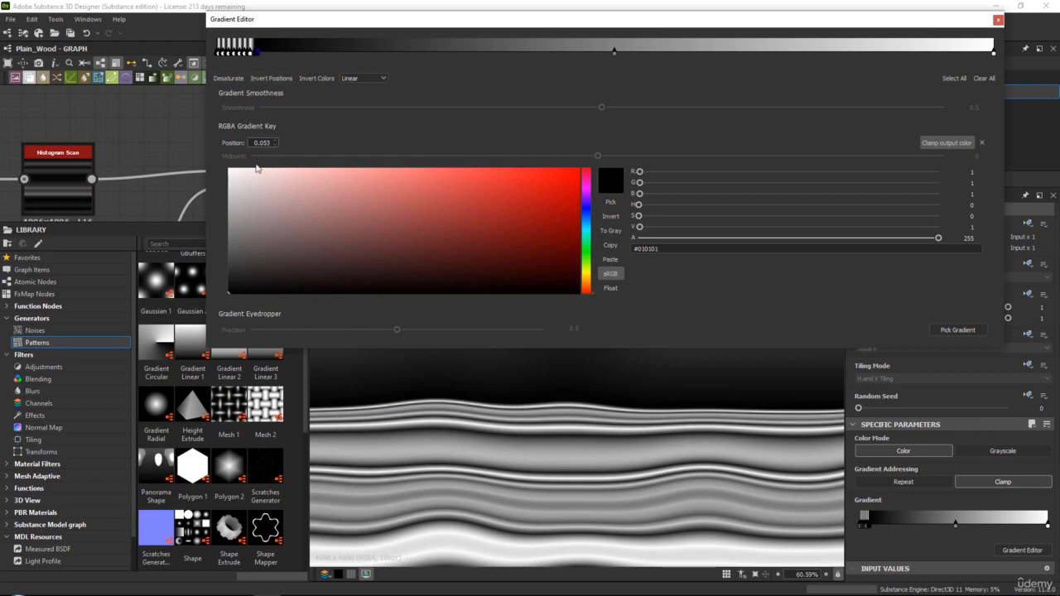
{"action": "left_click", "coordinate": [262, 52]}
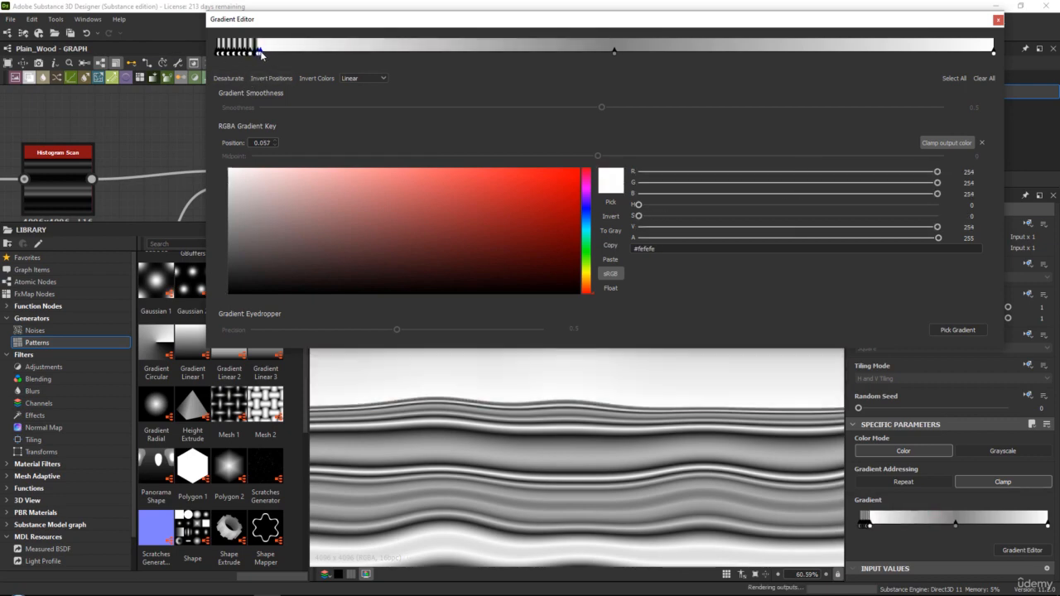
{"action": "left_click_drag", "start_coordinate": [260, 177], "coordinate": [230, 293]}
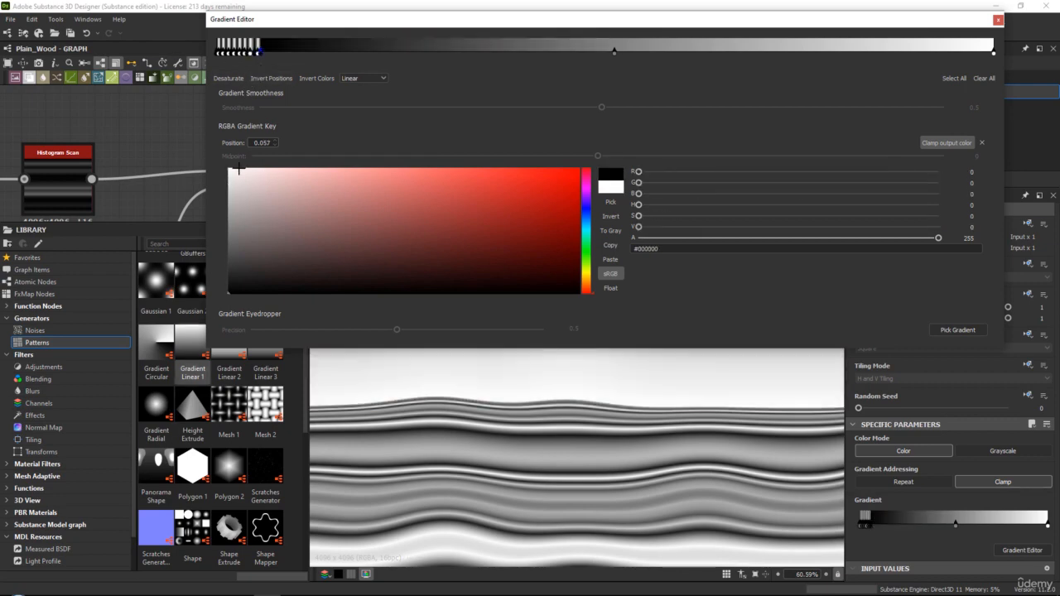
Add a white gradient key at 0.060 and check the resulting grain lines in the 2D view
{"action": "left_click", "coordinate": [263, 52]}
{"action": "left_click_drag", "start_coordinate": [274, 220], "coordinate": [230, 168]}
{"action": "scroll", "coordinate": [539, 445], "scroll_direction": "down", "scroll_amount": 6}
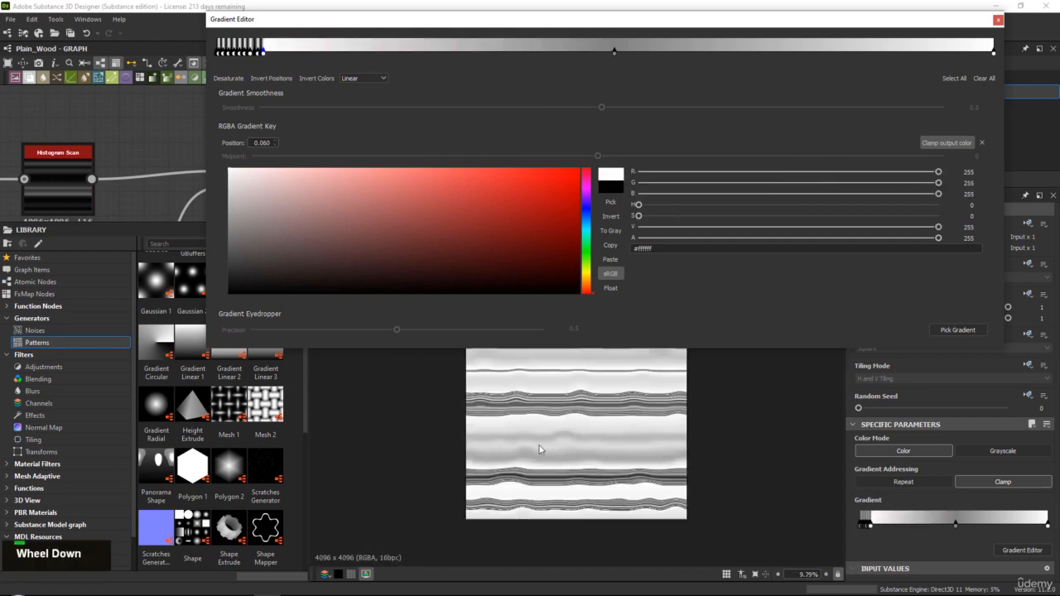
{"action": "scroll", "coordinate": [539, 450], "scroll_direction": "up", "scroll_amount": 9}
{"action": "middle_click_drag", "start_coordinate": [621, 373], "coordinate": [571, 457]}
{"action": "scroll", "coordinate": [571, 457], "scroll_direction": "up", "scroll_amount": 1}
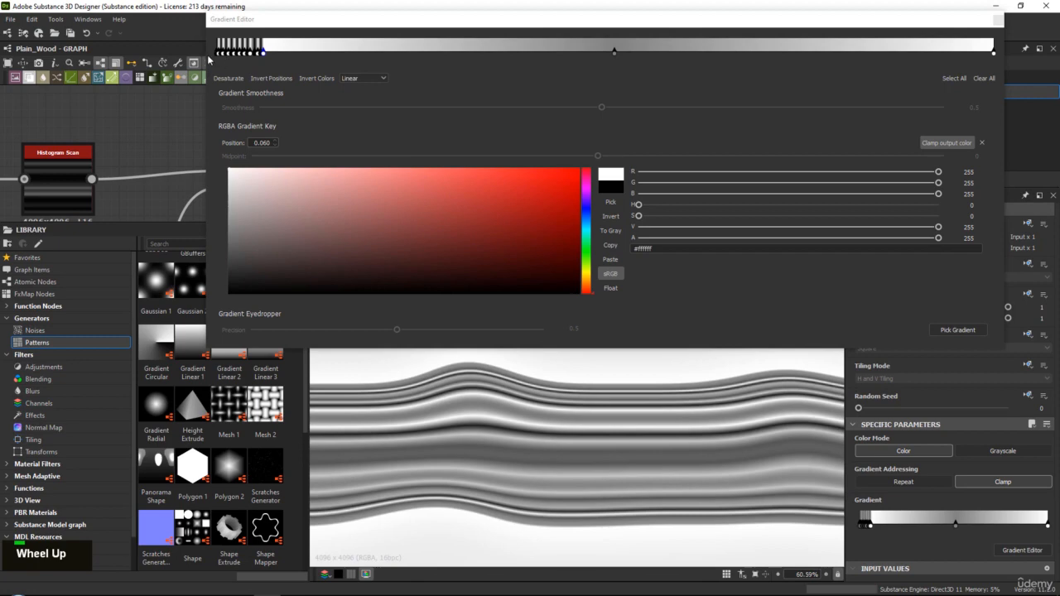
Widen the Gradient Editor and shift the last keys toward the start of the gradient, placing the final white key at 0.045
{"action": "left_click_drag", "start_coordinate": [209, 59], "coordinate": [139, 58]}
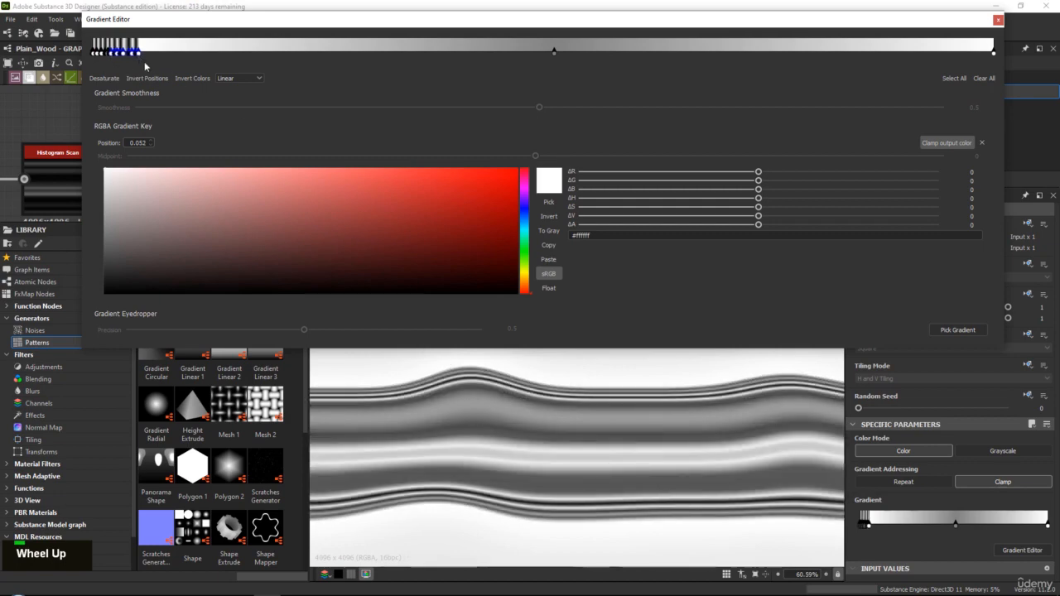
{"action": "left_click", "coordinate": [117, 53]}
{"action": "mouse_move", "coordinate": [141, 54]}
{"action": "left_mouse_down"}
{"action": "mouse_move", "coordinate": [120, 52]}
{"action": "mouse_move", "coordinate": [146, 60]}
{"action": "mouse_move", "coordinate": [121, 54]}
{"action": "mouse_move", "coordinate": [133, 54]}
{"action": "left_mouse_up"}
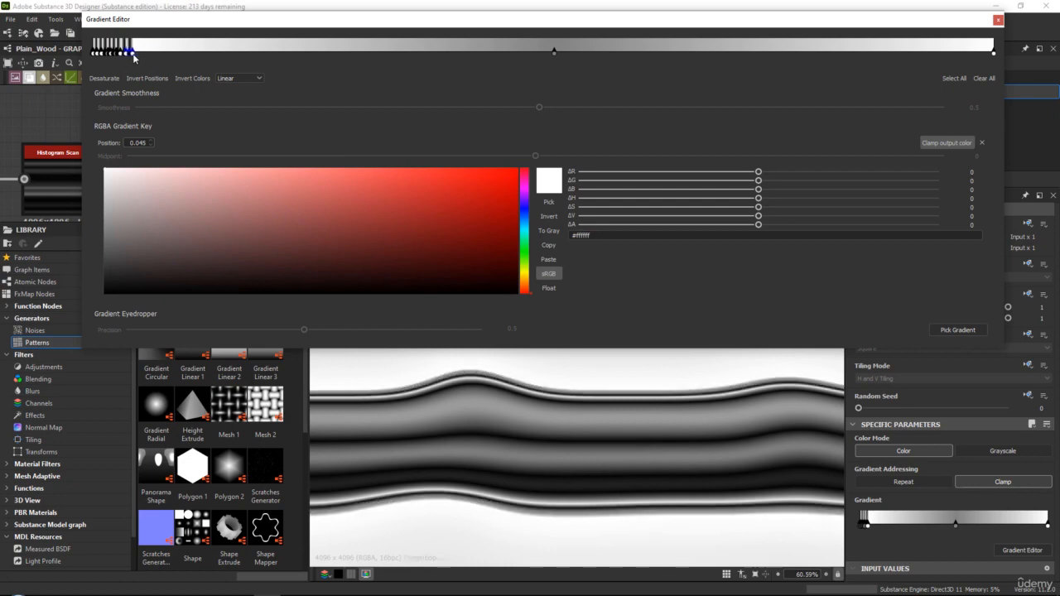
Add a black and a white gradient key, and shift the pair against the previous keys with the white one at 0.050
{"action": "left_click", "coordinate": [148, 52]}
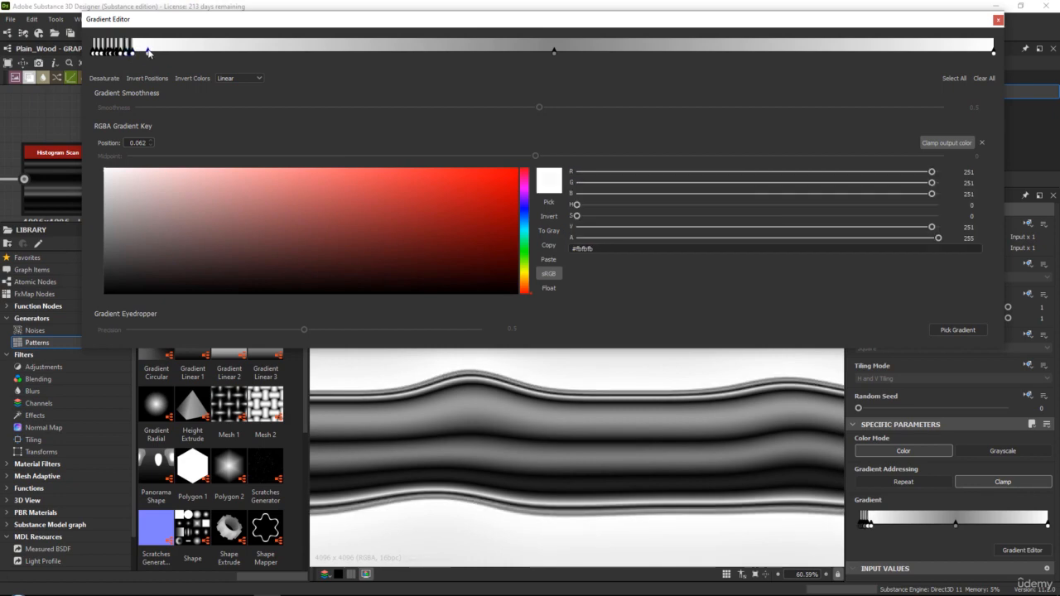
{"action": "left_click_drag", "start_coordinate": [188, 215], "coordinate": [101, 296]}
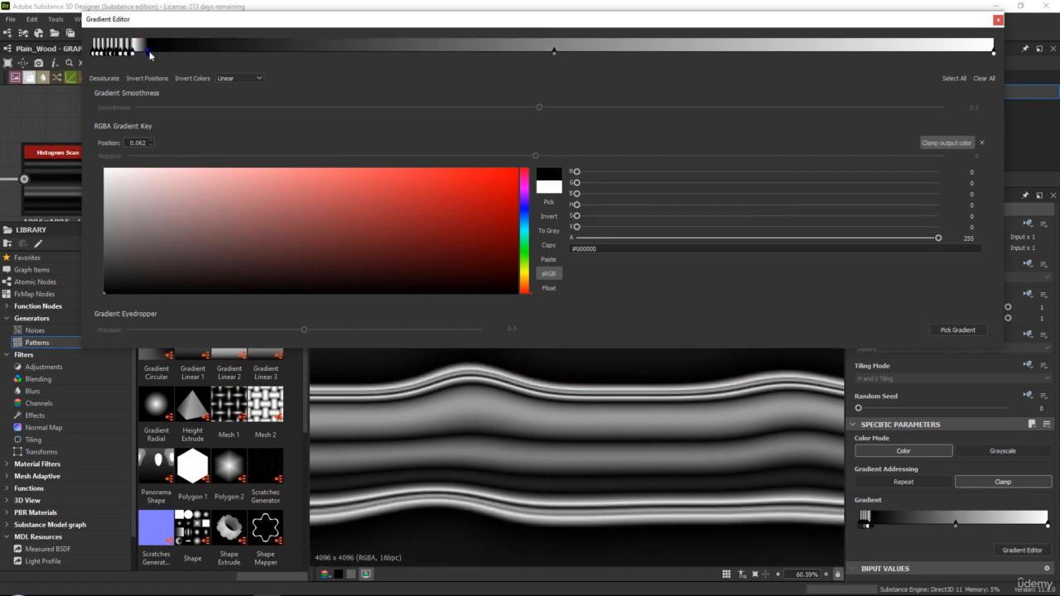
{"action": "left_click_drag", "start_coordinate": [148, 195], "coordinate": [101, 164]}
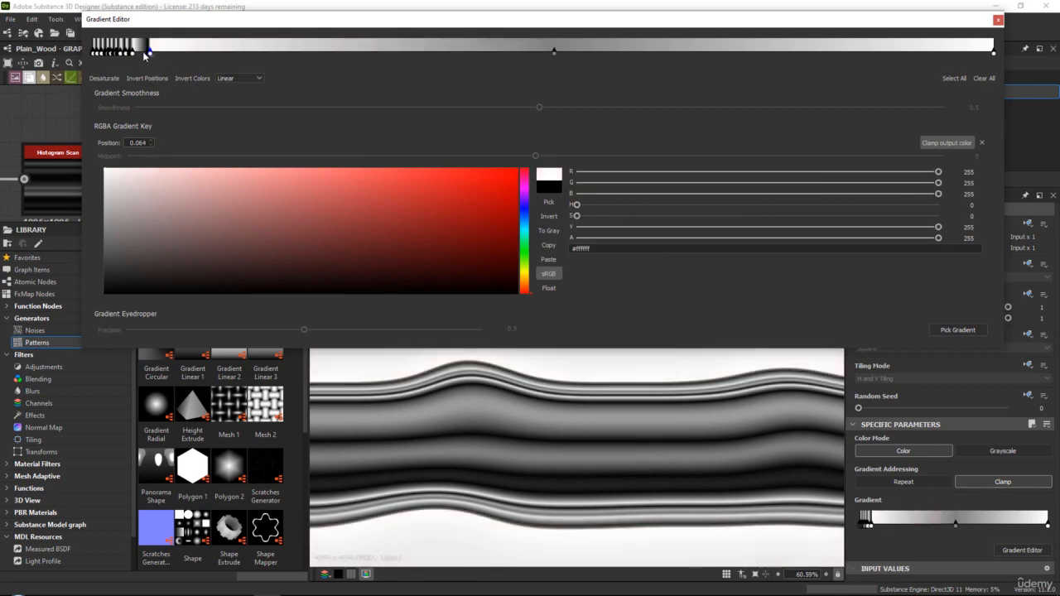
{"action": "mouse_move", "coordinate": [144, 49]}
{"action": "left_mouse_down"}
{"action": "mouse_move", "coordinate": [154, 59]}
{"action": "mouse_move", "coordinate": [140, 55]}
{"action": "left_mouse_up"}
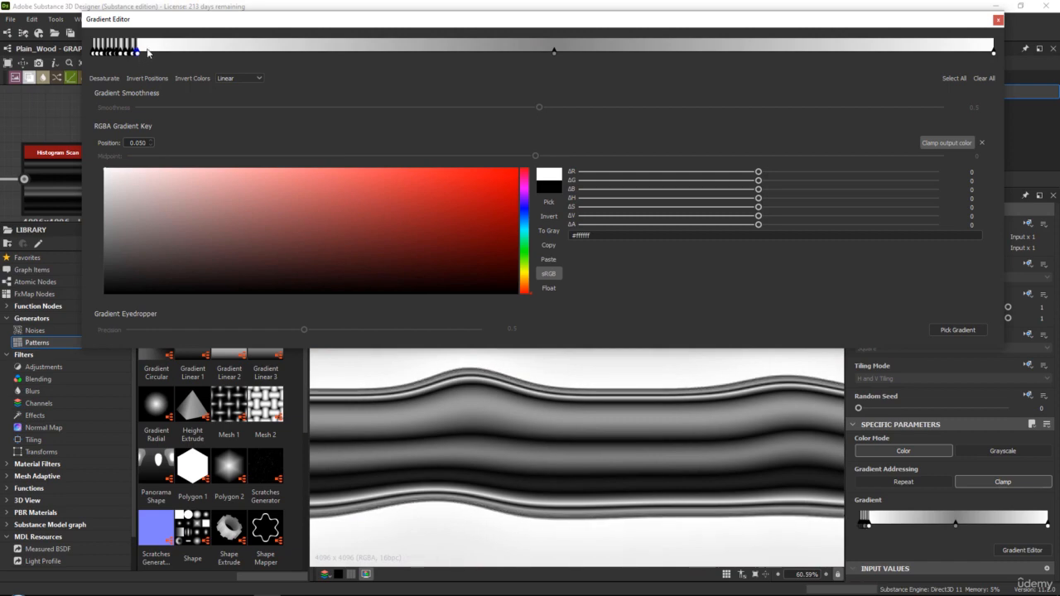
Extend the alternating gradient keys with black at 0.055, white at 0.057, black at 0.061 and white at 0.063
{"action": "left_click", "coordinate": [139, 54]}
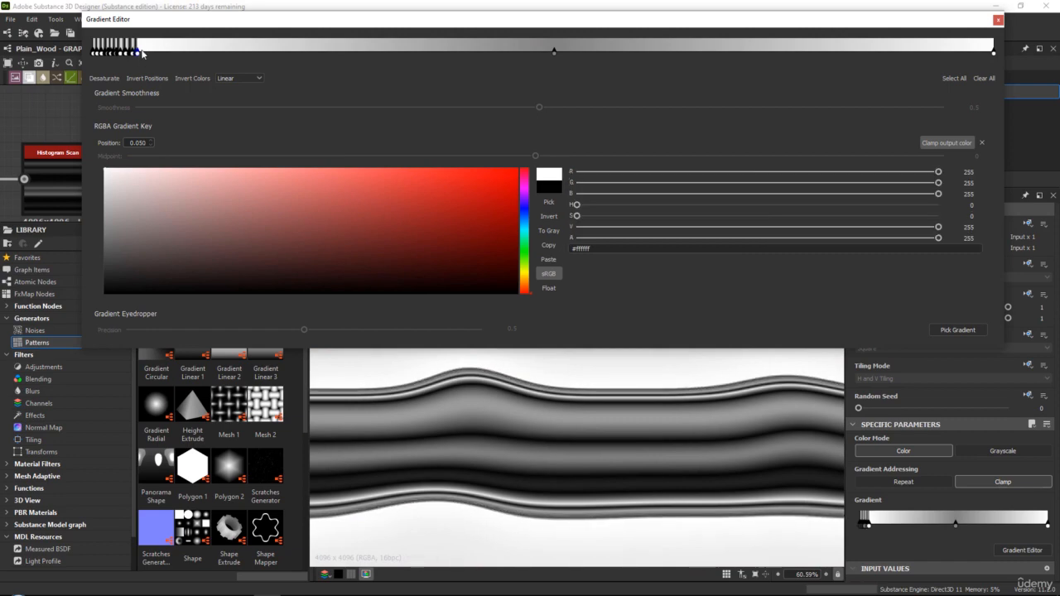
{"action": "left_click", "coordinate": [142, 52]}
{"action": "left_click_drag", "start_coordinate": [159, 190], "coordinate": [100, 296]}
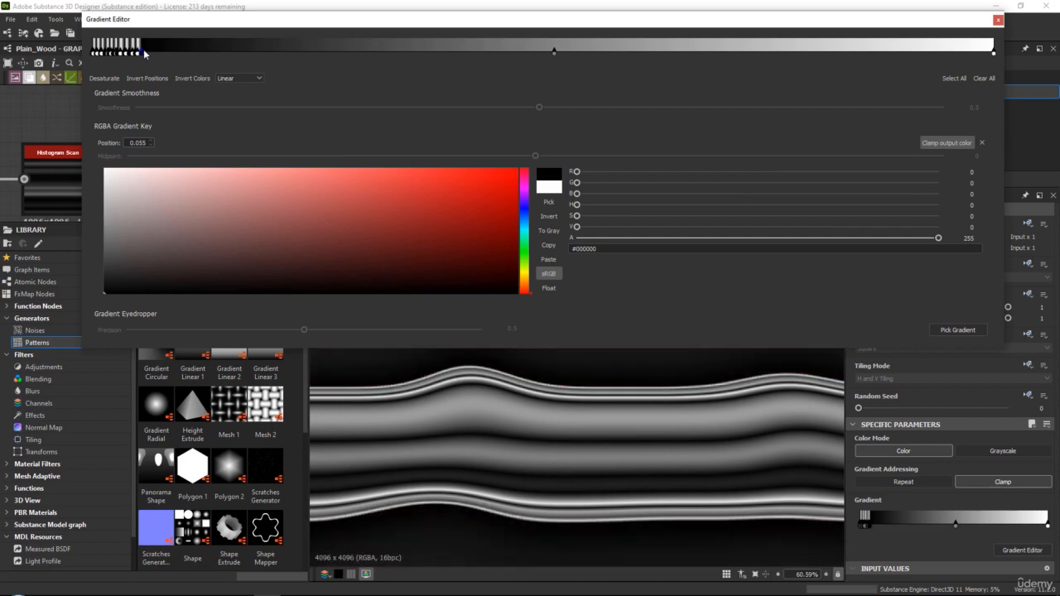
{"action": "left_click_drag", "start_coordinate": [157, 196], "coordinate": [96, 159]}
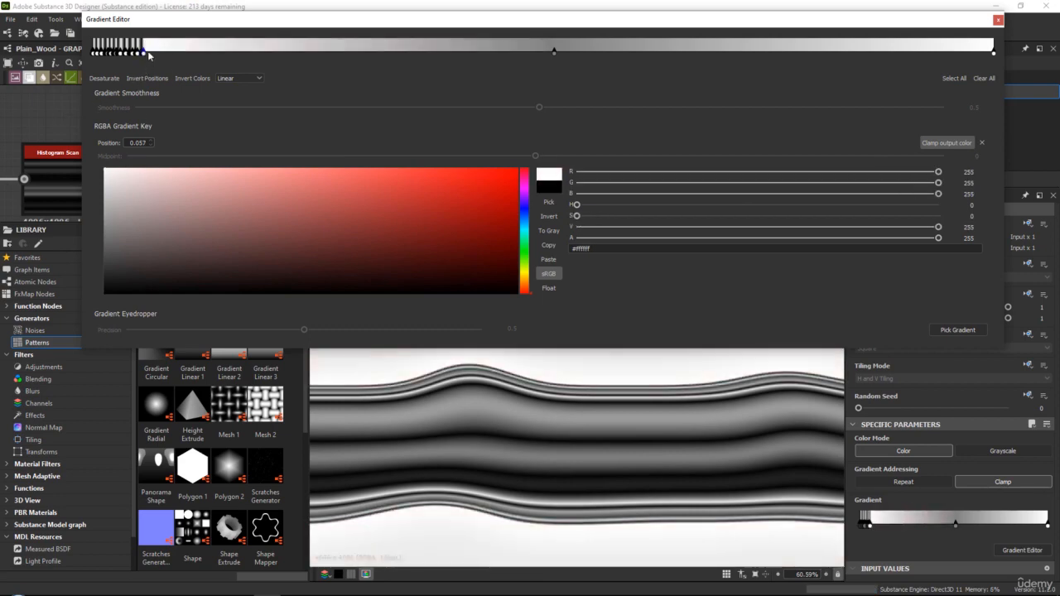
{"action": "left_click", "coordinate": [148, 52]}
{"action": "left_click_drag", "start_coordinate": [166, 208], "coordinate": [101, 295]}
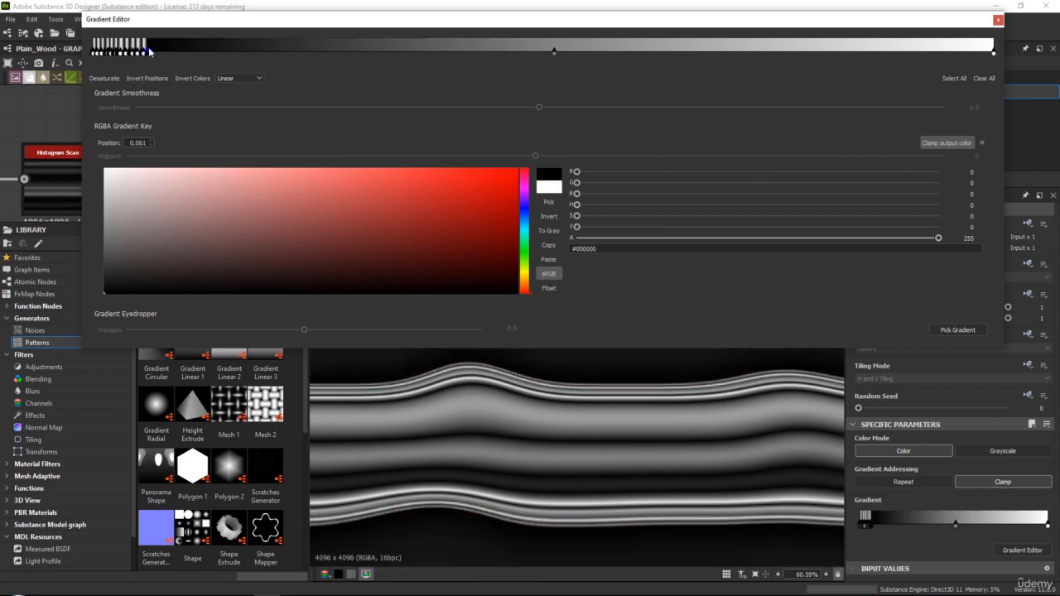
{"action": "left_click_drag", "start_coordinate": [137, 182], "coordinate": [98, 162]}
Inspect the grain lines in the 2D view and add a black gradient key at 0.066 and a white one at 0.069
{"action": "scroll", "coordinate": [556, 451], "scroll_direction": "down", "scroll_amount": 6}
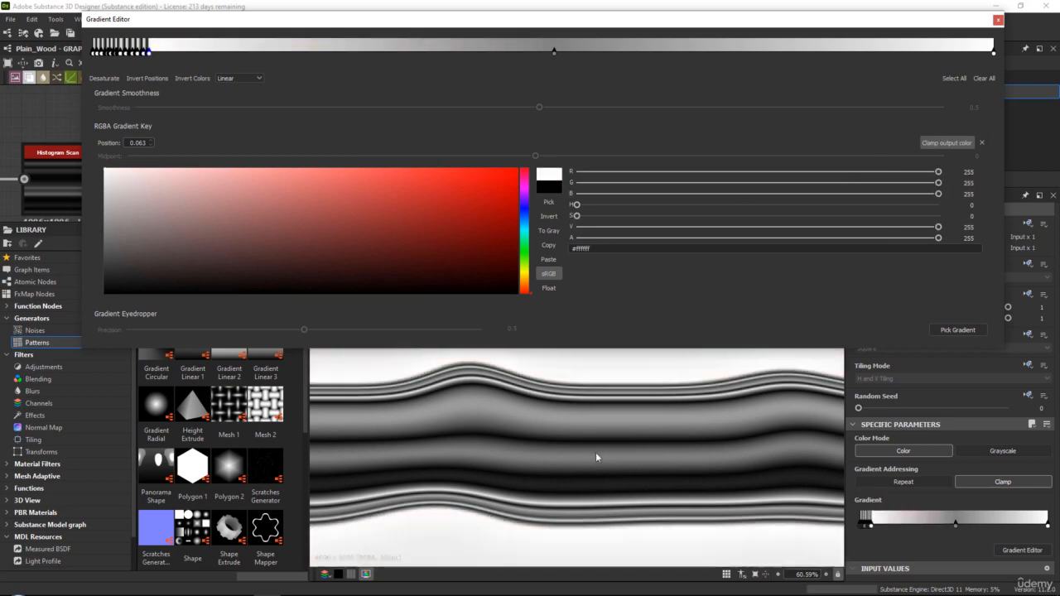
{"action": "scroll", "coordinate": [556, 451], "scroll_direction": "up", "scroll_amount": 2}
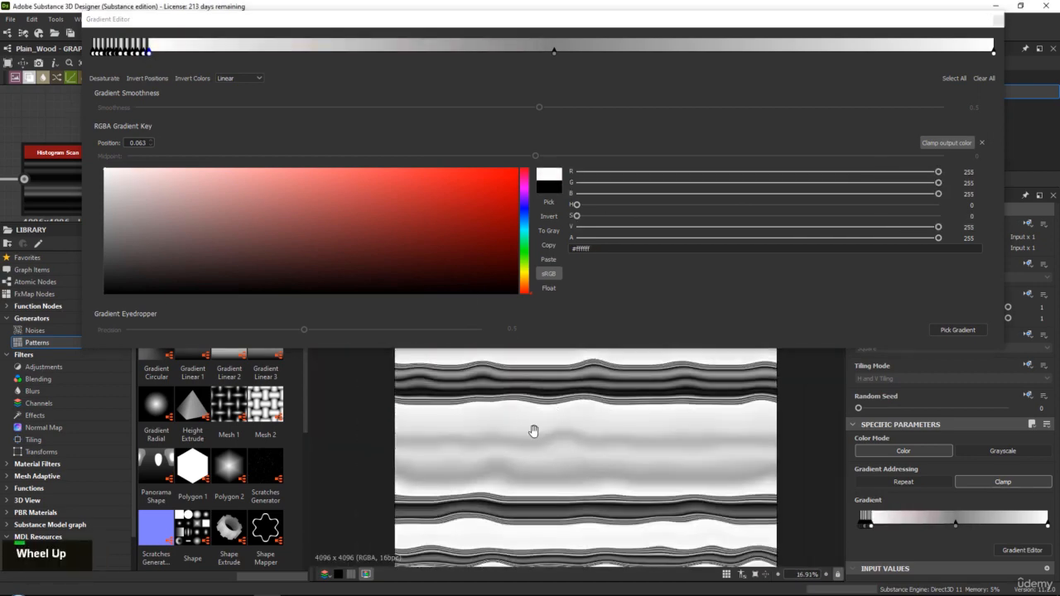
{"action": "scroll", "coordinate": [563, 410], "scroll_direction": "up", "scroll_amount": 3}
{"action": "scroll", "coordinate": [573, 439], "scroll_direction": "down", "scroll_amount": 4}
{"action": "scroll", "coordinate": [572, 439], "scroll_direction": "up", "scroll_amount": 6}
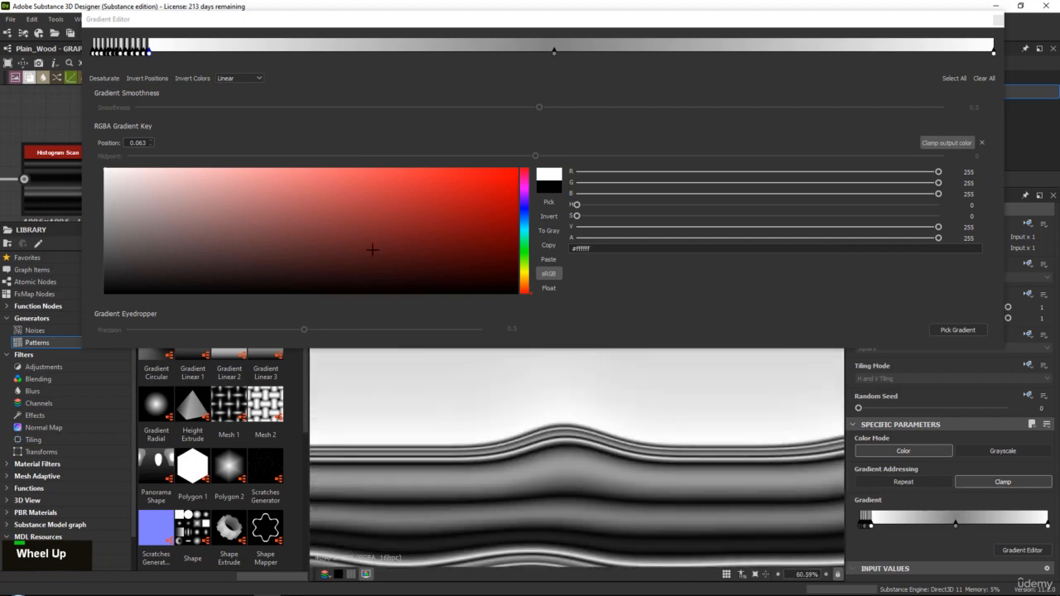
{"action": "mouse_move", "coordinate": [509, 487]}
{"action": "middle_mouse_down"}
{"action": "mouse_move", "coordinate": [499, 476]}
{"action": "mouse_move", "coordinate": [493, 499]}
{"action": "middle_mouse_up"}
{"action": "middle_click_drag", "start_coordinate": [488, 419], "coordinate": [472, 479]}
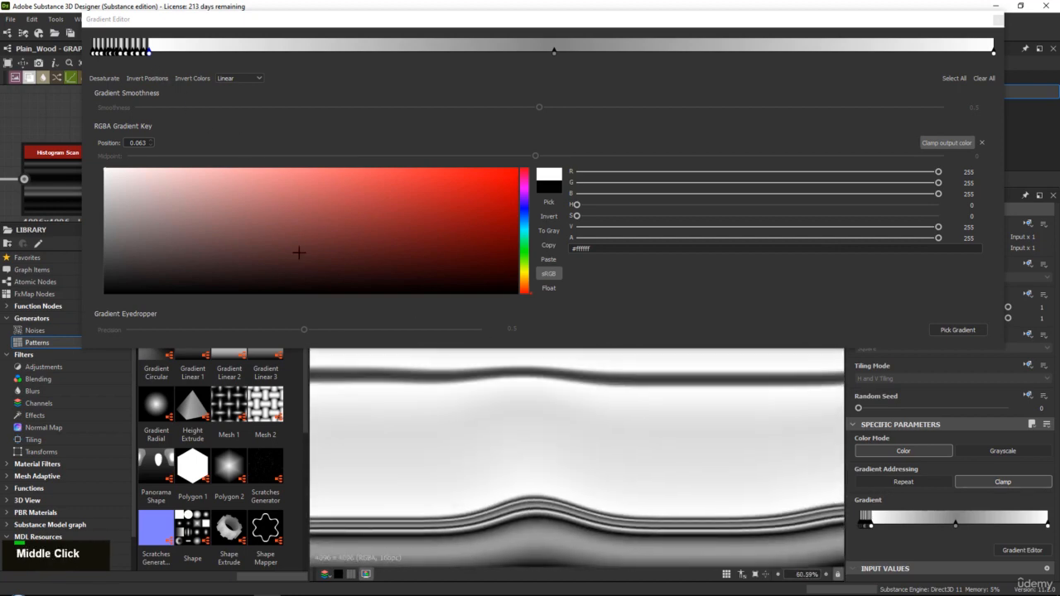
{"action": "left_click", "coordinate": [152, 51]}
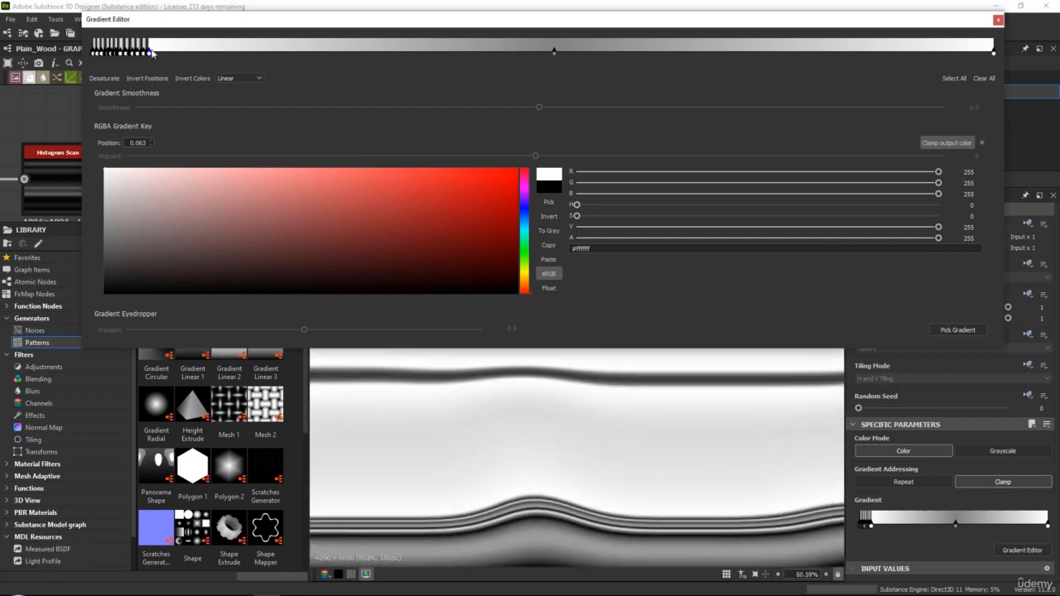
{"action": "left_click_drag", "start_coordinate": [157, 209], "coordinate": [102, 296]}
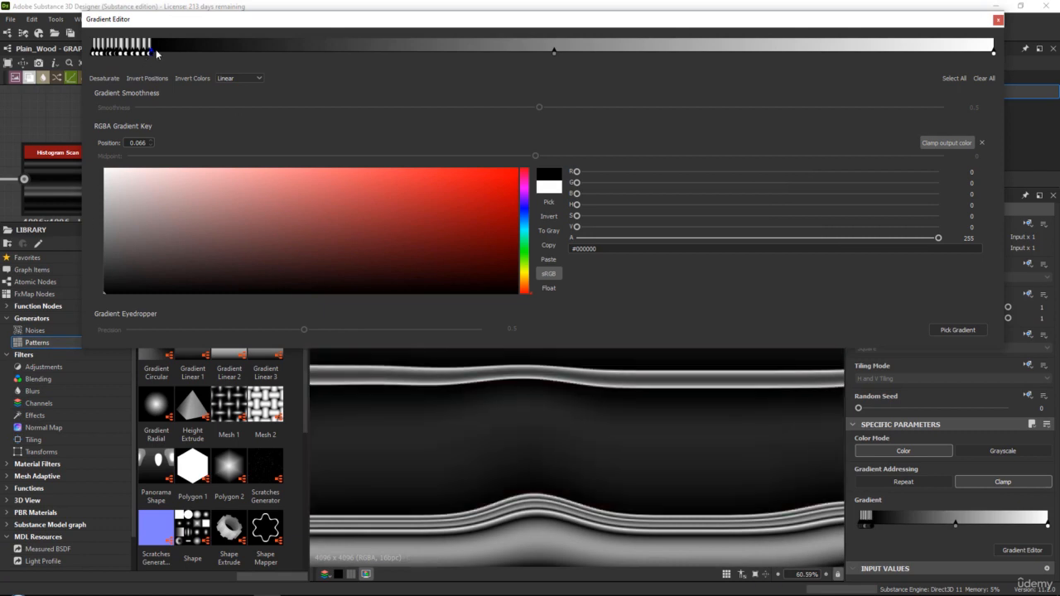
{"action": "left_click", "coordinate": [155, 51]}
{"action": "left_click_drag", "start_coordinate": [140, 196], "coordinate": [101, 165]}
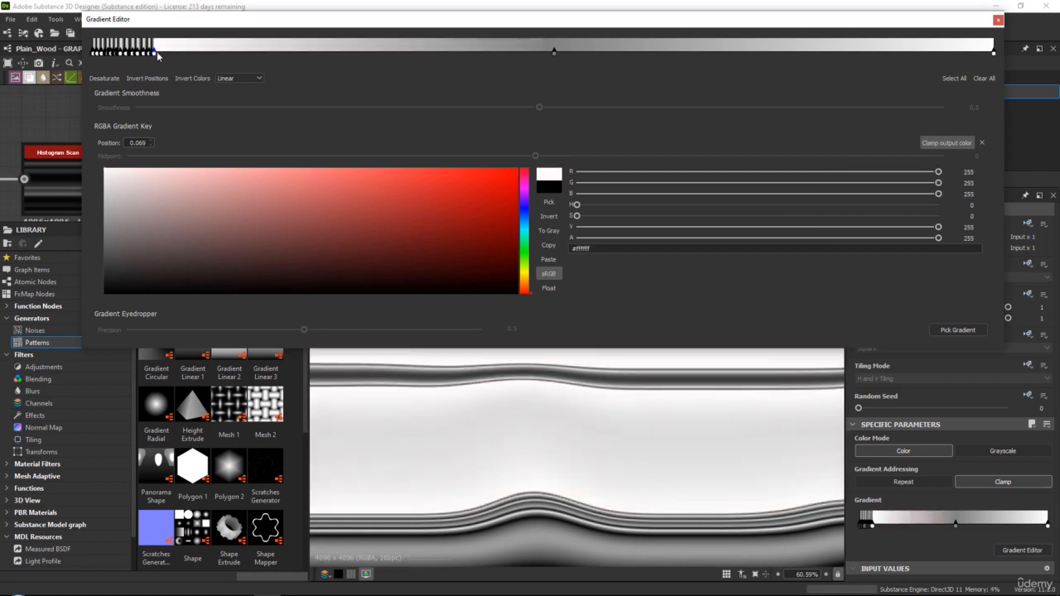
Add a black gradient key at 0.071 and a white key nudged in closely after it
{"action": "left_click", "coordinate": [158, 51]}
{"action": "left_click_drag", "start_coordinate": [124, 224], "coordinate": [101, 296]}
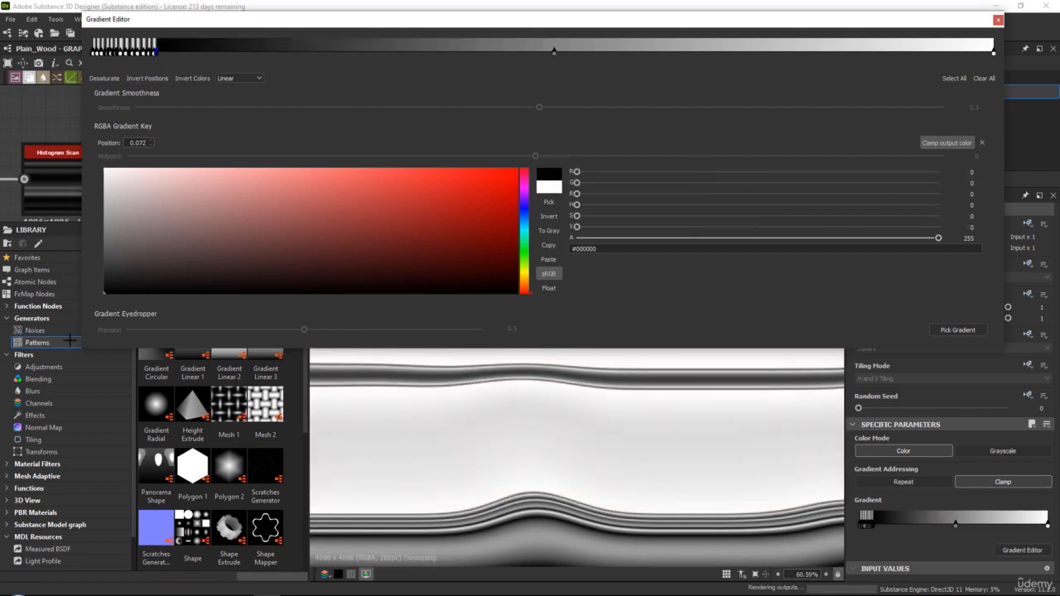
{"action": "mouse_move", "coordinate": [155, 55]}
{"action": "left_mouse_down"}
{"action": "mouse_move", "coordinate": [199, 55]}
{"action": "mouse_move", "coordinate": [157, 54]}
{"action": "left_mouse_up"}
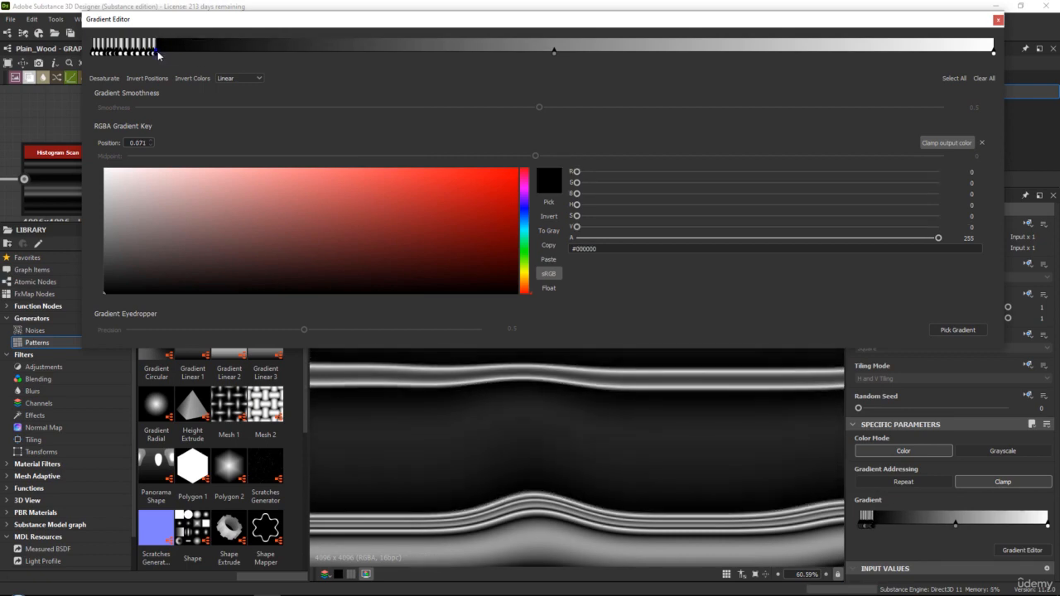
{"action": "left_click", "coordinate": [160, 54]}
{"action": "left_click_drag", "start_coordinate": [133, 187], "coordinate": [55, 88]}
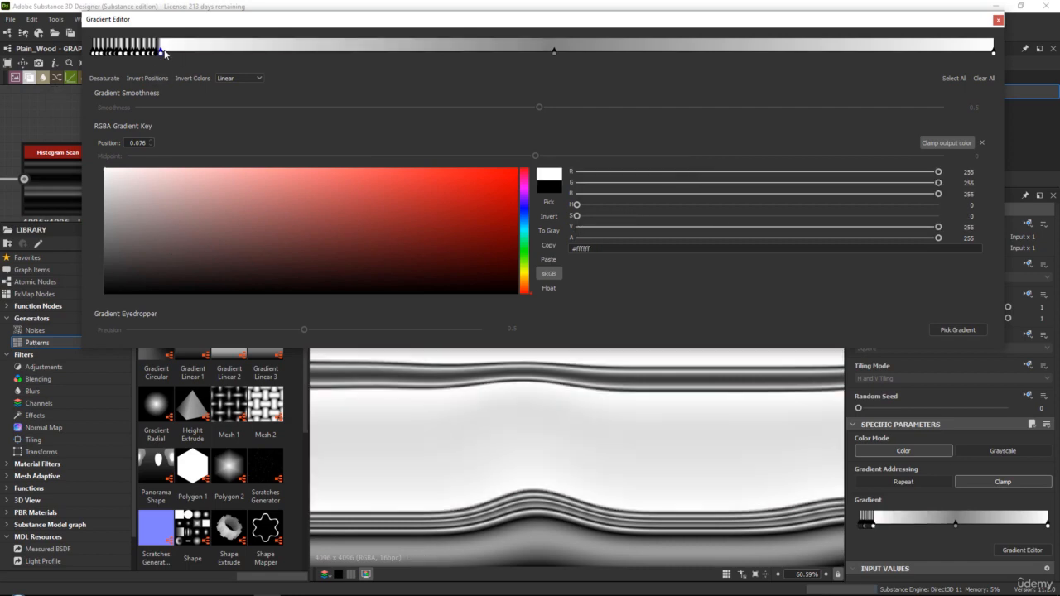
{"action": "left_click_drag", "start_coordinate": [160, 54], "coordinate": [157, 54]}
Append another black and white key pair to the alternating gradient, moving both keys close to the preceding ones
{"action": "left_click", "coordinate": [164, 54]}
{"action": "left_click_drag", "start_coordinate": [144, 187], "coordinate": [89, 306]}
{"action": "left_click_drag", "start_coordinate": [164, 54], "coordinate": [162, 54]}
{"action": "left_click", "coordinate": [168, 54]}
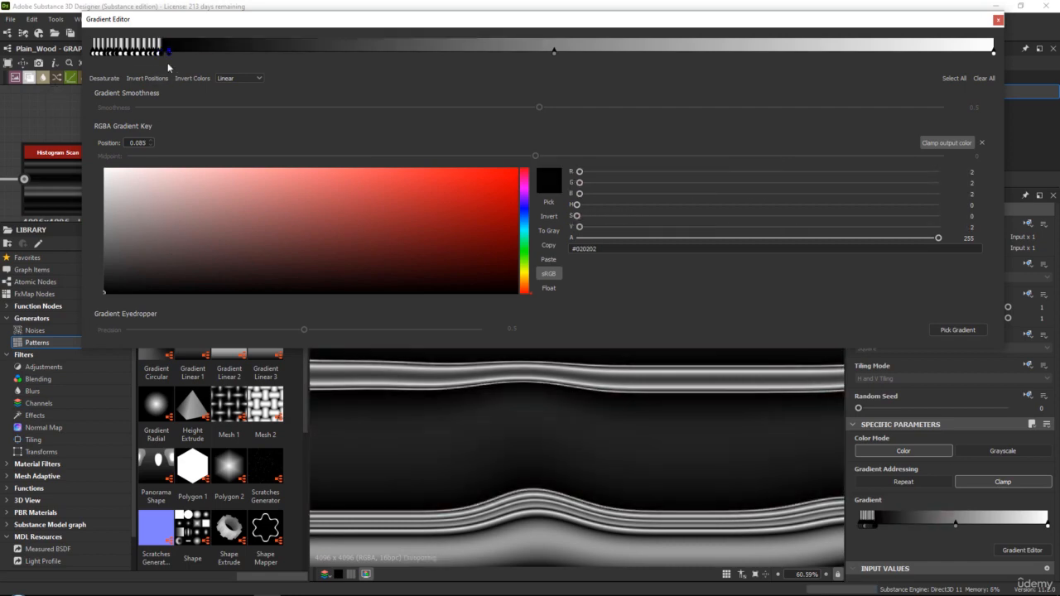
{"action": "left_click_drag", "start_coordinate": [134, 187], "coordinate": [63, 89]}
{"action": "left_click_drag", "start_coordinate": [169, 54], "coordinate": [164, 53]}
Add a black gradient key at 0.082 and a white key at 0.085
{"action": "left_click", "coordinate": [169, 54]}
{"action": "left_click_drag", "start_coordinate": [151, 168], "coordinate": [104, 292]}
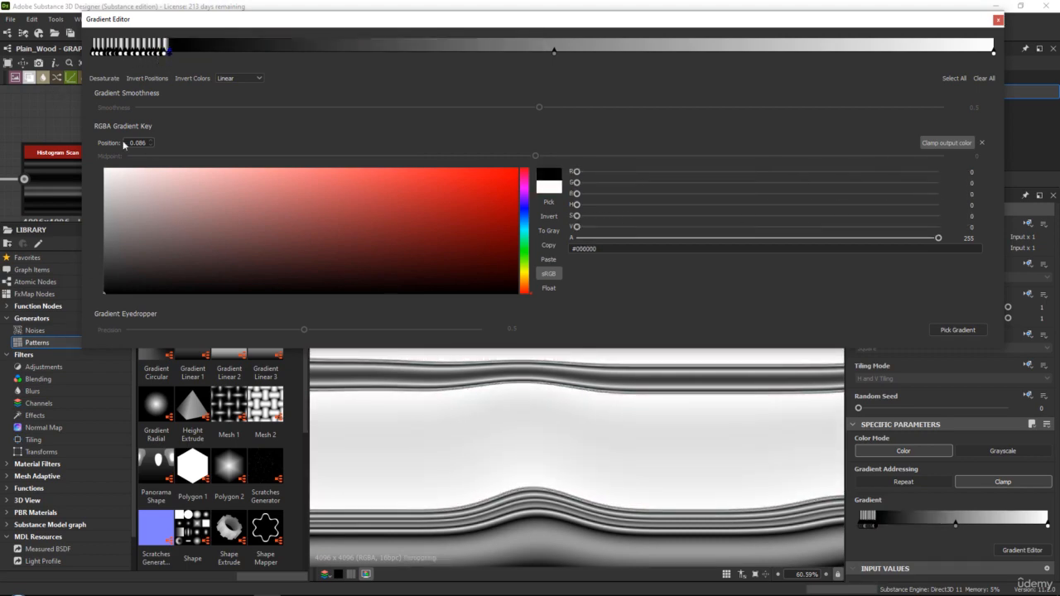
{"action": "left_click", "coordinate": [173, 53]}
{"action": "left_click_drag", "start_coordinate": [175, 190], "coordinate": [104, 168]}
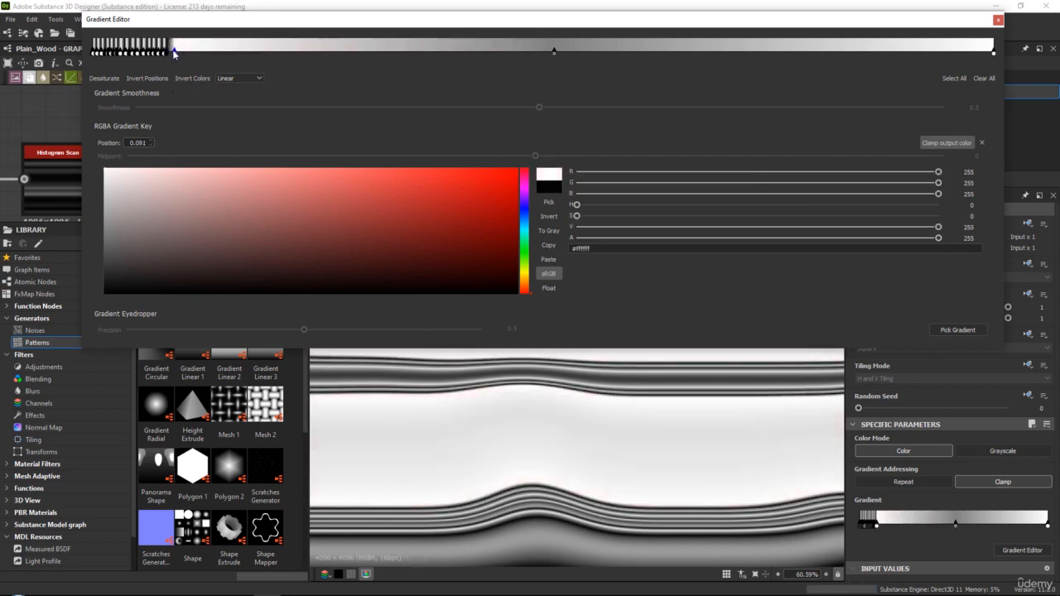
{"action": "left_click_drag", "start_coordinate": [174, 54], "coordinate": [169, 54]}
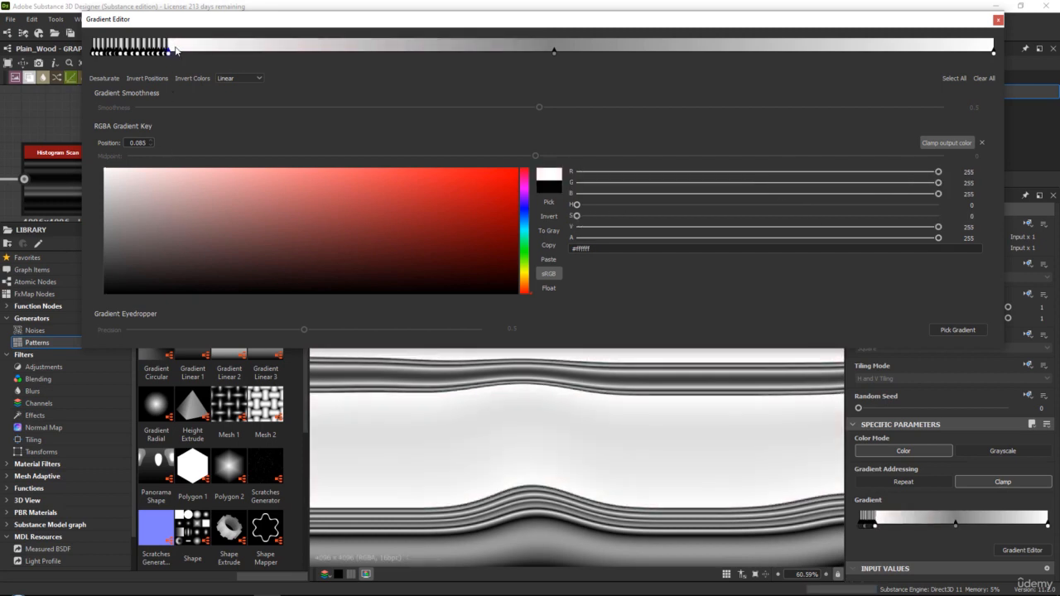
Add a black gradient key just past the last white one, followed by a white key at 0.088
{"action": "left_click", "coordinate": [176, 52]}
{"action": "left_click_drag", "start_coordinate": [171, 204], "coordinate": [105, 293]}
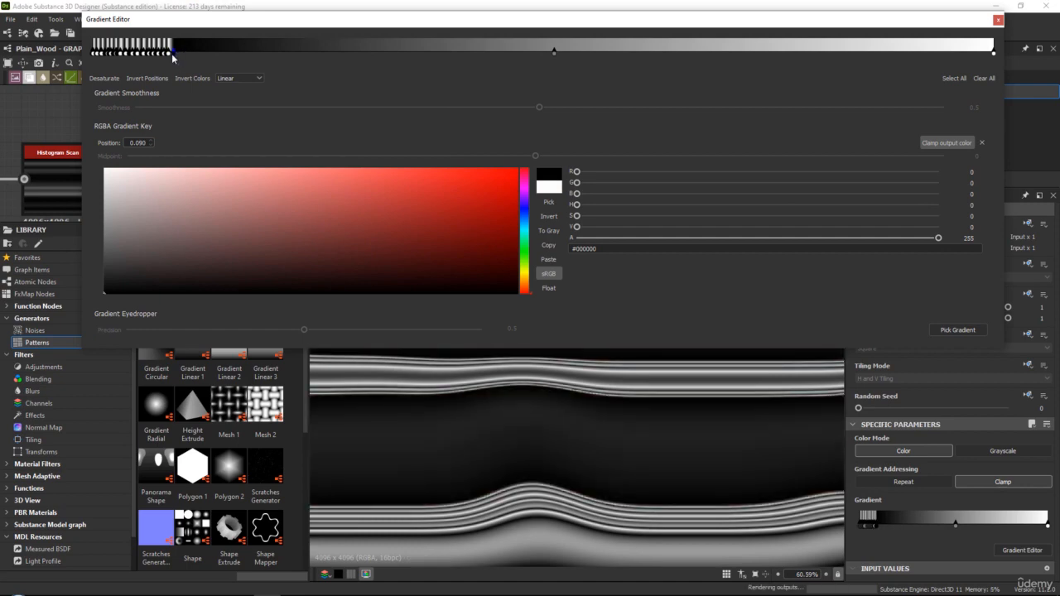
{"action": "left_click_drag", "start_coordinate": [172, 54], "coordinate": [171, 54]}
{"action": "left_click", "coordinate": [177, 51]}
{"action": "left_click_drag", "start_coordinate": [169, 197], "coordinate": [105, 168]}
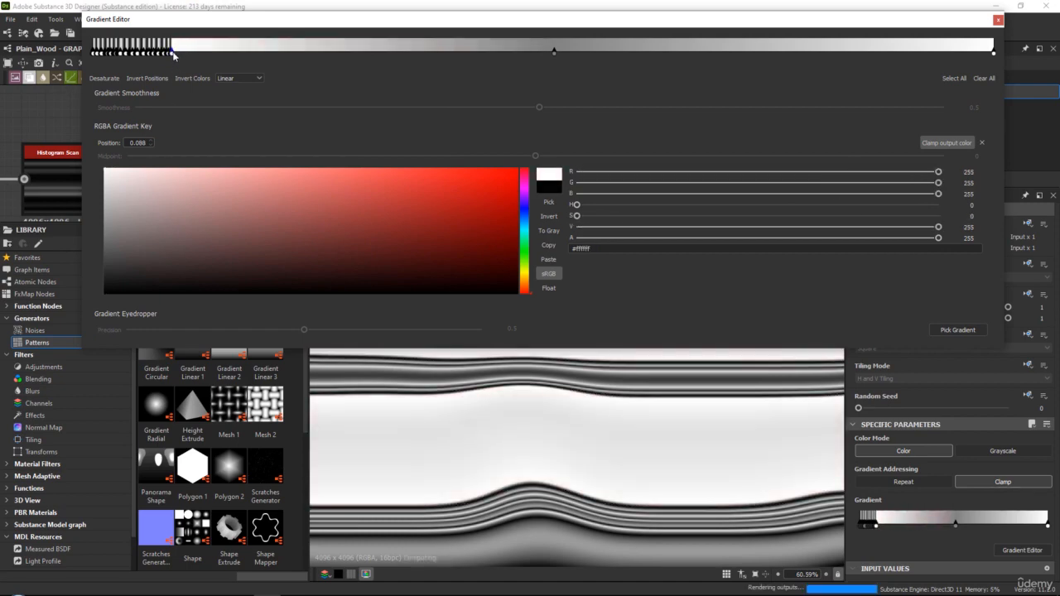
{"action": "left_click_drag", "start_coordinate": [180, 54], "coordinate": [173, 54]}
Continue the alternating gradient keys with black at 0.091 and white at 0.094
{"action": "left_click", "coordinate": [176, 50]}
{"action": "left_click_drag", "start_coordinate": [162, 208], "coordinate": [97, 295]}
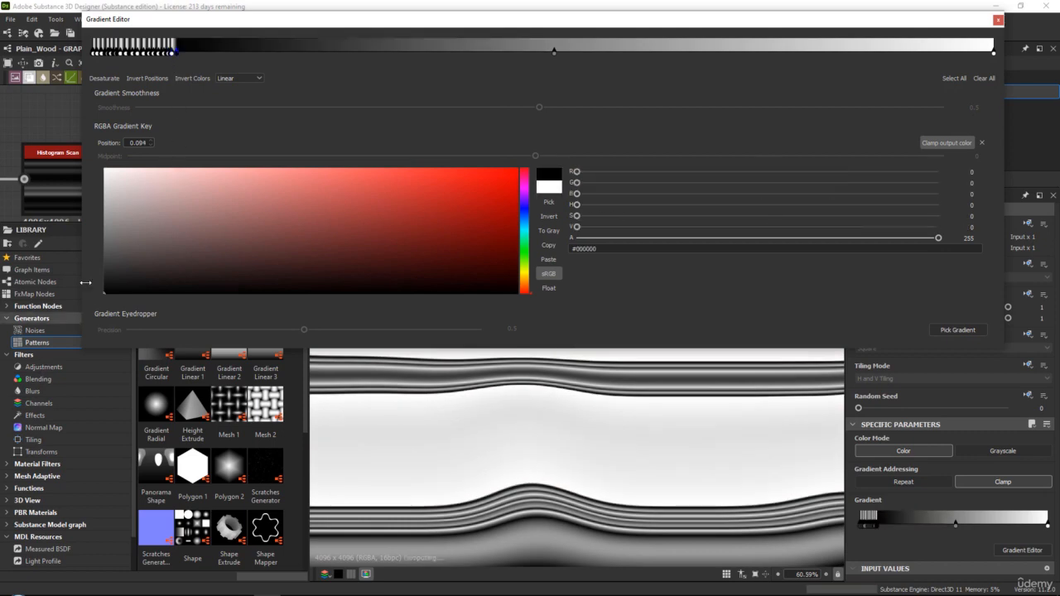
{"action": "left_click_drag", "start_coordinate": [177, 54], "coordinate": [175, 54]}
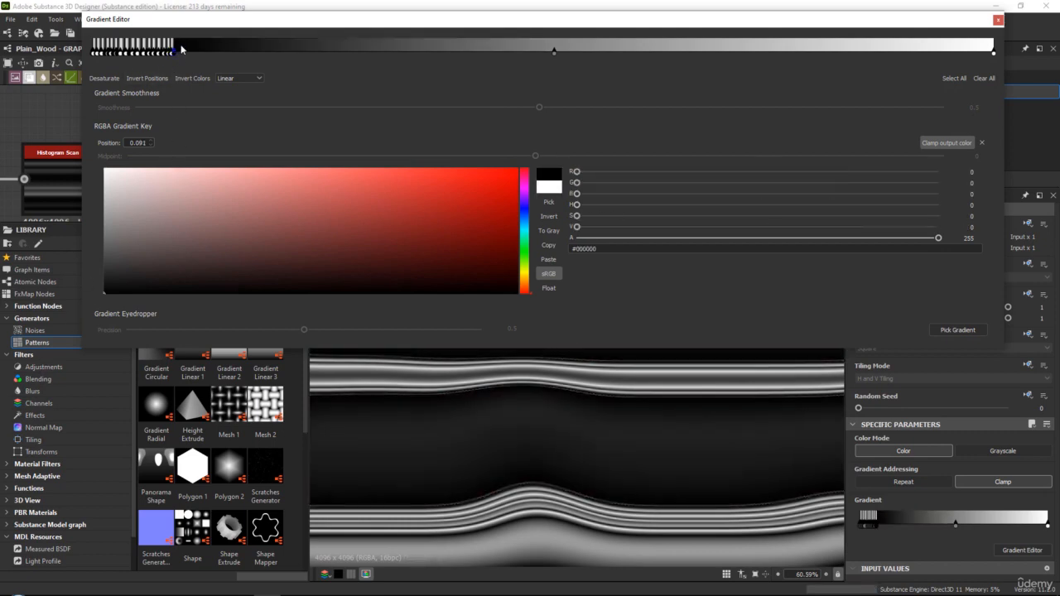
{"action": "left_click", "coordinate": [180, 48]}
{"action": "left_click_drag", "start_coordinate": [185, 208], "coordinate": [101, 166]}
{"action": "left_click_drag", "start_coordinate": [182, 53], "coordinate": [178, 55]}
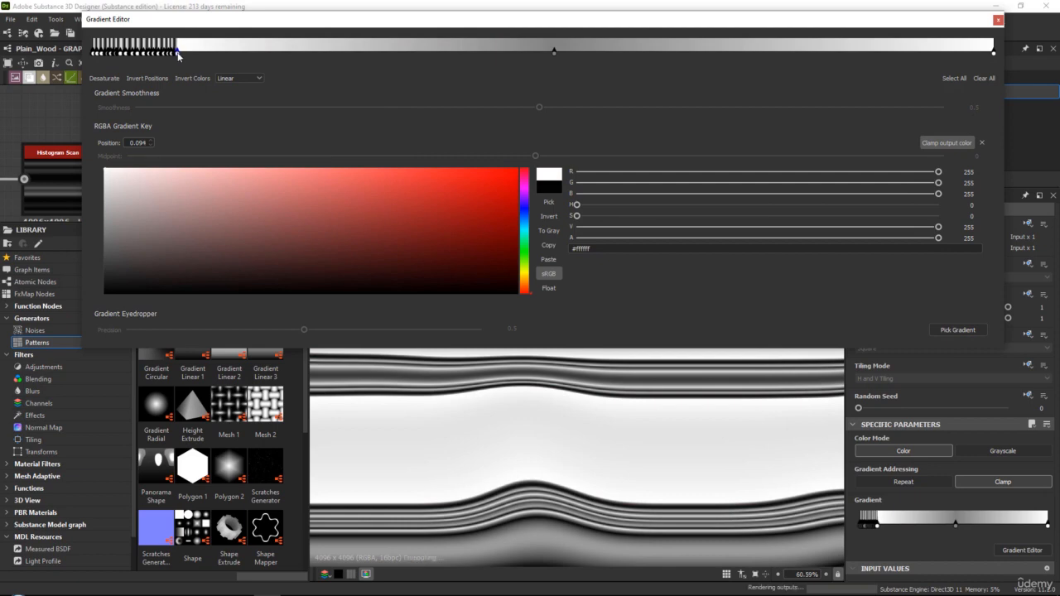
Add a black gradient key at 0.097 and a white key at 0.099, and select the black key at 0.091
{"action": "left_click", "coordinate": [182, 48]}
{"action": "left_click_drag", "start_coordinate": [162, 213], "coordinate": [99, 296]}
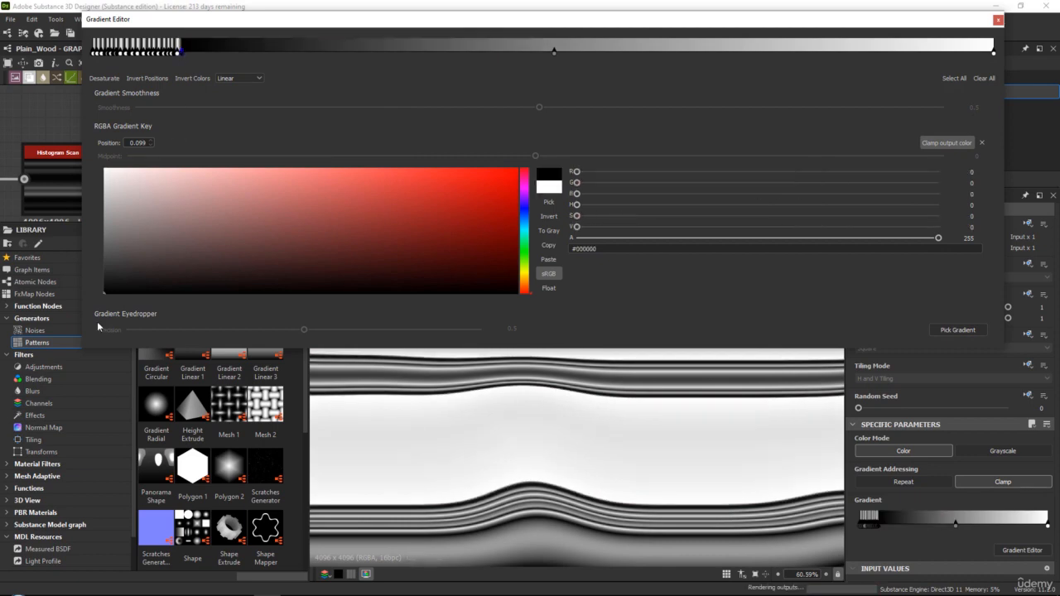
{"action": "left_click_drag", "start_coordinate": [183, 54], "coordinate": [179, 55]}
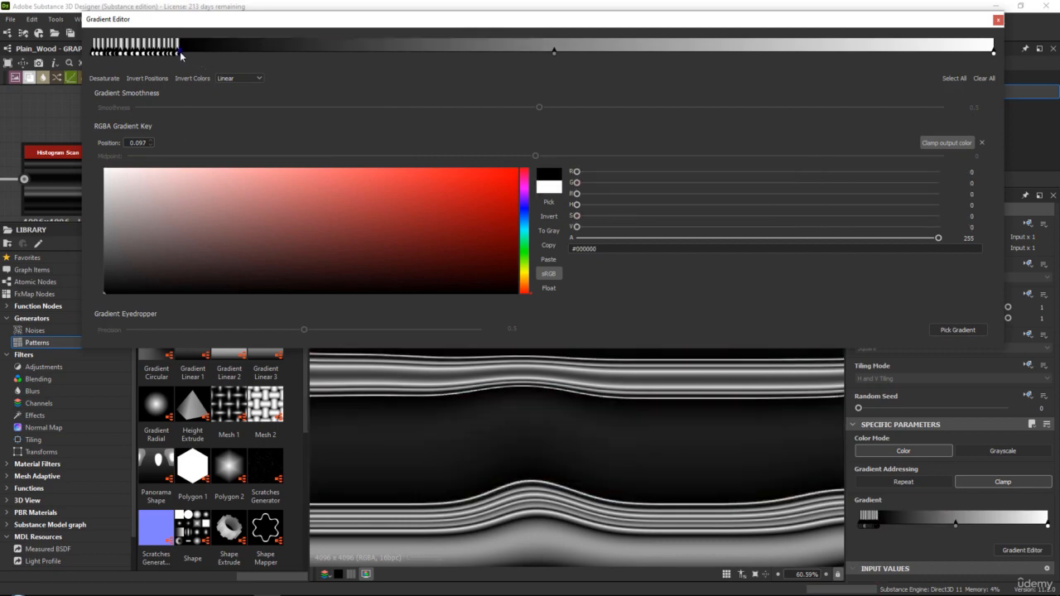
{"action": "left_click", "coordinate": [186, 48]}
{"action": "left_click_drag", "start_coordinate": [170, 170], "coordinate": [73, 98]}
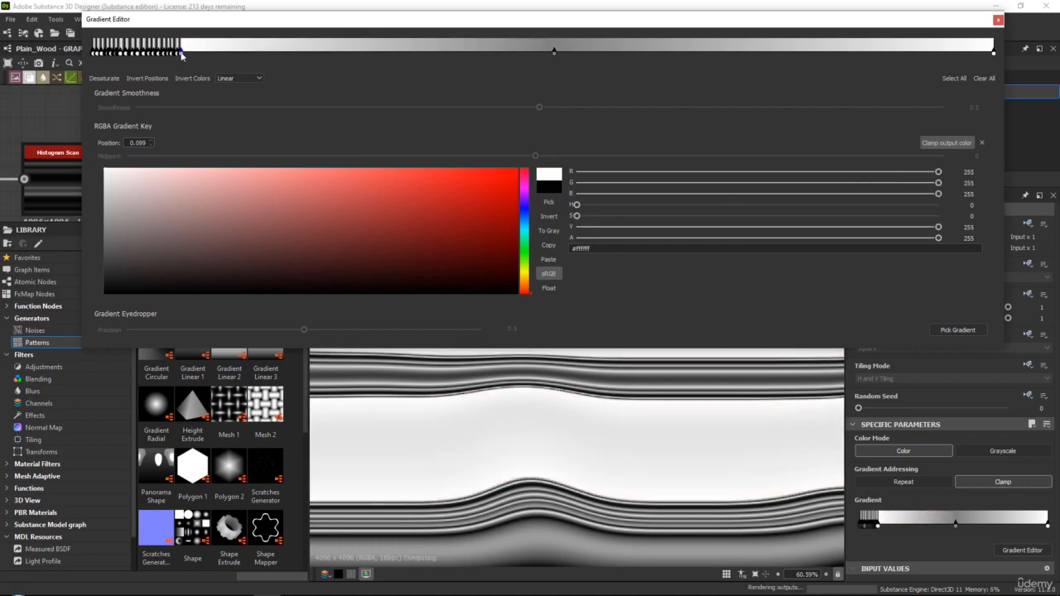
{"action": "left_click_drag", "start_coordinate": [184, 53], "coordinate": [182, 53]}
{"action": "left_click", "coordinate": [176, 53]}
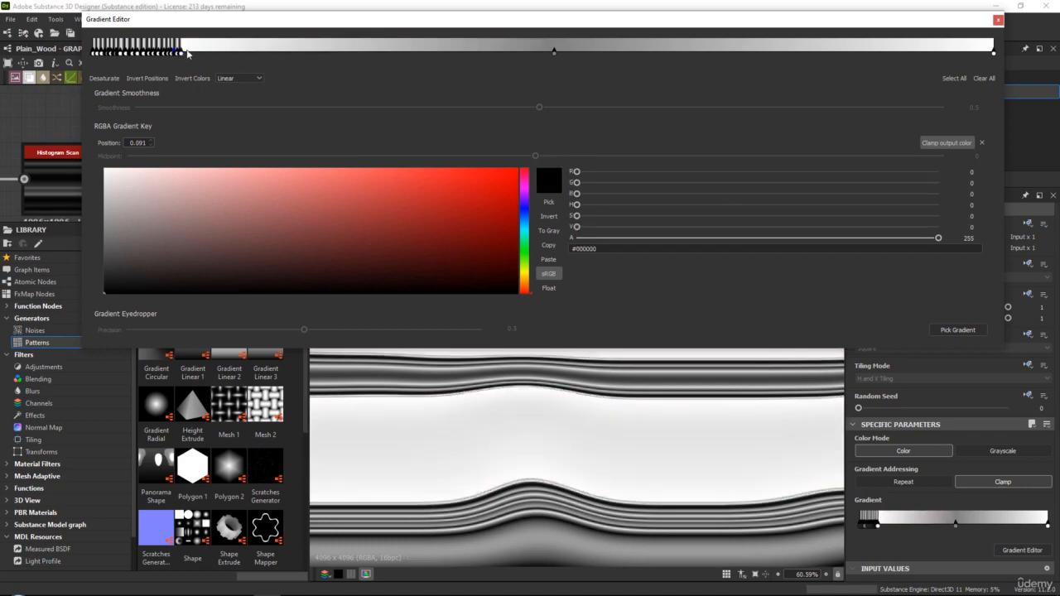
Add a black gradient key at 0.101 and a white key at 0.103
{"action": "left_click", "coordinate": [184, 50]}
{"action": "left_click_drag", "start_coordinate": [171, 184], "coordinate": [96, 303]}
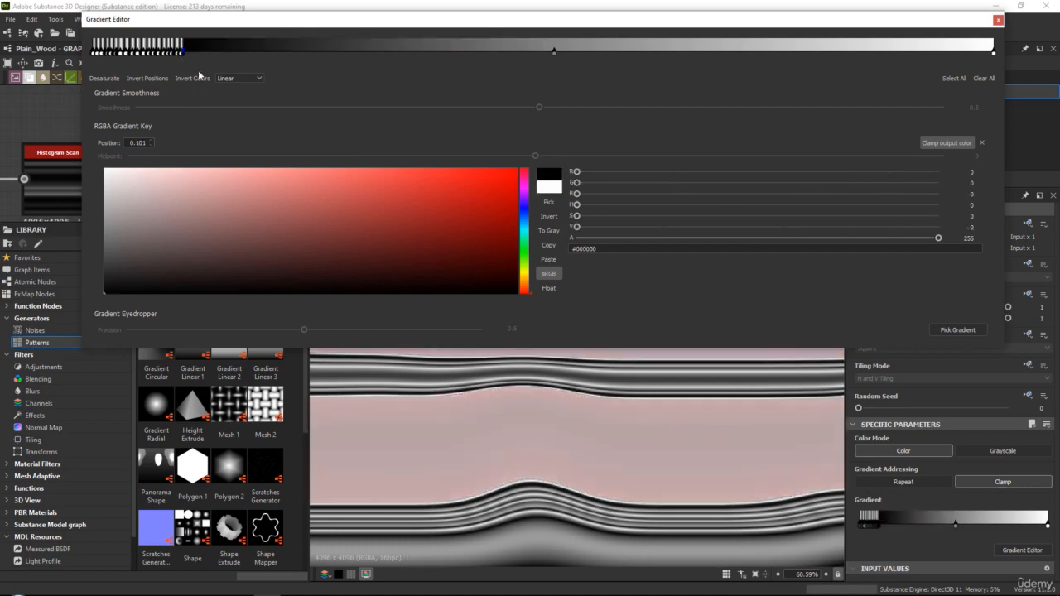
{"action": "left_click_drag", "start_coordinate": [158, 196], "coordinate": [97, 161]}
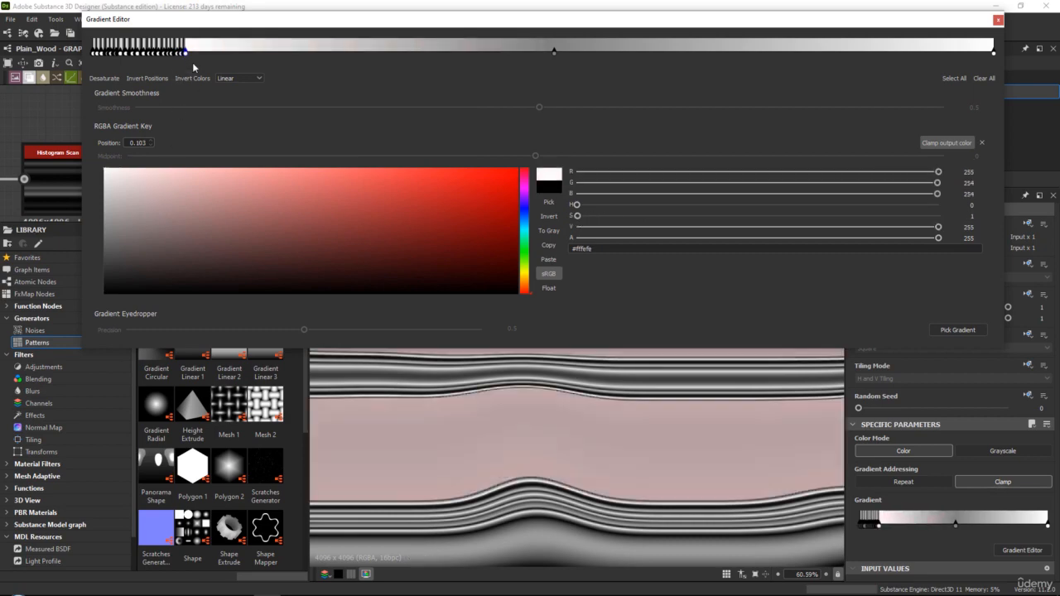
Continue the alternating gradient keys with black at 0.107 and white at 0.111
{"action": "left_click", "coordinate": [188, 51]}
{"action": "left_click_drag", "start_coordinate": [171, 217], "coordinate": [99, 298]}
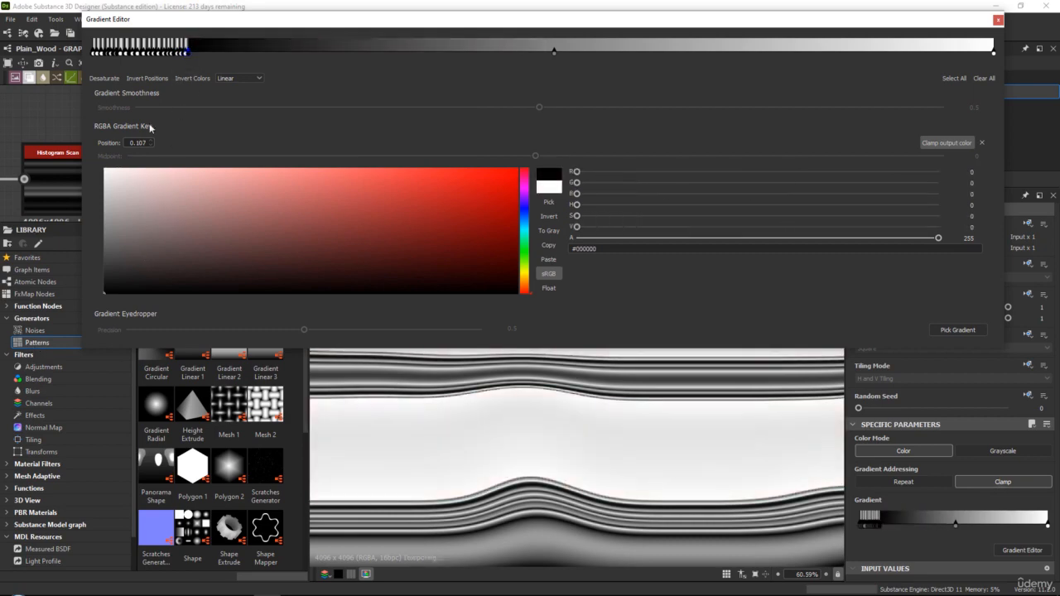
{"action": "left_click_drag", "start_coordinate": [167, 190], "coordinate": [97, 162]}
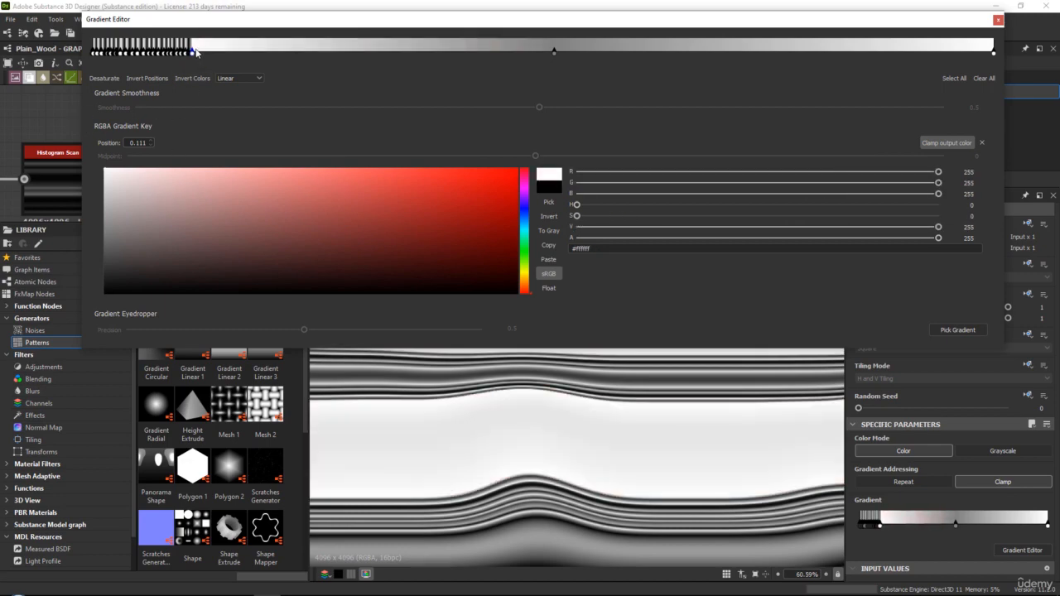
Add a black gradient key just past the last white one, followed by white at 0.118 and black at 0.121
{"action": "left_click", "coordinate": [197, 52]}
{"action": "left_click_drag", "start_coordinate": [165, 167], "coordinate": [105, 293]}
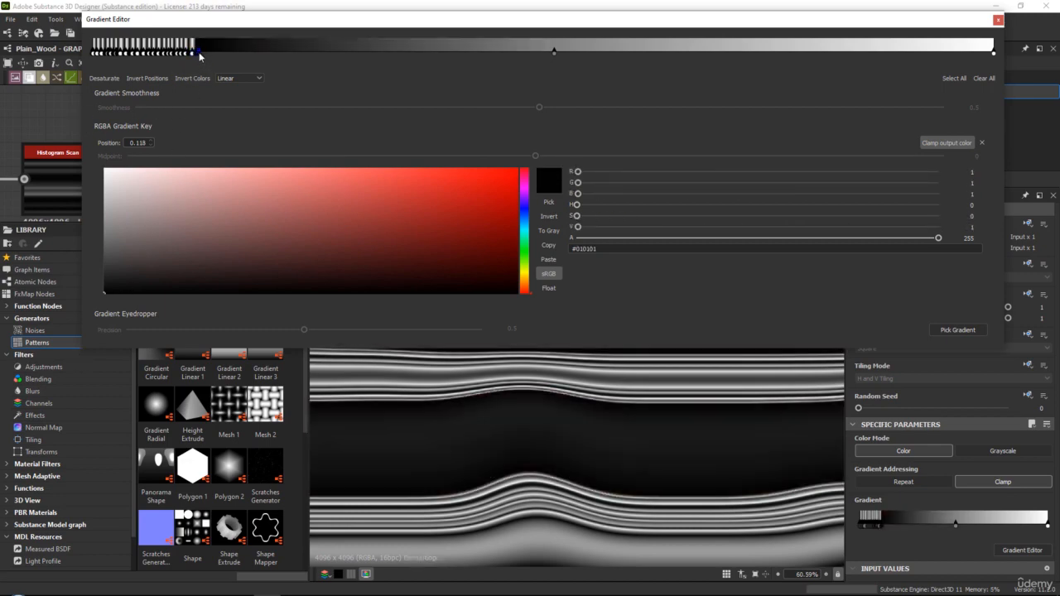
{"action": "left_click", "coordinate": [199, 52]}
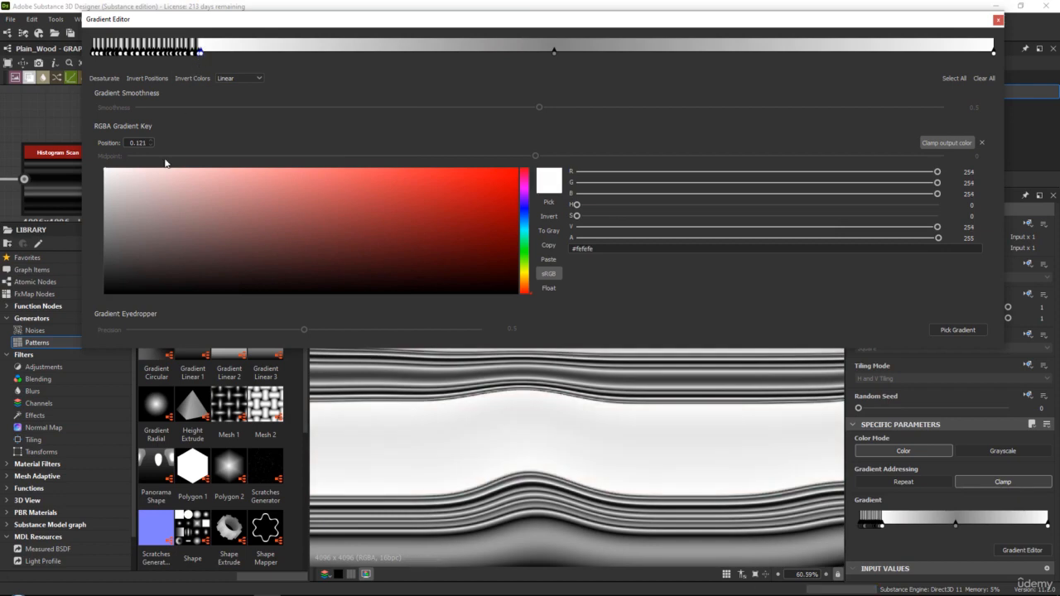
{"action": "left_click_drag", "start_coordinate": [147, 211], "coordinate": [103, 294]}
Examine the grain lines up close and as a whole in the 2D view, closing the gradient editor
{"action": "scroll", "coordinate": [602, 471], "scroll_direction": "down", "scroll_amount": 5}
{"action": "scroll", "coordinate": [602, 471], "scroll_direction": "up", "scroll_amount": 3}
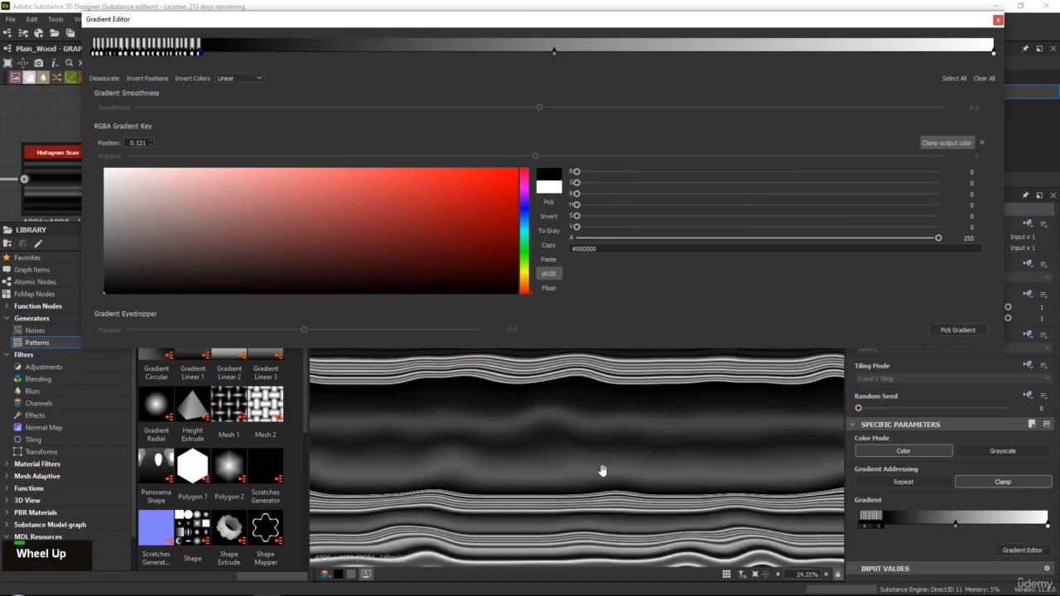
{"action": "middle_click_drag", "start_coordinate": [602, 471], "coordinate": [561, 450]}
{"action": "scroll", "coordinate": [571, 389], "scroll_direction": "up", "scroll_amount": 4}
{"action": "middle_click_drag", "start_coordinate": [571, 389], "coordinate": [521, 426]}
{"action": "scroll", "coordinate": [523, 414], "scroll_direction": "up", "scroll_amount": 5}
{"action": "scroll", "coordinate": [535, 449], "scroll_direction": "down", "scroll_amount": 3}
{"action": "scroll", "coordinate": [553, 482], "scroll_direction": "up", "scroll_amount": 2}
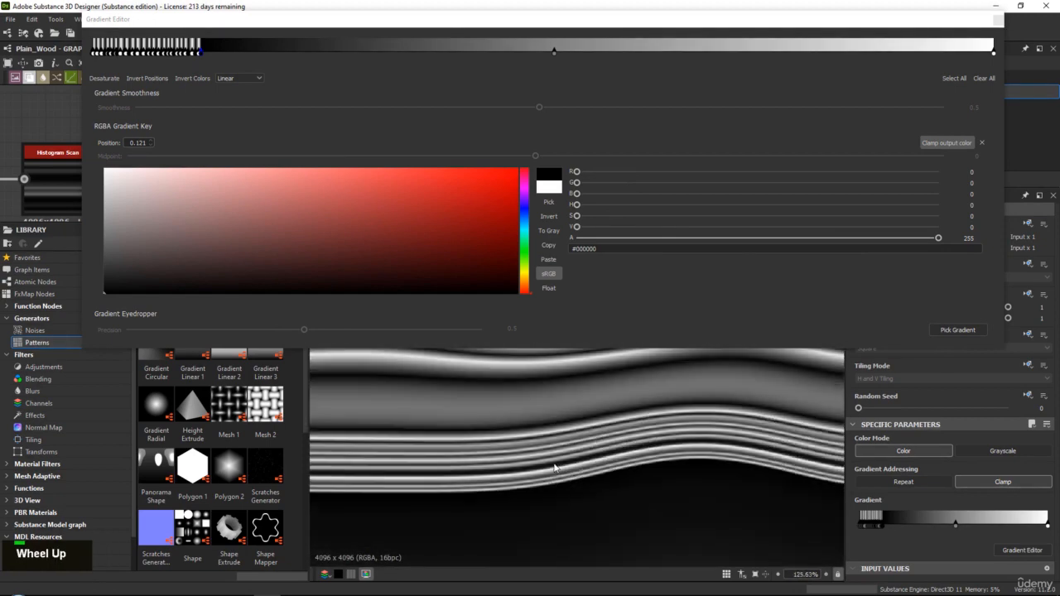
{"action": "scroll", "coordinate": [521, 470], "scroll_direction": "down", "scroll_amount": 5}
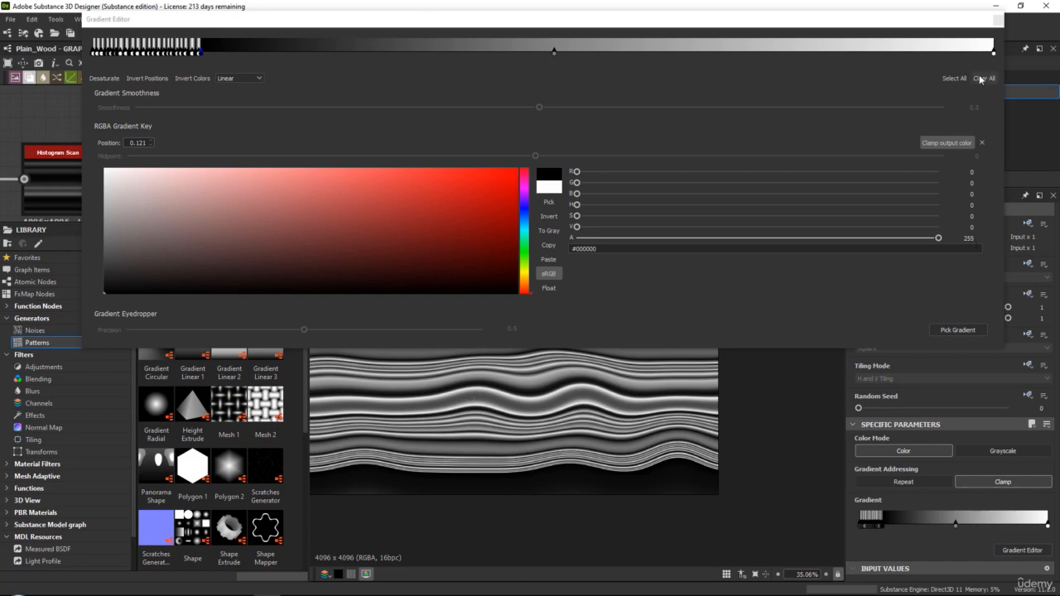
{"action": "left_click", "coordinate": [997, 20]}
{"action": "middle_click_drag", "start_coordinate": [514, 408], "coordinate": [564, 403]}
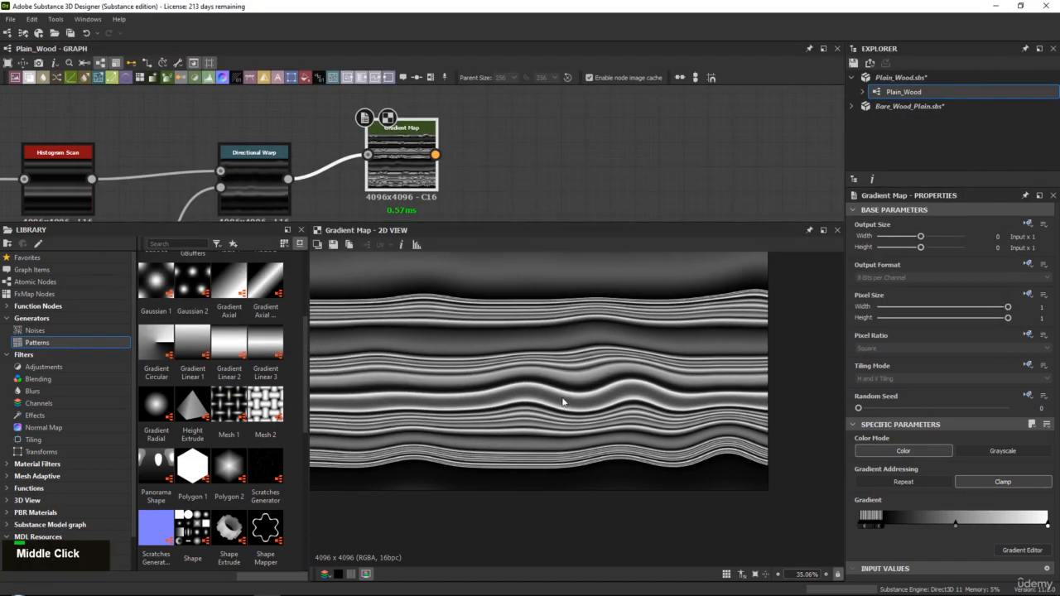
{"action": "scroll", "coordinate": [564, 403], "scroll_direction": "up", "scroll_amount": 1}
Set the Blur HQ Grayscale node's intensity to 3.06, comparing the grain lines in the Gradient Map output
{"action": "middle_click_drag", "start_coordinate": [385, 138], "coordinate": [675, 118]}
{"action": "left_click", "coordinate": [225, 145]}
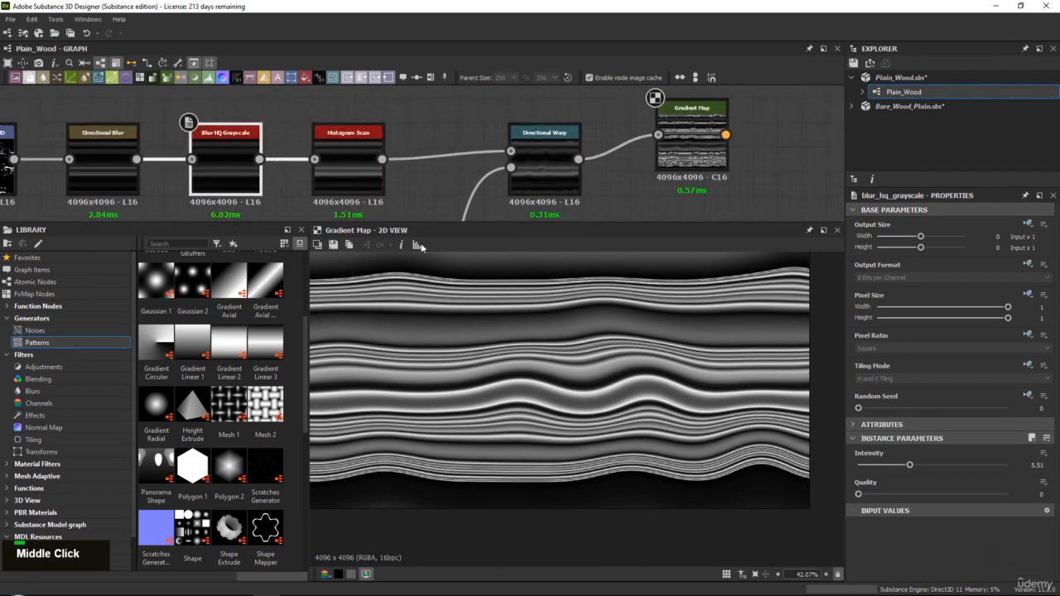
{"action": "scroll", "coordinate": [828, 464], "scroll_direction": "up", "scroll_amount": 4}
{"action": "mouse_move", "coordinate": [907, 466]}
{"action": "left_mouse_down"}
{"action": "mouse_move", "coordinate": [880, 465]}
{"action": "mouse_move", "coordinate": [897, 465]}
{"action": "left_mouse_up"}
{"action": "scroll", "coordinate": [597, 375], "scroll_direction": "down", "scroll_amount": 11}
{"action": "middle_click_drag", "start_coordinate": [596, 377], "coordinate": [655, 489]}
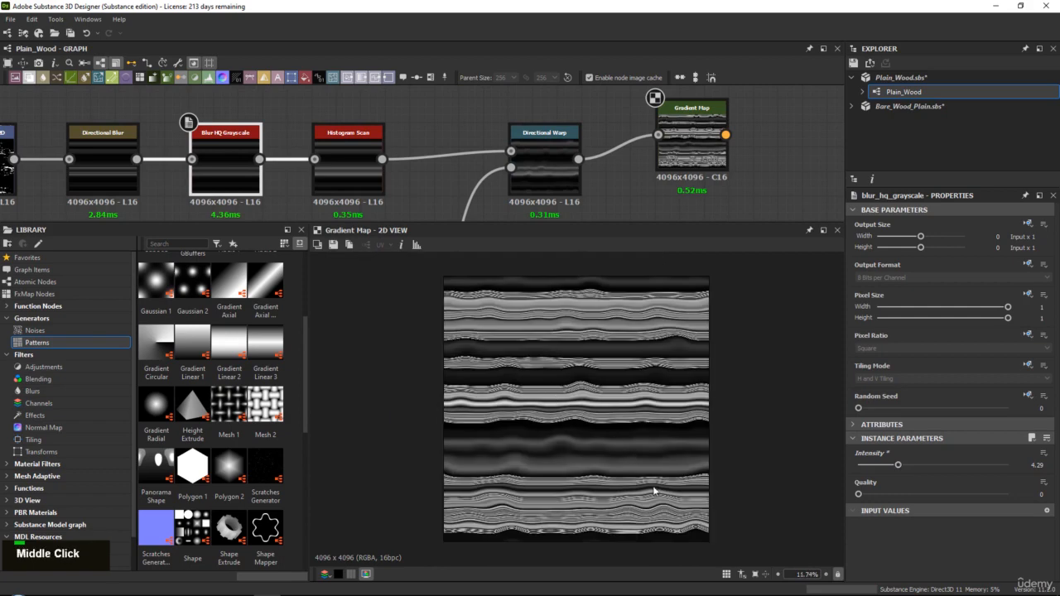
{"action": "scroll", "coordinate": [654, 488], "scroll_direction": "up", "scroll_amount": 5}
{"action": "middle_click_drag", "start_coordinate": [643, 454], "coordinate": [631, 419]}
{"action": "left_click_drag", "start_coordinate": [897, 466], "coordinate": [887, 466]}
{"action": "scroll", "coordinate": [670, 498], "scroll_direction": "up", "scroll_amount": 2}
{"action": "middle_click_drag", "start_coordinate": [648, 504], "coordinate": [597, 447]}
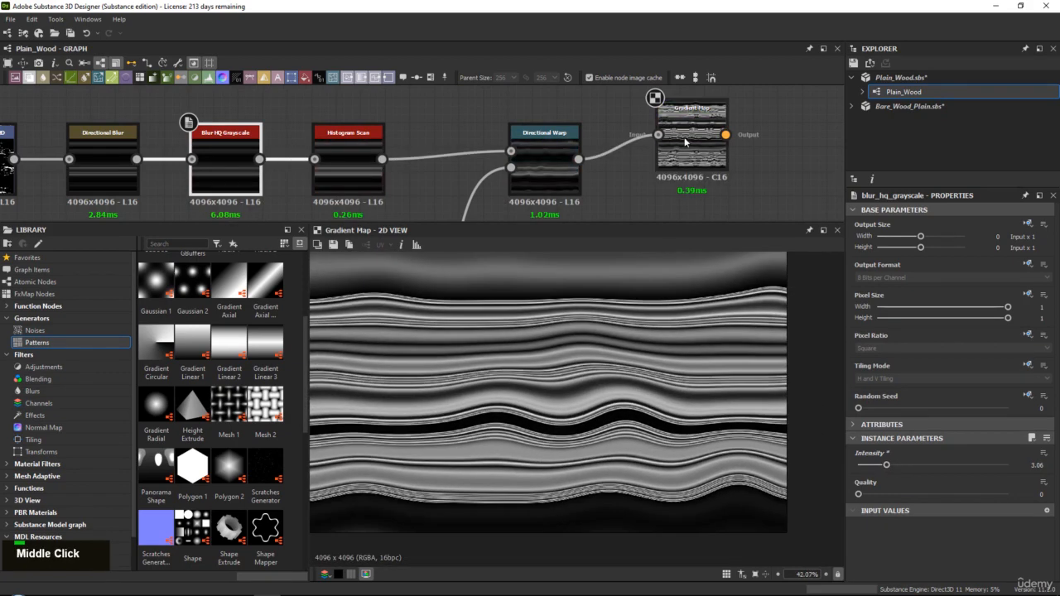
Reopen the Gradient Map's gradient in a widened editor and move the mid-gray key to 0.673
{"action": "left_click", "coordinate": [686, 141]}
{"action": "left_click", "coordinate": [1022, 551]}
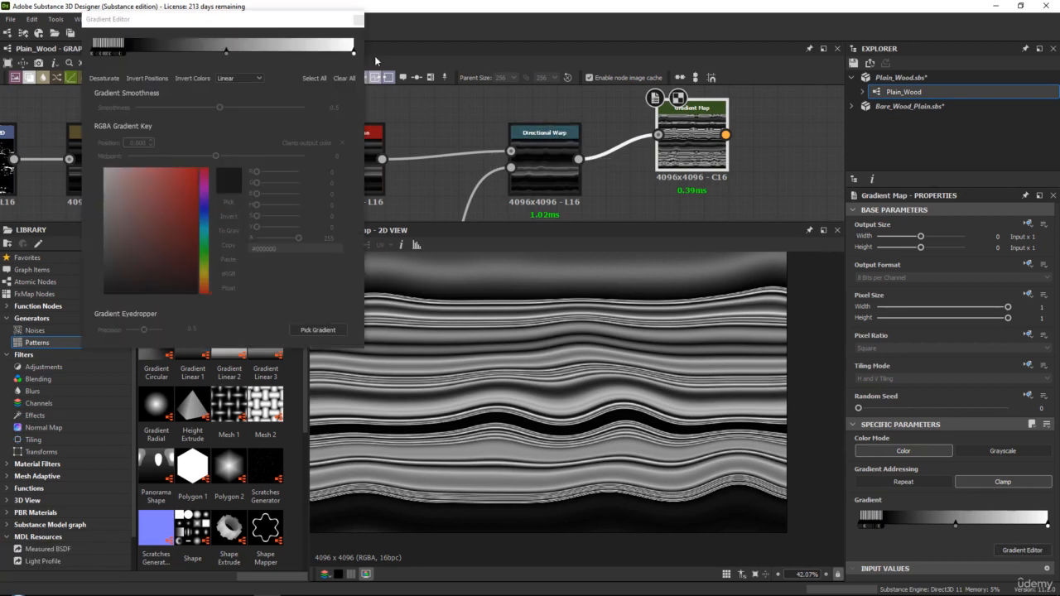
{"action": "left_click_drag", "start_coordinate": [367, 56], "coordinate": [1013, 55]}
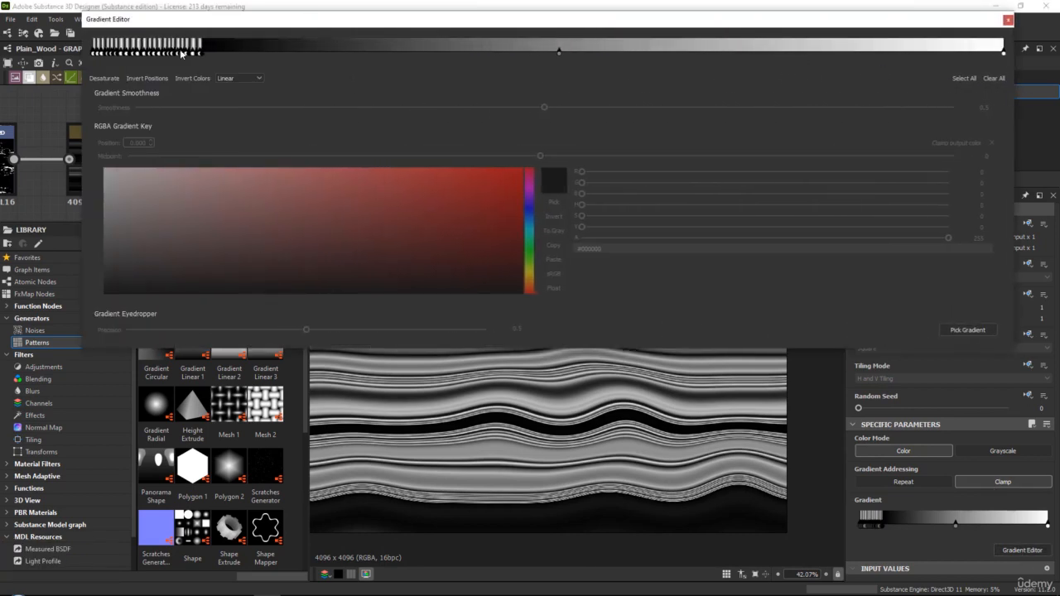
{"action": "left_click", "coordinate": [559, 55]}
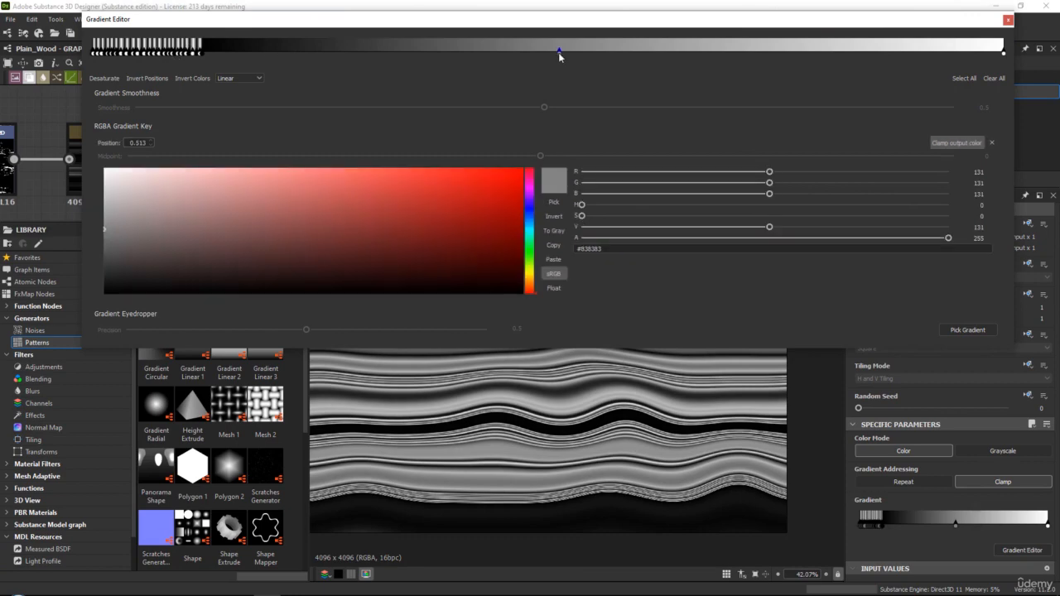
{"action": "scroll", "coordinate": [555, 456], "scroll_direction": "down", "scroll_amount": 2}
{"action": "middle_click_drag", "start_coordinate": [556, 457], "coordinate": [522, 462]}
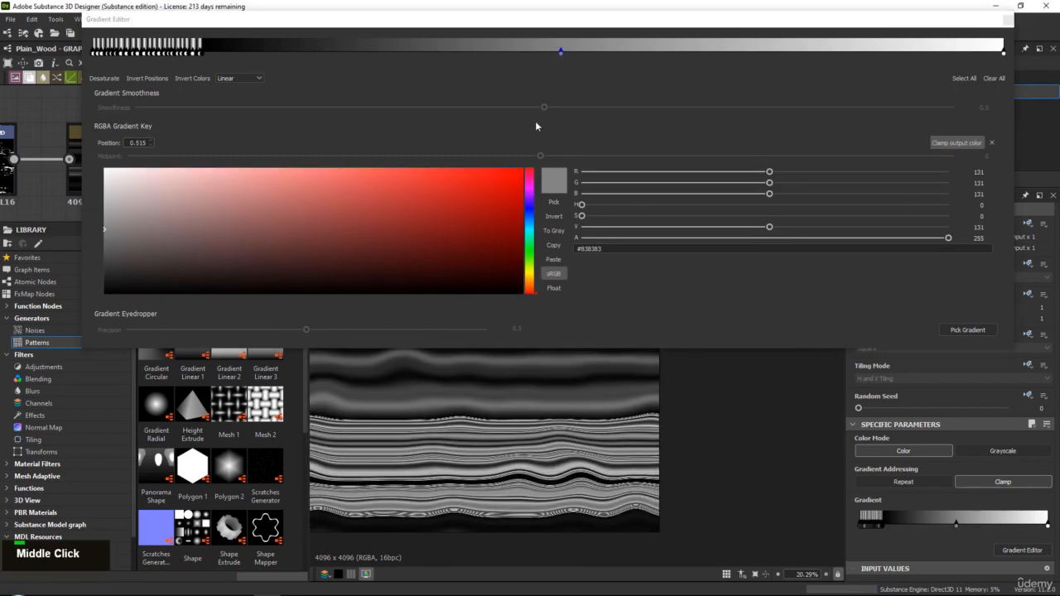
{"action": "left_click_drag", "start_coordinate": [561, 56], "coordinate": [705, 51]}
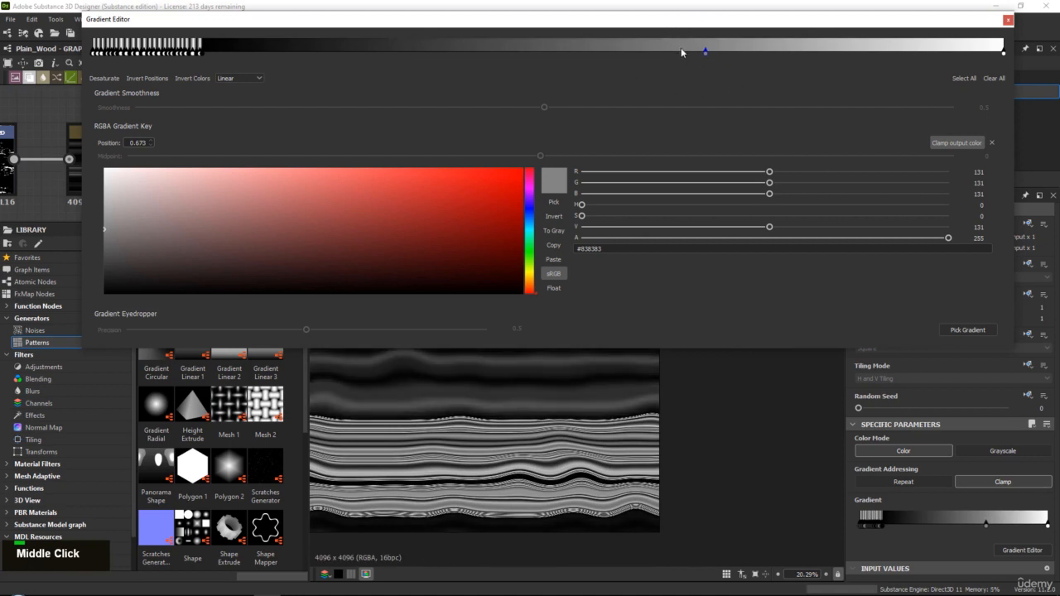
Add gradient keys in white at 0.124, black at 0.127 and white at 0.130
{"action": "left_click", "coordinate": [205, 50]}
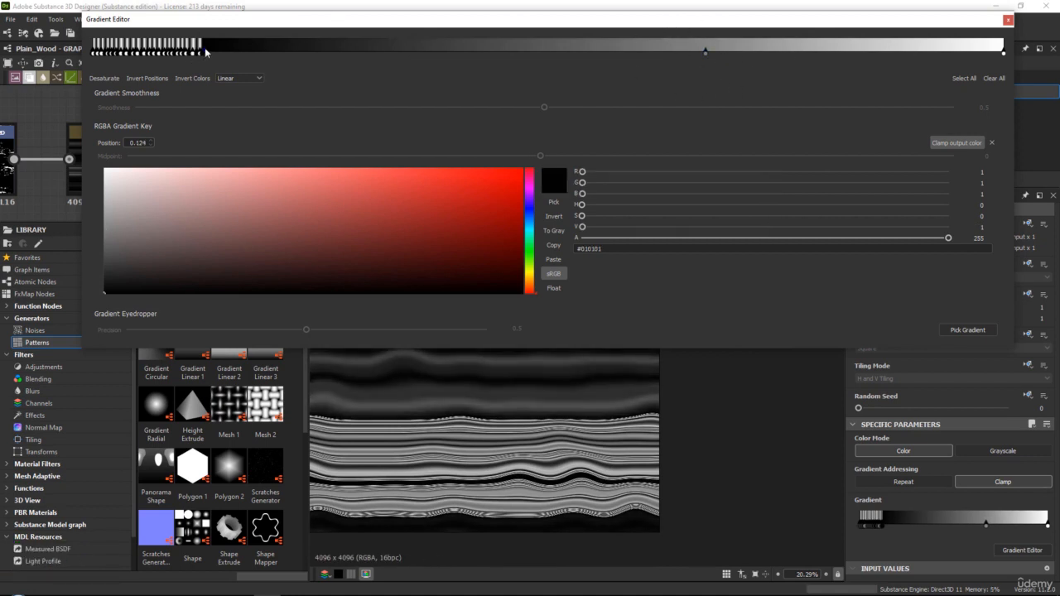
{"action": "left_click_drag", "start_coordinate": [178, 203], "coordinate": [100, 164]}
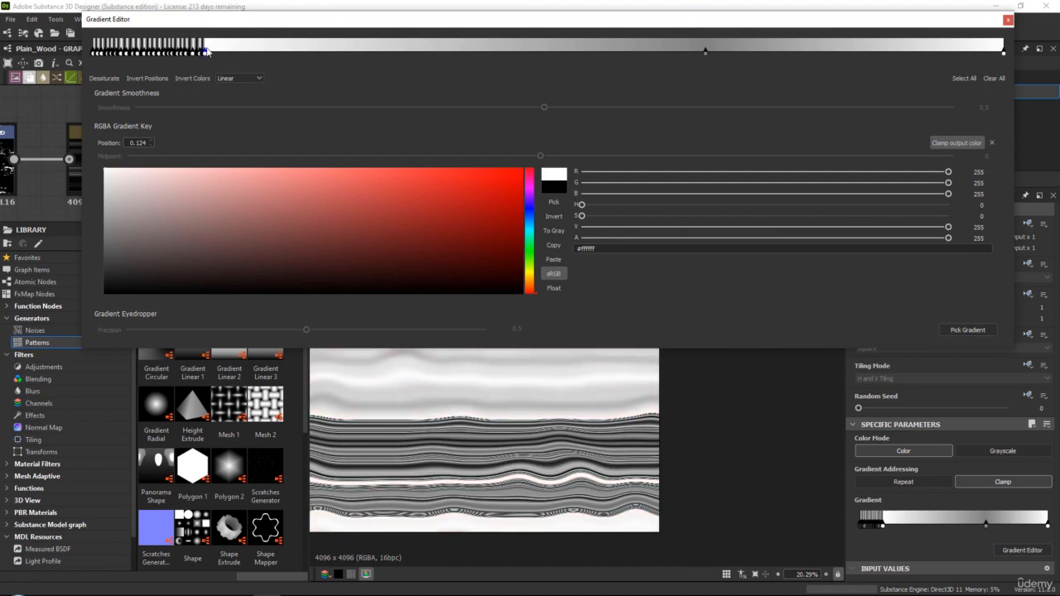
{"action": "left_click", "coordinate": [209, 50]}
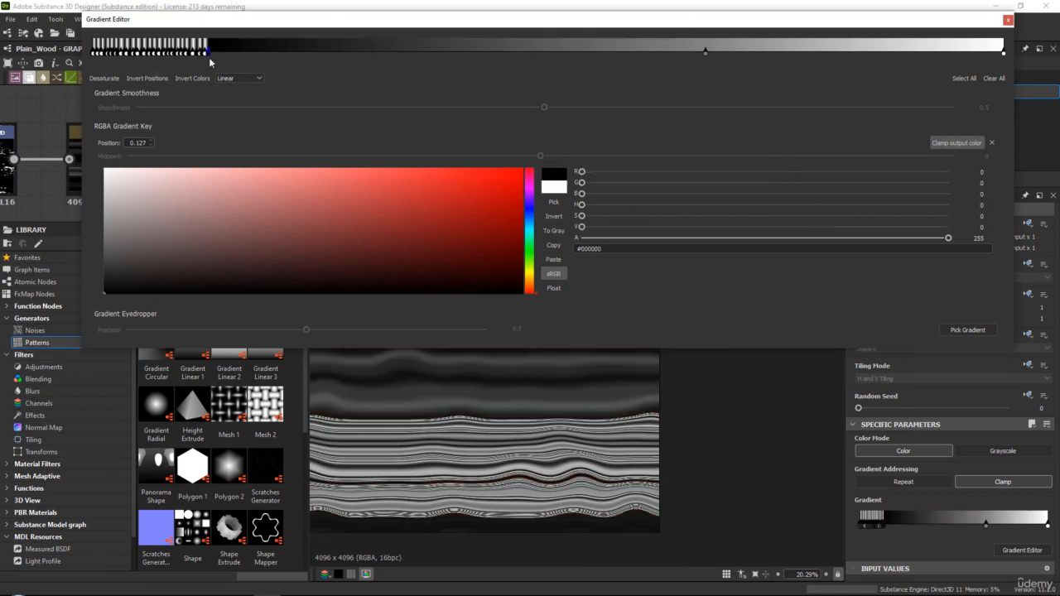
{"action": "left_click_drag", "start_coordinate": [201, 175], "coordinate": [103, 167]}
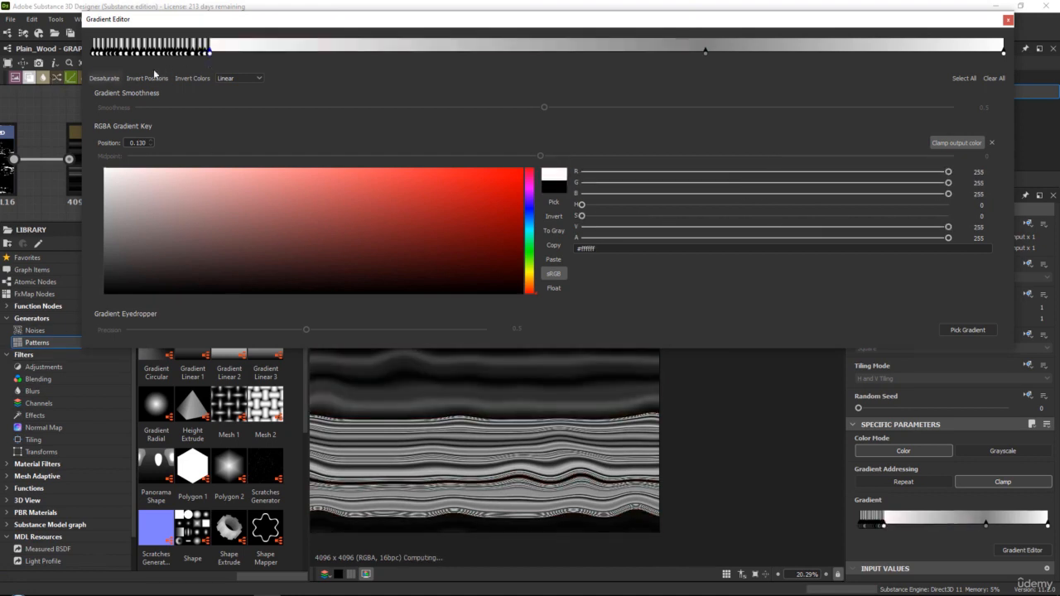
Add a black gradient key right beside the white one at 0.130, followed by a white key at 0.133
{"action": "left_click_drag", "start_coordinate": [208, 52], "coordinate": [212, 54]}
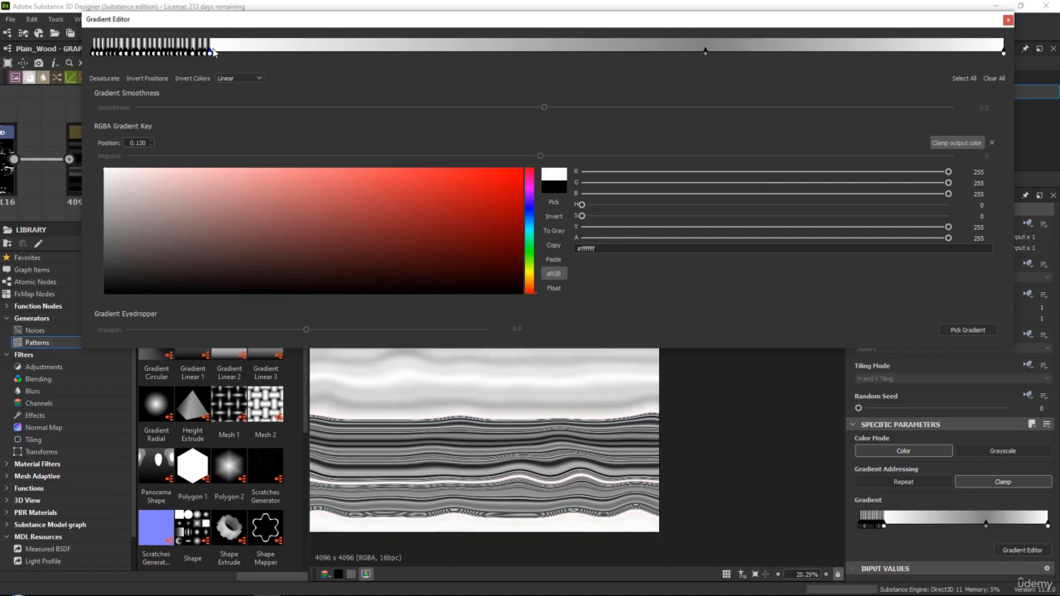
{"action": "left_click", "coordinate": [211, 54]}
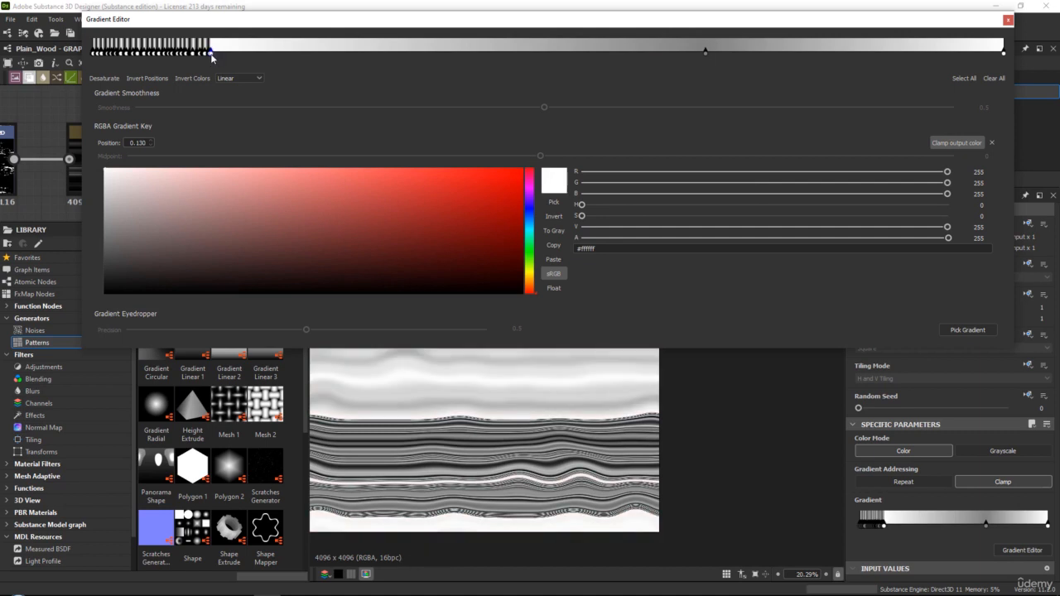
{"action": "left_click_drag", "start_coordinate": [185, 263], "coordinate": [181, 300]}
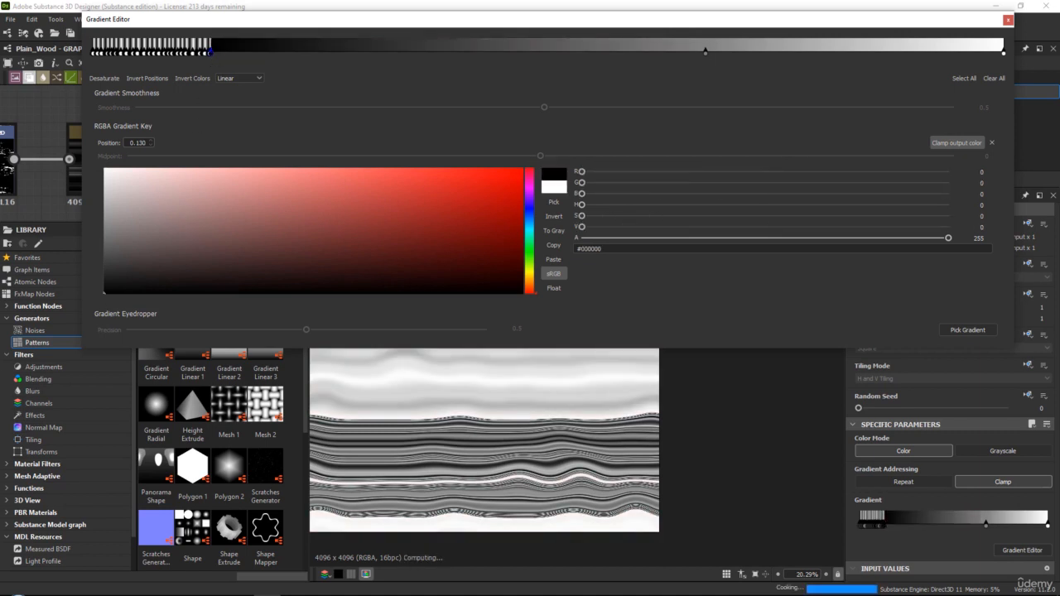
{"action": "left_click", "coordinate": [213, 51]}
{"action": "left_click_drag", "start_coordinate": [153, 199], "coordinate": [103, 167]}
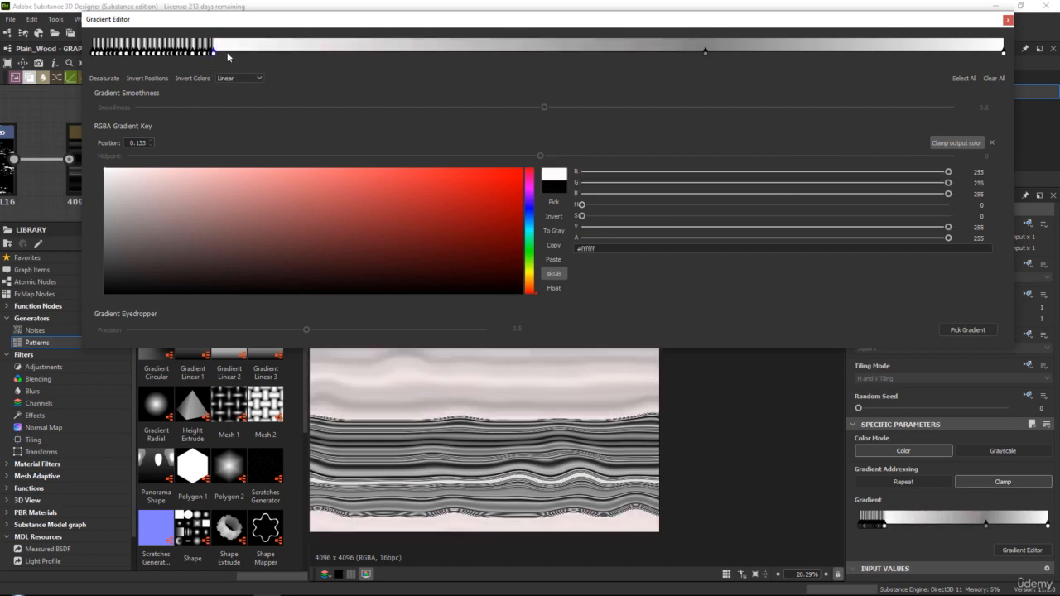
Add gradient keys in black at 0.136, white at 0.139 and black at 0.142, and close the gradient editor
{"action": "left_click", "coordinate": [219, 51]}
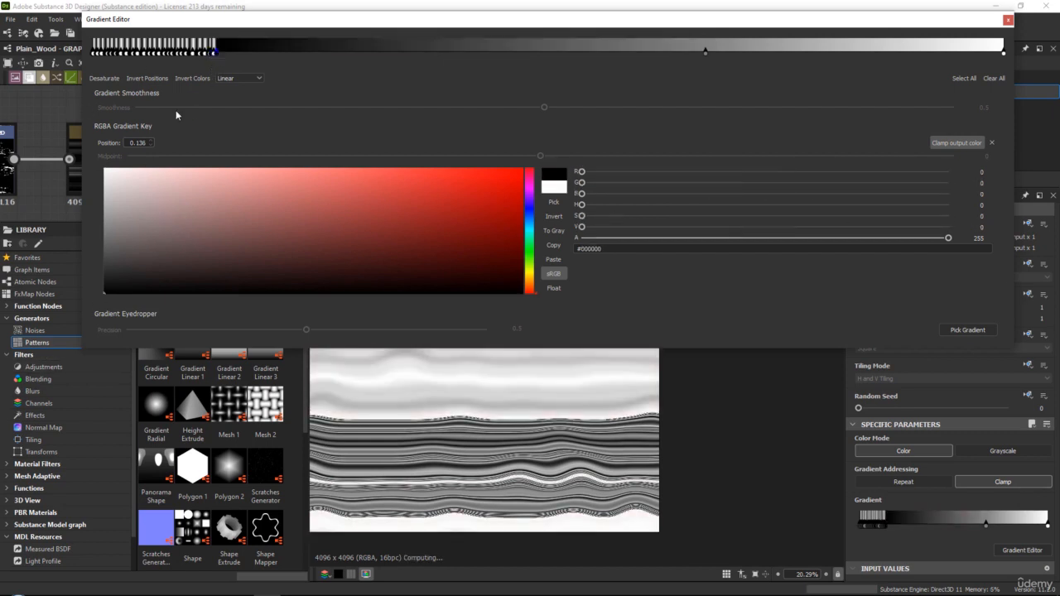
{"action": "left_click_drag", "start_coordinate": [163, 226], "coordinate": [104, 168]}
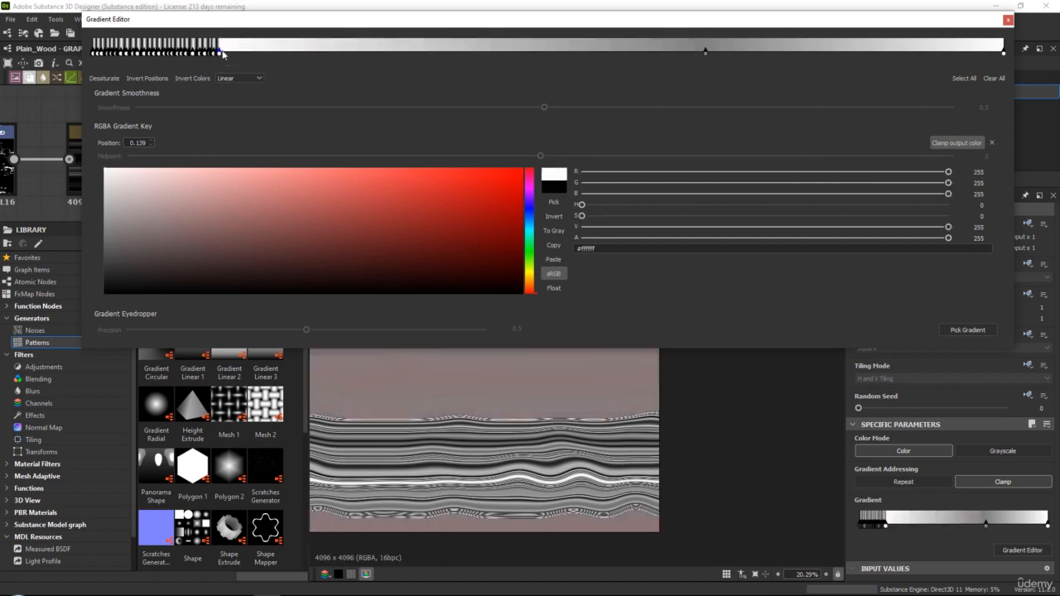
{"action": "left_click_drag", "start_coordinate": [219, 52], "coordinate": [221, 57]}
{"action": "left_click_drag", "start_coordinate": [154, 248], "coordinate": [105, 293]}
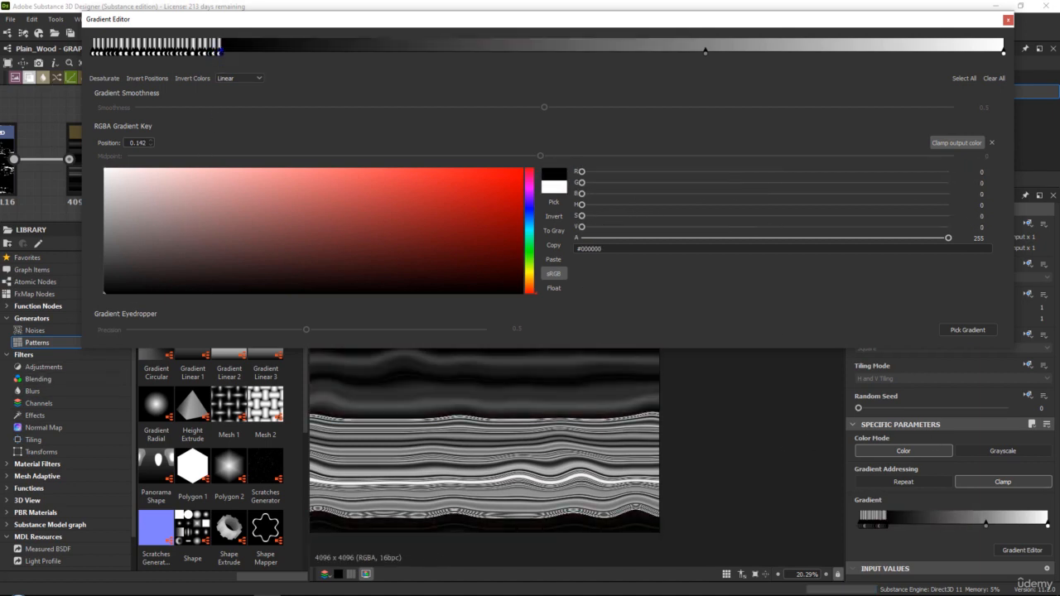
{"action": "left_click", "coordinate": [1007, 20]}
Open the Gradient Map's densely keyed gradient in the editor and examine the grain lines up close
{"action": "scroll", "coordinate": [544, 202], "scroll_direction": "up", "scroll_amount": 3}
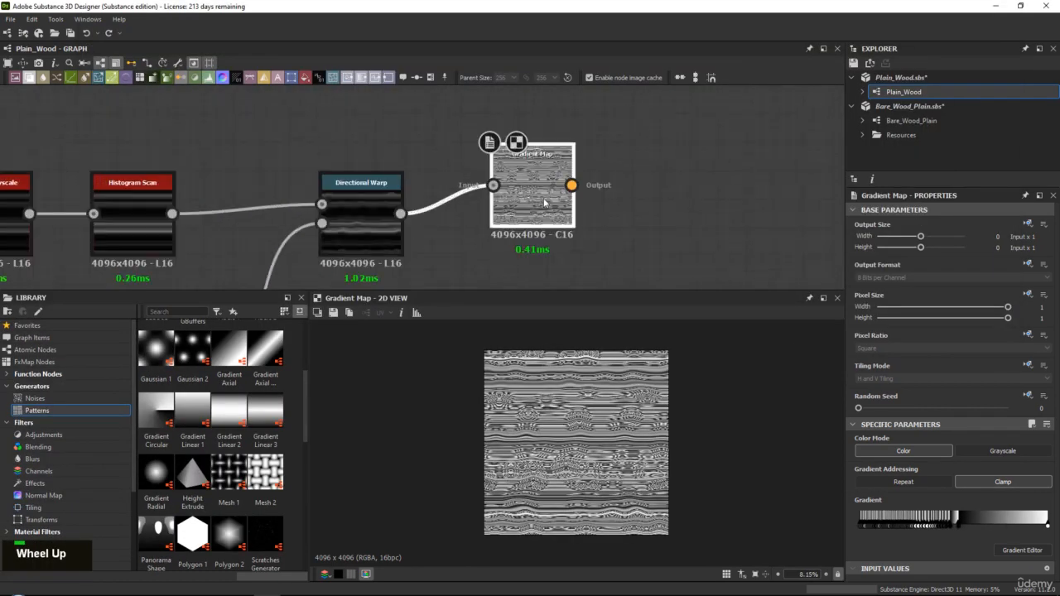
{"action": "double_click", "coordinate": [544, 194]}
{"action": "left_click", "coordinate": [1013, 552]}
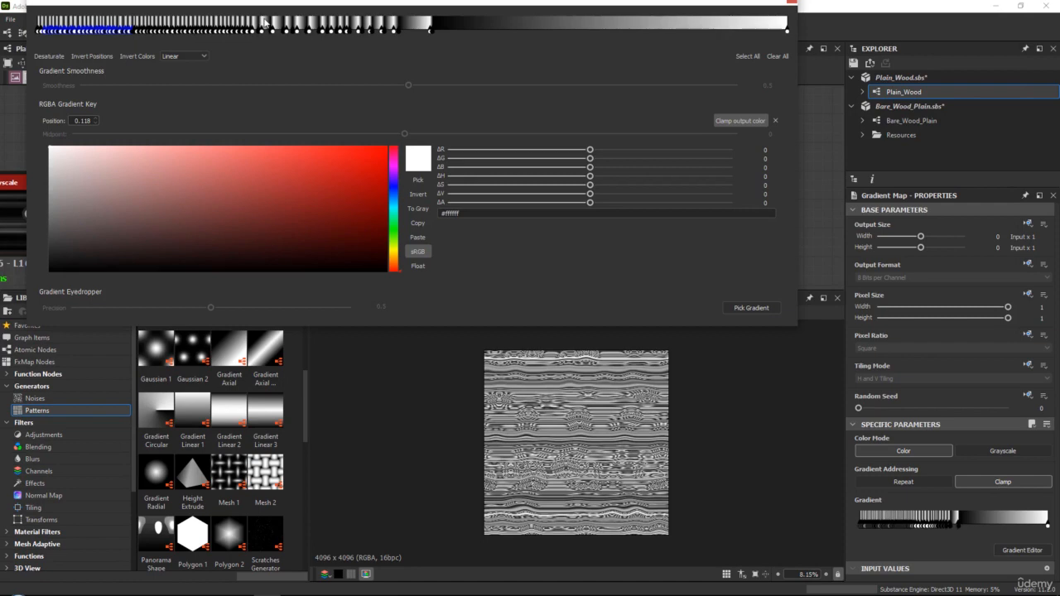
{"action": "scroll", "coordinate": [571, 393], "scroll_direction": "up", "scroll_amount": 3}
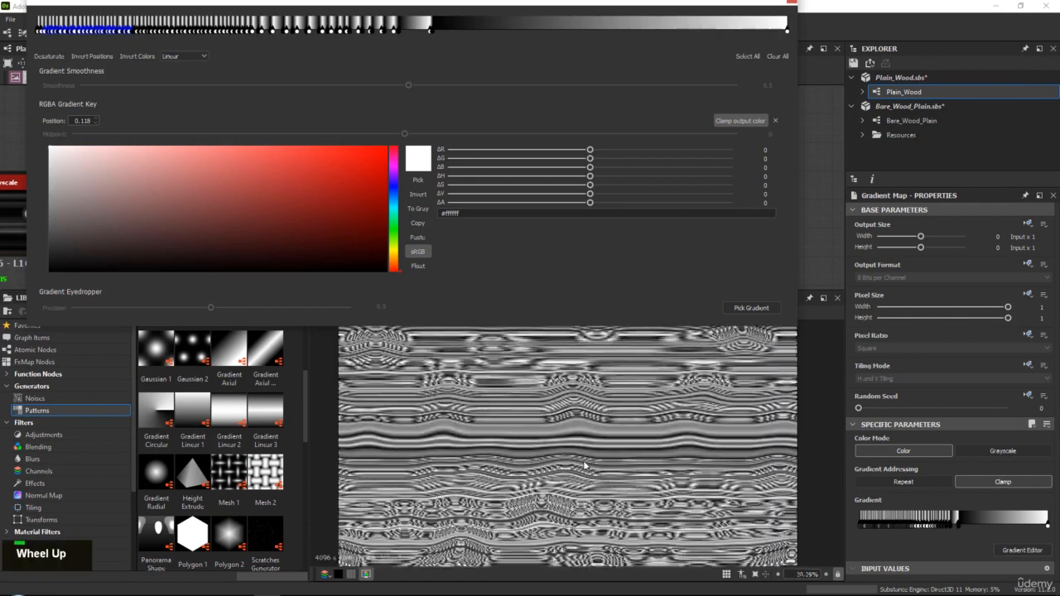
{"action": "middle_click", "coordinate": [577, 445]}
{"action": "scroll", "coordinate": [578, 462], "scroll_direction": "up", "scroll_amount": 2}
{"action": "middle_click_drag", "start_coordinate": [531, 469], "coordinate": [505, 449]}
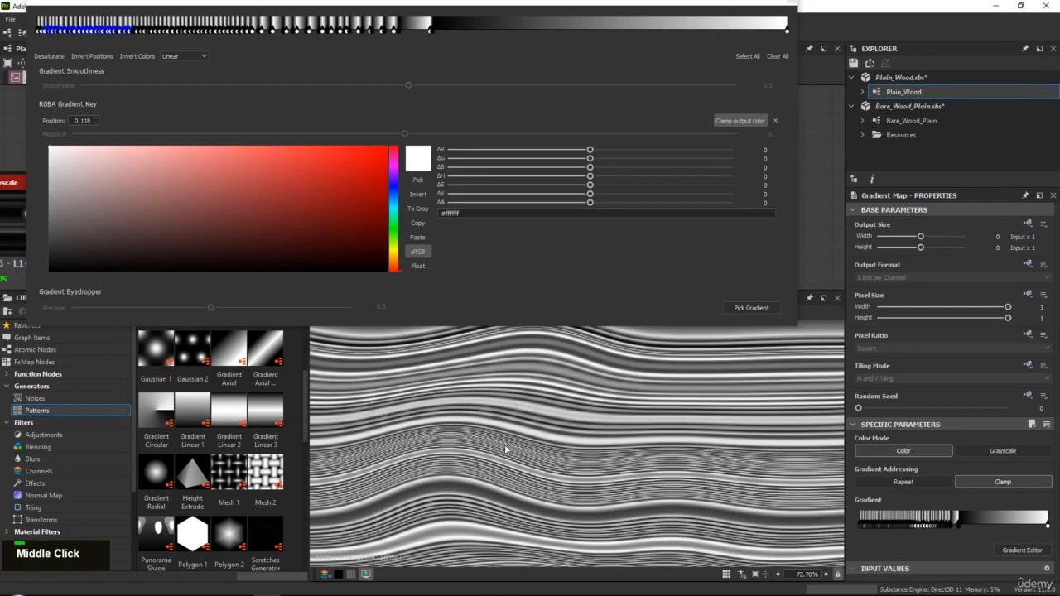
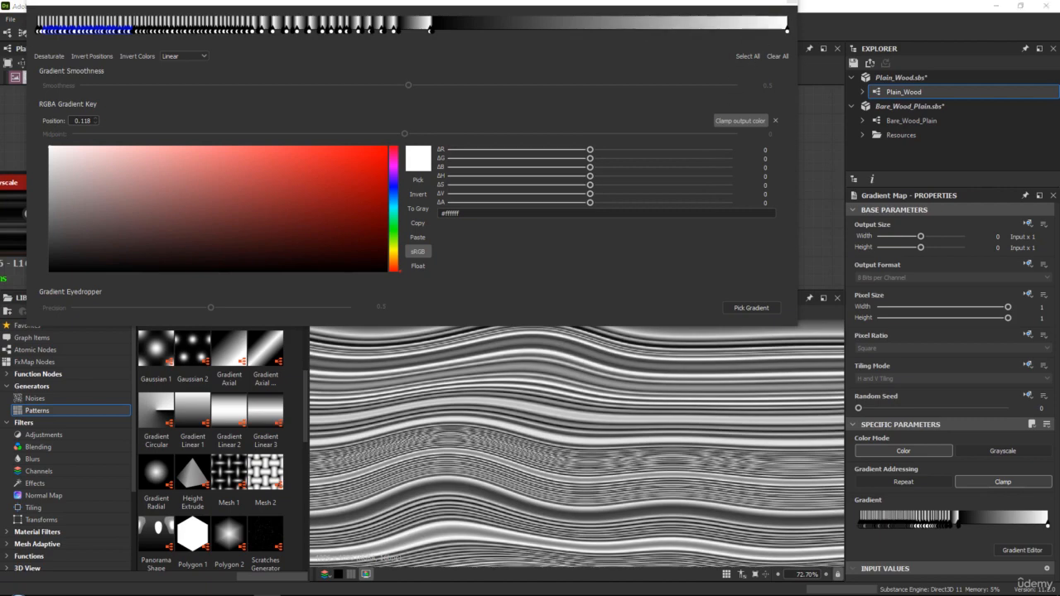
Close the gradient editor, examine the grain lines, and shift the Gradient Map node slightly up and further from the Directional Warp
{"action": "scroll", "coordinate": [739, 442], "scroll_direction": "down", "scroll_amount": 5}
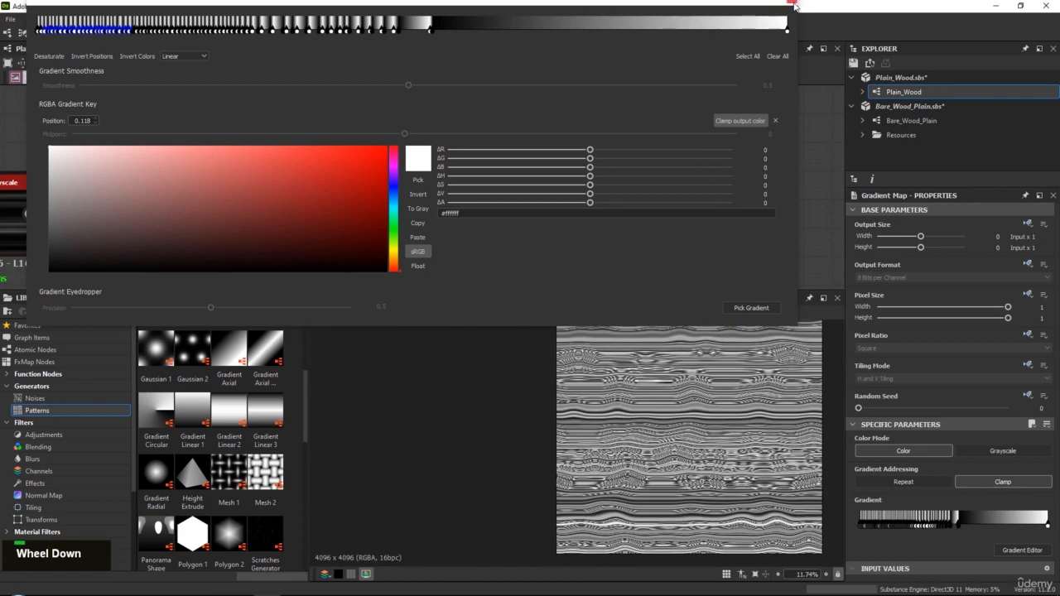
{"action": "left_click", "coordinate": [793, 5]}
{"action": "scroll", "coordinate": [636, 444], "scroll_direction": "up", "scroll_amount": 3}
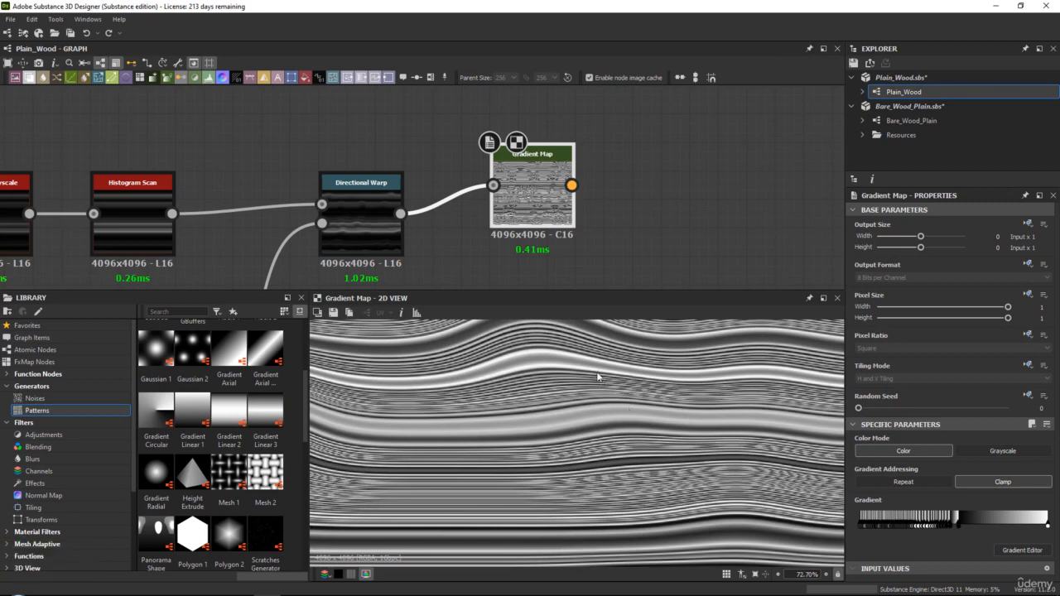
{"action": "middle_click_drag", "start_coordinate": [580, 371], "coordinate": [573, 483]}
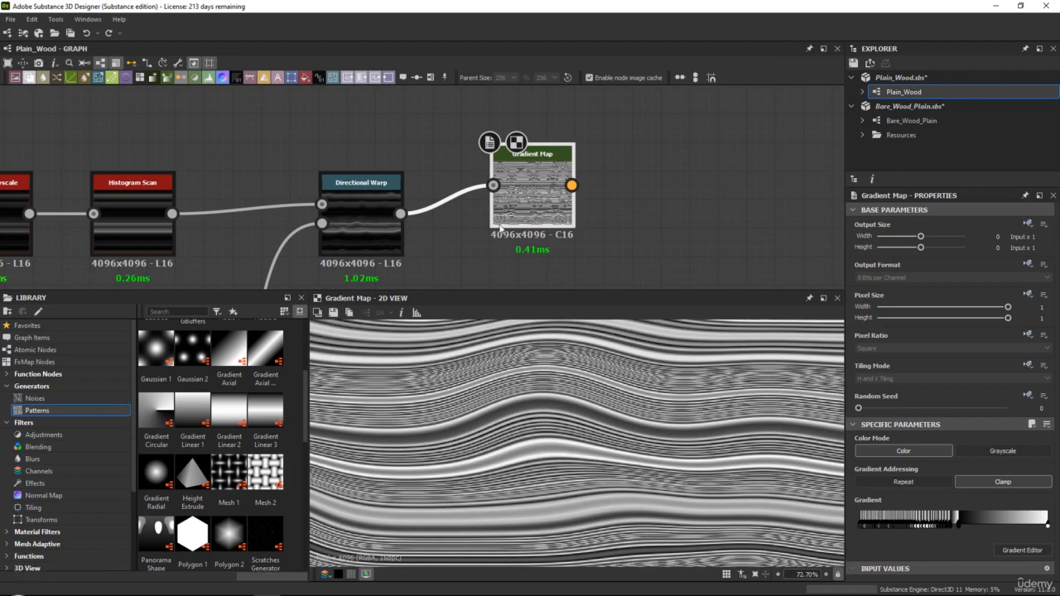
{"action": "left_click_drag", "start_coordinate": [543, 200], "coordinate": [570, 171]}
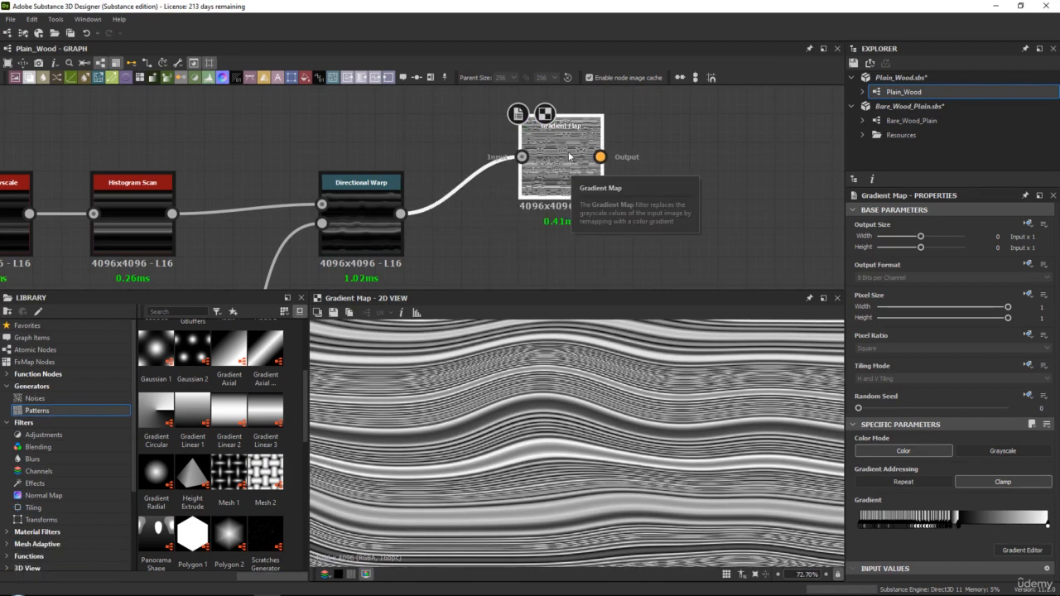
{"action": "key", "text": "Right"}
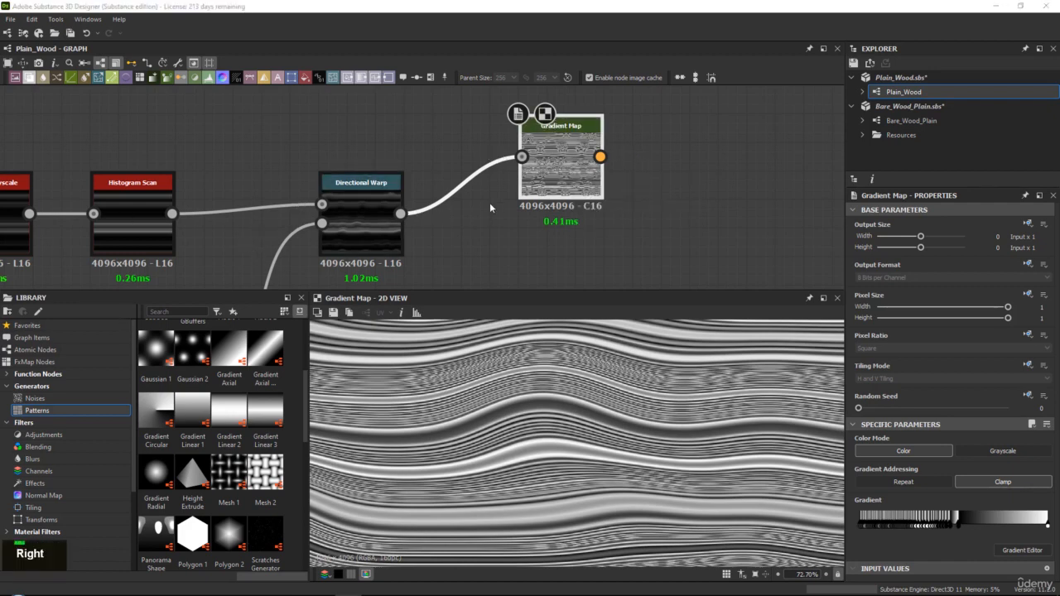
Widen the library and add a Gradient Linear 1 pattern node in the empty space above the existing node chain
{"action": "scroll", "coordinate": [357, 126], "scroll_direction": "down", "scroll_amount": 5}
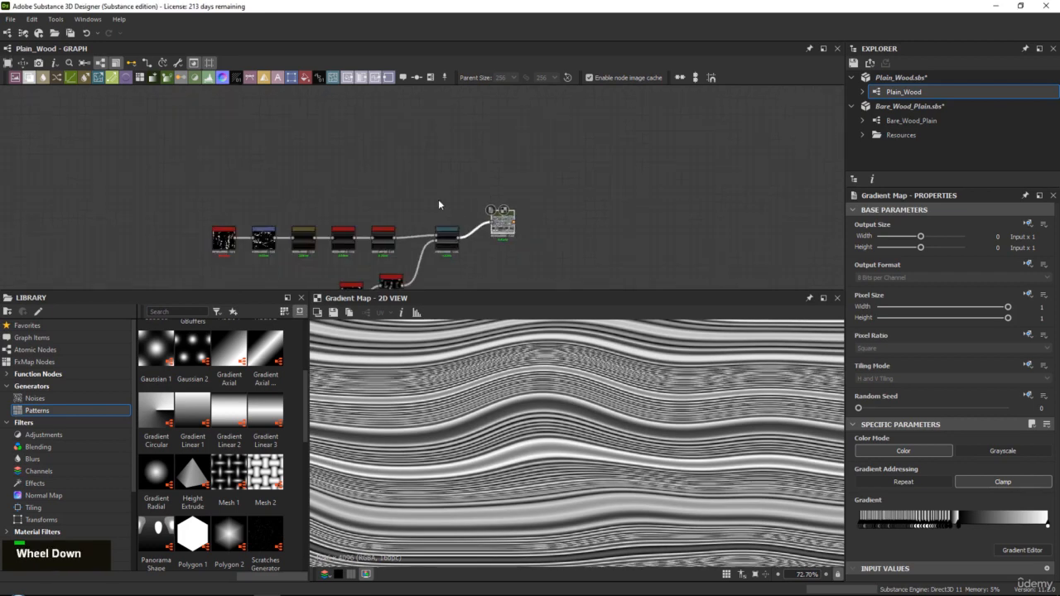
{"action": "middle_click_drag", "start_coordinate": [438, 199], "coordinate": [431, 211]}
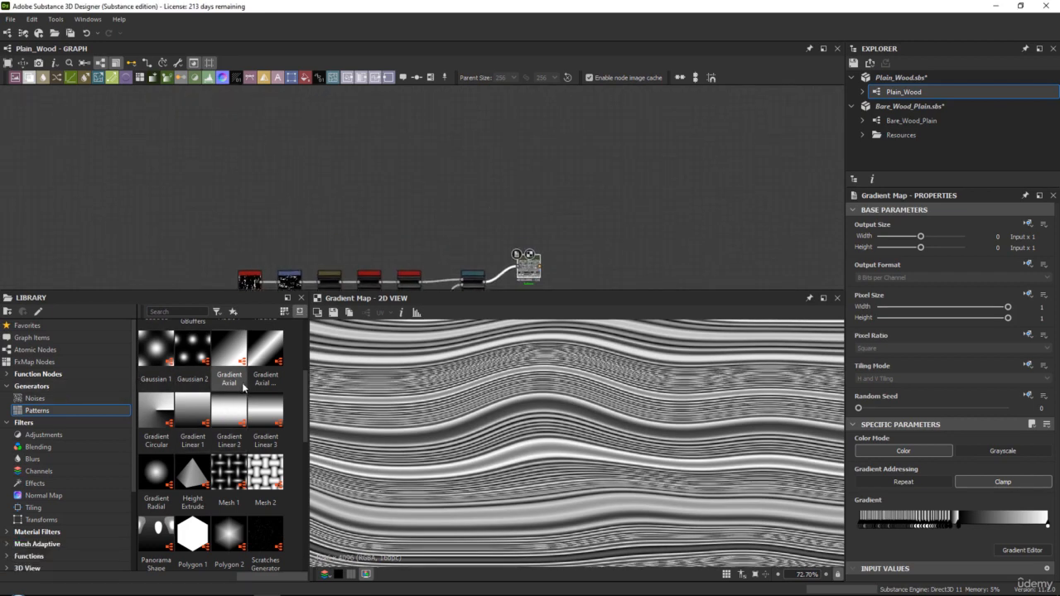
{"action": "left_click_drag", "start_coordinate": [308, 362], "coordinate": [522, 363]}
{"action": "scroll", "coordinate": [299, 385], "scroll_direction": "up", "scroll_amount": 2}
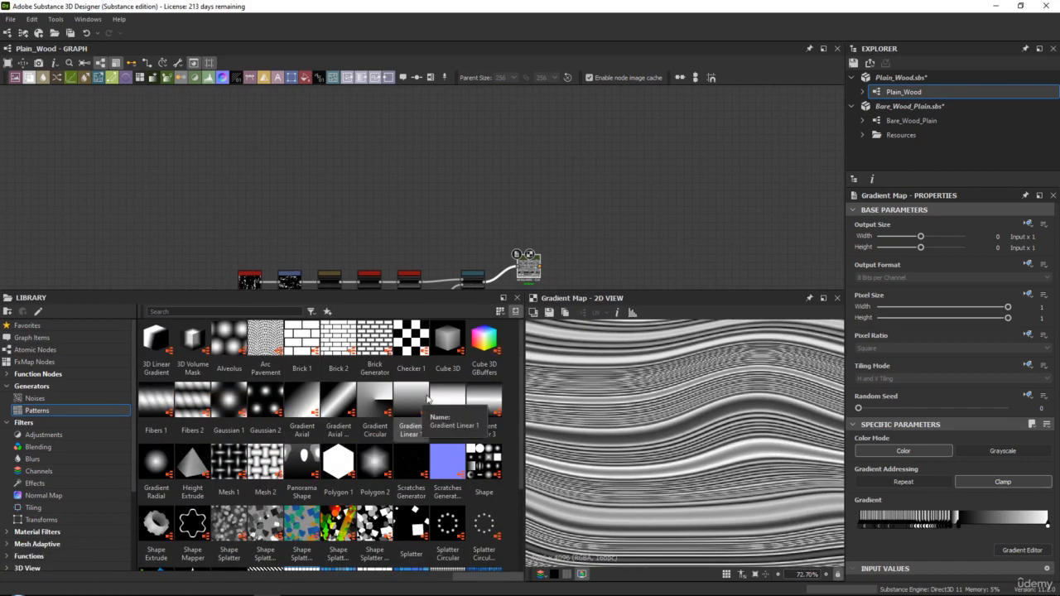
{"action": "scroll", "coordinate": [654, 422], "scroll_direction": "up", "scroll_amount": 4}
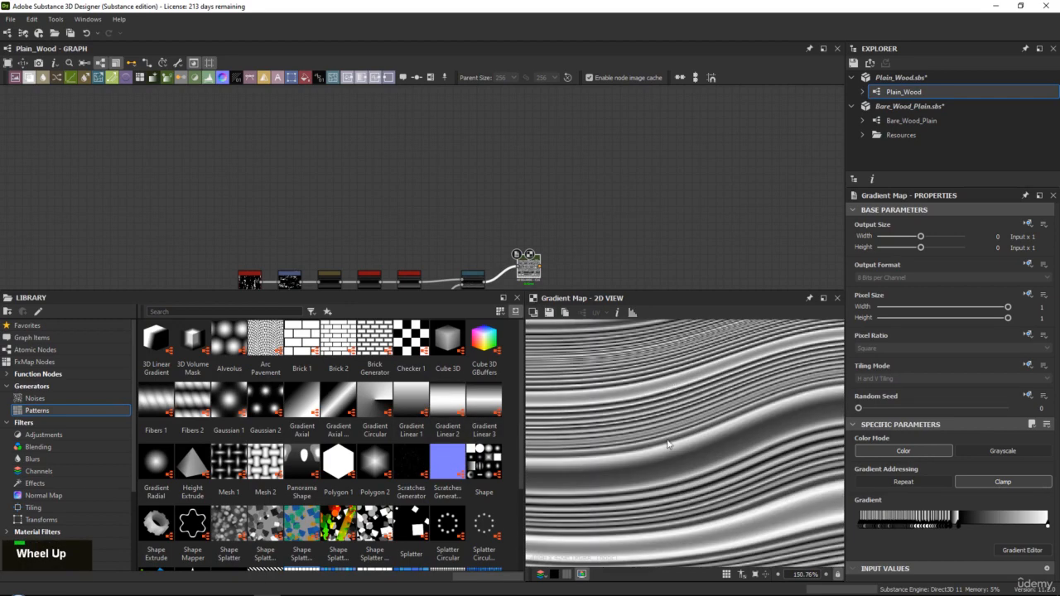
{"action": "scroll", "coordinate": [650, 421], "scroll_direction": "down", "scroll_amount": 5}
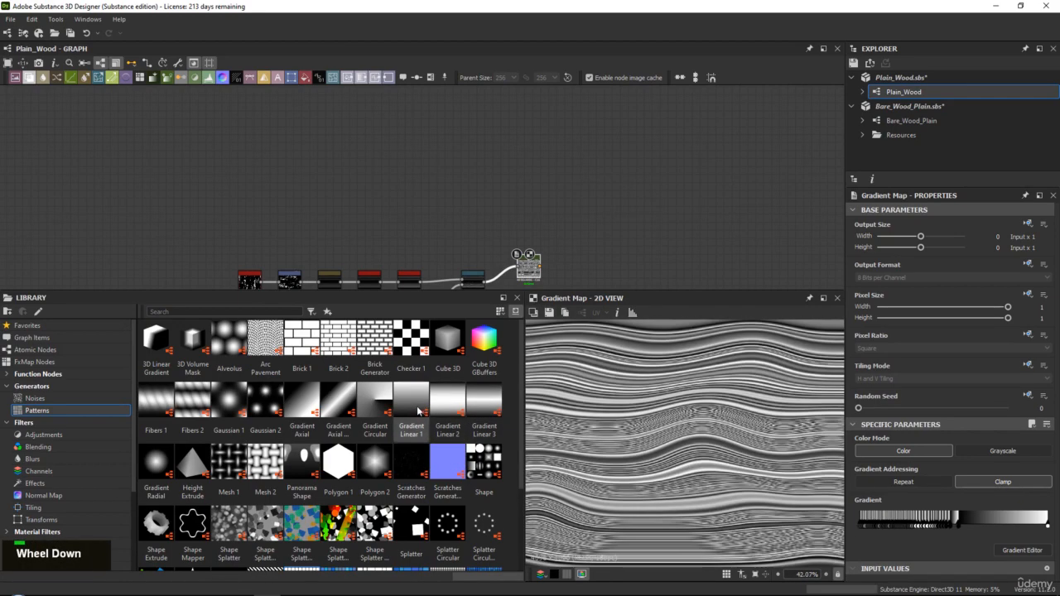
{"action": "left_click_drag", "start_coordinate": [419, 409], "coordinate": [274, 175]}
{"action": "scroll", "coordinate": [706, 436], "scroll_direction": "down", "scroll_amount": 4}
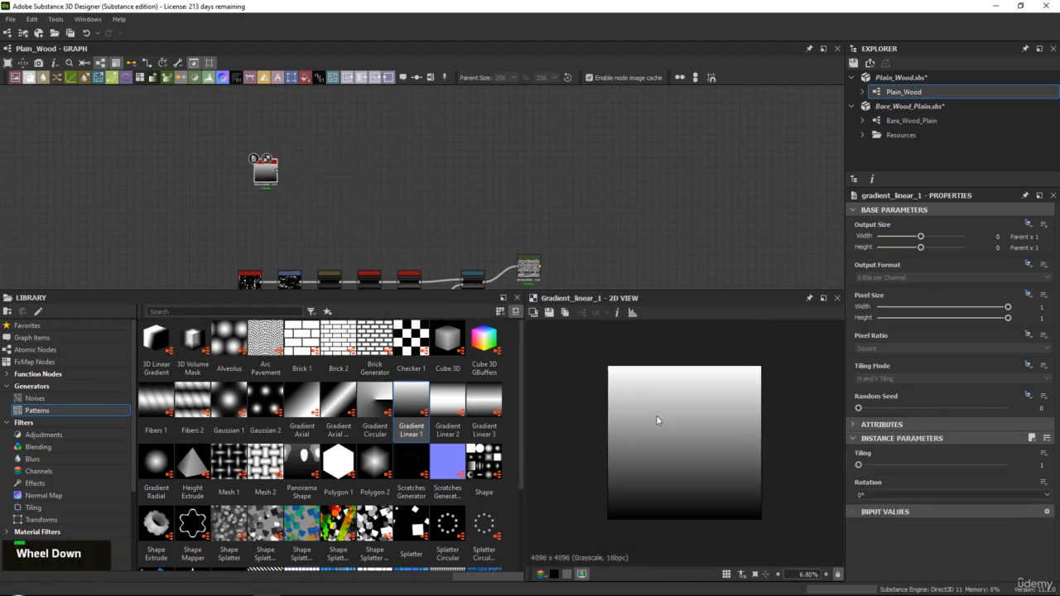
Set the Gradient Linear 1 node's tiling to 256 and check the resulting stripes
{"action": "left_click_drag", "start_coordinate": [523, 346], "coordinate": [427, 346]}
{"action": "scroll", "coordinate": [647, 421], "scroll_direction": "up", "scroll_amount": 2}
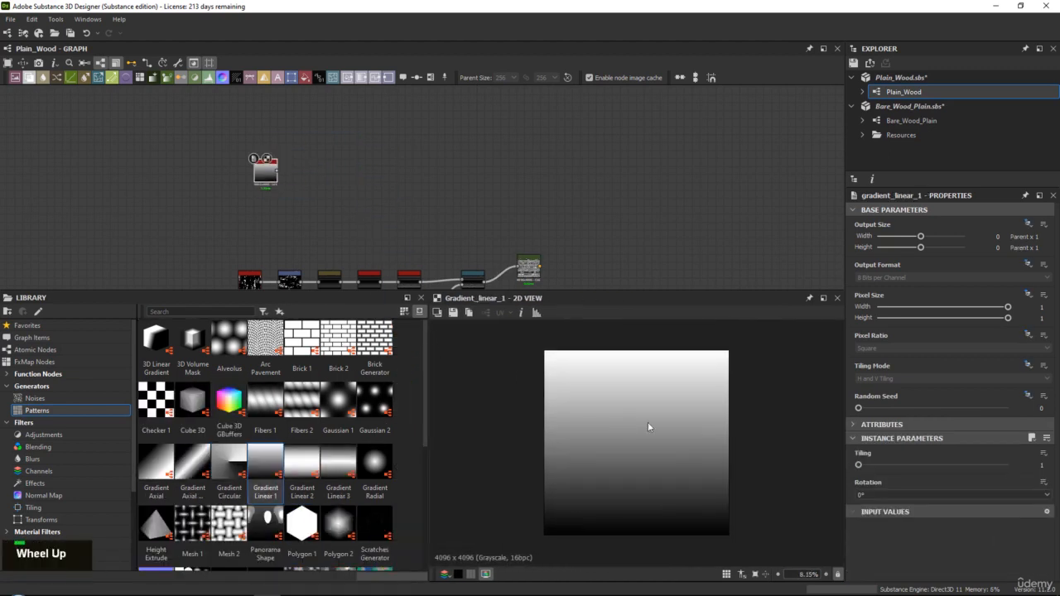
{"action": "left_click_drag", "start_coordinate": [869, 468], "coordinate": [1051, 471]}
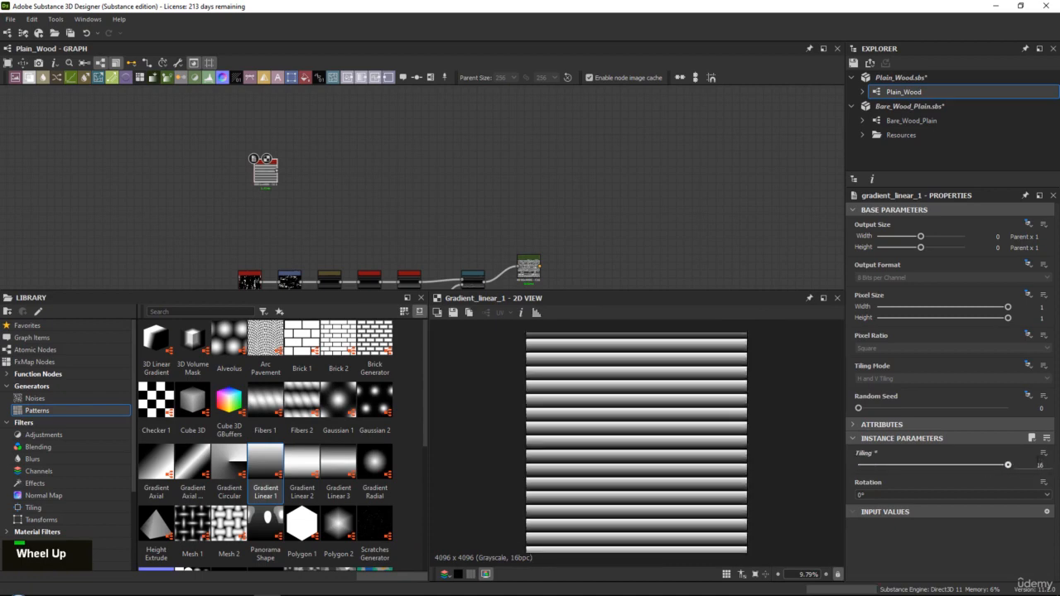
{"action": "type", "text": "256"}
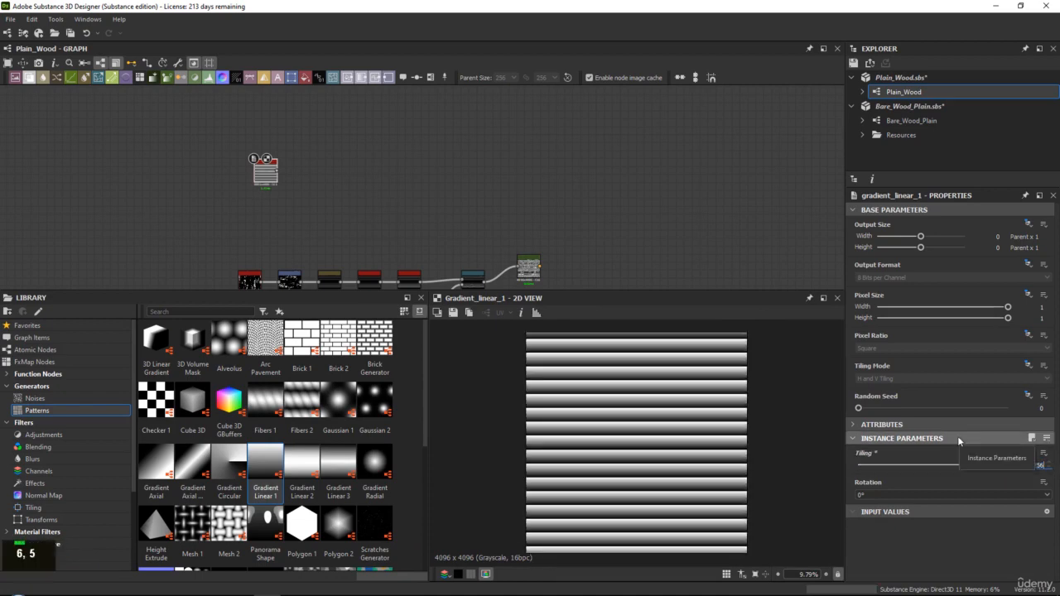
{"action": "key", "text": "Return"}
{"action": "scroll", "coordinate": [636, 362], "scroll_direction": "up", "scroll_amount": 7}
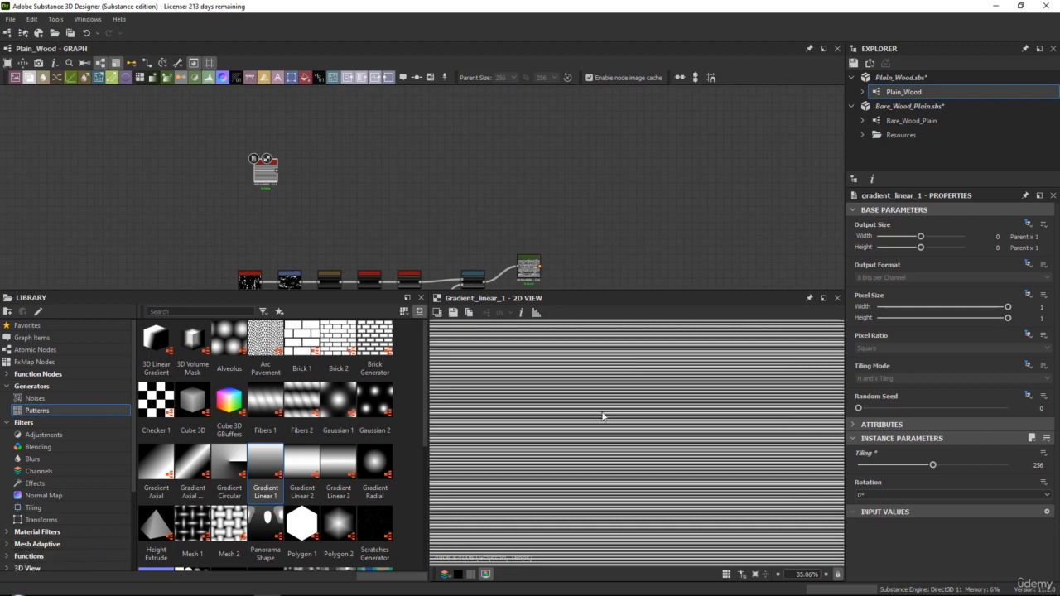
{"action": "scroll", "coordinate": [603, 410], "scroll_direction": "up", "scroll_amount": 10}
{"action": "scroll", "coordinate": [625, 400], "scroll_direction": "down", "scroll_amount": 15}
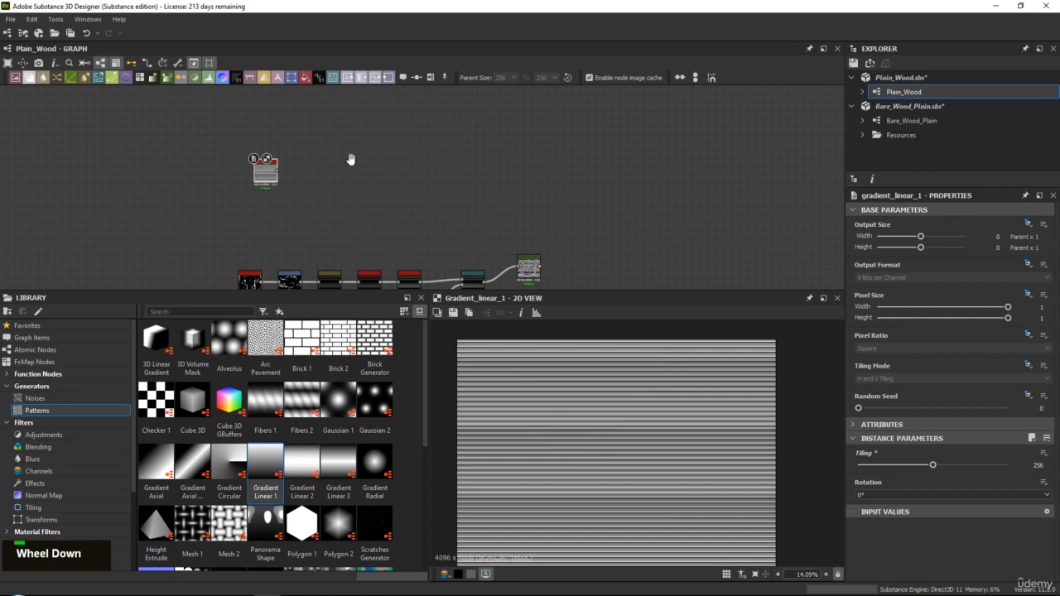
Add a Histogram Scan node fed by the Gradient Linear 1 node
{"action": "middle_click_drag", "start_coordinate": [351, 159], "coordinate": [362, 169]}
{"action": "scroll", "coordinate": [289, 174], "scroll_direction": "up", "scroll_amount": 4}
{"action": "middle_click_drag", "start_coordinate": [288, 175], "coordinate": [368, 211]}
{"action": "middle_click_drag", "start_coordinate": [428, 236], "coordinate": [405, 216]}
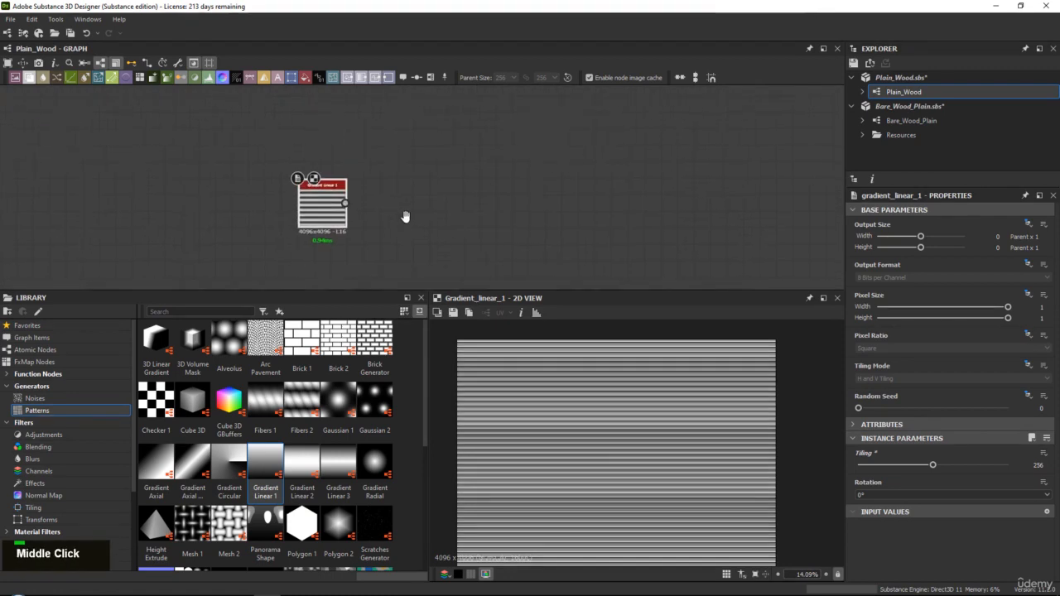
{"action": "middle_click_drag", "start_coordinate": [328, 217], "coordinate": [311, 220]}
{"action": "key", "text": "space"}
{"action": "type", "text": "his"}
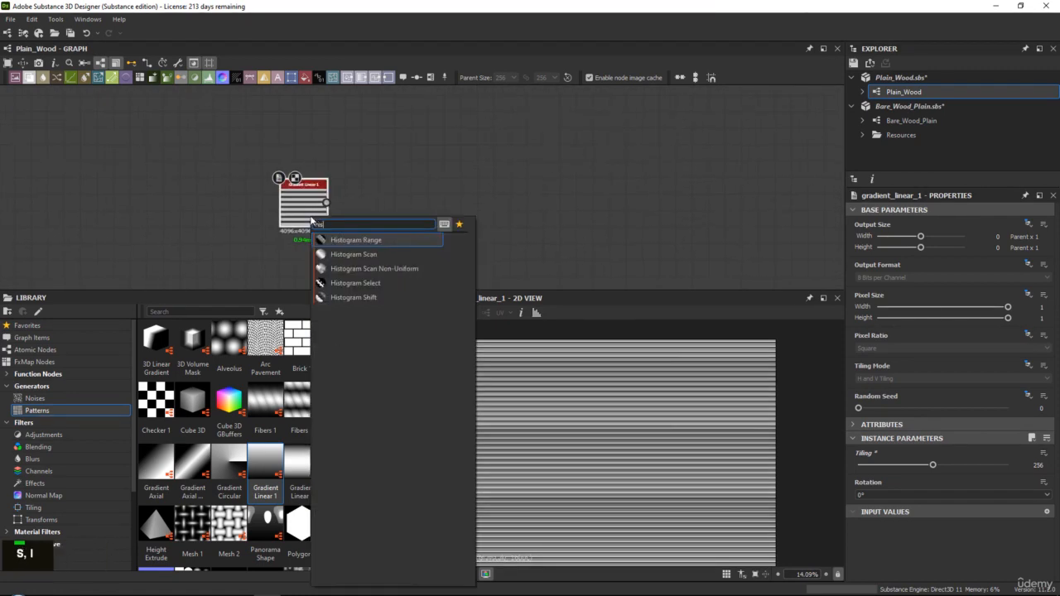
{"action": "key", "text": "Down"}
{"action": "key", "text": "Return"}
{"action": "scroll", "coordinate": [648, 404], "scroll_direction": "up", "scroll_amount": 3}
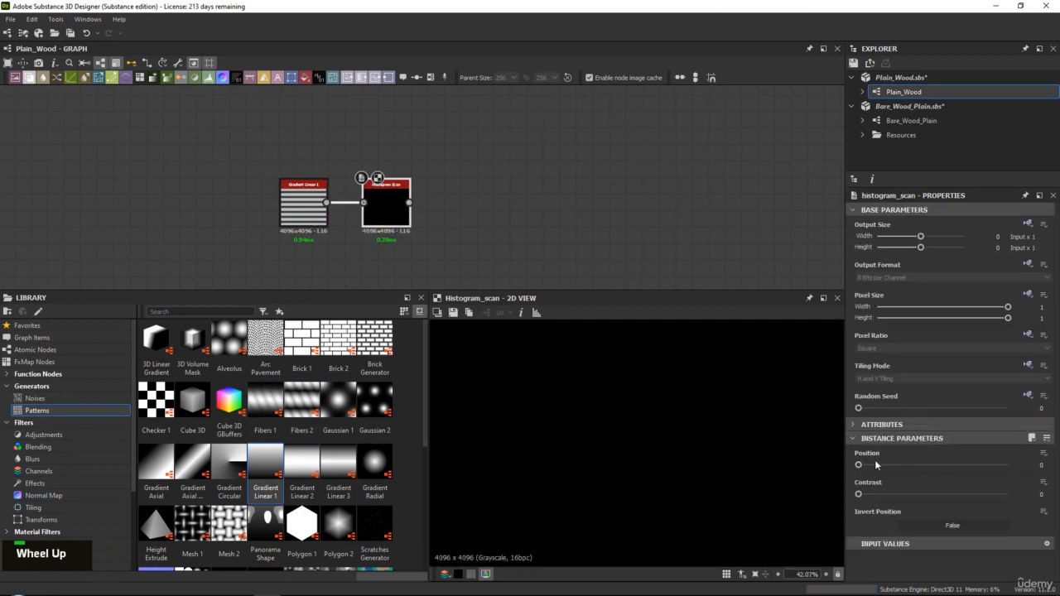
Set the Histogram Scan's position to 0.48 and its contrast to 0.07
{"action": "left_click_drag", "start_coordinate": [858, 465], "coordinate": [905, 465]}
{"action": "scroll", "coordinate": [733, 412], "scroll_direction": "up", "scroll_amount": 5}
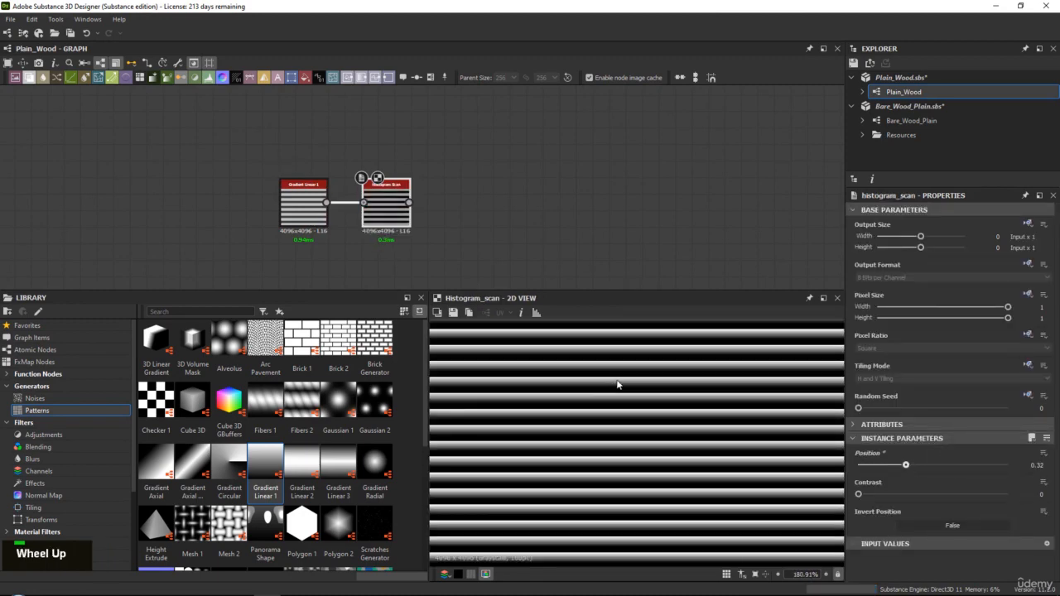
{"action": "scroll", "coordinate": [617, 384], "scroll_direction": "up", "scroll_amount": 3}
{"action": "mouse_move", "coordinate": [916, 467]}
{"action": "left_mouse_down"}
{"action": "mouse_move", "coordinate": [943, 466]}
{"action": "mouse_move", "coordinate": [924, 466]}
{"action": "left_mouse_up"}
{"action": "left_click_drag", "start_coordinate": [860, 494], "coordinate": [939, 466]}
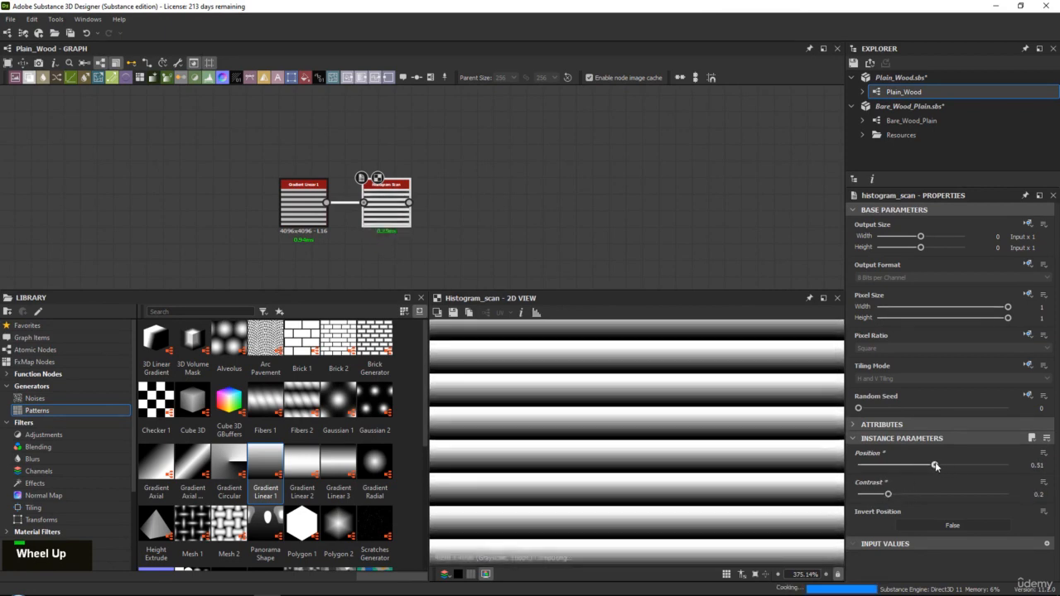
{"action": "left_click_drag", "start_coordinate": [888, 494], "coordinate": [862, 494]}
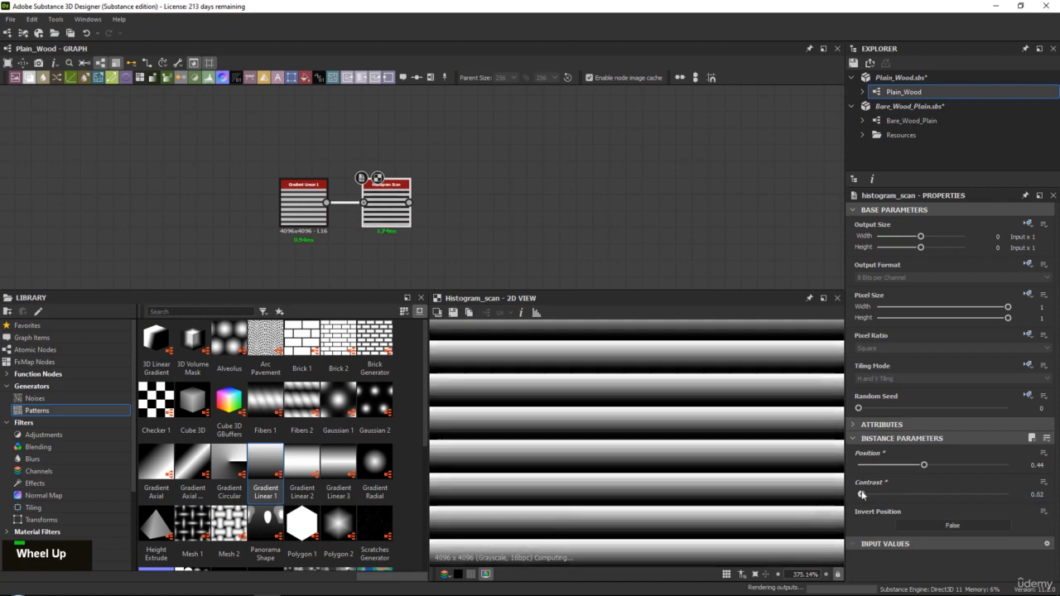
{"action": "left_click_drag", "start_coordinate": [928, 468], "coordinate": [935, 468]}
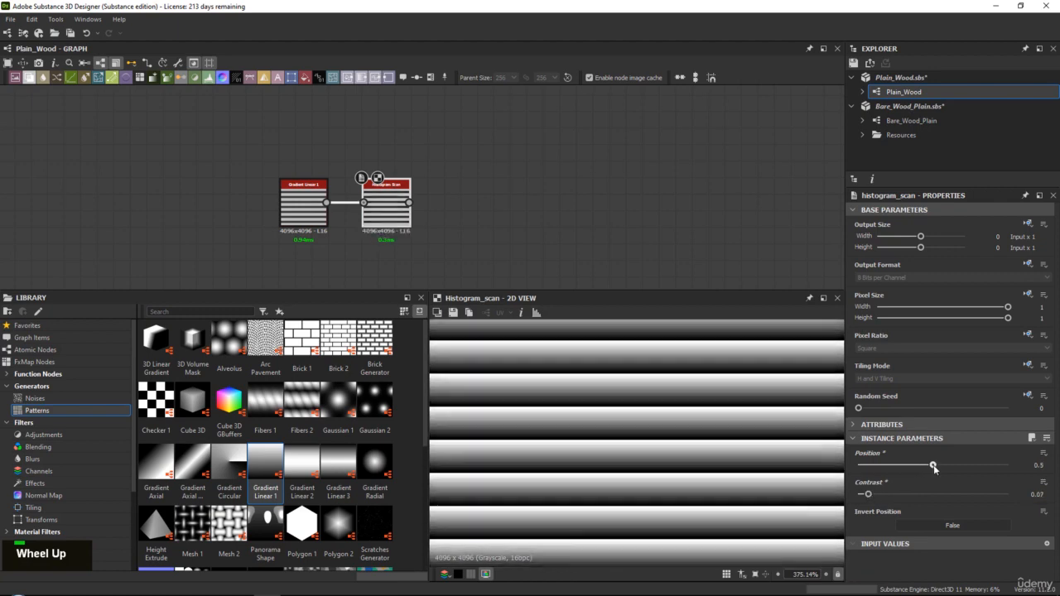
{"action": "double_click", "coordinate": [394, 218]}
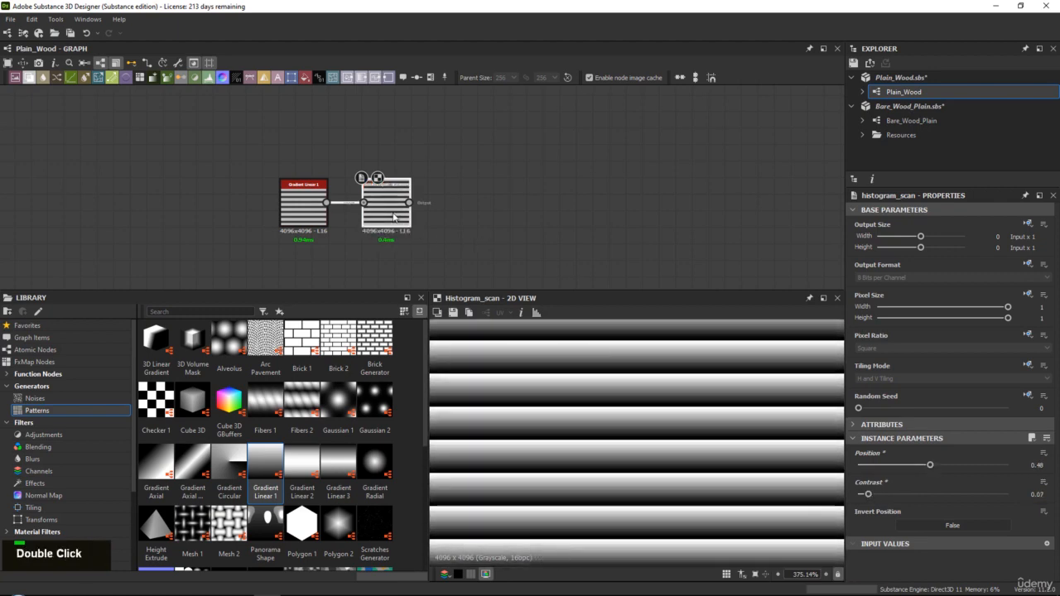
Add a Directional Warp node fed by the new Histogram Scan
{"action": "middle_click_drag", "start_coordinate": [454, 195], "coordinate": [433, 198]}
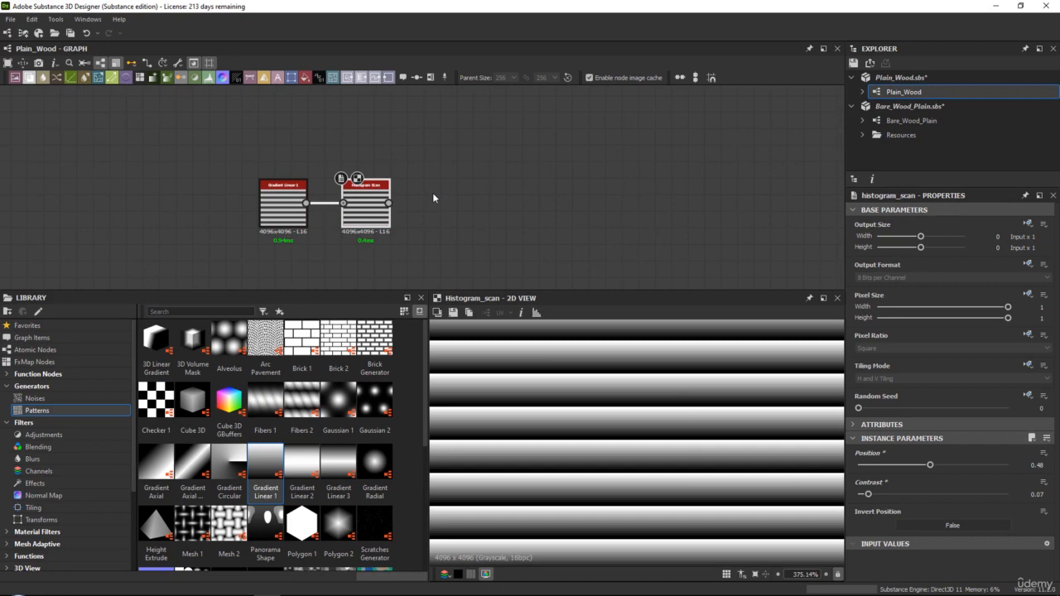
{"action": "key", "text": "space"}
{"action": "type", "text": "di"}
{"action": "key", "text": "Down"}
{"action": "key", "text": "Return"}
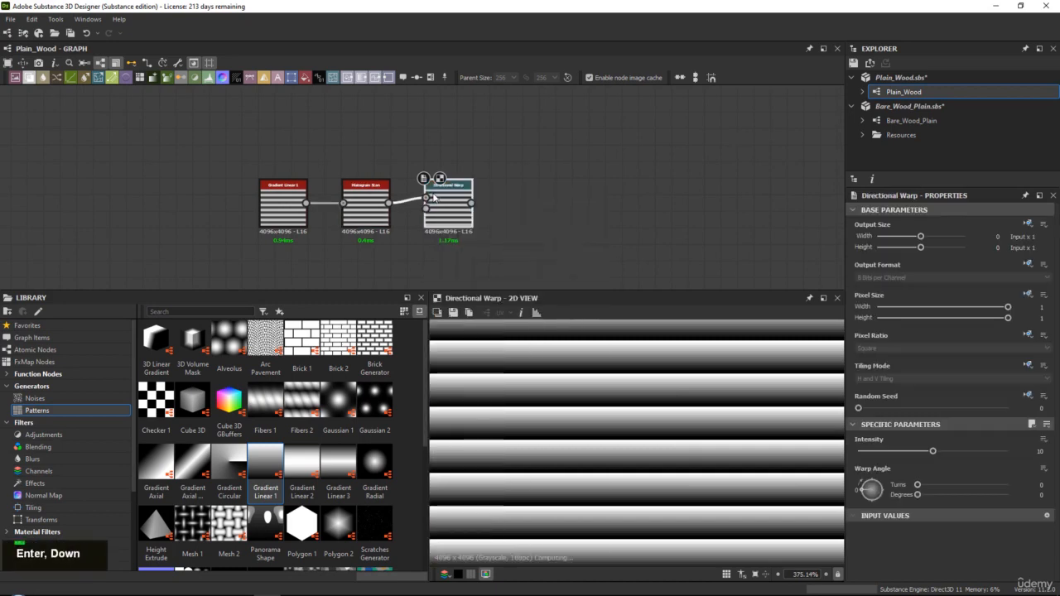
Add a Perlin Noise node with scale 9 below the chain and connect it to the new Directional Warp's intensity input
{"action": "middle_click_drag", "start_coordinate": [432, 196], "coordinate": [438, 138]}
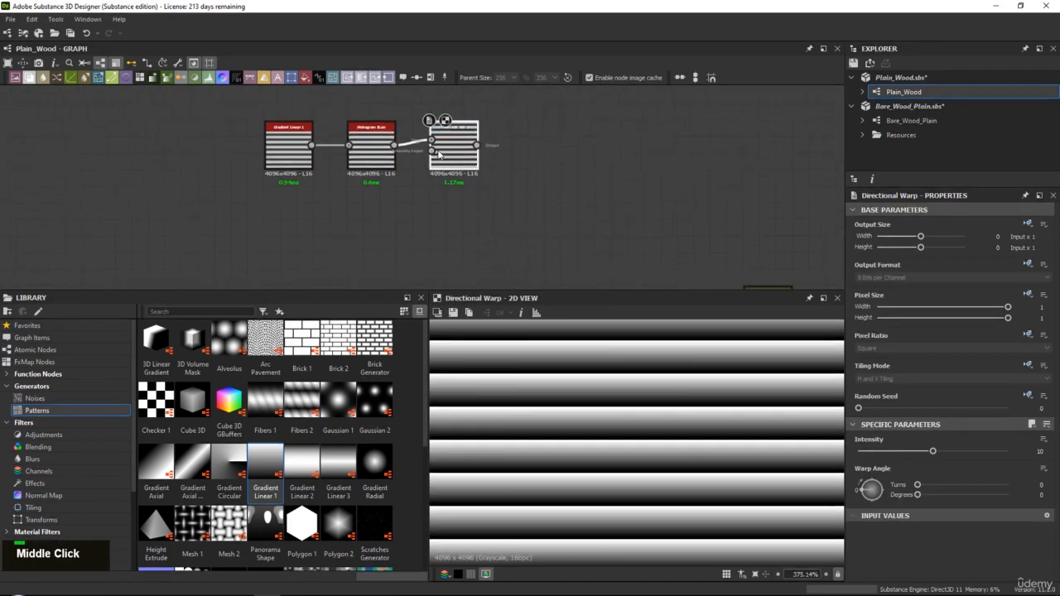
{"action": "left_click", "coordinate": [79, 397]}
{"action": "scroll", "coordinate": [331, 447], "scroll_direction": "down", "scroll_amount": 5}
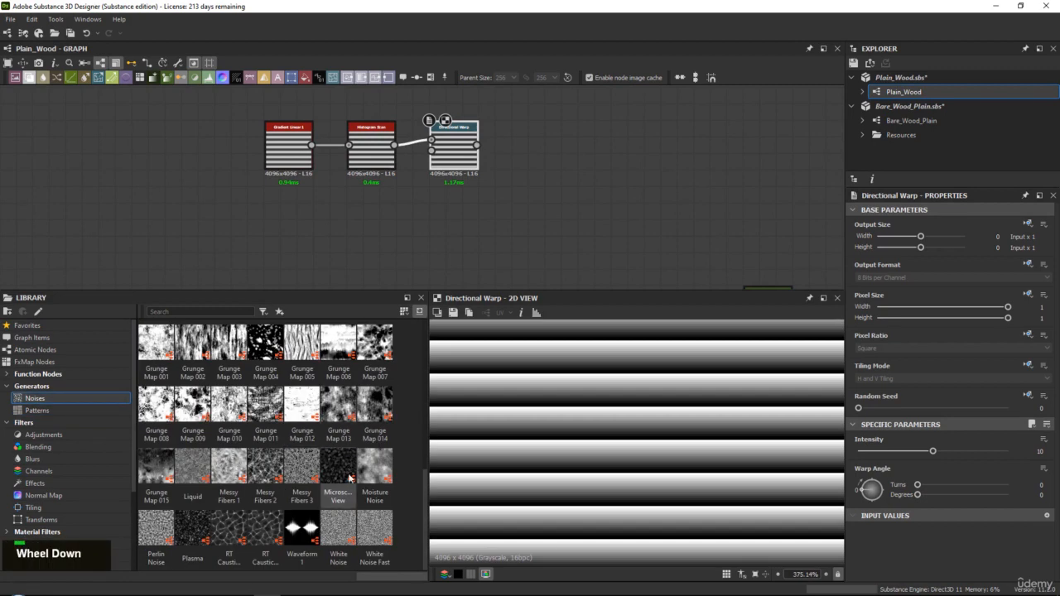
{"action": "left_click_drag", "start_coordinate": [156, 528], "coordinate": [356, 230]}
{"action": "scroll", "coordinate": [598, 447], "scroll_direction": "down", "scroll_amount": 10}
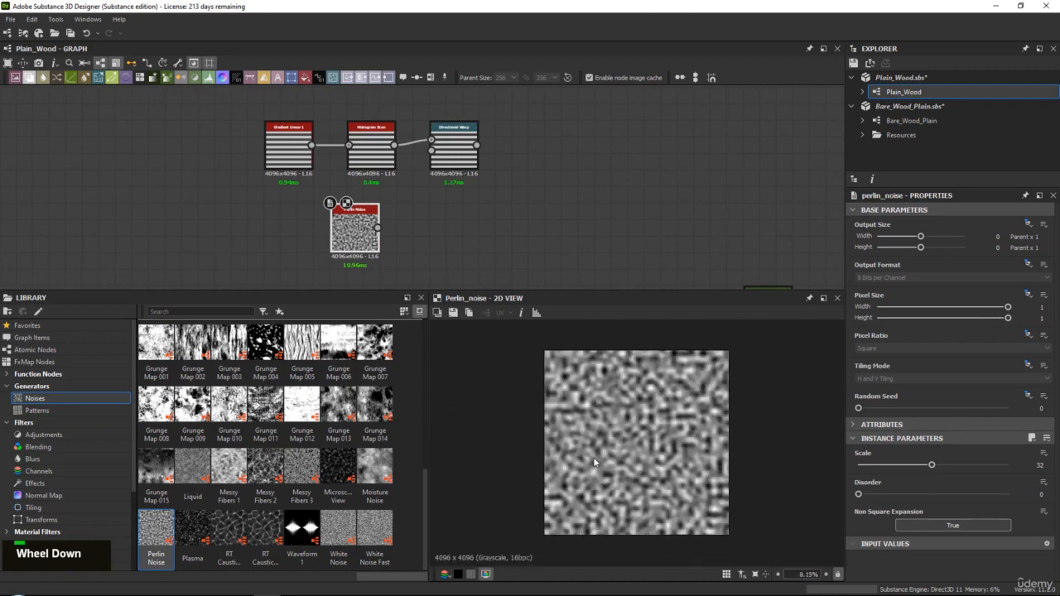
{"action": "scroll", "coordinate": [595, 462], "scroll_direction": "up", "scroll_amount": 2}
{"action": "scroll", "coordinate": [594, 462], "scroll_direction": "down", "scroll_amount": 2}
{"action": "scroll", "coordinate": [595, 462], "scroll_direction": "up", "scroll_amount": 2}
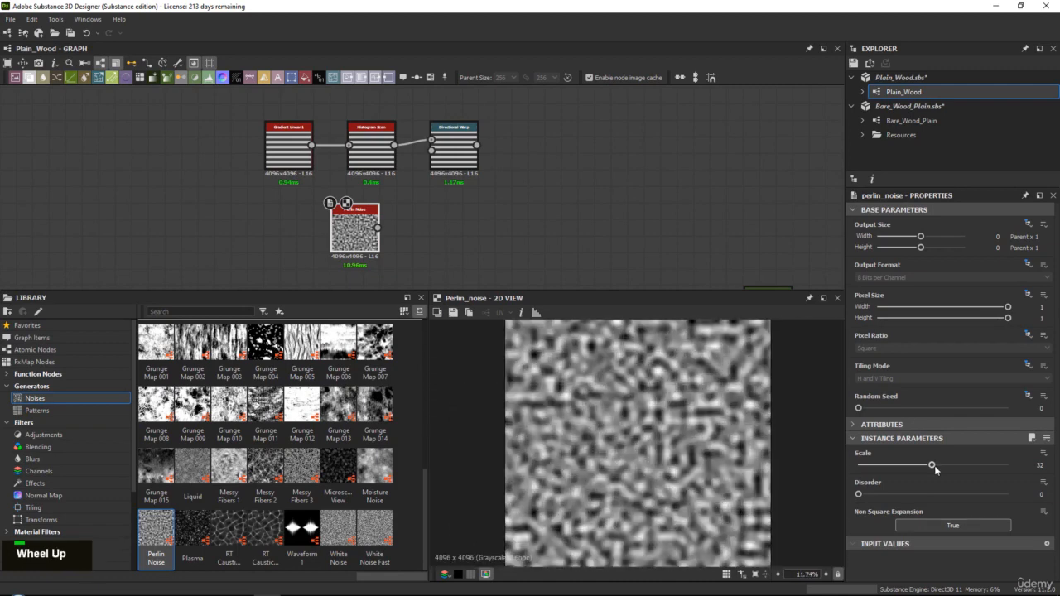
{"action": "left_click_drag", "start_coordinate": [934, 467], "coordinate": [878, 467]}
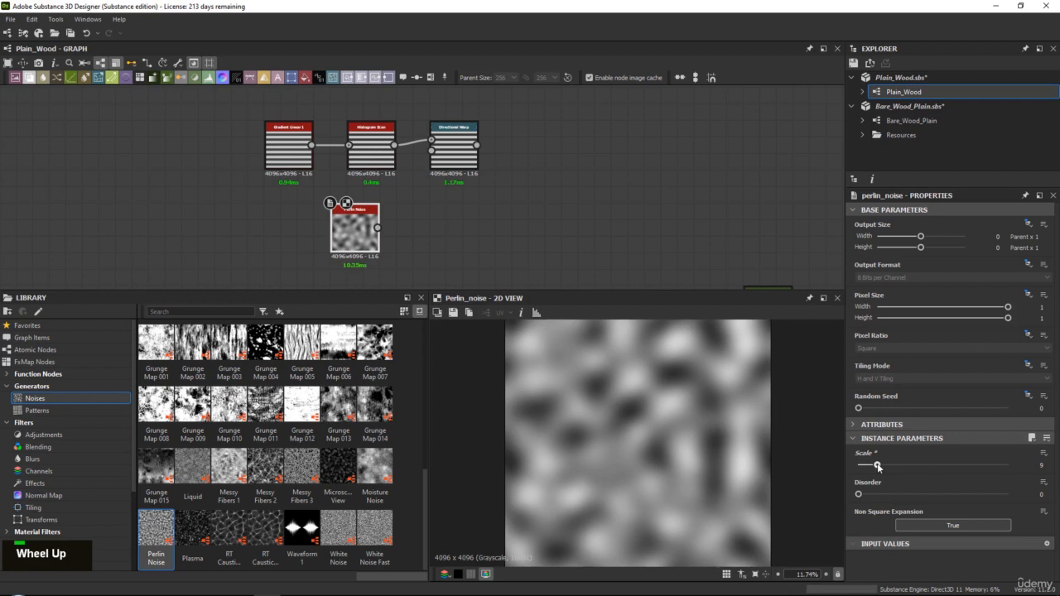
Set the Directional Warp's warp angle to about 76.92 degrees and examine the warped stripes up close and as a whole
{"action": "double_click", "coordinate": [450, 152]}
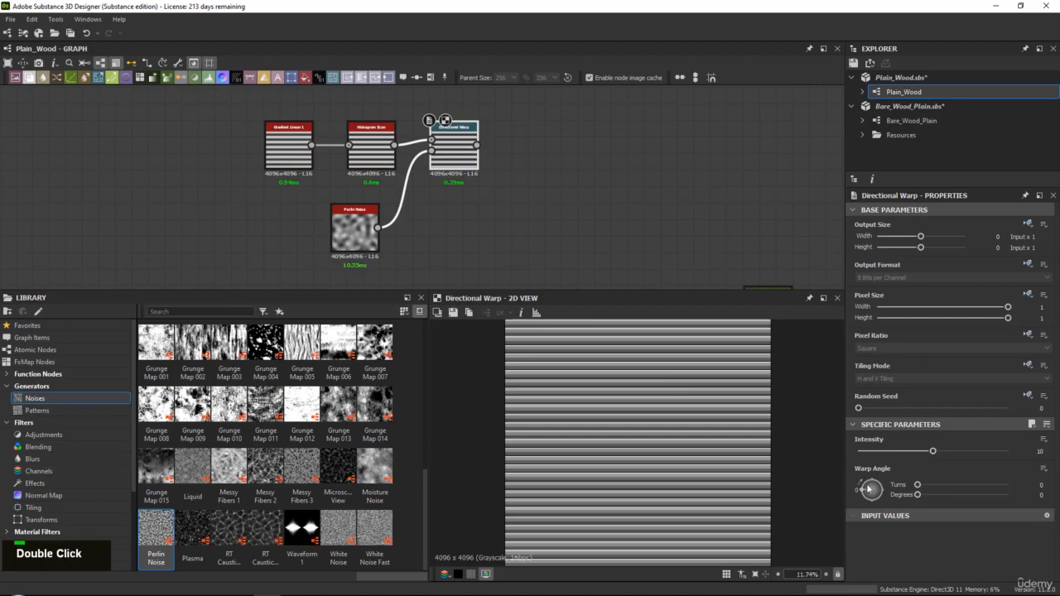
{"action": "left_click_drag", "start_coordinate": [870, 488], "coordinate": [876, 482]}
{"action": "scroll", "coordinate": [597, 375], "scroll_direction": "up", "scroll_amount": 4}
{"action": "scroll", "coordinate": [662, 398], "scroll_direction": "down", "scroll_amount": 1}
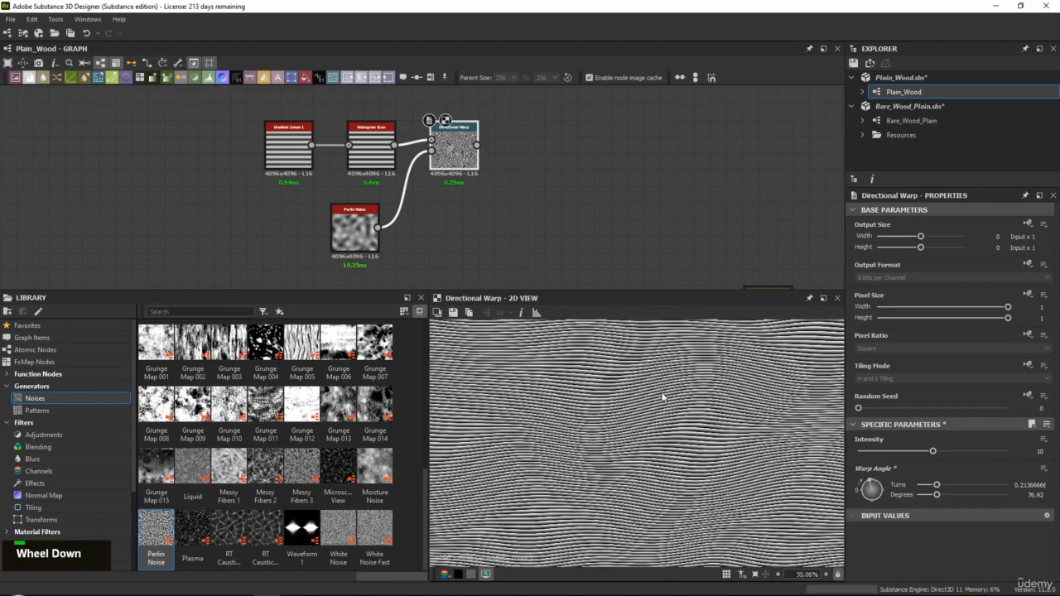
{"action": "scroll", "coordinate": [662, 398], "scroll_direction": "down", "scroll_amount": 4}
{"action": "scroll", "coordinate": [689, 394], "scroll_direction": "up", "scroll_amount": 5}
{"action": "middle_click_drag", "start_coordinate": [689, 394], "coordinate": [823, 413]}
{"action": "scroll", "coordinate": [654, 411], "scroll_direction": "up", "scroll_amount": 2}
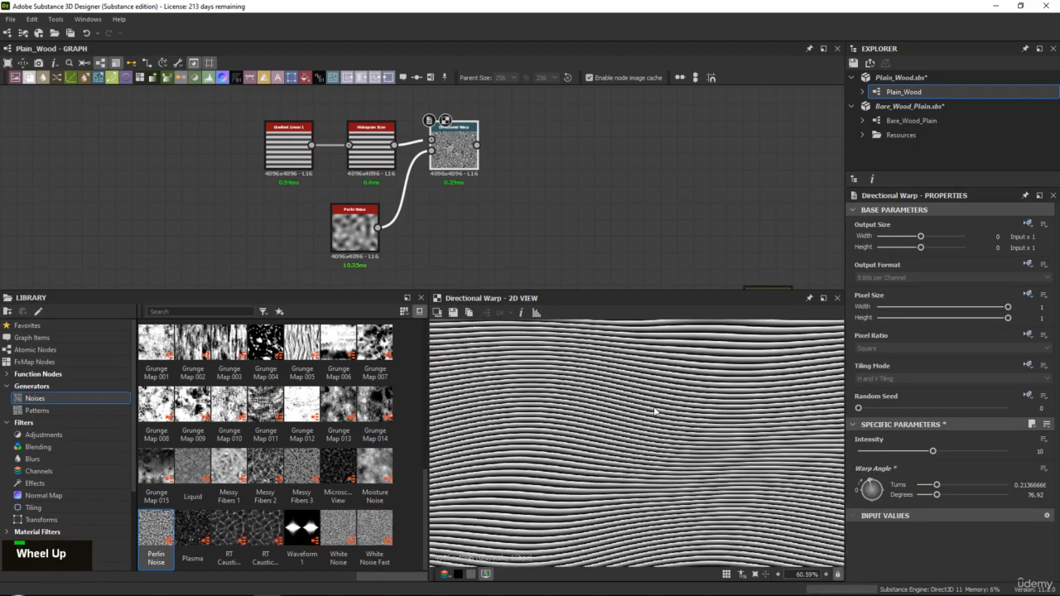
{"action": "middle_click_drag", "start_coordinate": [654, 411], "coordinate": [733, 382]}
{"action": "scroll", "coordinate": [700, 406], "scroll_direction": "down", "scroll_amount": 5}
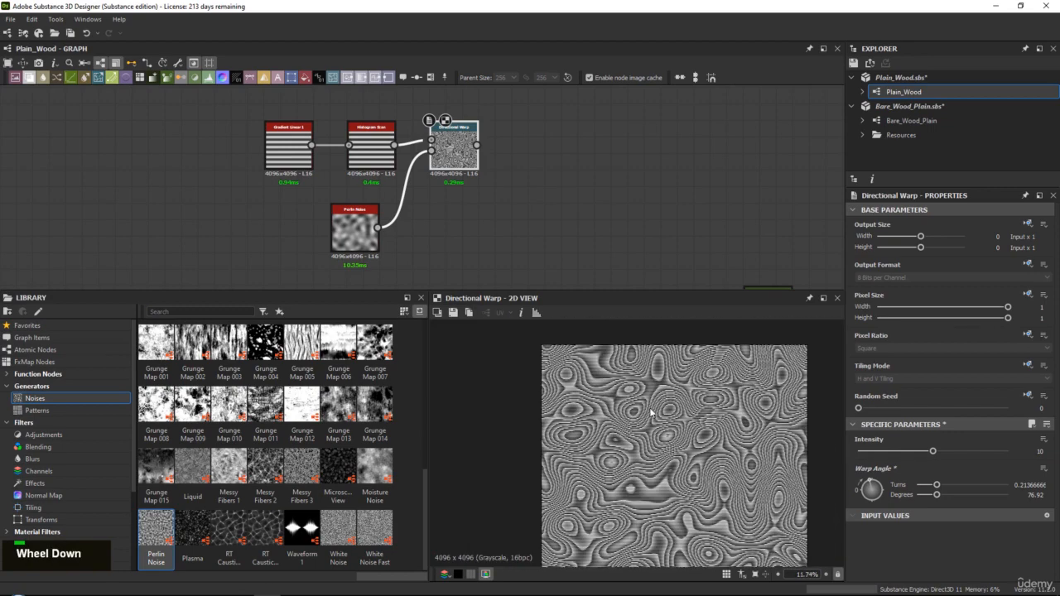
Lower the Directional Warp's intensity to about 3.31 and examine the warped stripes up close
{"action": "scroll", "coordinate": [684, 448], "scroll_direction": "down", "scroll_amount": 1}
{"action": "middle_click_drag", "start_coordinate": [684, 449], "coordinate": [684, 423]}
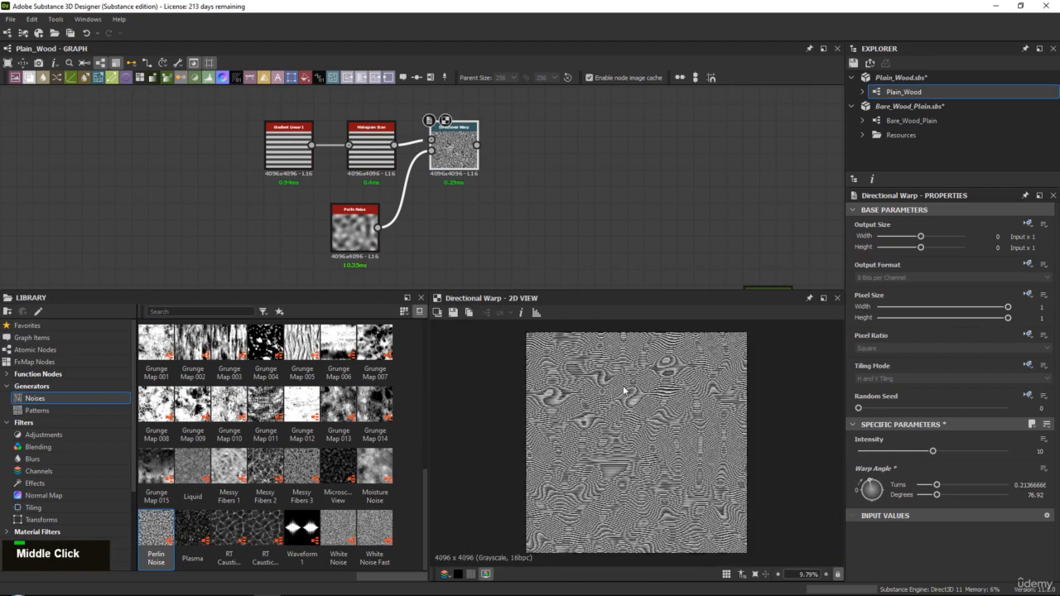
{"action": "scroll", "coordinate": [624, 390], "scroll_direction": "up", "scroll_amount": 6}
{"action": "left_click_drag", "start_coordinate": [892, 451], "coordinate": [881, 450]}
{"action": "middle_click_drag", "start_coordinate": [577, 387], "coordinate": [760, 465]}
{"action": "scroll", "coordinate": [652, 425], "scroll_direction": "down", "scroll_amount": 6}
{"action": "scroll", "coordinate": [628, 419], "scroll_direction": "up", "scroll_amount": 1}
{"action": "scroll", "coordinate": [628, 418], "scroll_direction": "up", "scroll_amount": 1}
{"action": "middle_click_drag", "start_coordinate": [657, 427], "coordinate": [720, 469]}
{"action": "middle_click_drag", "start_coordinate": [780, 441], "coordinate": [601, 470]}
{"action": "middle_click_drag", "start_coordinate": [743, 432], "coordinate": [550, 383]}
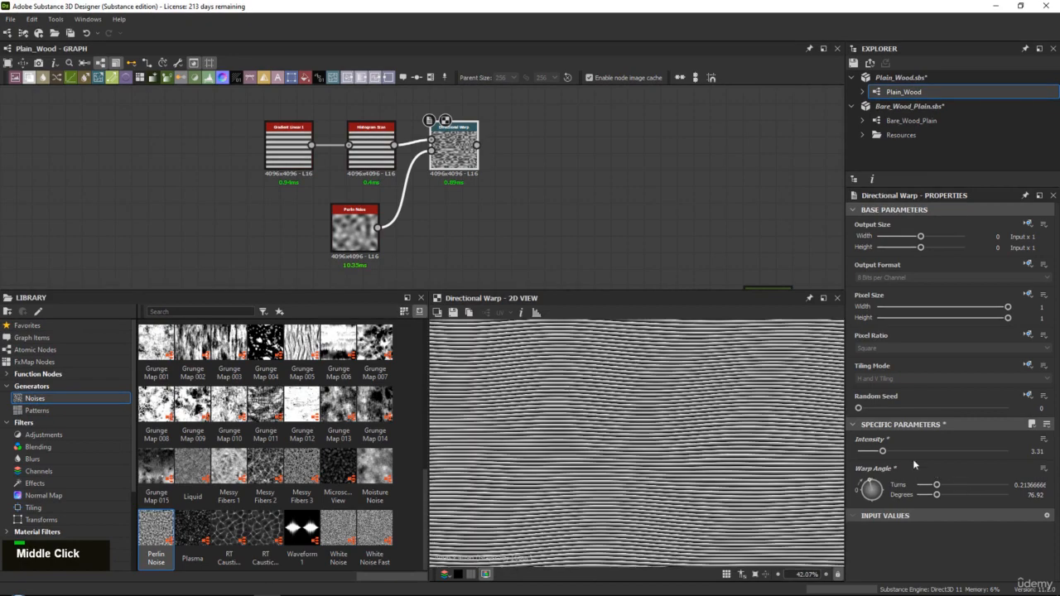
Set the intensity of the Directional Warp on the striped gradient to 4
{"action": "left_click_drag", "start_coordinate": [885, 452], "coordinate": [889, 453]}
{"action": "left_click", "coordinate": [1009, 452]}
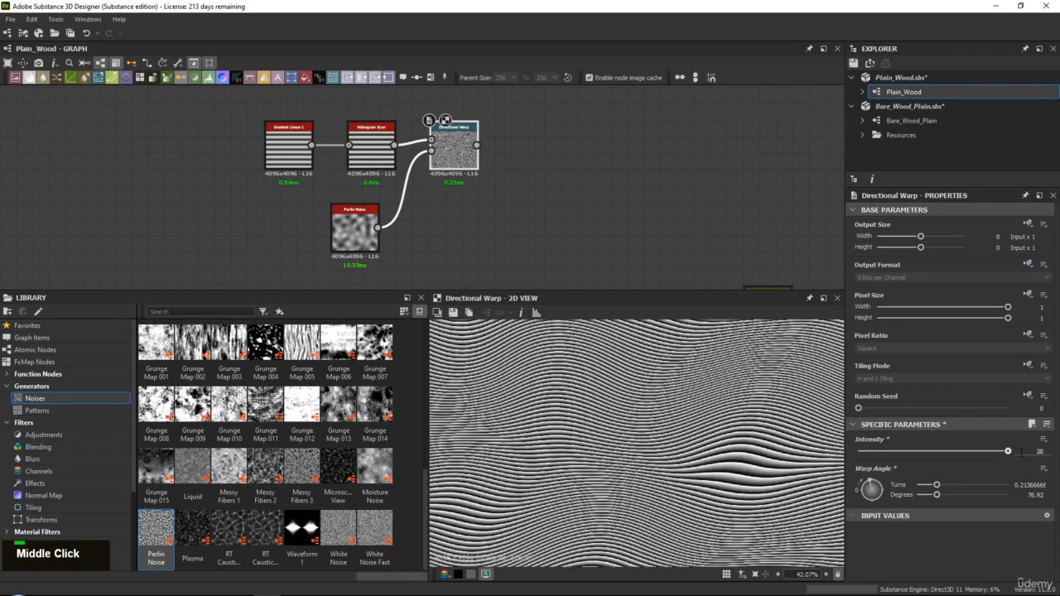
{"action": "type", "text": "4"}
{"action": "key", "text": "Return"}
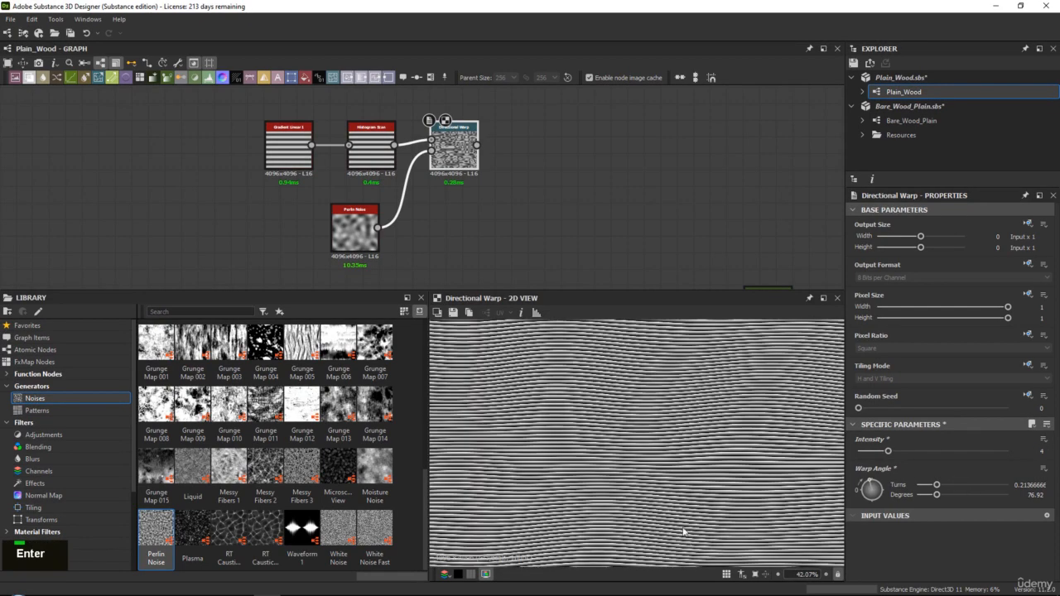
{"action": "middle_click_drag", "start_coordinate": [683, 531], "coordinate": [683, 423]}
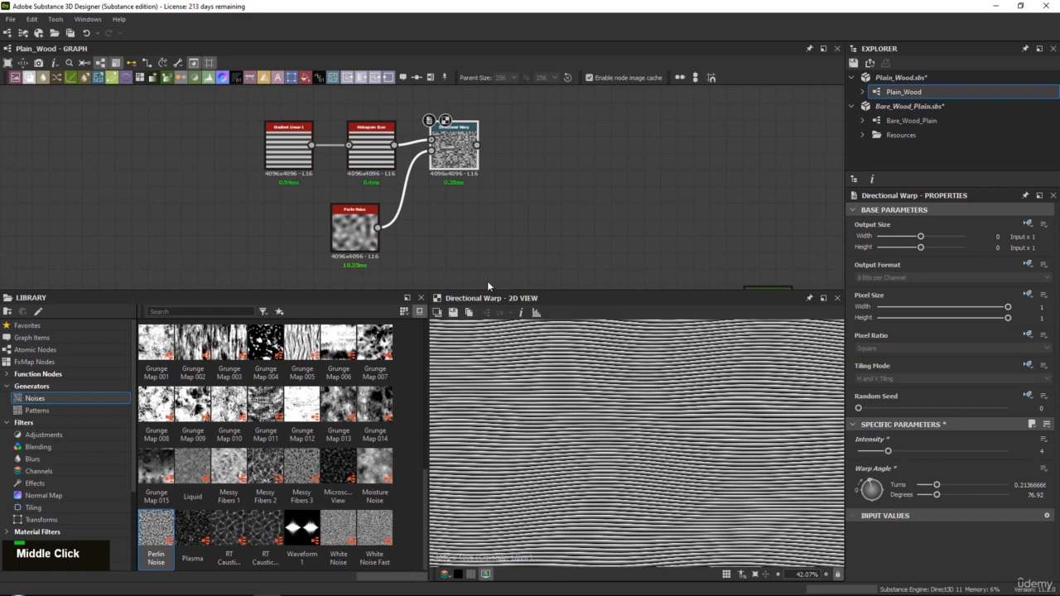
Add a Warp node fed by the upper Directional Warp that distorts the stripes
{"action": "middle_click_drag", "start_coordinate": [549, 197], "coordinate": [500, 213]}
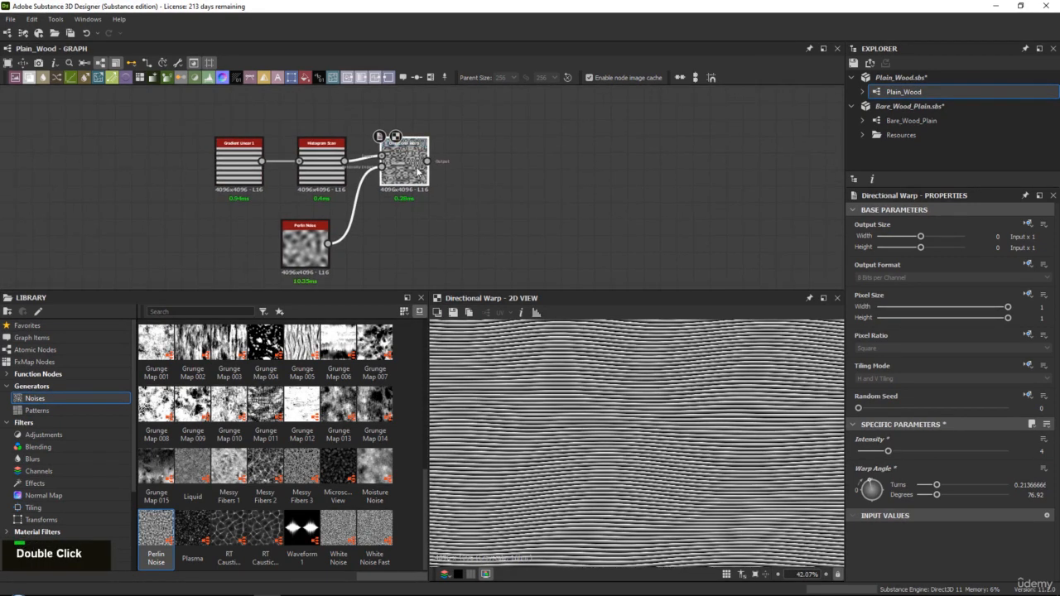
{"action": "key", "text": "space"}
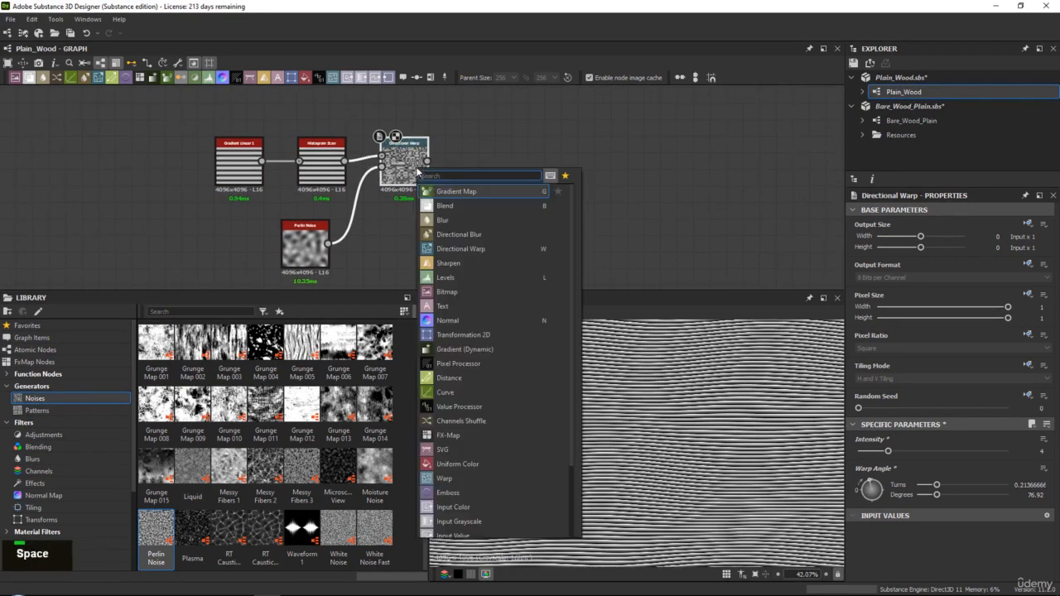
{"action": "type", "text": "wa"}
{"action": "key", "text": "Return"}
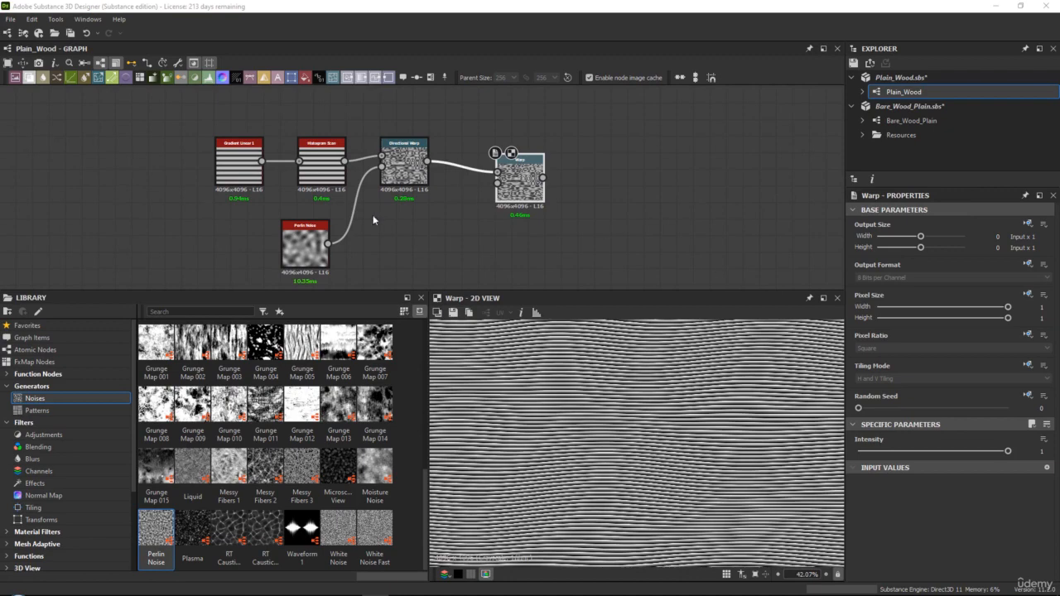
Connect the lower grain chain's Directional Warp output to the new Warp node's gradient input
{"action": "middle_click_drag", "start_coordinate": [361, 221], "coordinate": [328, 146]}
{"action": "scroll", "coordinate": [329, 146], "scroll_direction": "down", "scroll_amount": 2}
{"action": "scroll", "coordinate": [421, 231], "scroll_direction": "up", "scroll_amount": 1}
{"action": "left_click_drag", "start_coordinate": [501, 245], "coordinate": [475, 246]}
{"action": "left_click_drag", "start_coordinate": [413, 132], "coordinate": [423, 98]}
{"action": "middle_click_drag", "start_coordinate": [441, 102], "coordinate": [456, 168]}
{"action": "scroll", "coordinate": [456, 168], "scroll_direction": "up", "scroll_amount": 3}
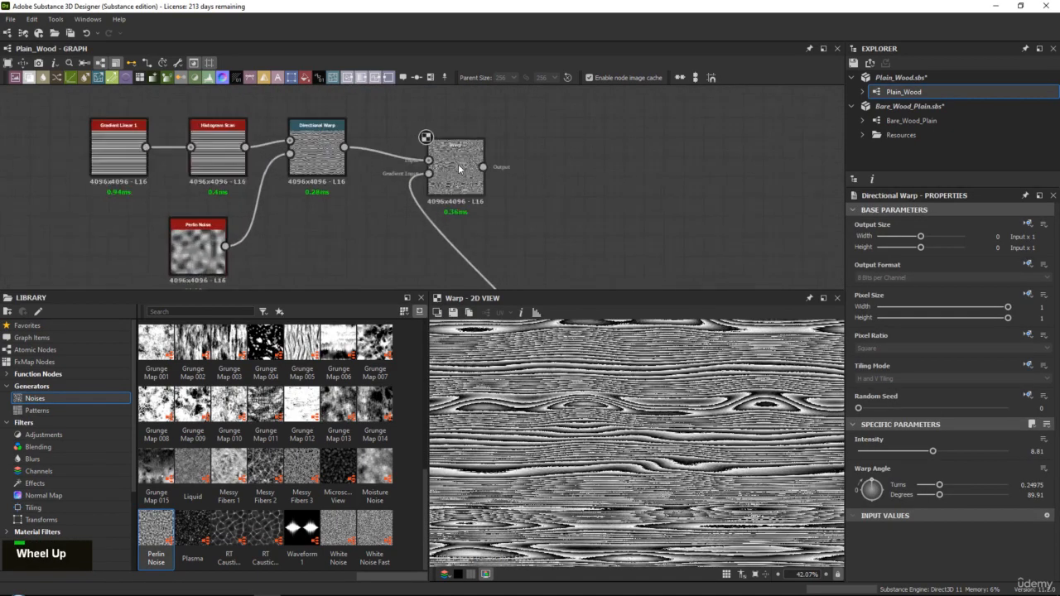
Open the Warp node, sweep its intensity and return it to 1, and examine the resulting grain lines
{"action": "double_click", "coordinate": [457, 168]}
{"action": "scroll", "coordinate": [590, 438], "scroll_direction": "up", "scroll_amount": 4}
{"action": "middle_click_drag", "start_coordinate": [457, 255], "coordinate": [412, 125]}
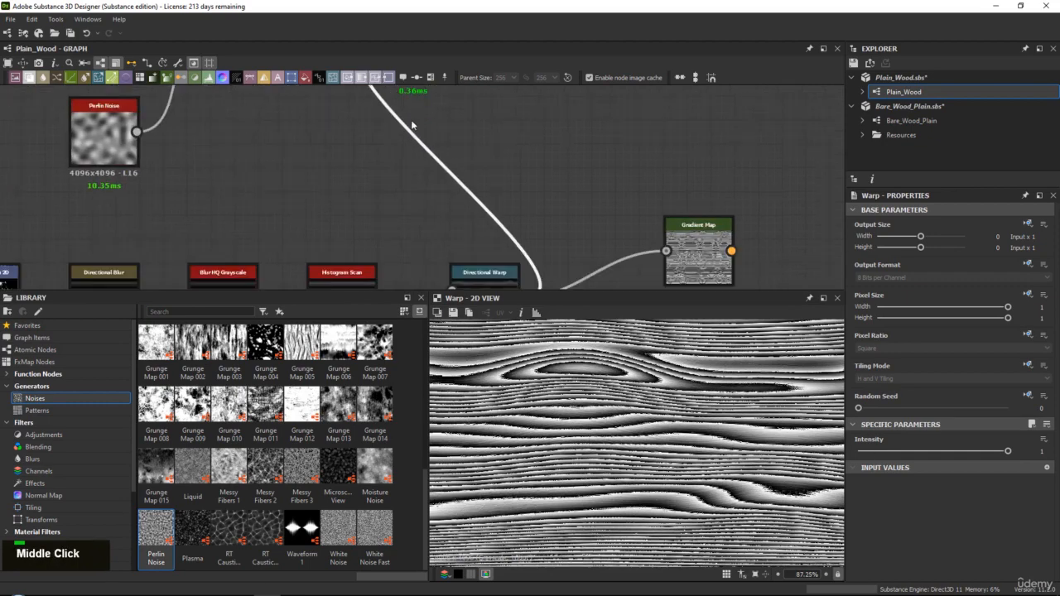
{"action": "middle_click_drag", "start_coordinate": [501, 227], "coordinate": [510, 285]}
{"action": "middle_click_drag", "start_coordinate": [422, 90], "coordinate": [441, 154]}
{"action": "left_click_drag", "start_coordinate": [441, 153], "coordinate": [415, 130]}
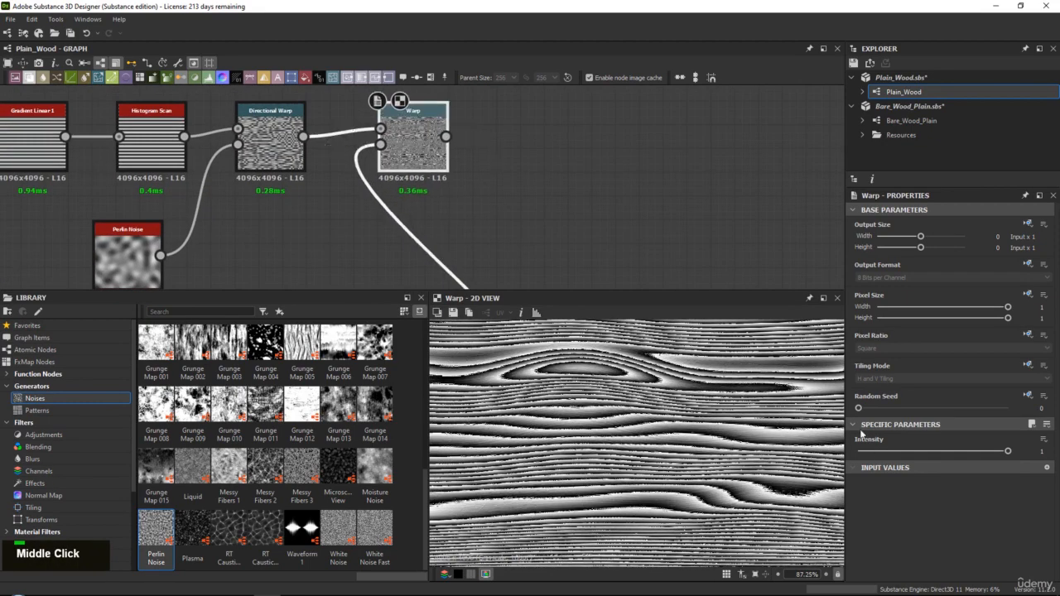
{"action": "left_click_drag", "start_coordinate": [870, 454], "coordinate": [1007, 451]}
{"action": "scroll", "coordinate": [622, 370], "scroll_direction": "down", "scroll_amount": 2}
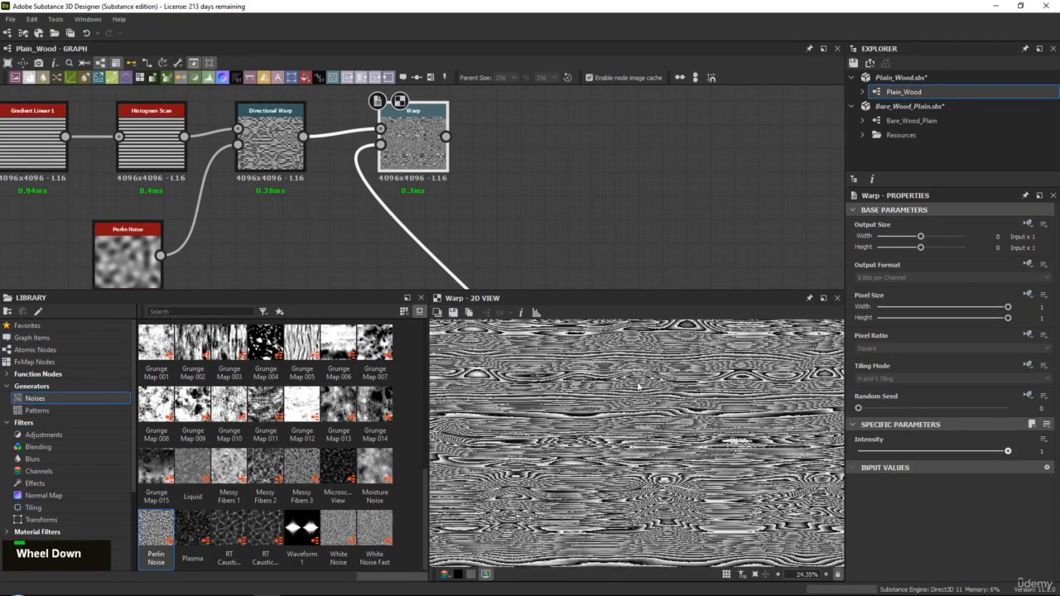
{"action": "scroll", "coordinate": [622, 370], "scroll_direction": "up", "scroll_amount": 3}
{"action": "middle_click_drag", "start_coordinate": [623, 370], "coordinate": [608, 550]}
{"action": "scroll", "coordinate": [636, 441], "scroll_direction": "down", "scroll_amount": 2}
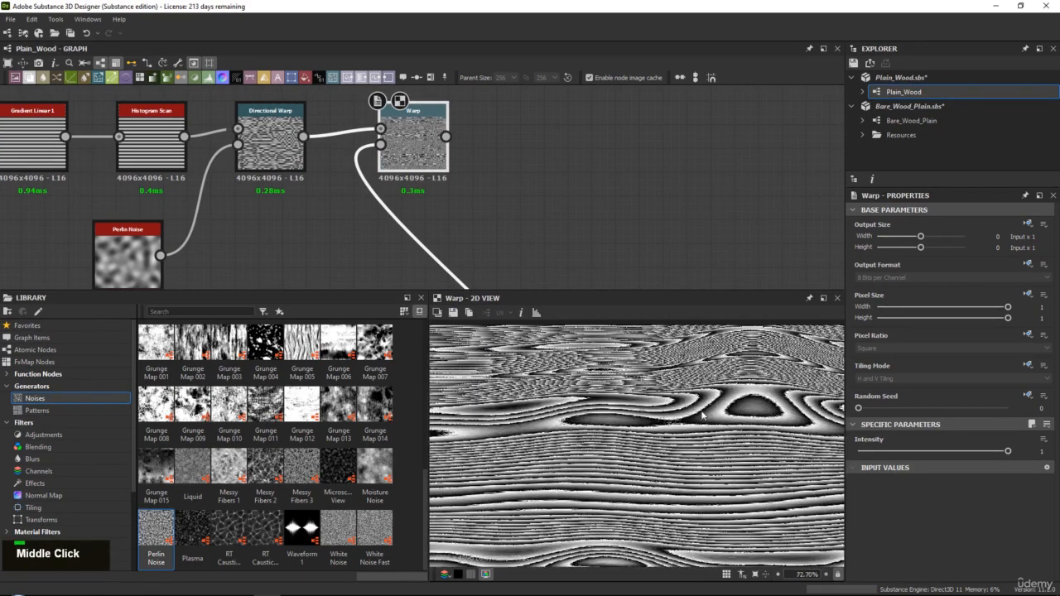
{"action": "scroll", "coordinate": [671, 396], "scroll_direction": "down", "scroll_amount": 1}
{"action": "scroll", "coordinate": [671, 397], "scroll_direction": "up", "scroll_amount": 3}
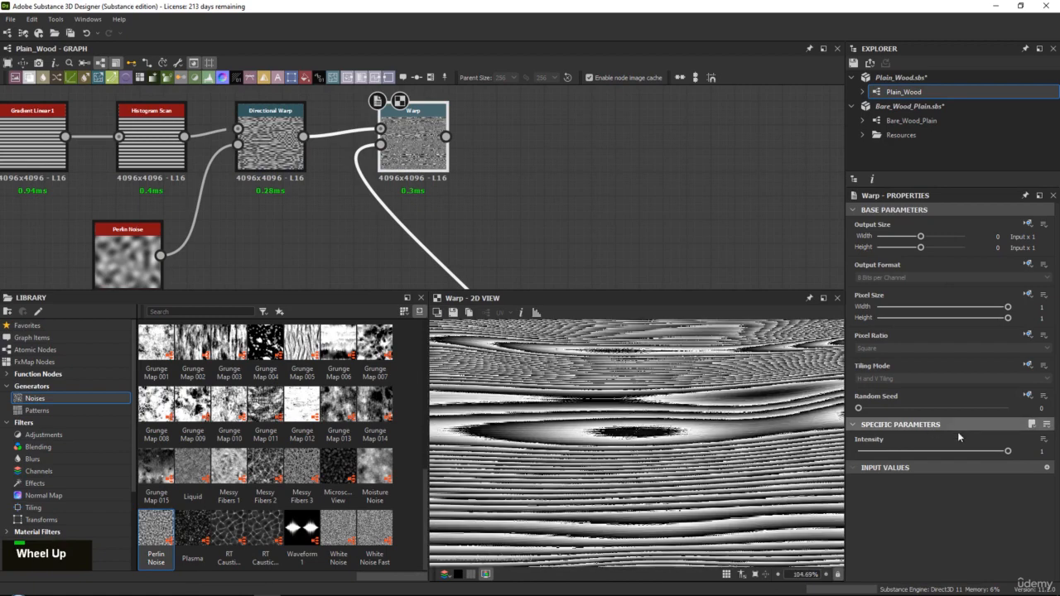
Vary the Warp's intensity once more, ending at 1, and inspect the line edges at pixel level
{"action": "left_click", "coordinate": [964, 452]}
{"action": "left_click_drag", "start_coordinate": [966, 453], "coordinate": [1052, 453]}
{"action": "scroll", "coordinate": [619, 476], "scroll_direction": "up", "scroll_amount": 9}
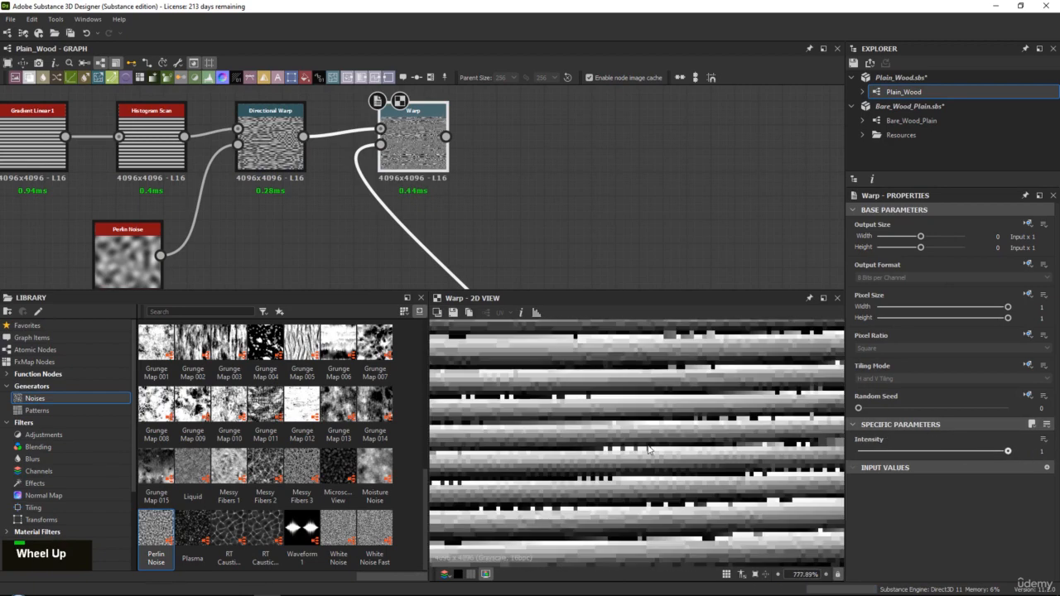
{"action": "scroll", "coordinate": [636, 450], "scroll_direction": "down", "scroll_amount": 4}
{"action": "scroll", "coordinate": [636, 450], "scroll_direction": "down", "scroll_amount": 7}
{"action": "scroll", "coordinate": [636, 451], "scroll_direction": "up", "scroll_amount": 2}
Override the output format of the Grunge Map 002 node as absolute and set it to 16 Bits per Channel
{"action": "middle_click_drag", "start_coordinate": [476, 285], "coordinate": [485, 199]}
{"action": "scroll", "coordinate": [485, 204], "scroll_direction": "down", "scroll_amount": 3}
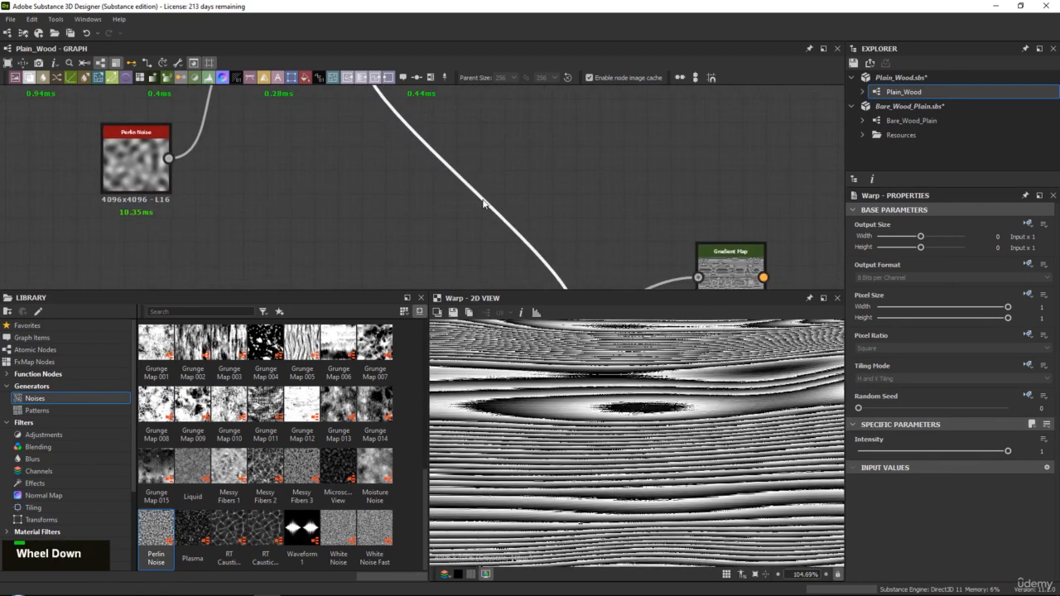
{"action": "middle_click_drag", "start_coordinate": [446, 255], "coordinate": [447, 167]}
{"action": "scroll", "coordinate": [448, 166], "scroll_direction": "up", "scroll_amount": 1}
{"action": "middle_click_drag", "start_coordinate": [121, 178], "coordinate": [217, 197]}
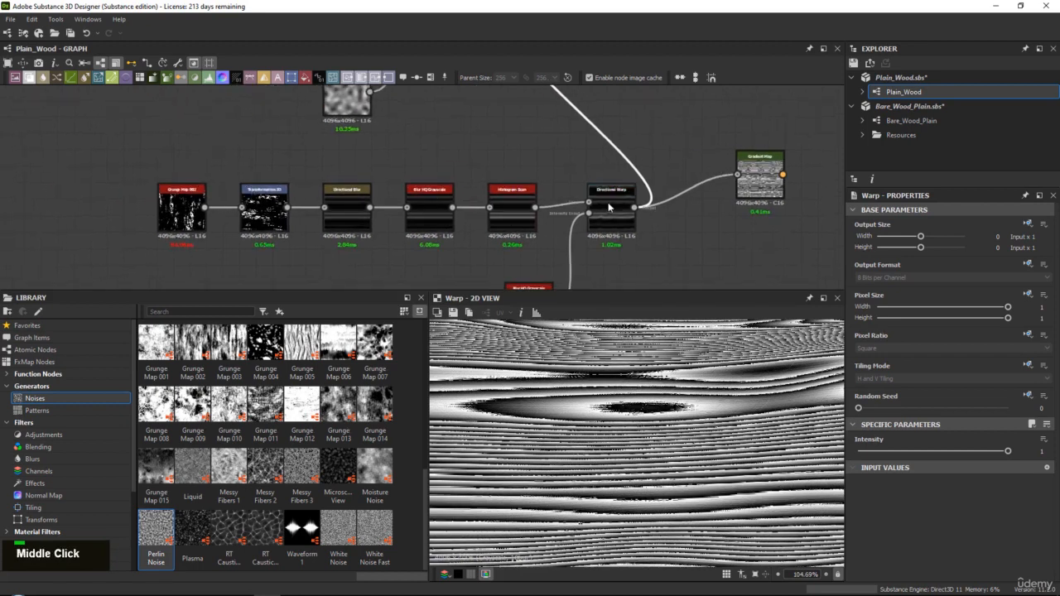
{"action": "scroll", "coordinate": [171, 207], "scroll_direction": "up", "scroll_amount": 4}
{"action": "left_click", "coordinate": [178, 207]}
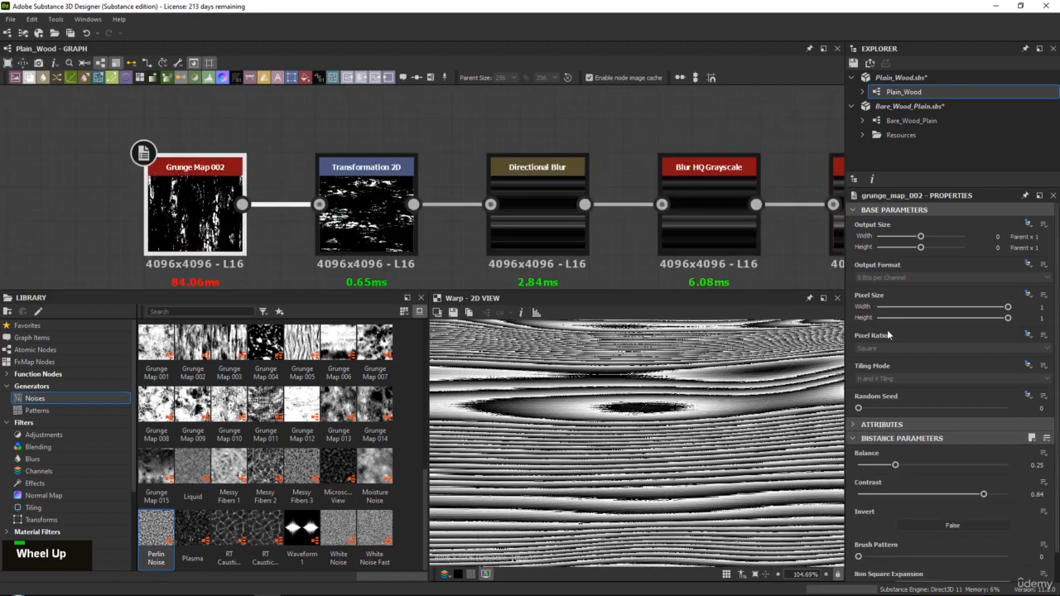
{"action": "left_click", "coordinate": [1028, 265]}
{"action": "left_click", "coordinate": [1013, 293]}
{"action": "left_click", "coordinate": [879, 278]}
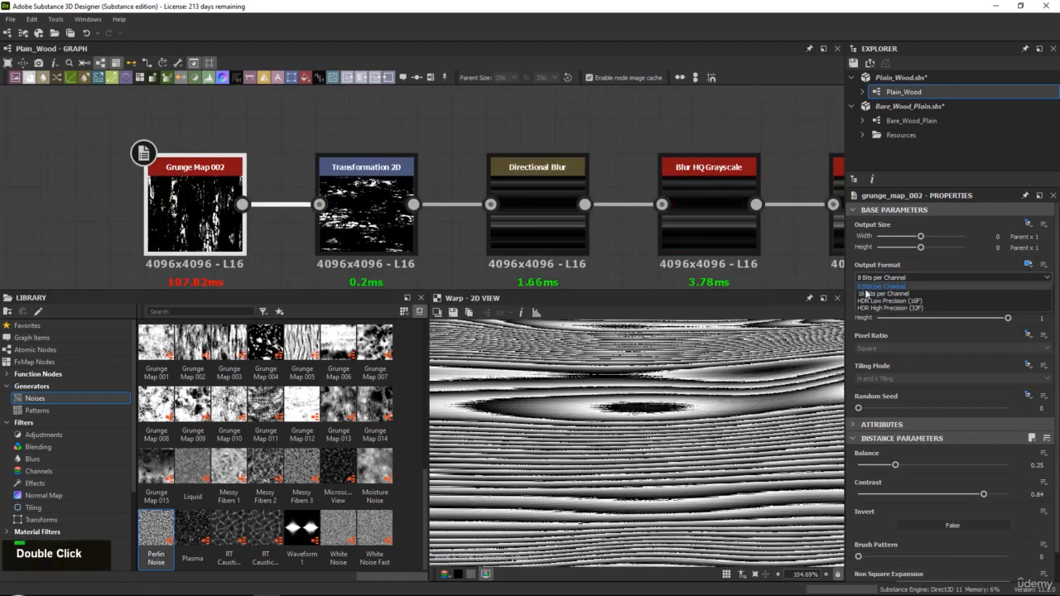
{"action": "left_click", "coordinate": [866, 293]}
{"action": "scroll", "coordinate": [474, 221], "scroll_direction": "down", "scroll_amount": 3}
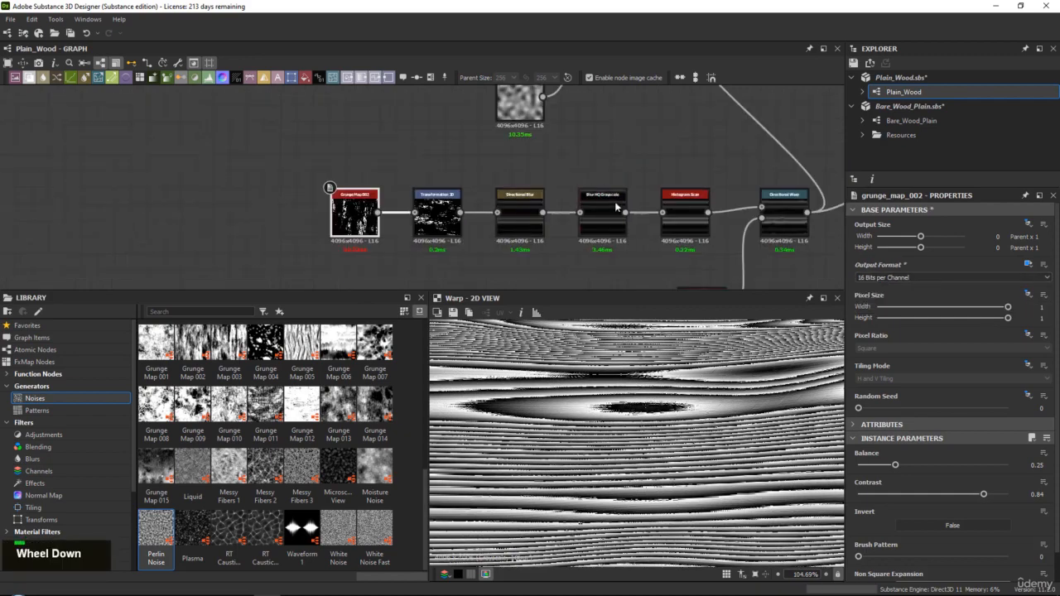
Set the Warp node's intensity to 0.91 and examine the grain lines up close and from farther away
{"action": "middle_click_drag", "start_coordinate": [614, 201], "coordinate": [358, 296]}
{"action": "double_click", "coordinate": [461, 116]}
{"action": "scroll", "coordinate": [639, 435], "scroll_direction": "up", "scroll_amount": 4}
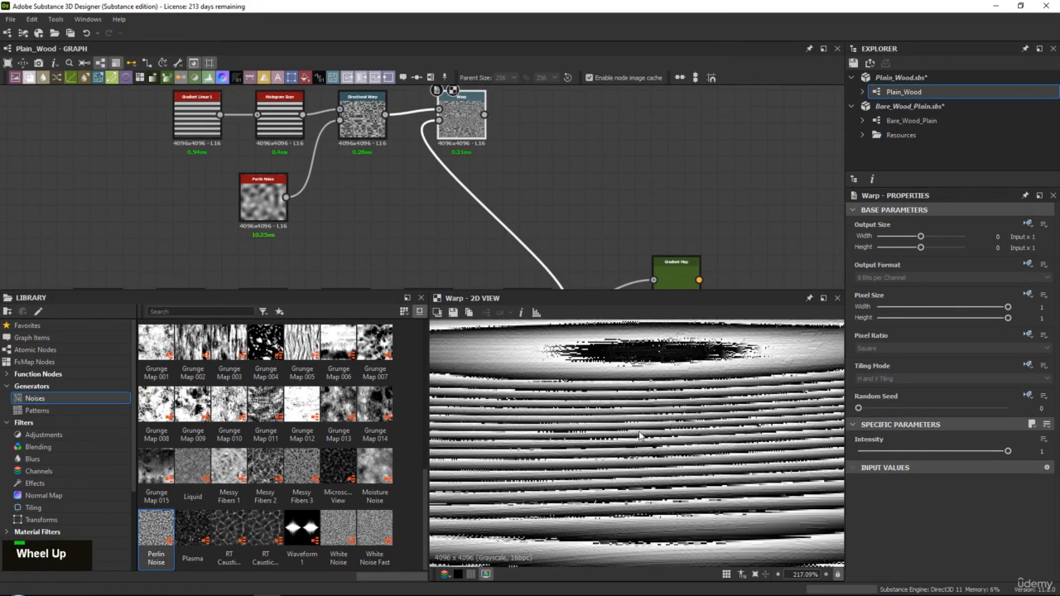
{"action": "left_click_drag", "start_coordinate": [877, 450], "coordinate": [994, 452]}
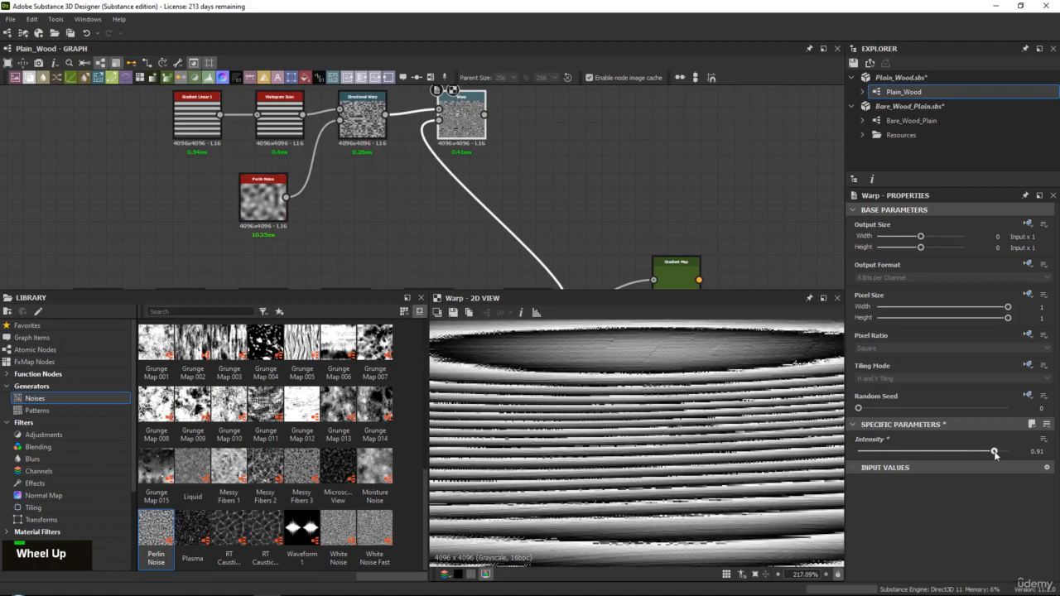
{"action": "scroll", "coordinate": [549, 450], "scroll_direction": "down", "scroll_amount": 10}
{"action": "middle_click_drag", "start_coordinate": [593, 469], "coordinate": [622, 445]}
{"action": "middle_click_drag", "start_coordinate": [736, 468], "coordinate": [641, 417]}
{"action": "scroll", "coordinate": [672, 372], "scroll_direction": "up", "scroll_amount": 5}
{"action": "scroll", "coordinate": [640, 417], "scroll_direction": "up", "scroll_amount": 3}
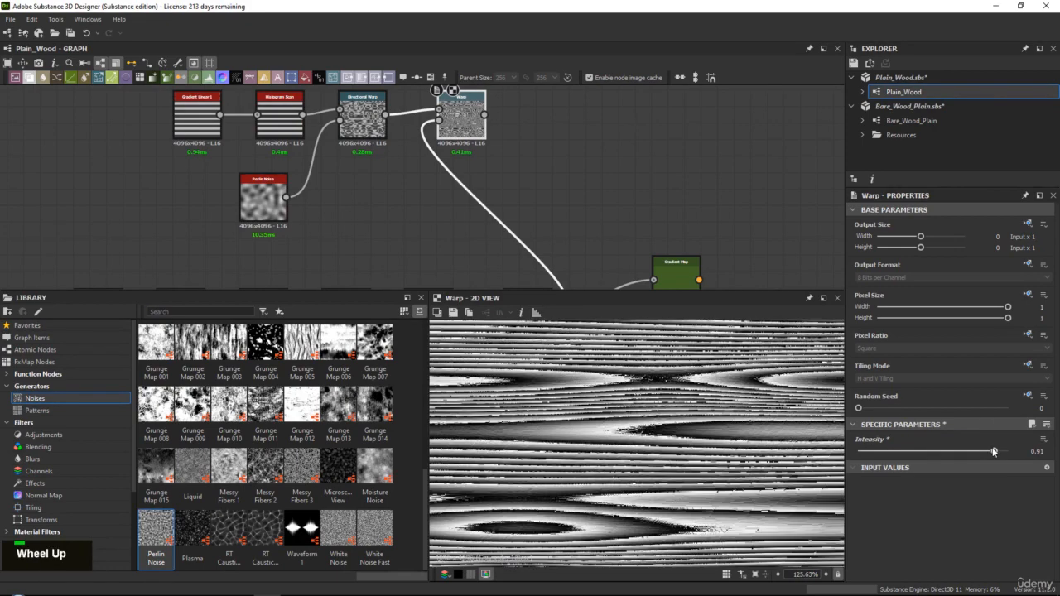
Reduce the Warp node's intensity to 0.77 and check the grain lines
{"action": "mouse_move", "coordinate": [993, 451]}
{"action": "left_mouse_down"}
{"action": "mouse_move", "coordinate": [1002, 448]}
{"action": "mouse_move", "coordinate": [973, 449]}
{"action": "left_mouse_up"}
{"action": "scroll", "coordinate": [601, 468], "scroll_direction": "down", "scroll_amount": 10}
{"action": "middle_click", "coordinate": [601, 468]}
{"action": "scroll", "coordinate": [612, 443], "scroll_direction": "up", "scroll_amount": 8}
{"action": "middle_click_drag", "start_coordinate": [601, 468], "coordinate": [609, 448]}
Add a Blur HQ Grayscale node fed by the Warp node
{"action": "middle_click_drag", "start_coordinate": [457, 125], "coordinate": [456, 171]}
{"action": "left_click_drag", "start_coordinate": [456, 172], "coordinate": [449, 171]}
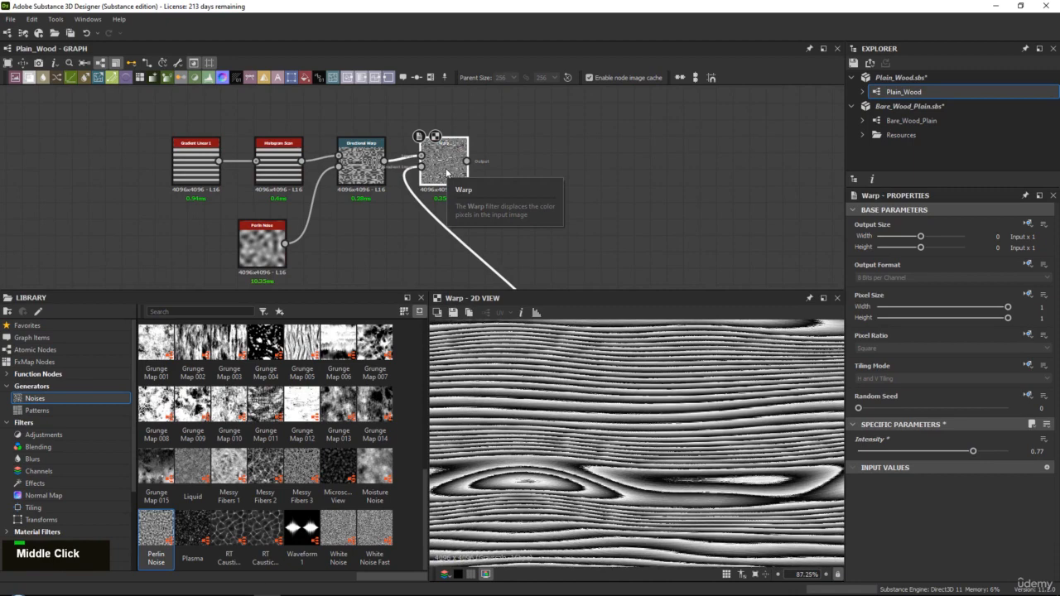
{"action": "key", "text": "space"}
{"action": "type", "text": "blu"}
{"action": "key", "text": "Down"}
{"action": "key", "text": "Down"}
{"action": "key", "text": "Return"}
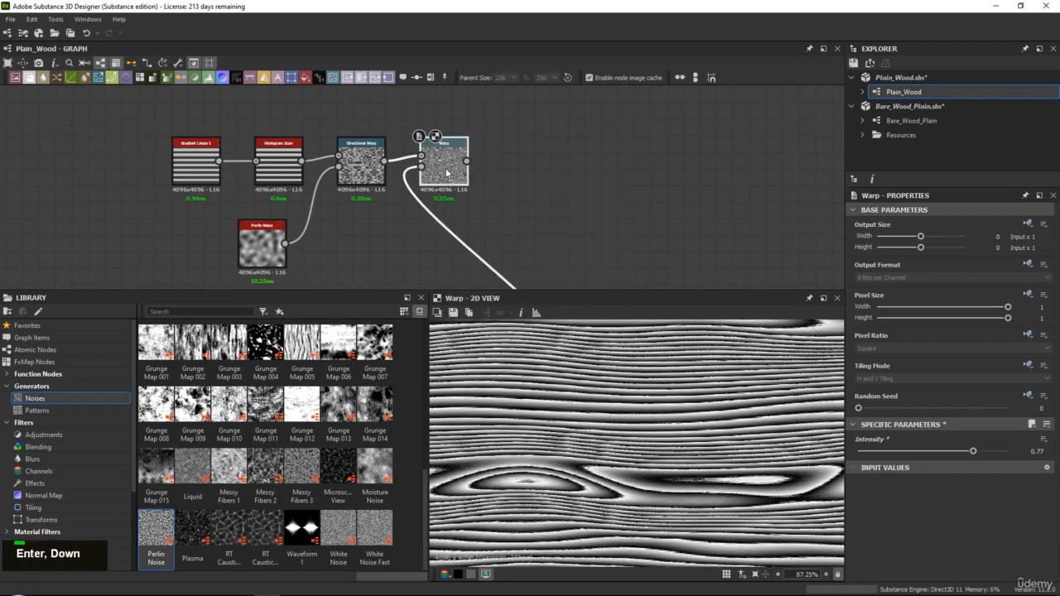
Set the new Blur HQ Grayscale's intensity to 0.1 and examine the softened grain at several magnifications
{"action": "left_click_drag", "start_coordinate": [897, 468], "coordinate": [717, 455]}
{"action": "scroll", "coordinate": [820, 472], "scroll_direction": "up", "scroll_amount": 3}
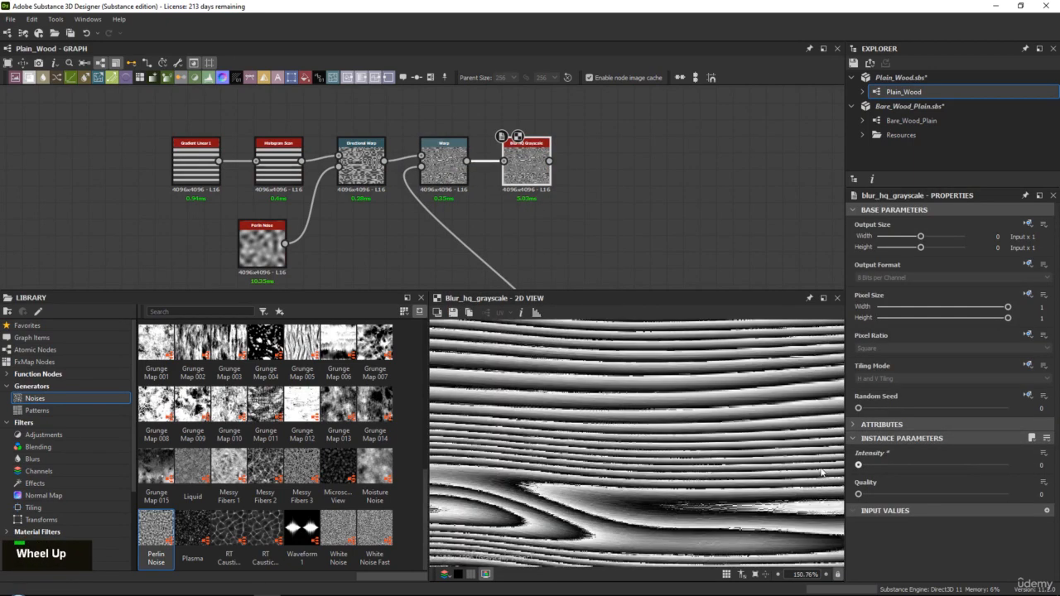
{"action": "left_click_drag", "start_coordinate": [862, 468], "coordinate": [861, 468]}
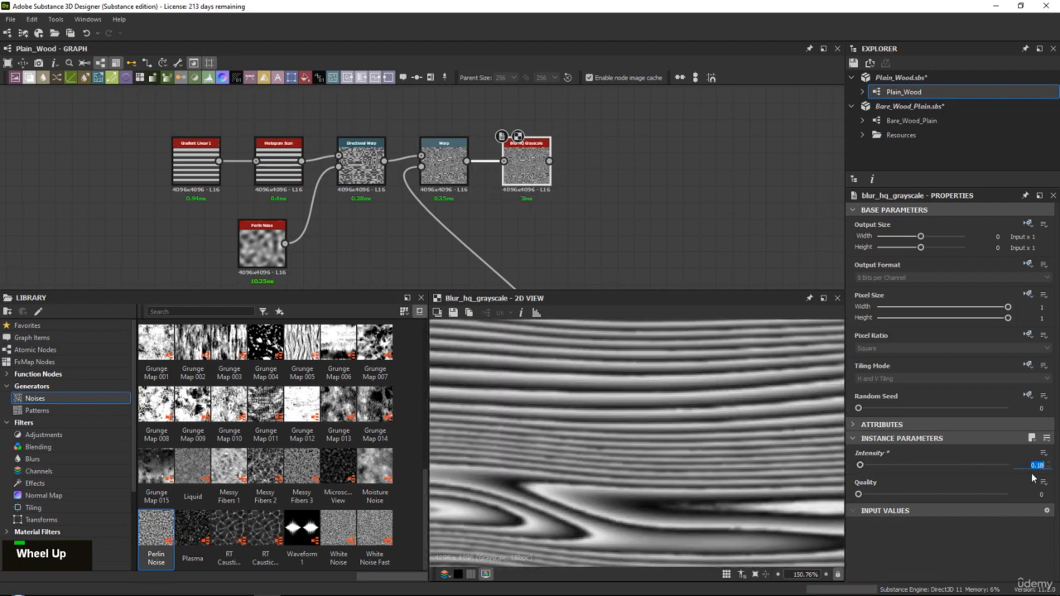
{"action": "type", "text": "0.1"}
{"action": "key", "text": "Return"}
{"action": "scroll", "coordinate": [580, 419], "scroll_direction": "down", "scroll_amount": 8}
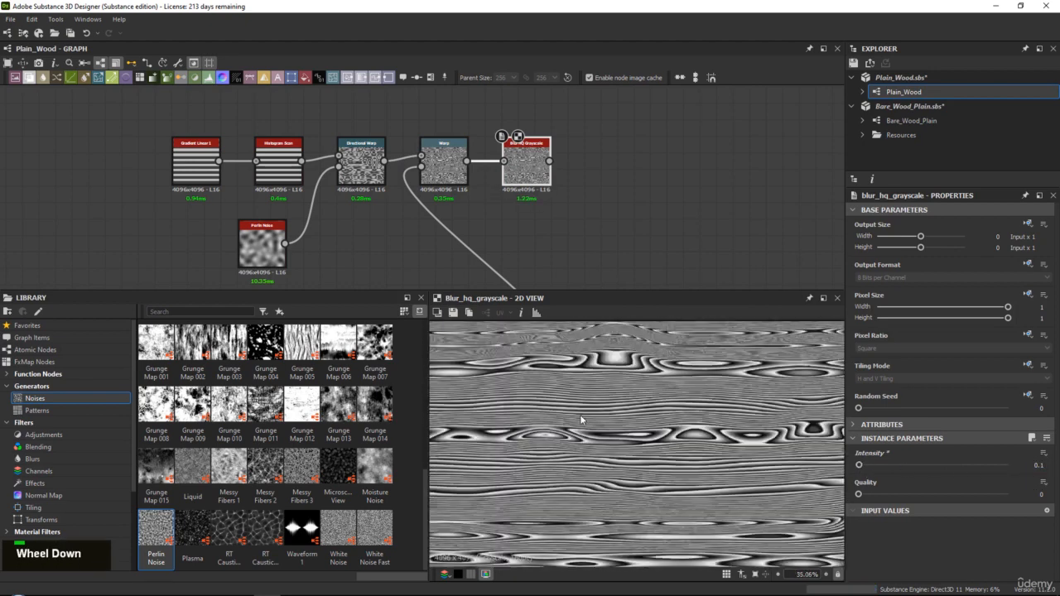
{"action": "scroll", "coordinate": [580, 419], "scroll_direction": "up", "scroll_amount": 4}
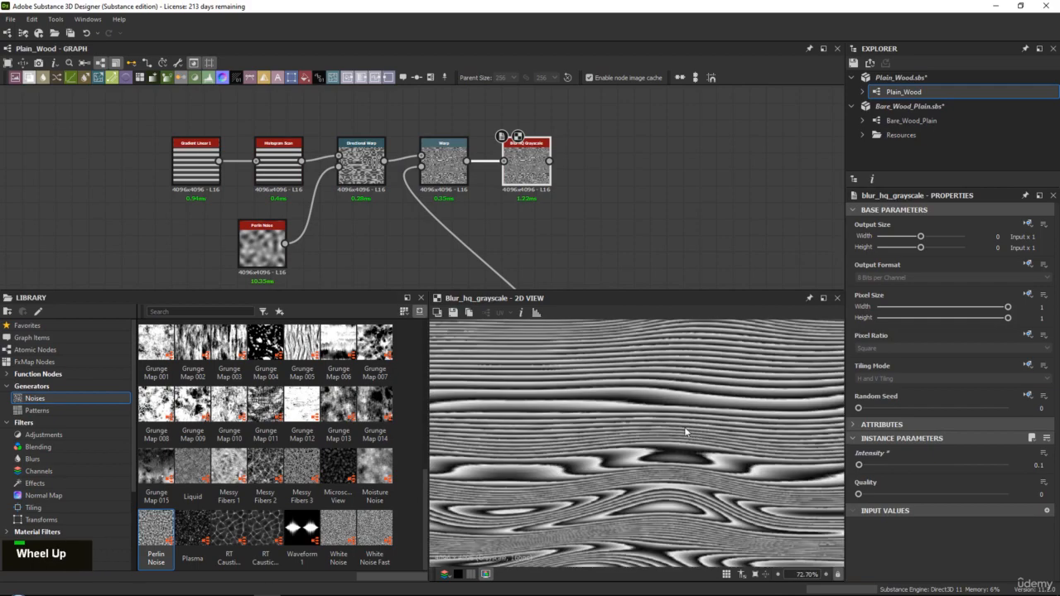
{"action": "middle_click_drag", "start_coordinate": [684, 431], "coordinate": [601, 380]}
{"action": "scroll", "coordinate": [655, 439], "scroll_direction": "down", "scroll_amount": 8}
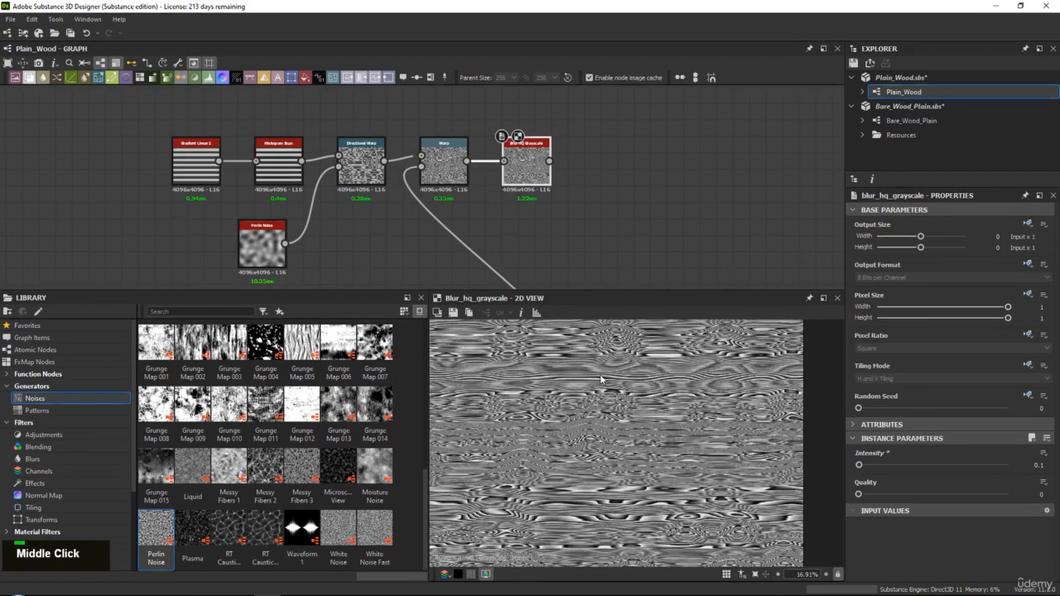
{"action": "scroll", "coordinate": [633, 425], "scroll_direction": "up", "scroll_amount": 10}
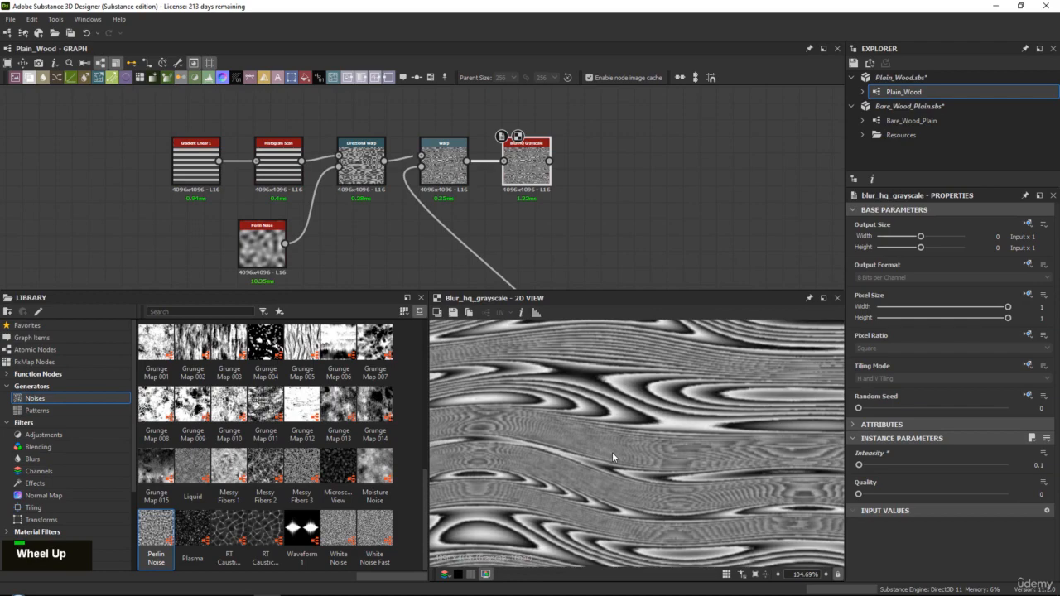
Set the Warp node's intensity to 0.42 while checking the blurred grain result
{"action": "left_click", "coordinate": [447, 174]}
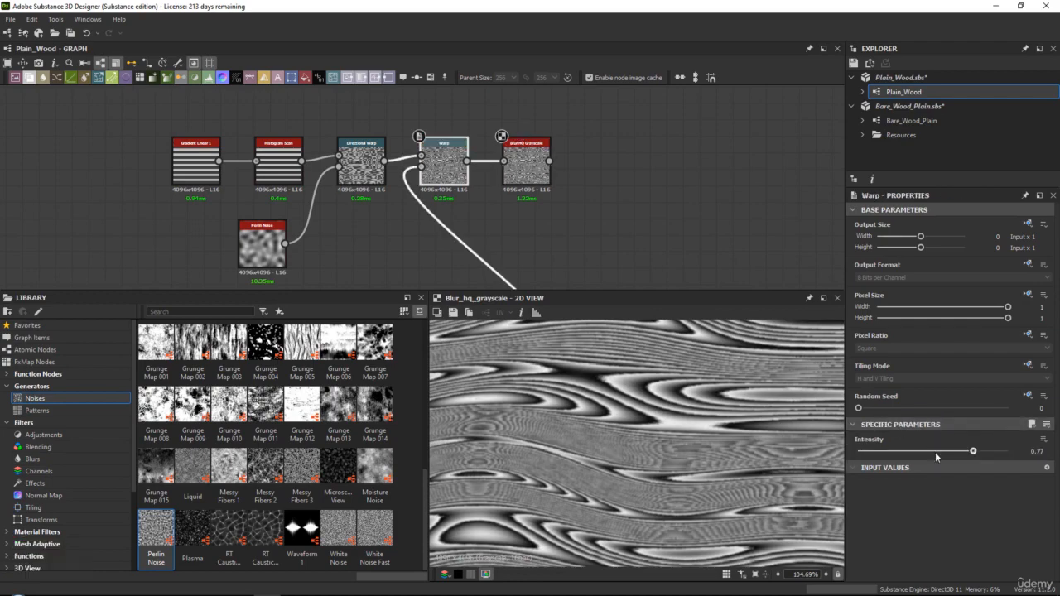
{"action": "left_click_drag", "start_coordinate": [935, 452], "coordinate": [867, 450]}
{"action": "scroll", "coordinate": [632, 424], "scroll_direction": "down", "scroll_amount": 5}
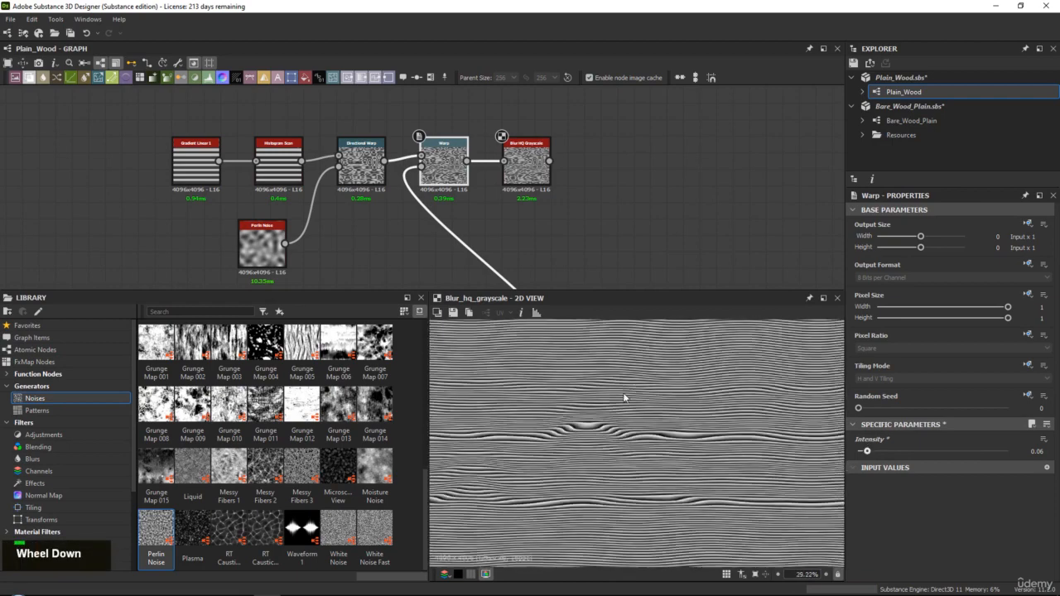
{"action": "middle_click", "coordinate": [652, 448]}
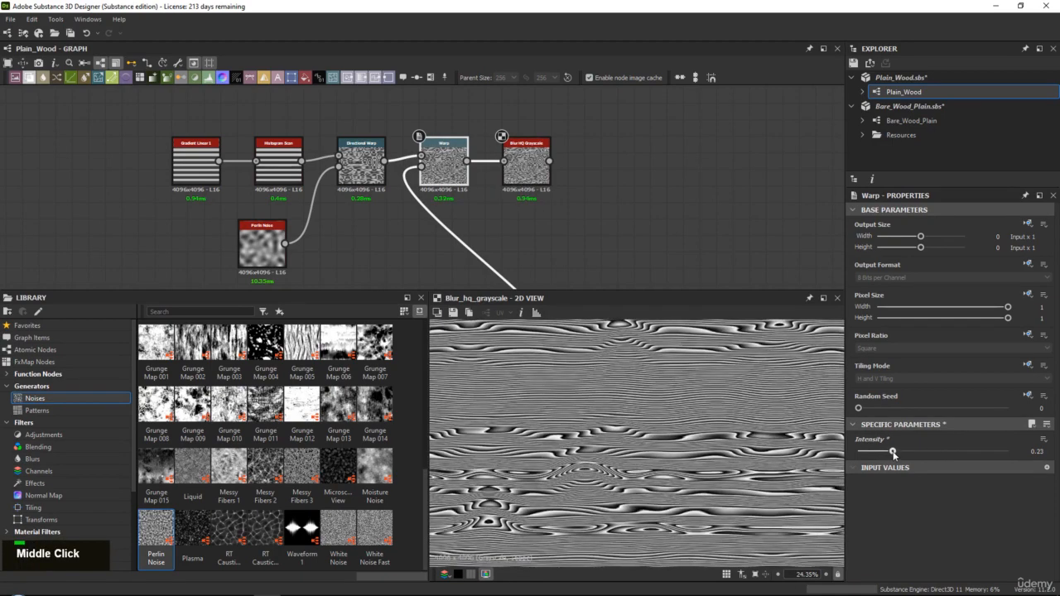
{"action": "left_click_drag", "start_coordinate": [892, 454], "coordinate": [920, 451]}
{"action": "scroll", "coordinate": [661, 400], "scroll_direction": "up", "scroll_amount": 5}
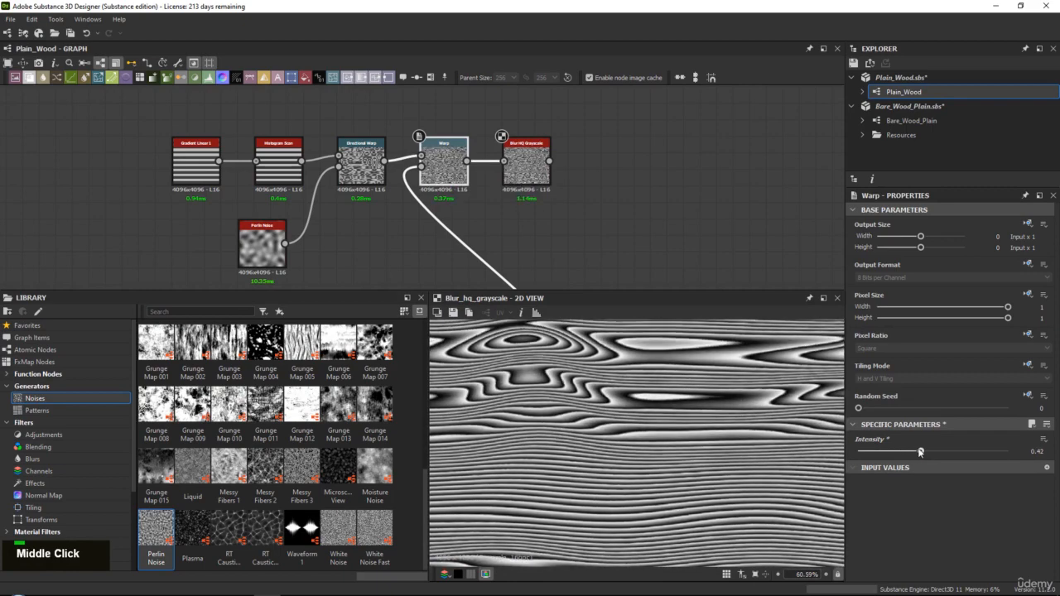
Compare the Blur HQ Grayscale node's softened grain with the original Gradient Map's line pattern
{"action": "scroll", "coordinate": [627, 459], "scroll_direction": "down", "scroll_amount": 5}
{"action": "scroll", "coordinate": [626, 459], "scroll_direction": "up", "scroll_amount": 3}
{"action": "middle_click_drag", "start_coordinate": [513, 197], "coordinate": [462, 191]}
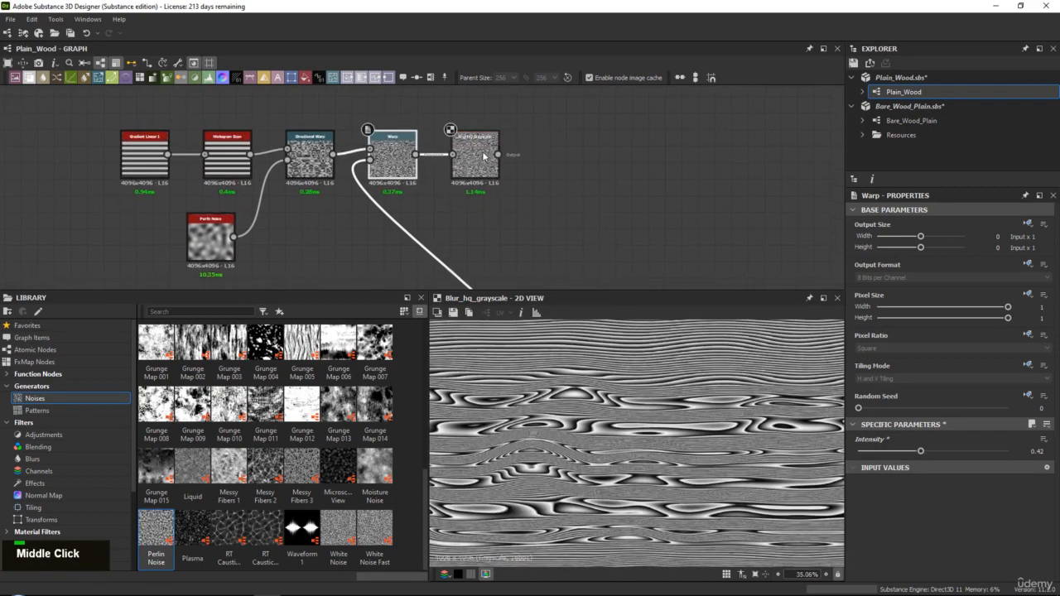
{"action": "double_click", "coordinate": [484, 156]}
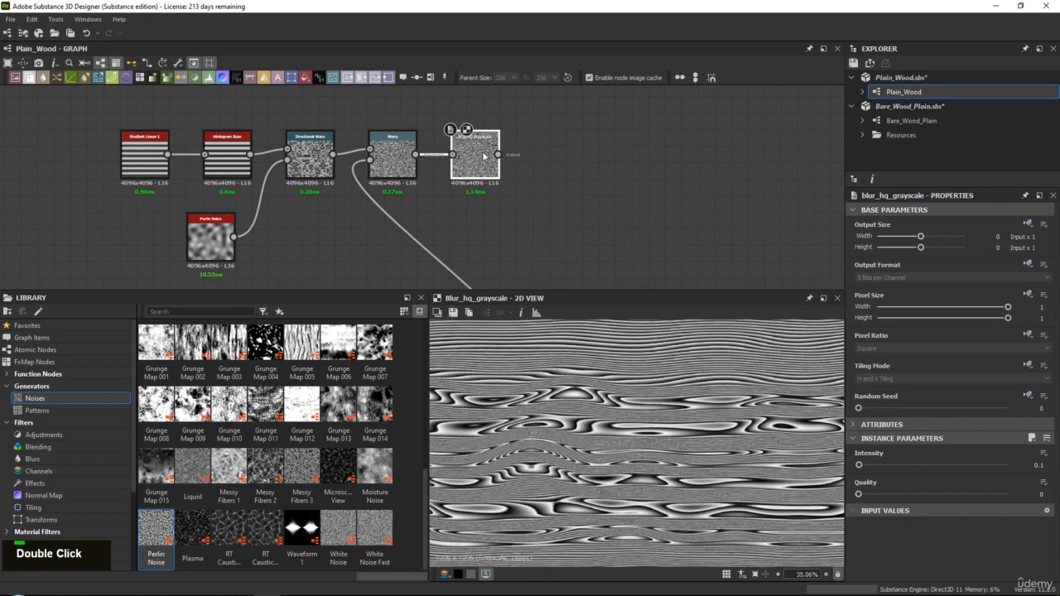
{"action": "scroll", "coordinate": [609, 258], "scroll_direction": "down", "scroll_amount": 2}
{"action": "middle_click_drag", "start_coordinate": [608, 258], "coordinate": [460, 161]}
{"action": "double_click", "coordinate": [476, 210]}
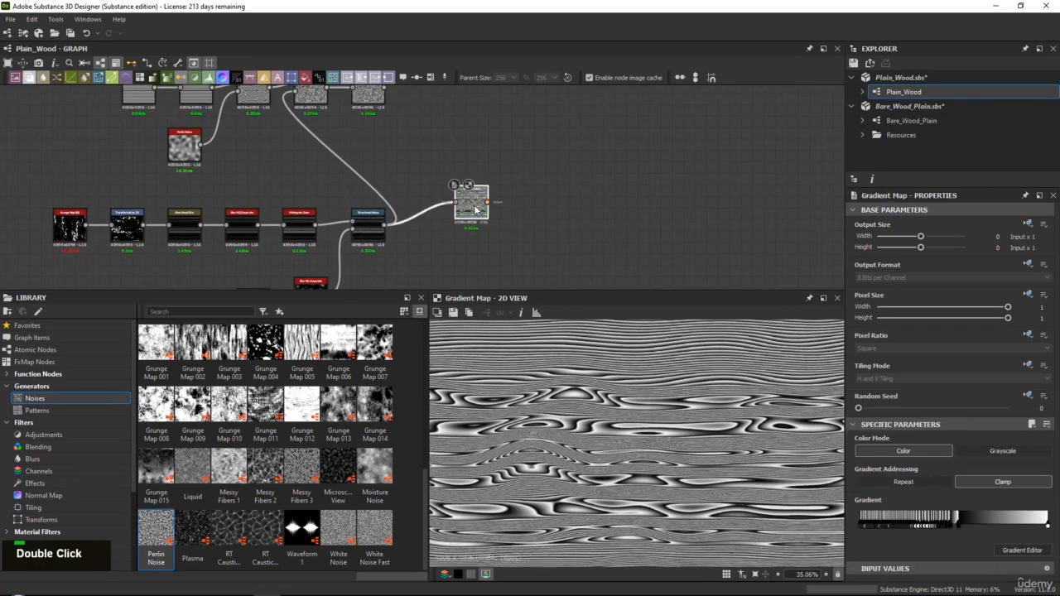
{"action": "middle_click_drag", "start_coordinate": [507, 223], "coordinate": [464, 191]}
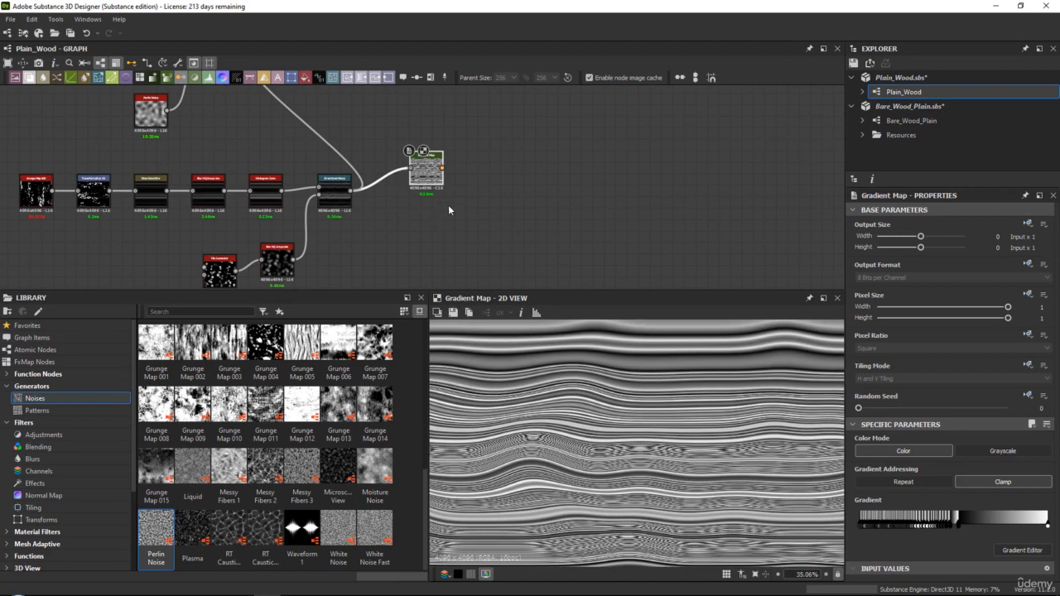
Add a Blend node beside the Gradient Map and feed the Gradient Map into its background input
{"action": "key", "text": "space"}
{"action": "type", "text": "blen"}
{"action": "key", "text": "Return"}
{"action": "key", "text": "d"}
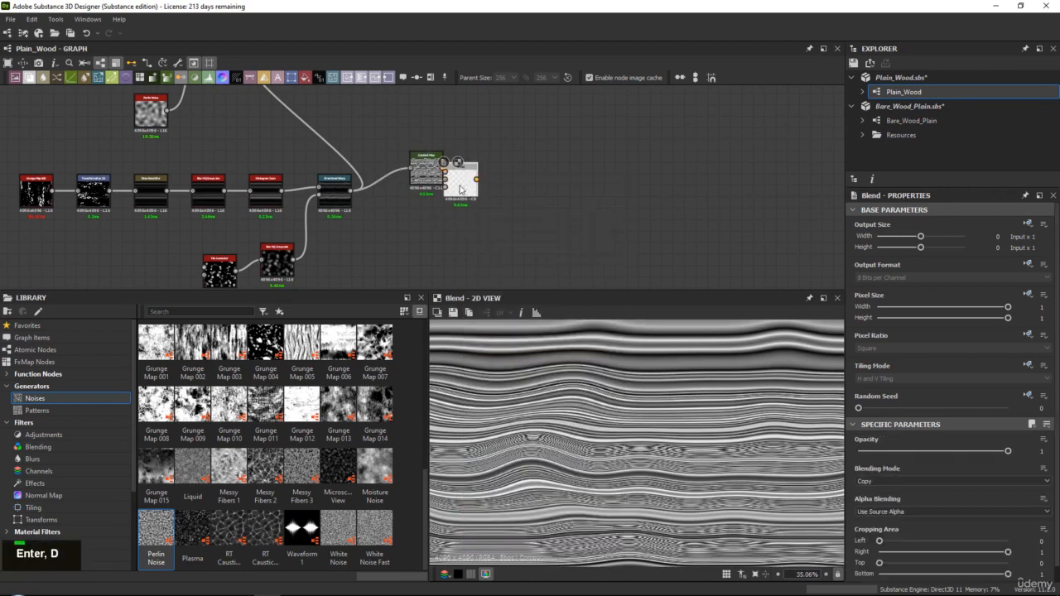
{"action": "left_click_drag", "start_coordinate": [467, 188], "coordinate": [497, 189]}
{"action": "scroll", "coordinate": [472, 179], "scroll_direction": "up", "scroll_amount": 3}
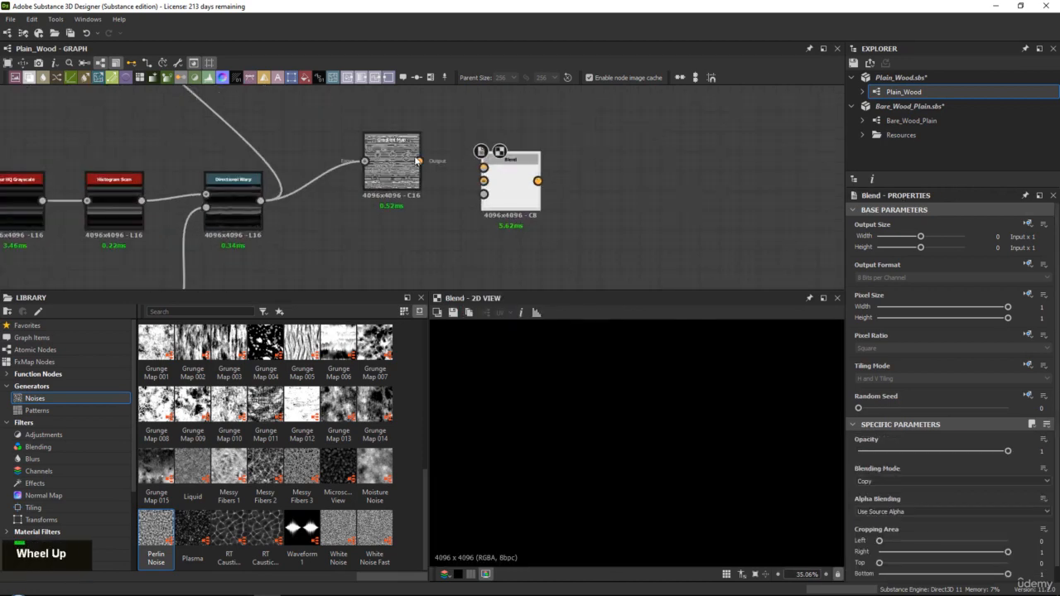
{"action": "scroll", "coordinate": [338, 171], "scroll_direction": "down", "scroll_amount": 3}
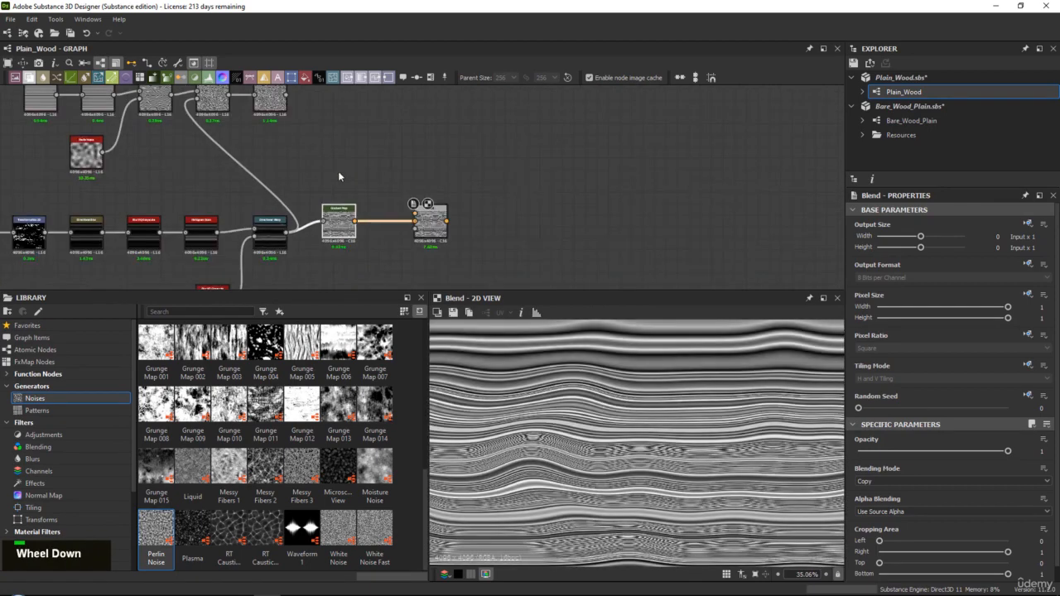
Connect the Blur HQ Grayscale output of the warped line pattern to the Blend node's foreground input
{"action": "middle_click_drag", "start_coordinate": [338, 171], "coordinate": [268, 129]}
{"action": "left_click_drag", "start_coordinate": [394, 234], "coordinate": [405, 247]}
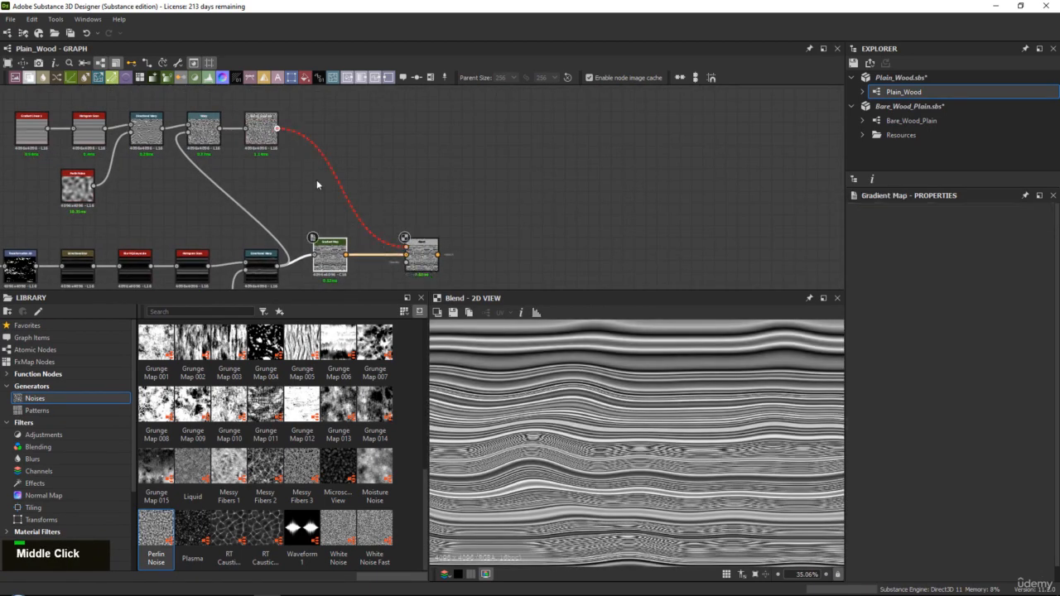
{"action": "left_click_drag", "start_coordinate": [263, 131], "coordinate": [332, 200]}
{"action": "middle_click_drag", "start_coordinate": [347, 187], "coordinate": [350, 176]}
{"action": "scroll", "coordinate": [350, 177], "scroll_direction": "up", "scroll_amount": 3}
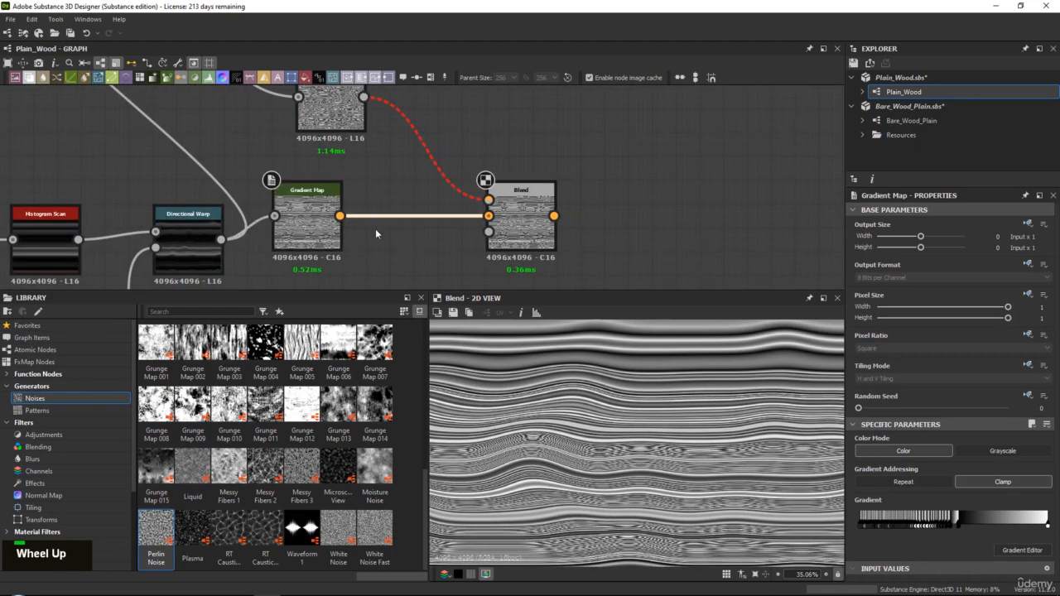
Insert a Grayscale Conversion between the Gradient Map and the Blend, dock it, and check the Blend output
{"action": "key", "text": "space"}
{"action": "type", "text": "rg"}
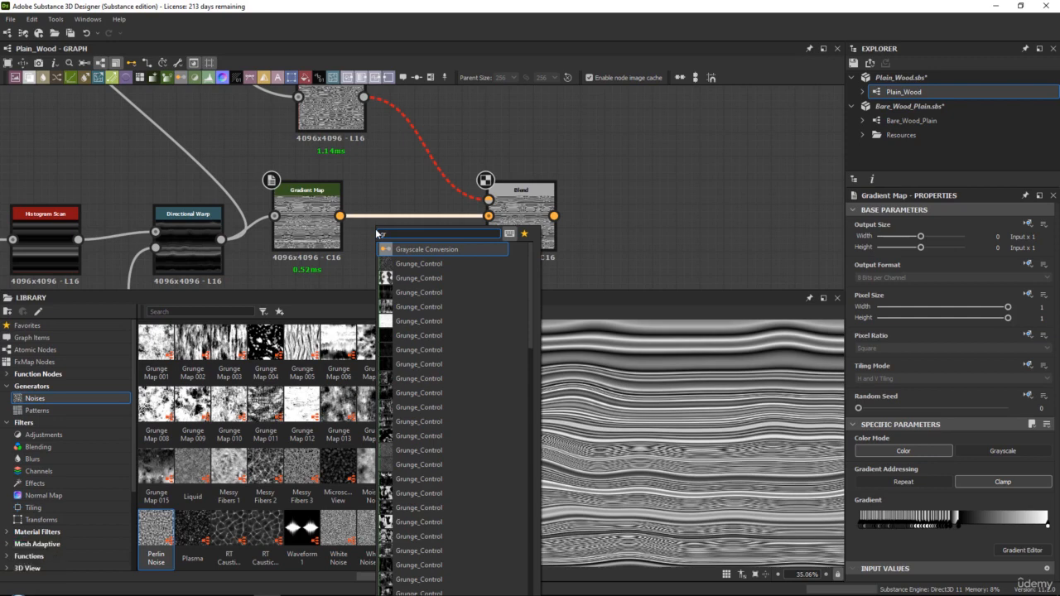
{"action": "double_click", "coordinate": [383, 220]}
{"action": "key", "text": "space"}
{"action": "type", "text": "g"}
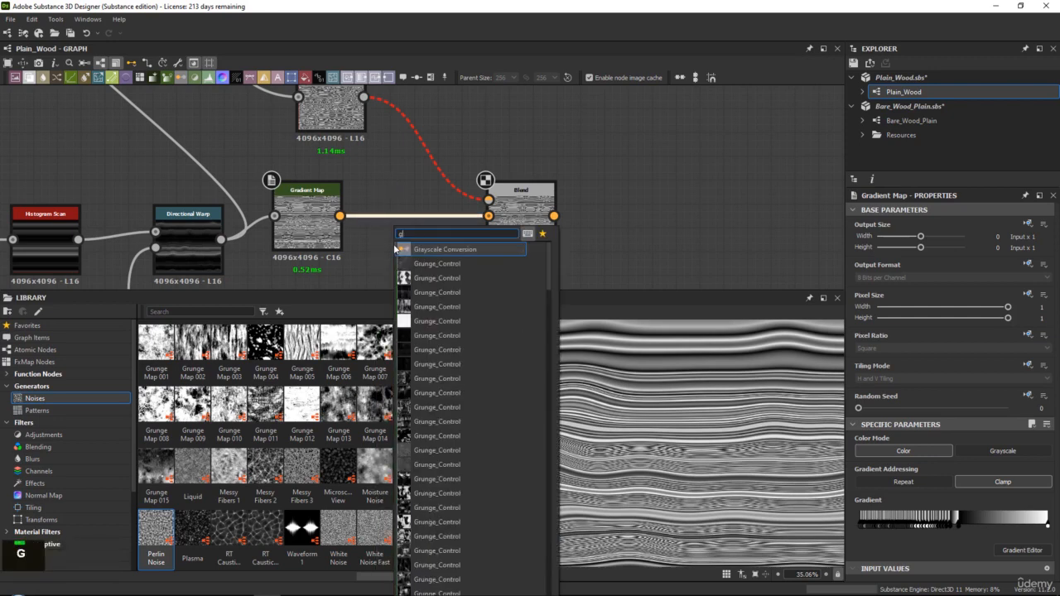
{"action": "key", "text": "Return"}
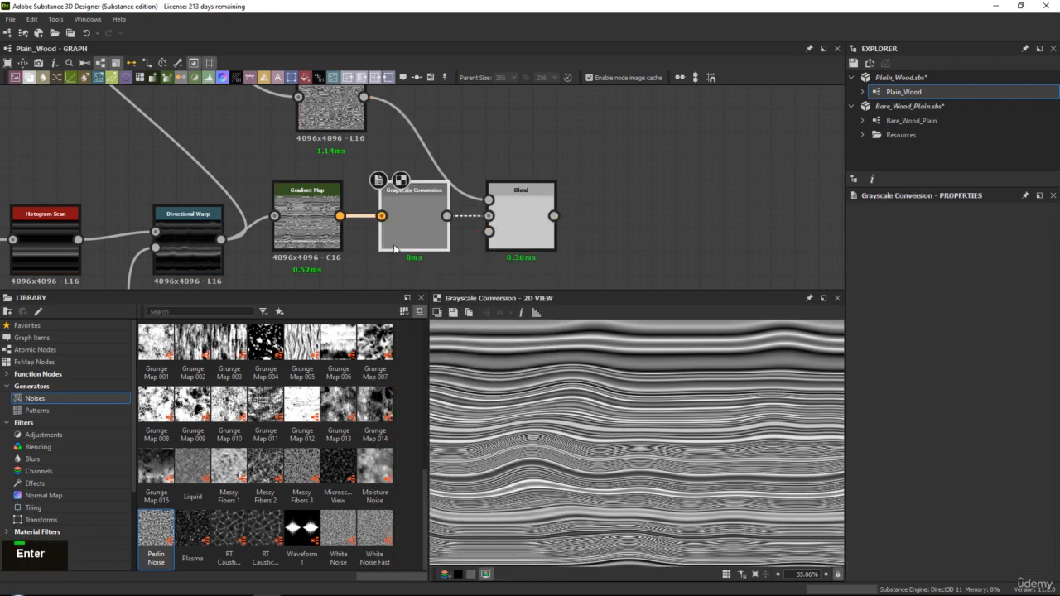
{"action": "key", "text": "d"}
{"action": "double_click", "coordinate": [527, 220]}
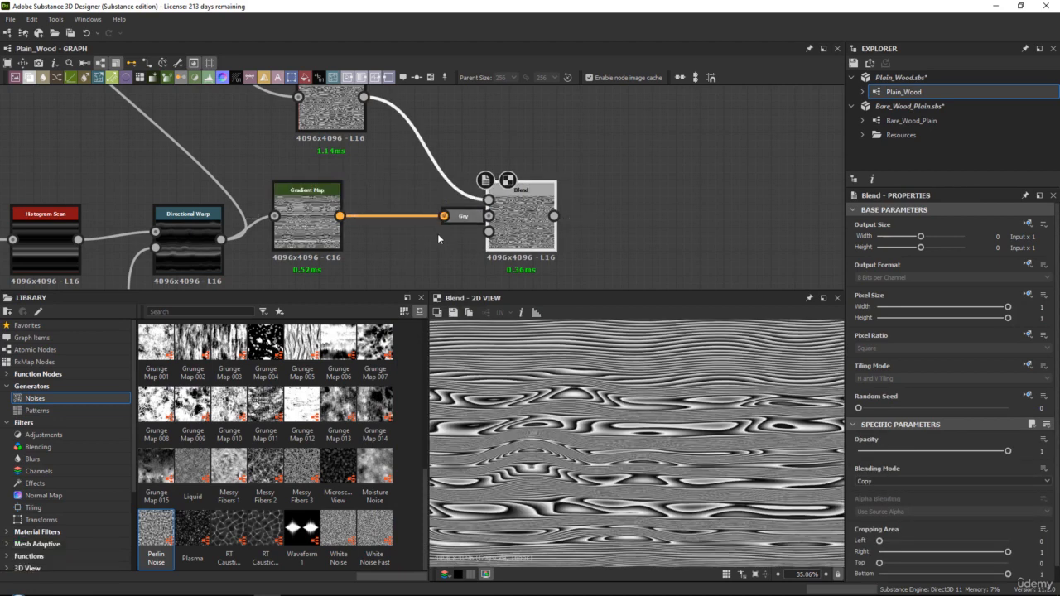
{"action": "middle_click_drag", "start_coordinate": [438, 231], "coordinate": [452, 158]}
{"action": "scroll", "coordinate": [625, 444], "scroll_direction": "up", "scroll_amount": 3}
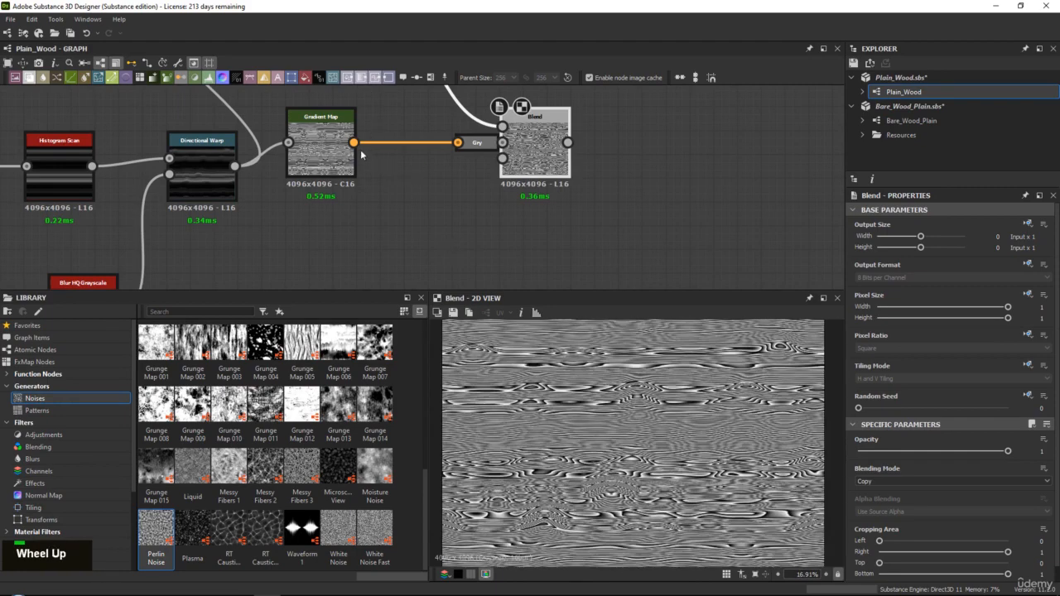
Add a second Gradient Map fed by the Directional Warp node and display its output
{"action": "double_click", "coordinate": [327, 149]}
{"action": "scroll", "coordinate": [673, 529], "scroll_direction": "up", "scroll_amount": 3}
{"action": "scroll", "coordinate": [672, 529], "scroll_direction": "up", "scroll_amount": 3}
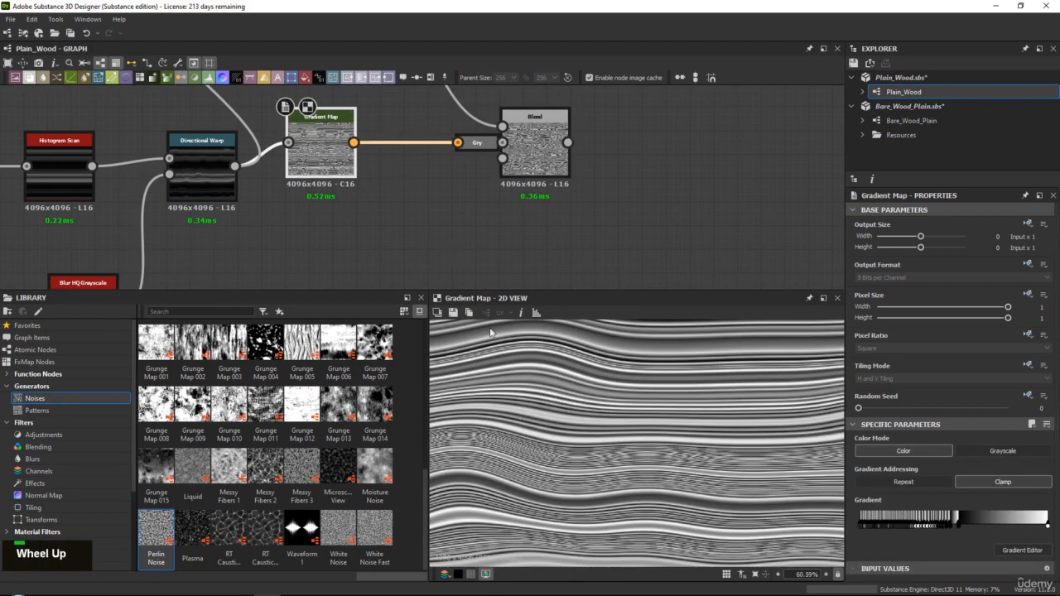
{"action": "middle_click_drag", "start_coordinate": [332, 199], "coordinate": [348, 185]}
{"action": "key", "text": "space"}
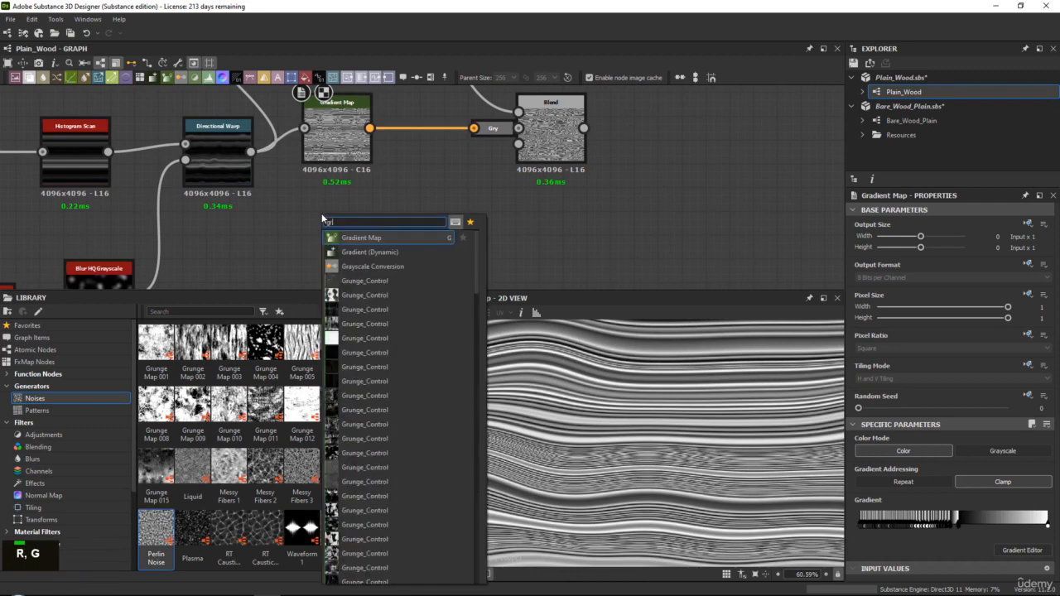
{"action": "key", "text": "Return"}
{"action": "left_click_drag", "start_coordinate": [250, 151], "coordinate": [342, 210]}
{"action": "double_click", "coordinate": [342, 210]}
{"action": "scroll", "coordinate": [837, 415], "scroll_direction": "down", "scroll_amount": 5}
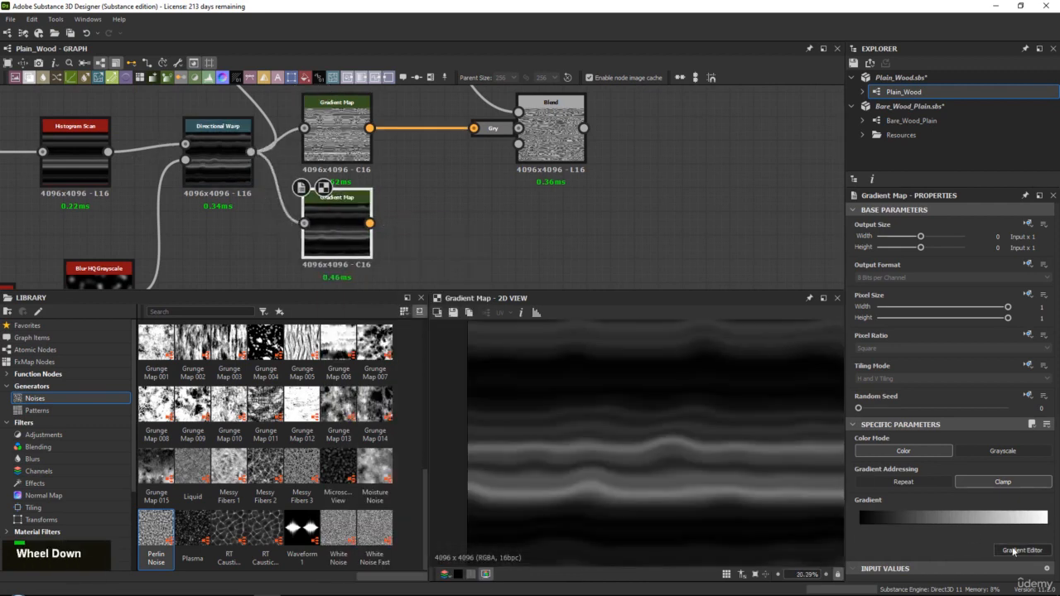
Open the new Gradient Map's gradient editor, add a white key, and move the black key to position 0.164 just before it
{"action": "left_click", "coordinate": [1013, 550]}
{"action": "scroll", "coordinate": [632, 407], "scroll_direction": "down", "scroll_amount": 4}
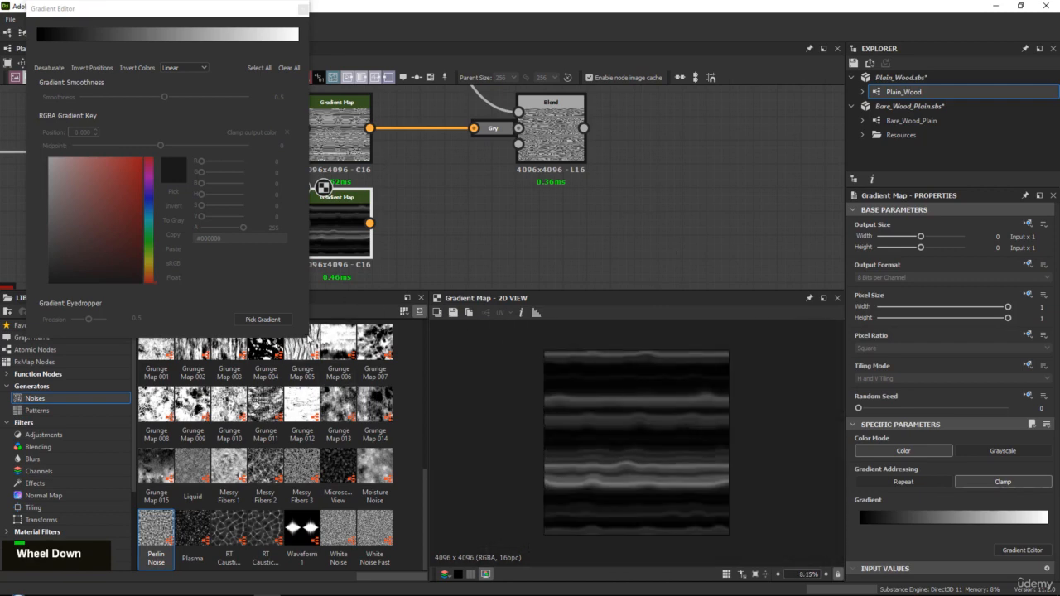
{"action": "left_click_drag", "start_coordinate": [309, 281], "coordinate": [709, 280]}
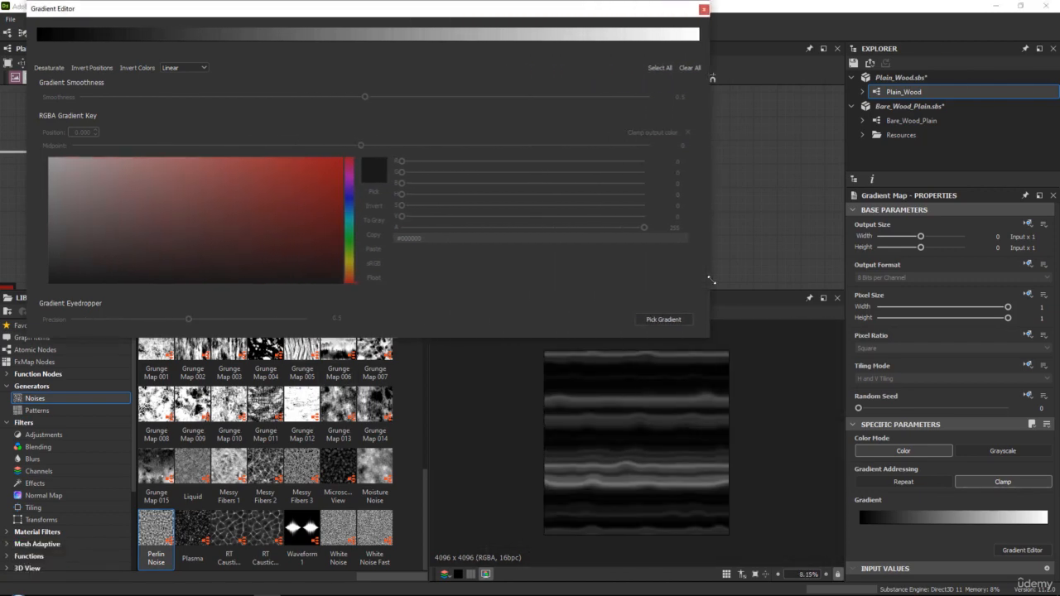
{"action": "left_click", "coordinate": [350, 35]}
{"action": "left_click", "coordinate": [37, 43]}
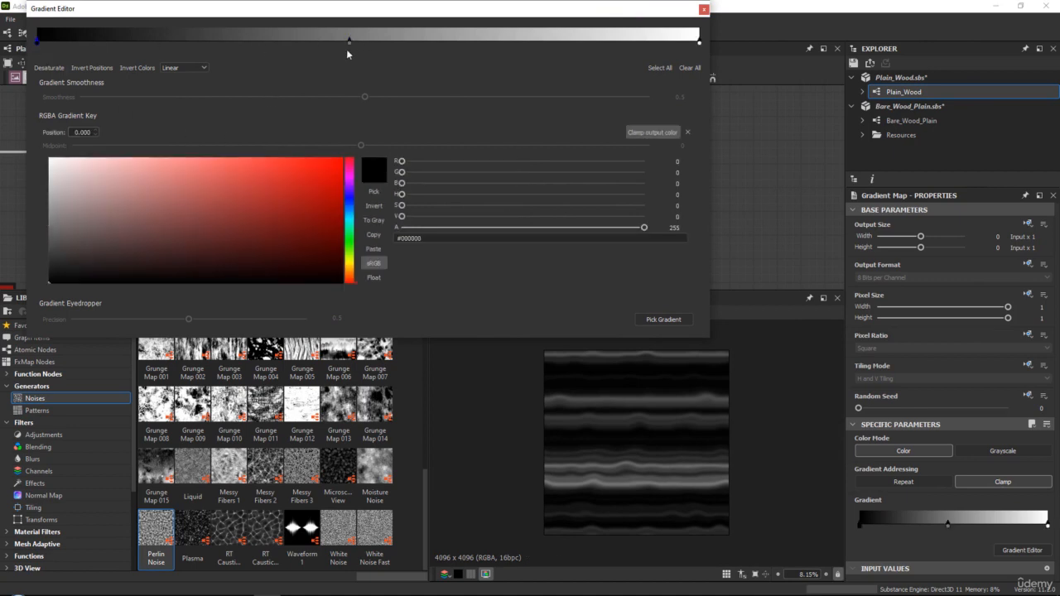
{"action": "double_click", "coordinate": [349, 42]}
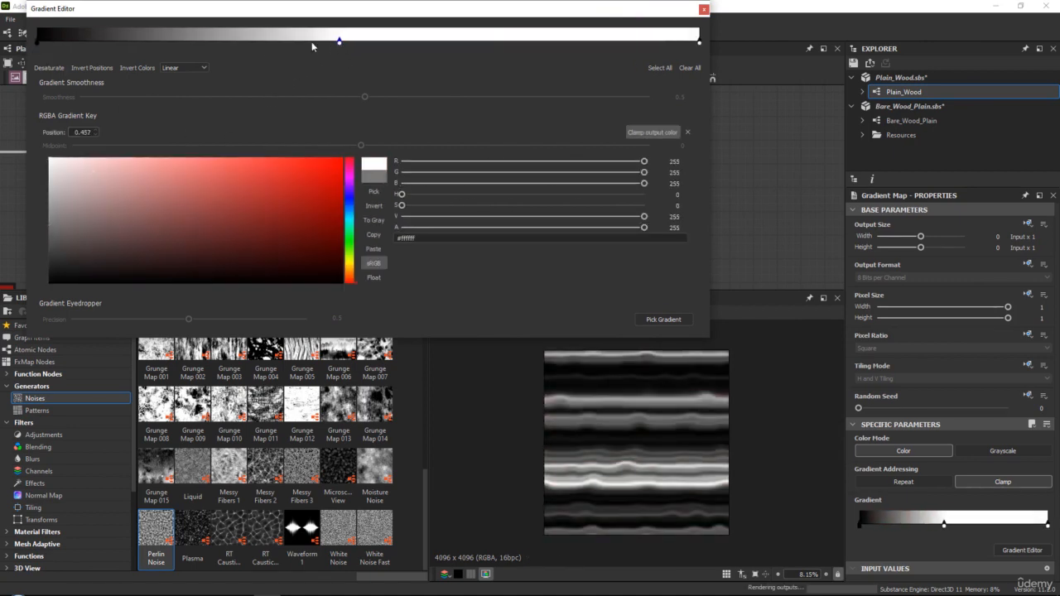
{"action": "left_click_drag", "start_coordinate": [311, 46], "coordinate": [162, 47]}
{"action": "left_click_drag", "start_coordinate": [37, 44], "coordinate": [145, 45]}
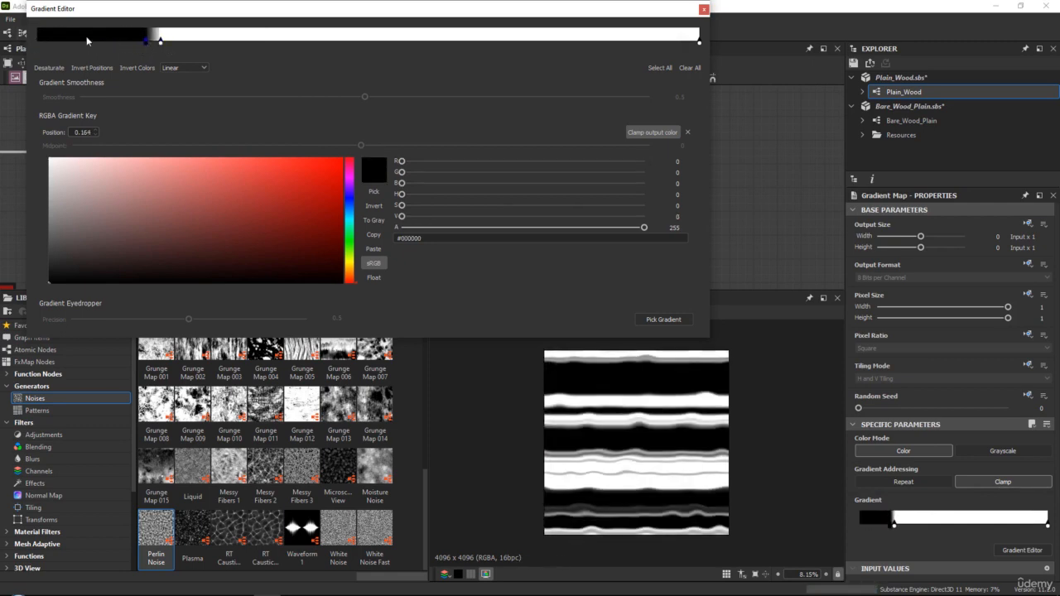
Try a white key at position 0.003 in the gradient and shift the black and white pair toward brighter values
{"action": "left_click_drag", "start_coordinate": [130, 236], "coordinate": [45, 151]}
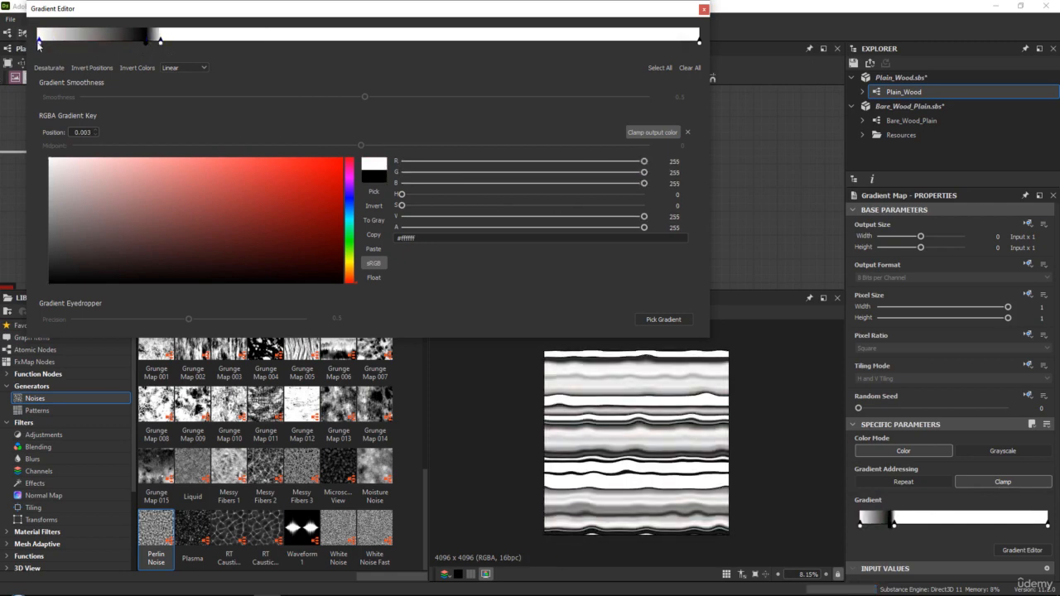
{"action": "left_click", "coordinate": [145, 42]}
{"action": "left_click", "coordinate": [160, 42], "text": "ctrl"}
{"action": "left_click_drag", "start_coordinate": [161, 42], "coordinate": [219, 47]}
Make the gradient's end key at 1.000 black, shift the black and white pair back, and delete the white starting key
{"action": "left_click", "coordinate": [699, 42]}
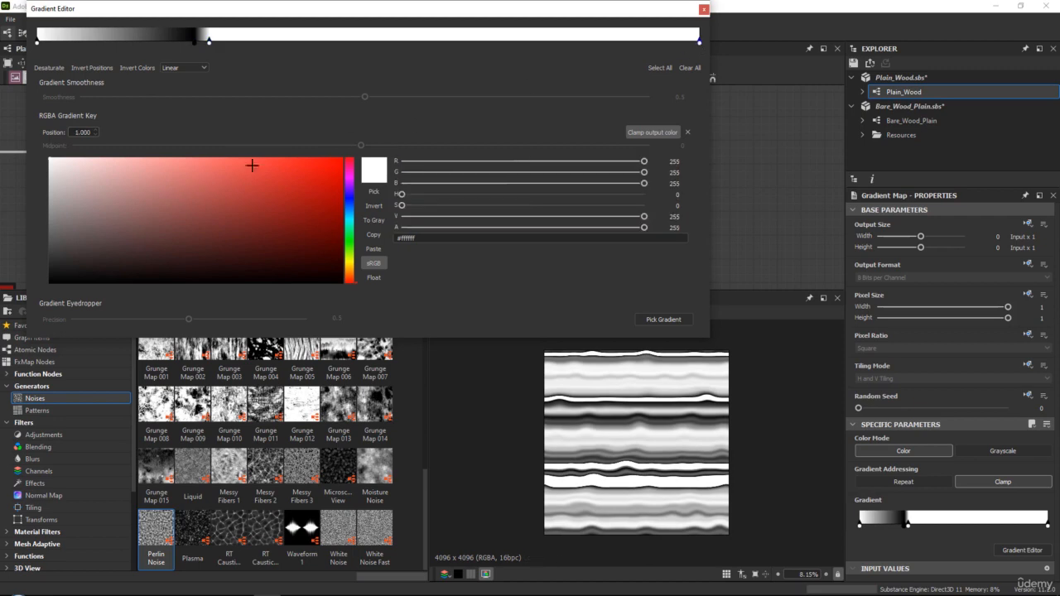
{"action": "left_click_drag", "start_coordinate": [133, 245], "coordinate": [46, 286]}
{"action": "left_click_drag", "start_coordinate": [219, 49], "coordinate": [141, 42]}
{"action": "left_click", "coordinate": [37, 43]}
{"action": "key", "text": "Delete"}
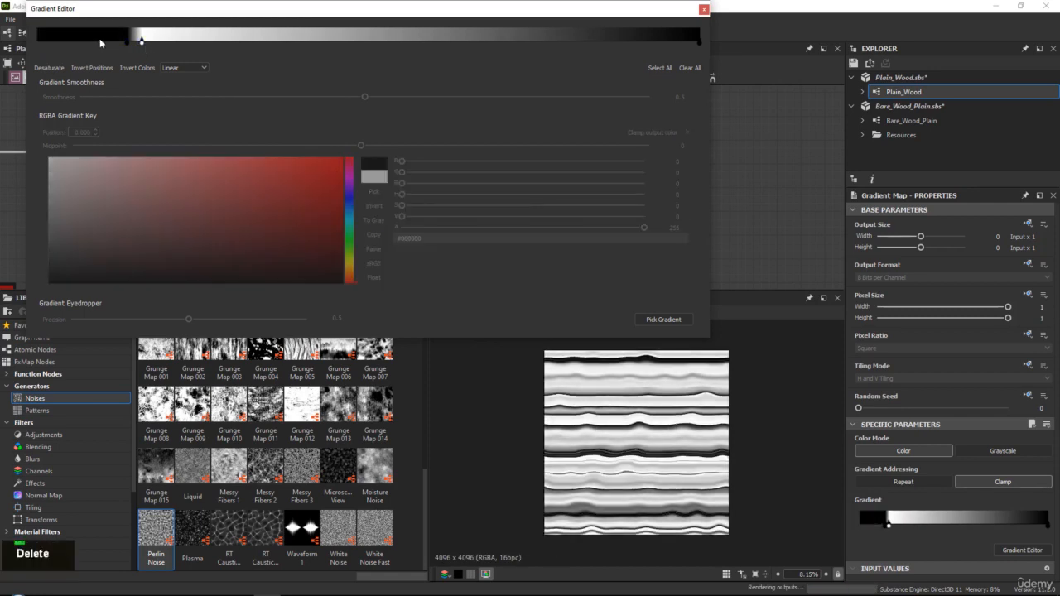
Adjust the spacing of the black and white keys, placing the black one at 0.143, and close the gradient editor
{"action": "left_click", "coordinate": [139, 46]}
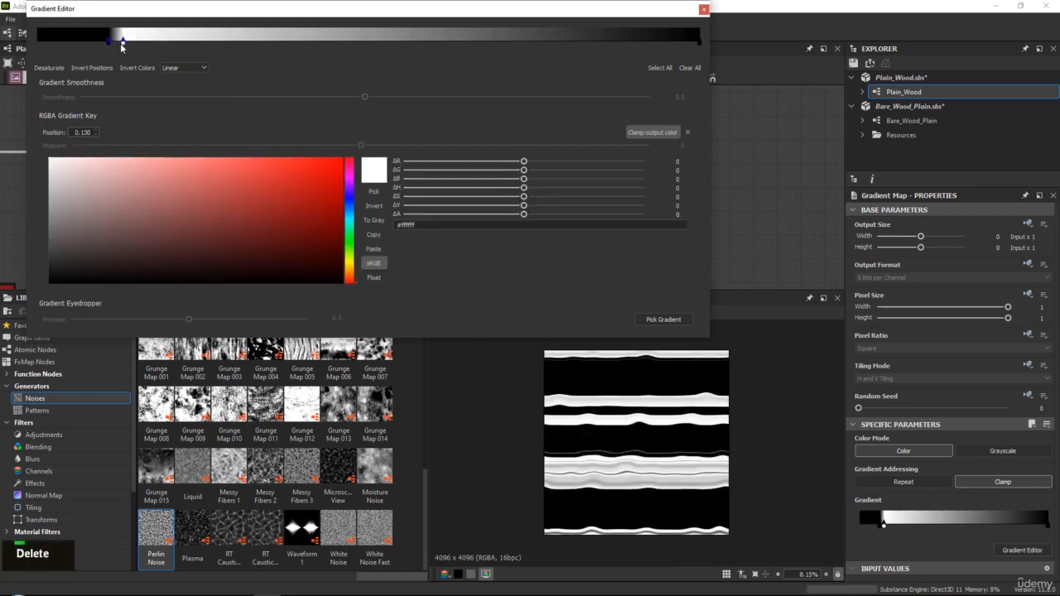
{"action": "mouse_move", "coordinate": [122, 46]}
{"action": "left_mouse_down"}
{"action": "mouse_move", "coordinate": [158, 50]}
{"action": "mouse_move", "coordinate": [130, 48]}
{"action": "left_mouse_up"}
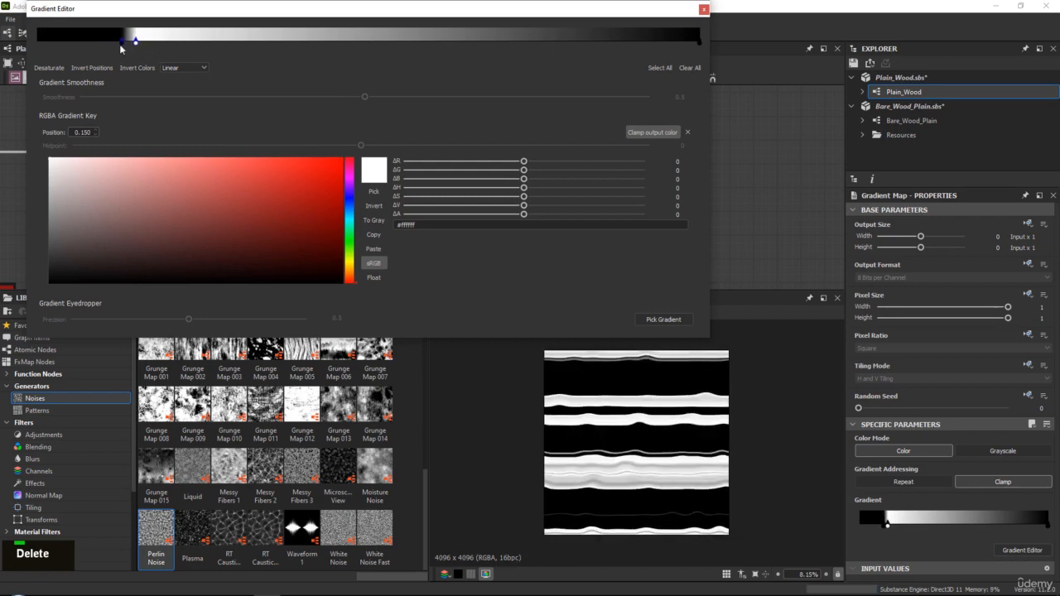
{"action": "left_click", "coordinate": [123, 46]}
{"action": "scroll", "coordinate": [555, 354], "scroll_direction": "up", "scroll_amount": 5}
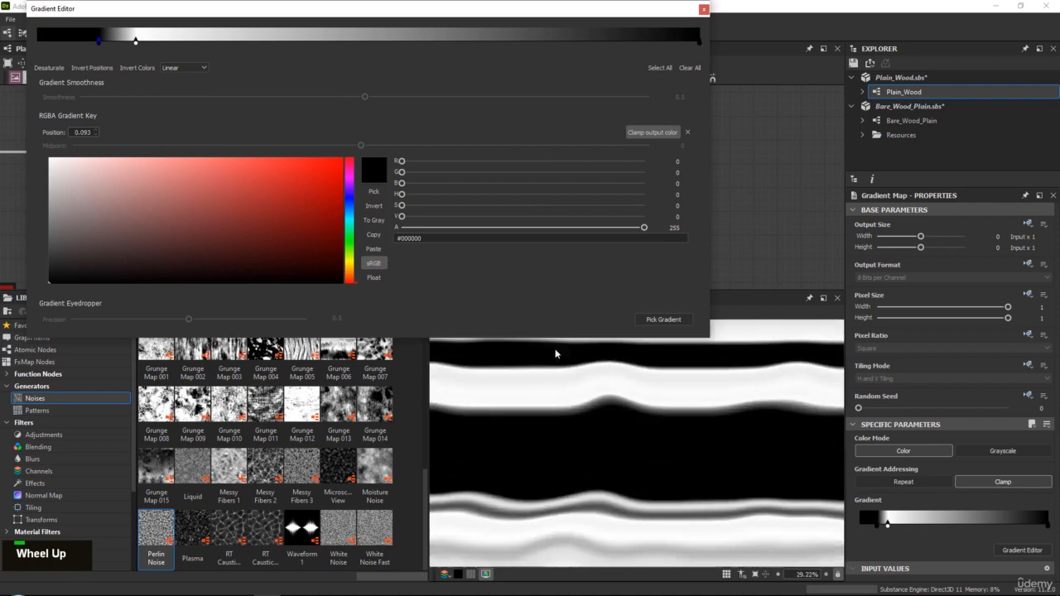
{"action": "mouse_move", "coordinate": [136, 42]}
{"action": "left_mouse_down"}
{"action": "mouse_move", "coordinate": [151, 44]}
{"action": "mouse_move", "coordinate": [89, 44]}
{"action": "mouse_move", "coordinate": [228, 50]}
{"action": "mouse_move", "coordinate": [47, 43]}
{"action": "mouse_move", "coordinate": [145, 45]}
{"action": "mouse_move", "coordinate": [125, 44]}
{"action": "left_mouse_up"}
{"action": "scroll", "coordinate": [616, 356], "scroll_direction": "down", "scroll_amount": 5}
{"action": "scroll", "coordinate": [617, 389], "scroll_direction": "up", "scroll_amount": 1}
{"action": "scroll", "coordinate": [633, 433], "scroll_direction": "down", "scroll_amount": 2}
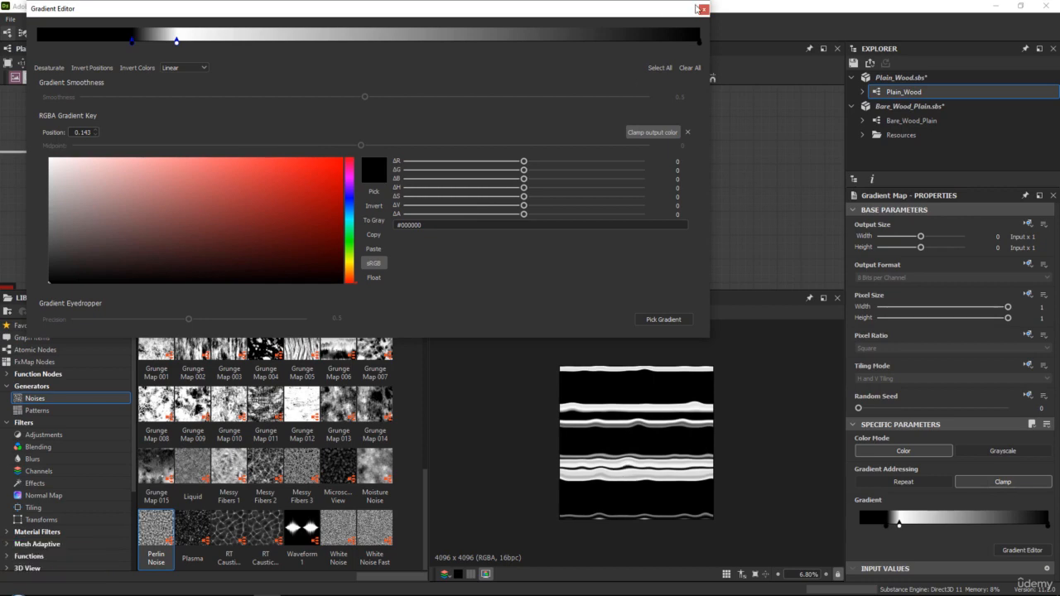
{"action": "left_click", "coordinate": [703, 9]}
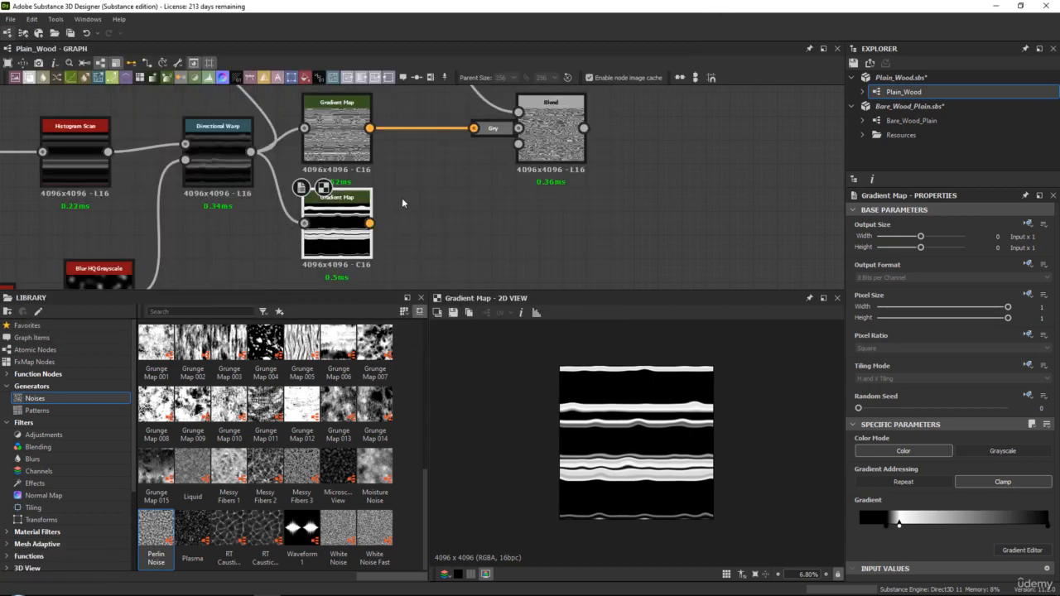
Feed the second Gradient Map through a docked Grayscale Conversion into the Blend's opacity input and inspect the masked grain
{"action": "middle_click_drag", "start_coordinate": [402, 199], "coordinate": [376, 208]}
{"action": "left_click_drag", "start_coordinate": [502, 165], "coordinate": [497, 157]}
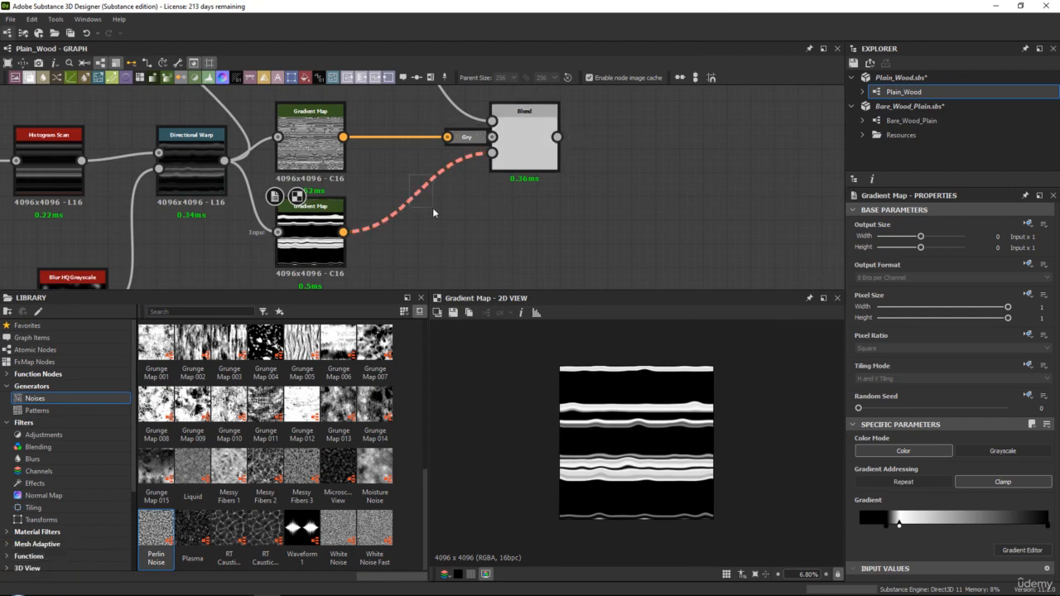
{"action": "key", "text": "space"}
{"action": "type", "text": "g"}
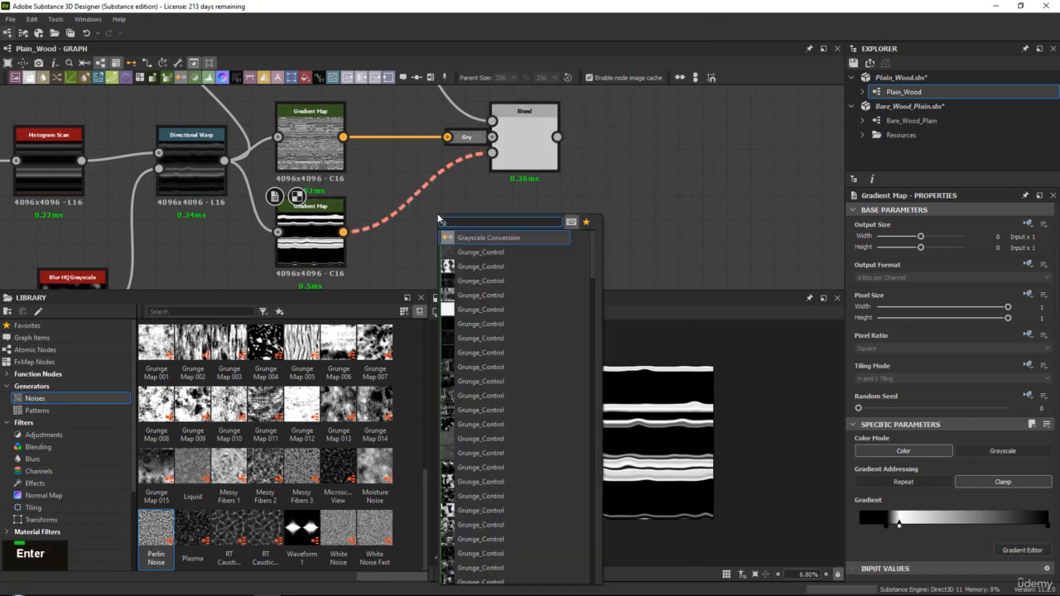
{"action": "key", "text": "Return"}
{"action": "middle_click_drag", "start_coordinate": [503, 146], "coordinate": [483, 180]}
{"action": "double_click", "coordinate": [501, 173]}
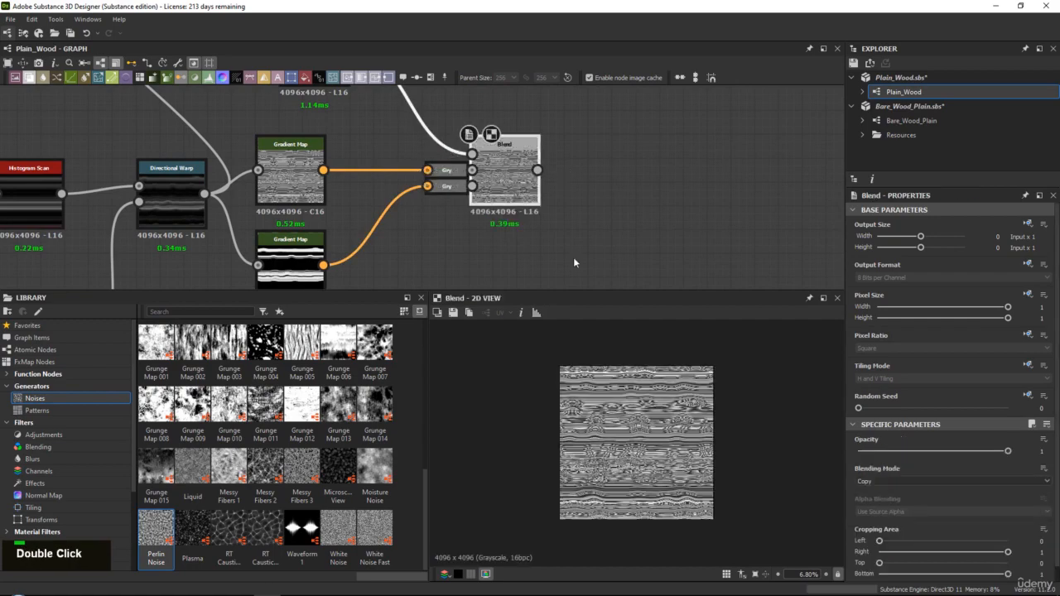
{"action": "scroll", "coordinate": [616, 409], "scroll_direction": "up", "scroll_amount": 4}
{"action": "scroll", "coordinate": [616, 409], "scroll_direction": "down", "scroll_amount": 1}
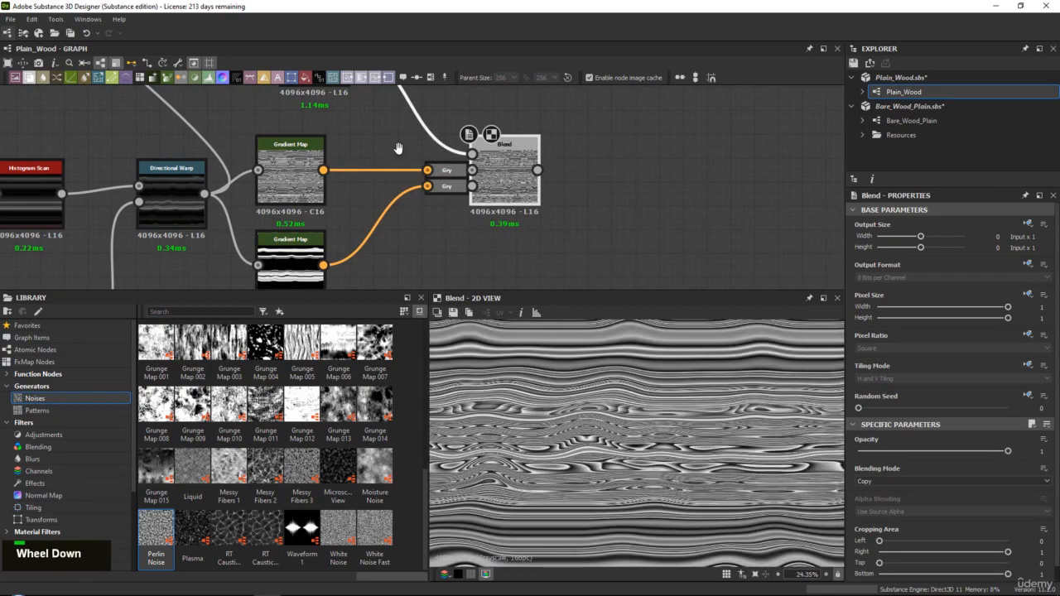
Swap the Blend's foreground and background inputs, undocking and re-docking the first Gradient Map's Grayscale Conversion, and preview the Blend
{"action": "middle_click_drag", "start_coordinate": [398, 148], "coordinate": [330, 197]}
{"action": "scroll", "coordinate": [615, 382], "scroll_direction": "up", "scroll_amount": 1}
{"action": "left_click", "coordinate": [436, 231]}
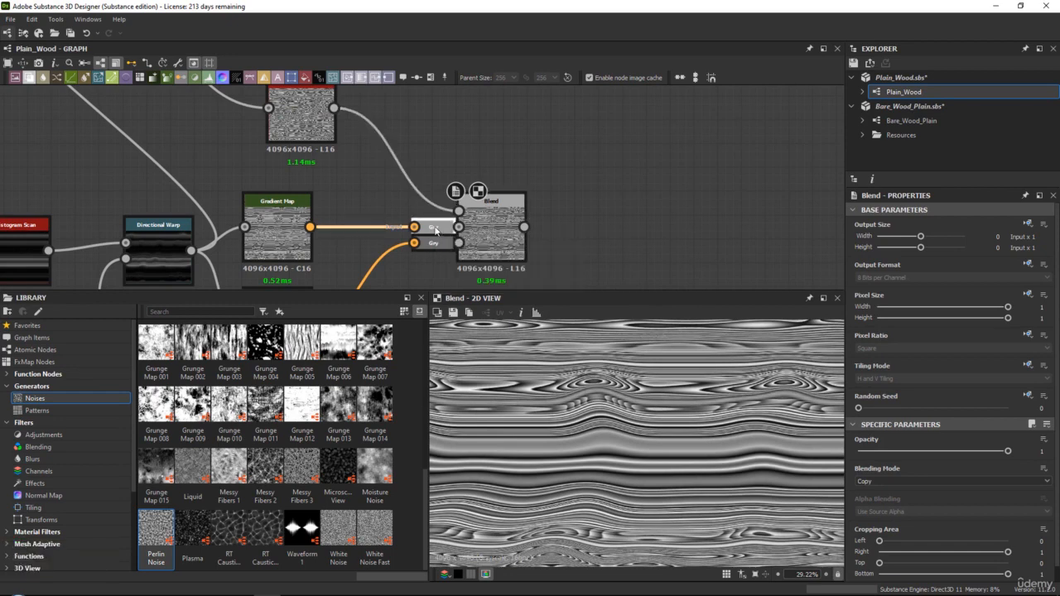
{"action": "key", "text": "d"}
{"action": "left_click_drag", "start_coordinate": [398, 227], "coordinate": [361, 219]}
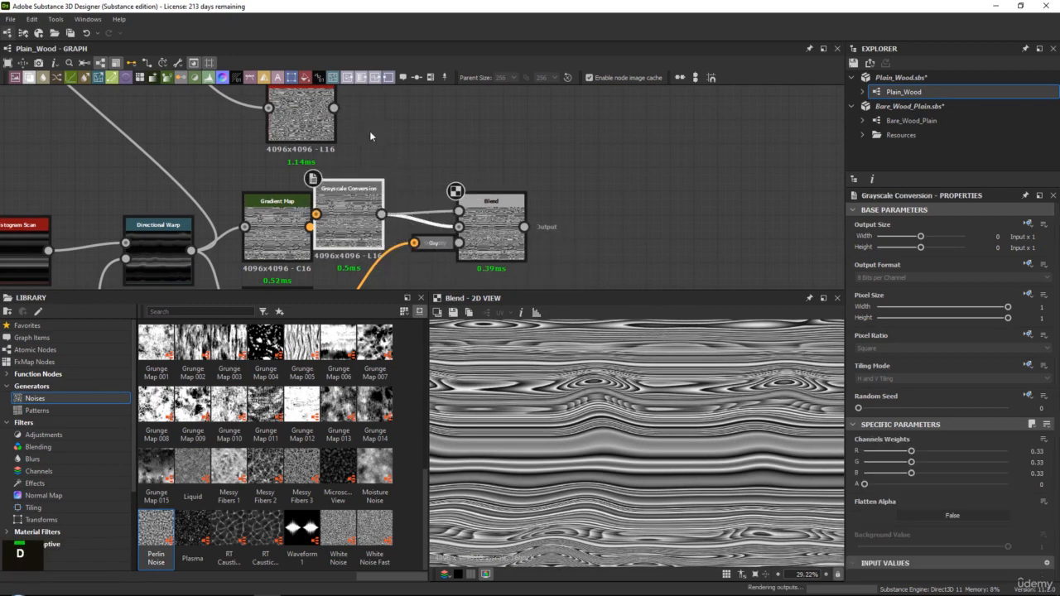
{"action": "left_click_drag", "start_coordinate": [459, 226], "coordinate": [459, 227]}
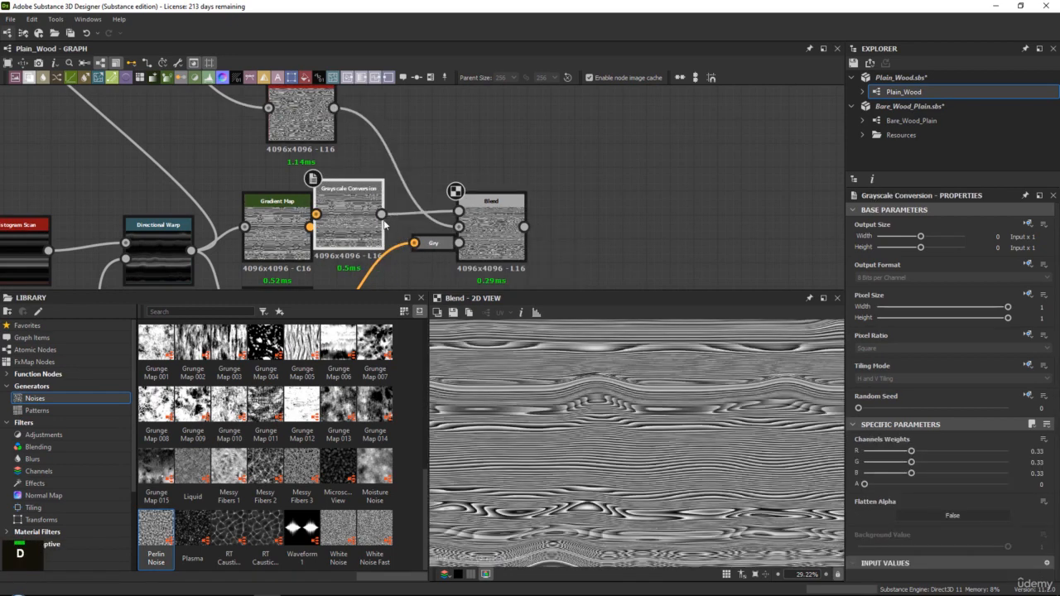
{"action": "left_click_drag", "start_coordinate": [356, 219], "coordinate": [358, 208]}
{"action": "key", "text": "d"}
{"action": "double_click", "coordinate": [488, 229]}
{"action": "scroll", "coordinate": [662, 451], "scroll_direction": "up", "scroll_amount": 2}
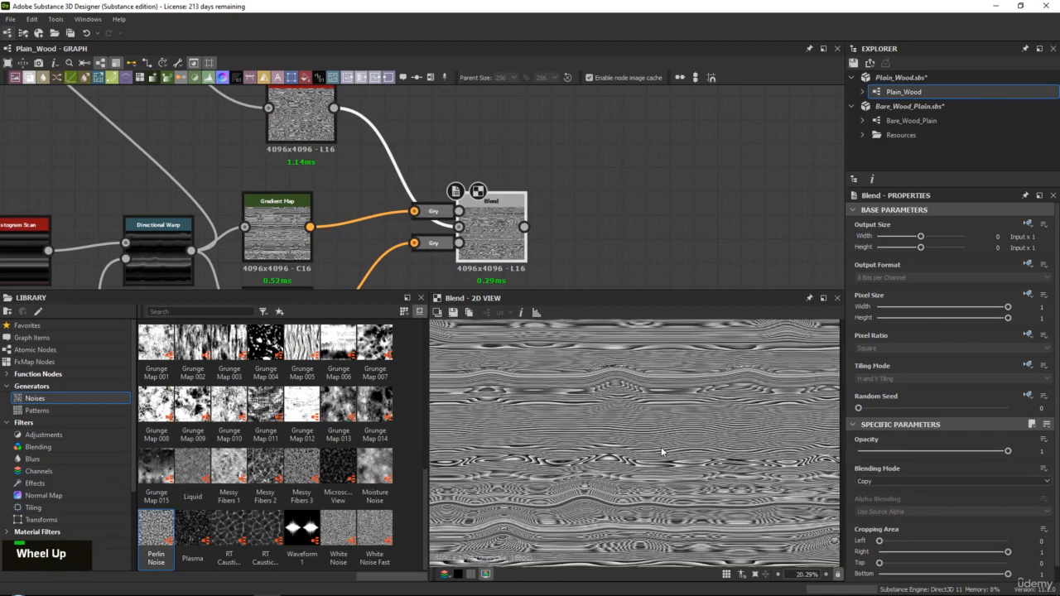
{"action": "scroll", "coordinate": [630, 402], "scroll_direction": "up", "scroll_amount": 1}
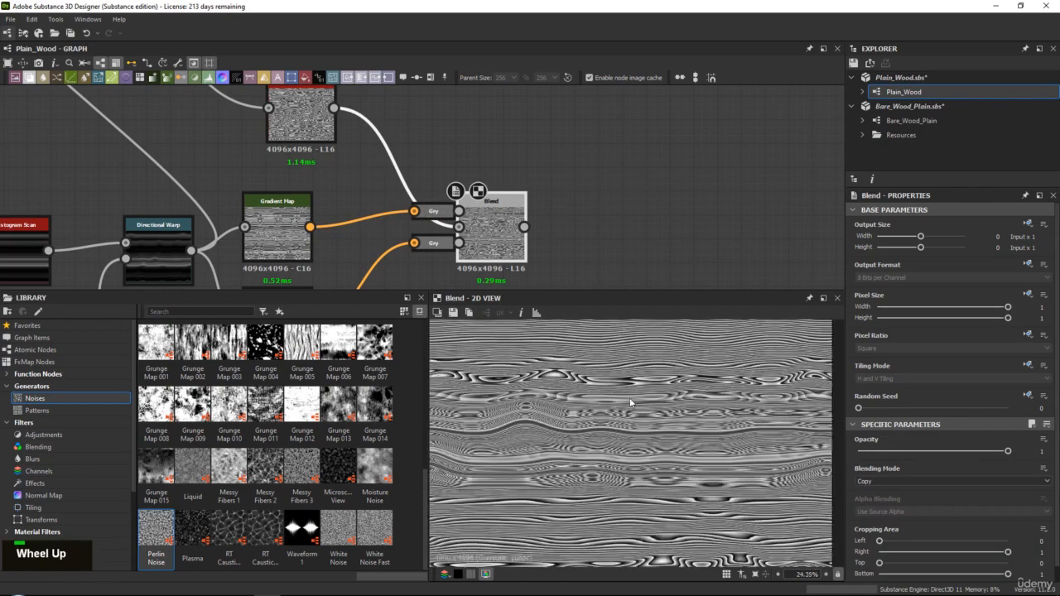
Compare the upper Gradient Map's line pattern with the Blend result in the 2D view
{"action": "double_click", "coordinate": [269, 220]}
{"action": "middle_click", "coordinate": [594, 442]}
{"action": "scroll", "coordinate": [609, 442], "scroll_direction": "up", "scroll_amount": 1}
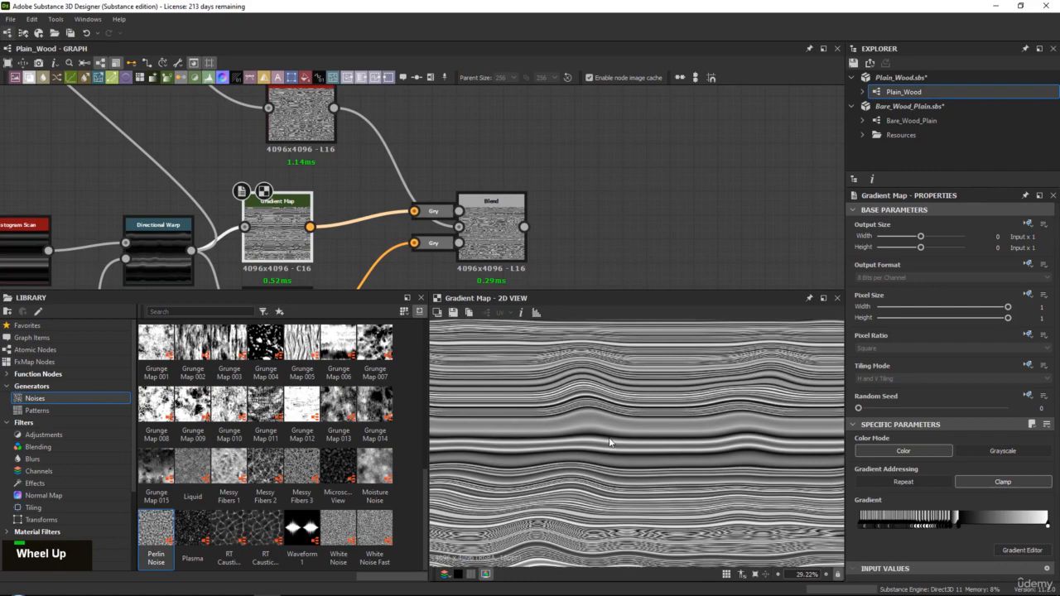
{"action": "double_click", "coordinate": [496, 238]}
{"action": "middle_click", "coordinate": [662, 431]}
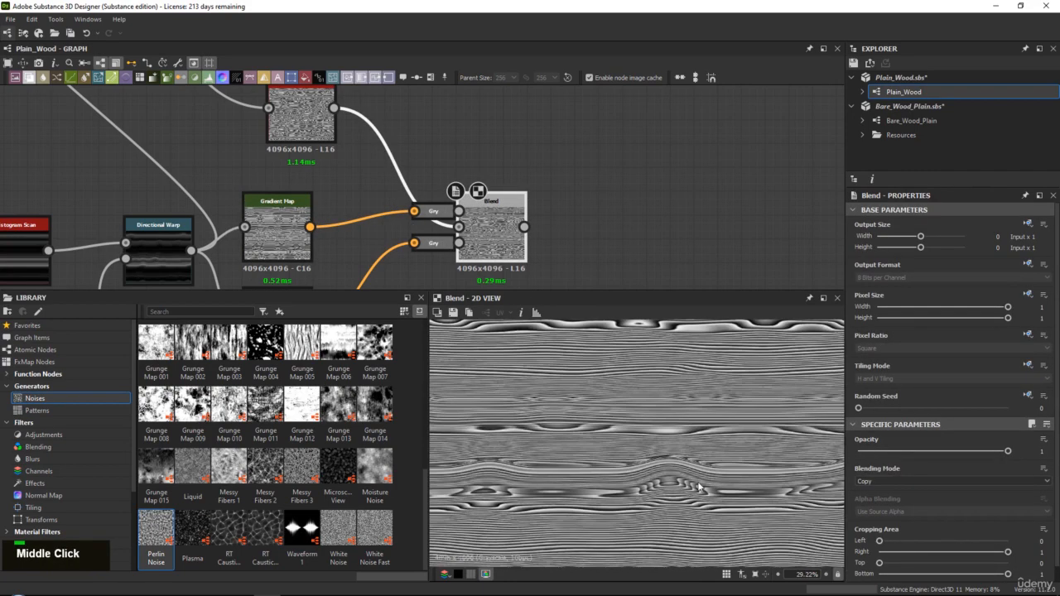
{"action": "double_click", "coordinate": [286, 217]}
{"action": "scroll", "coordinate": [608, 425], "scroll_direction": "up", "scroll_amount": 1}
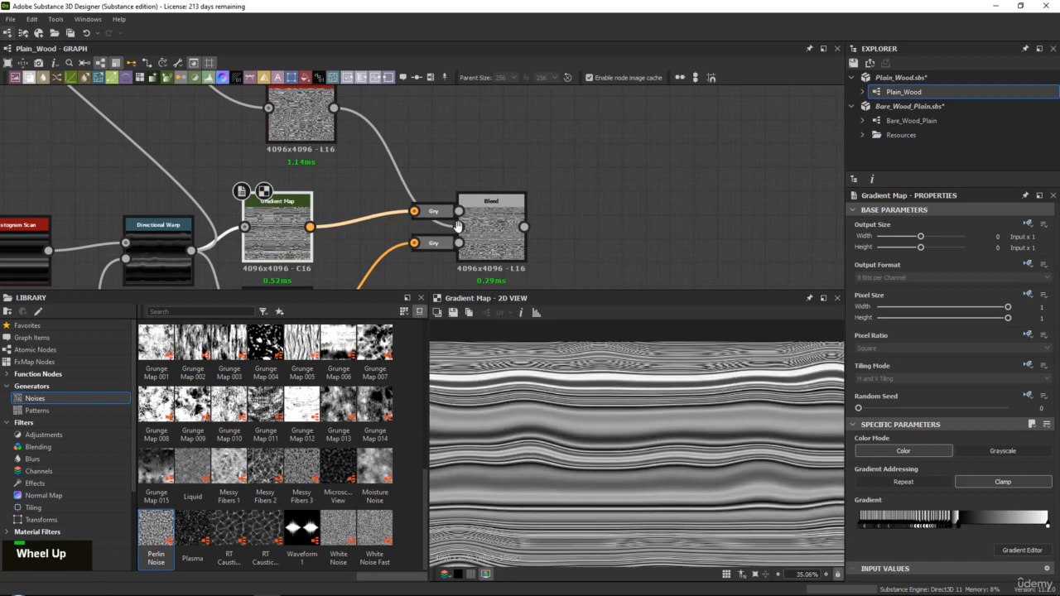
Examine the lower Gradient Map's mask and the upper Gradient Map's line pattern in the 2D view
{"action": "middle_click_drag", "start_coordinate": [458, 226], "coordinate": [469, 142]}
{"action": "double_click", "coordinate": [289, 236]}
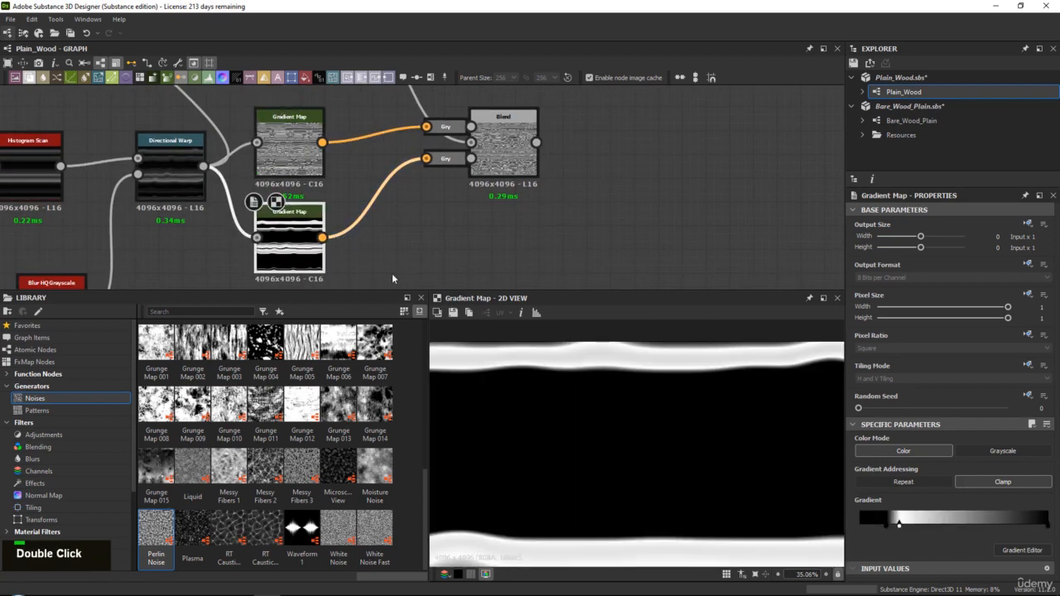
{"action": "middle_click_drag", "start_coordinate": [391, 278], "coordinate": [379, 316]}
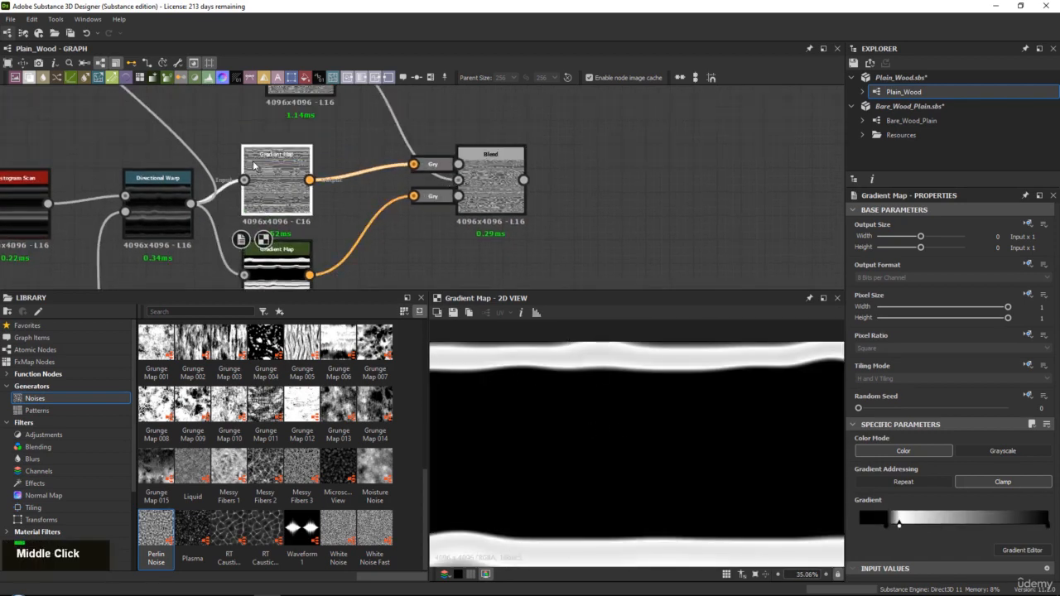
{"action": "double_click", "coordinate": [277, 184]}
{"action": "middle_click_drag", "start_coordinate": [663, 430], "coordinate": [584, 422]}
{"action": "scroll", "coordinate": [672, 473], "scroll_direction": "down", "scroll_amount": 2}
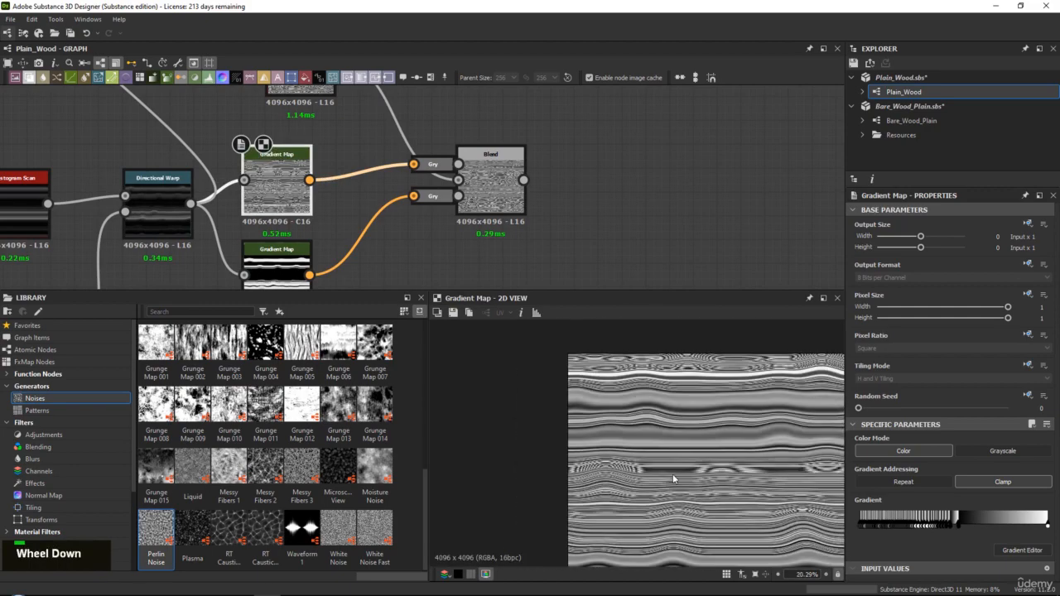
{"action": "middle_click_drag", "start_coordinate": [672, 473], "coordinate": [594, 455]}
{"action": "scroll", "coordinate": [594, 455], "scroll_direction": "up", "scroll_amount": 1}
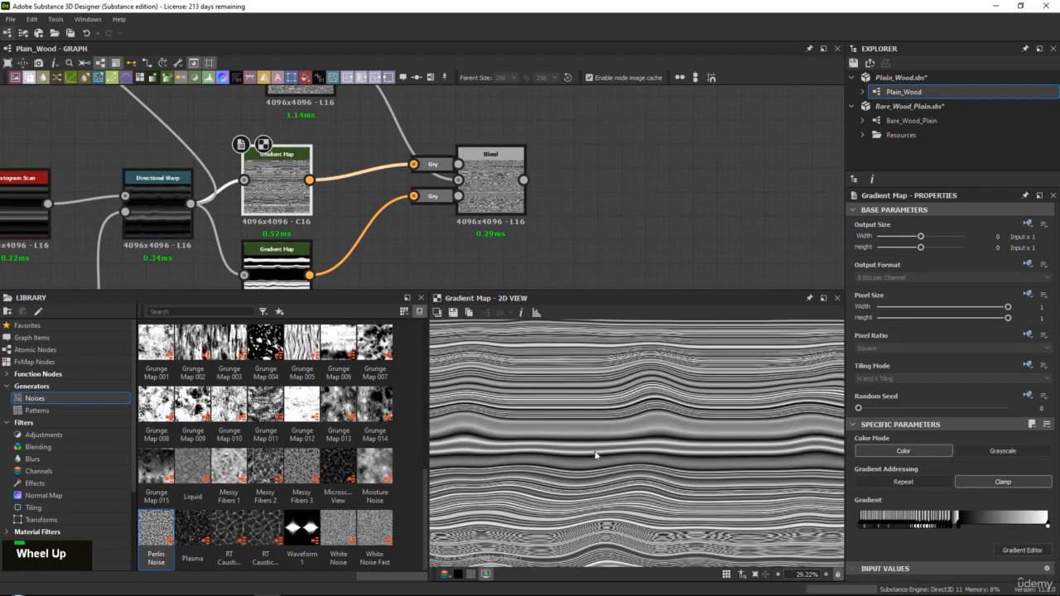
Inspect the masked Blend result by alternating it with the upper Gradient Map's pattern over the same area
{"action": "double_click", "coordinate": [498, 185]}
{"action": "middle_click_drag", "start_coordinate": [637, 418], "coordinate": [671, 429]}
{"action": "scroll", "coordinate": [679, 499], "scroll_direction": "down", "scroll_amount": 1}
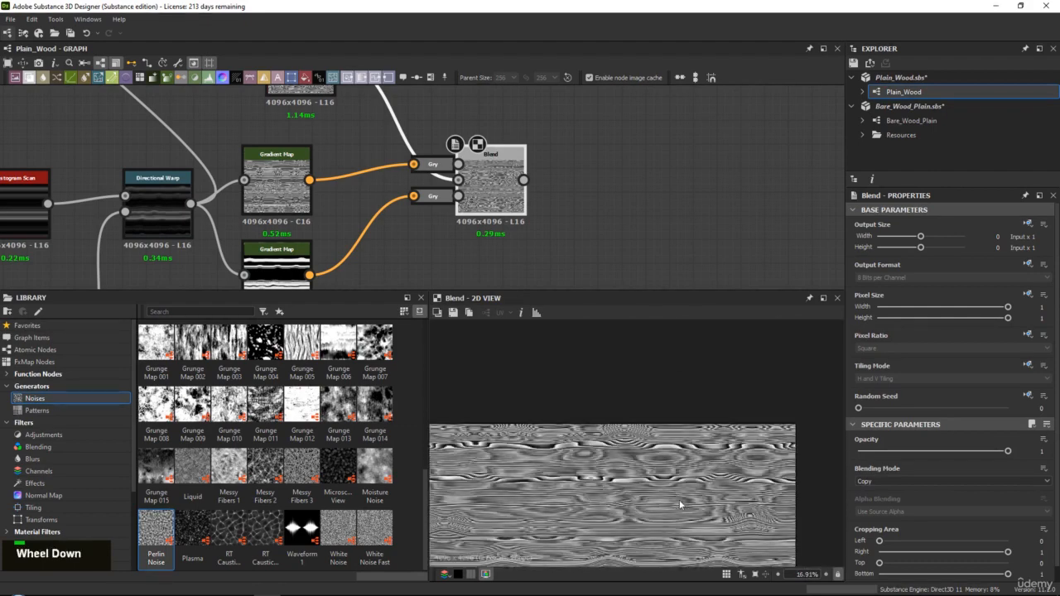
{"action": "middle_click_drag", "start_coordinate": [679, 500], "coordinate": [622, 408]}
{"action": "scroll", "coordinate": [622, 408], "scroll_direction": "up", "scroll_amount": 1}
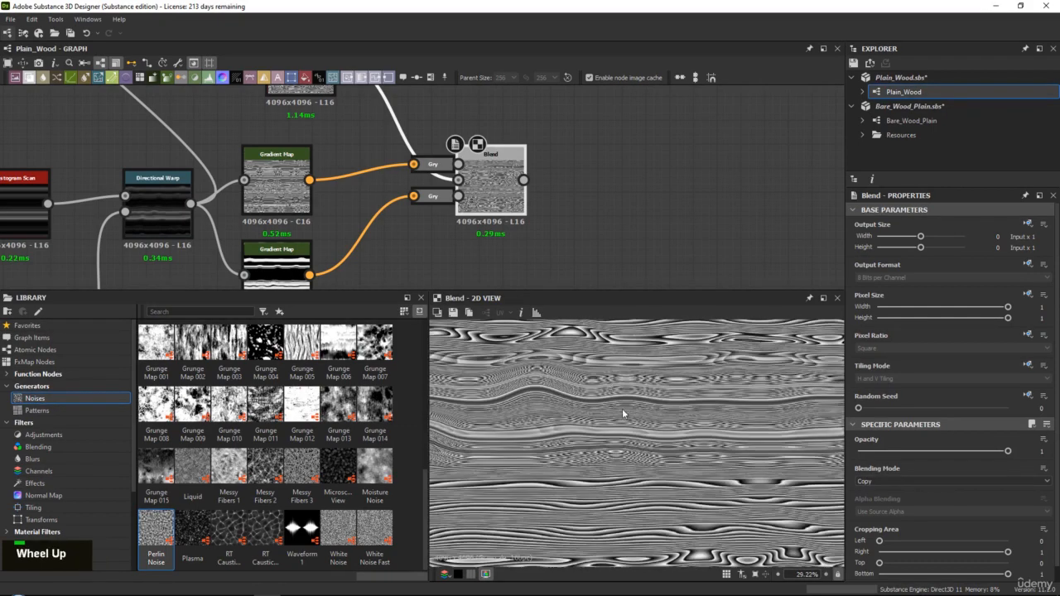
{"action": "double_click", "coordinate": [290, 162]}
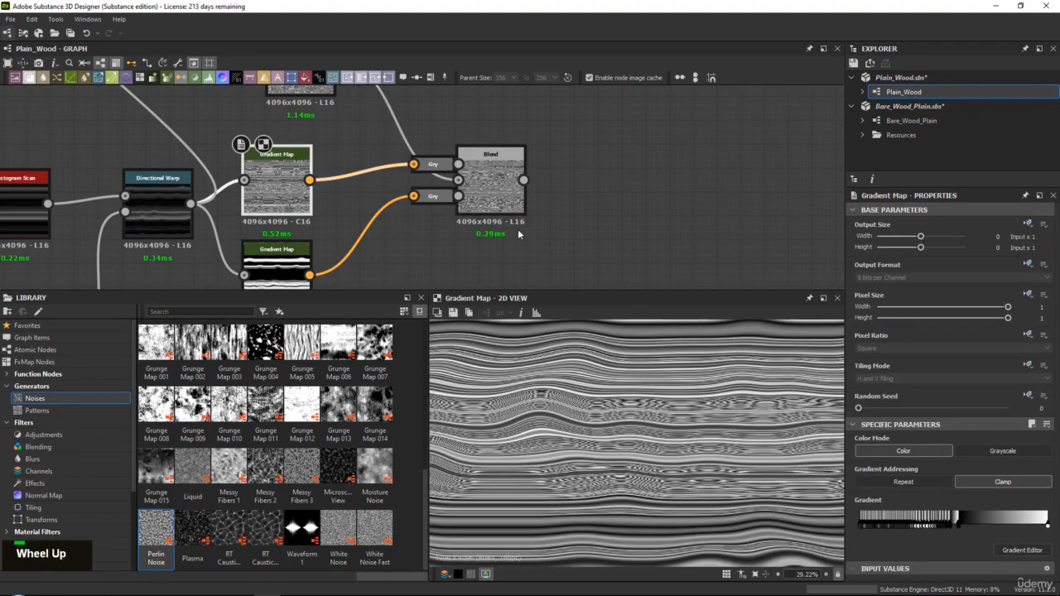
{"action": "double_click", "coordinate": [495, 182]}
{"action": "double_click", "coordinate": [275, 184]}
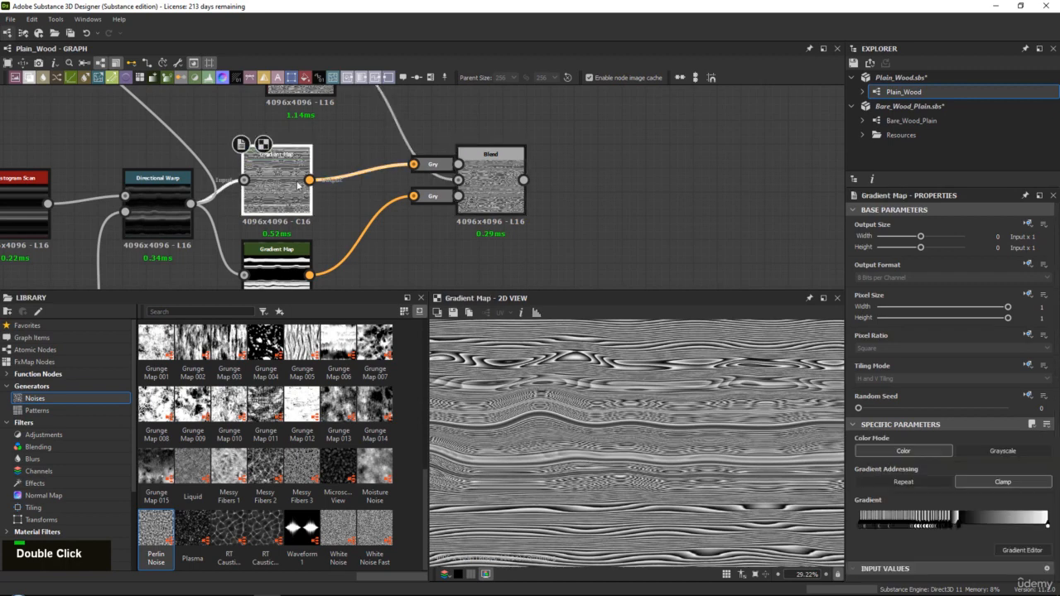
{"action": "double_click", "coordinate": [491, 178]}
Shift the black and white keys in the lower Gradient Map's gradient toward its dark end and inspect the Blend
{"action": "middle_click_drag", "start_coordinate": [362, 284], "coordinate": [374, 239]}
{"action": "left_click", "coordinate": [290, 241]}
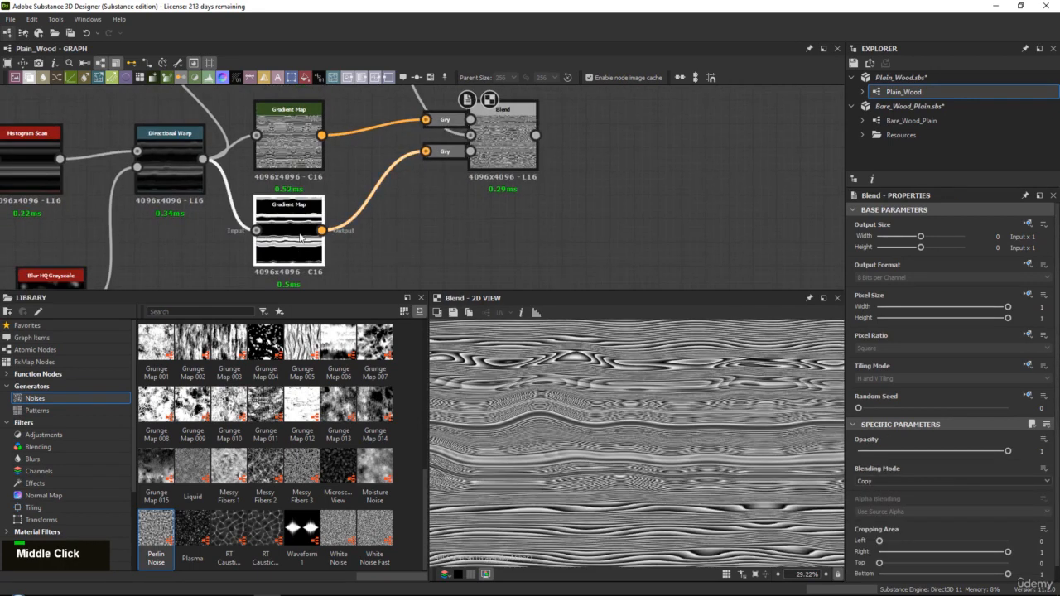
{"action": "mouse_move", "coordinate": [880, 525]}
{"action": "left_mouse_down"}
{"action": "mouse_move", "coordinate": [913, 533]}
{"action": "mouse_move", "coordinate": [904, 524]}
{"action": "mouse_move", "coordinate": [914, 521]}
{"action": "mouse_move", "coordinate": [875, 522]}
{"action": "left_mouse_up"}
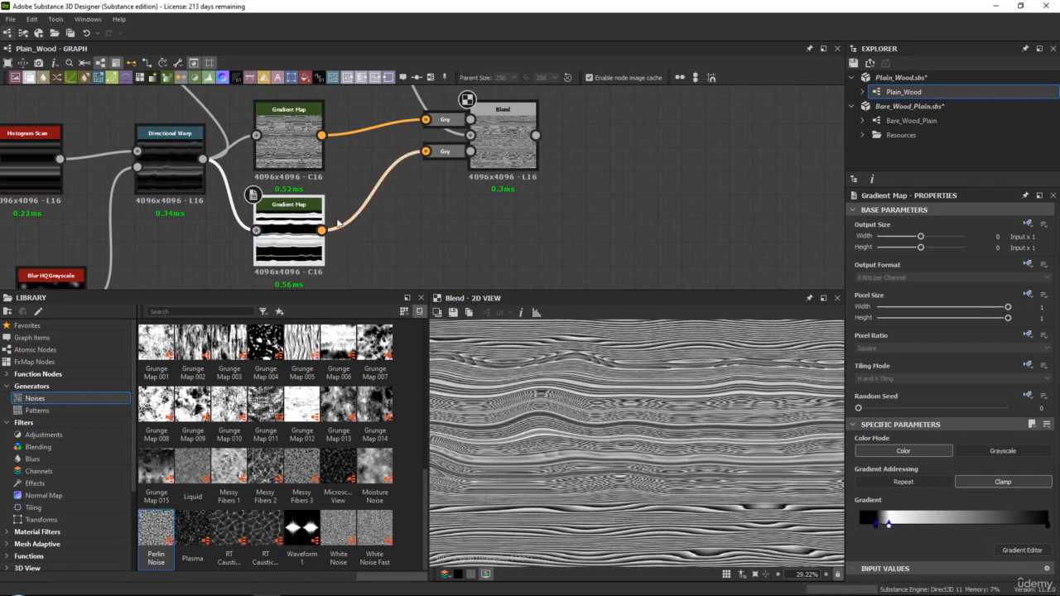
{"action": "scroll", "coordinate": [641, 441], "scroll_direction": "down", "scroll_amount": 2}
{"action": "scroll", "coordinate": [654, 431], "scroll_direction": "up", "scroll_amount": 4}
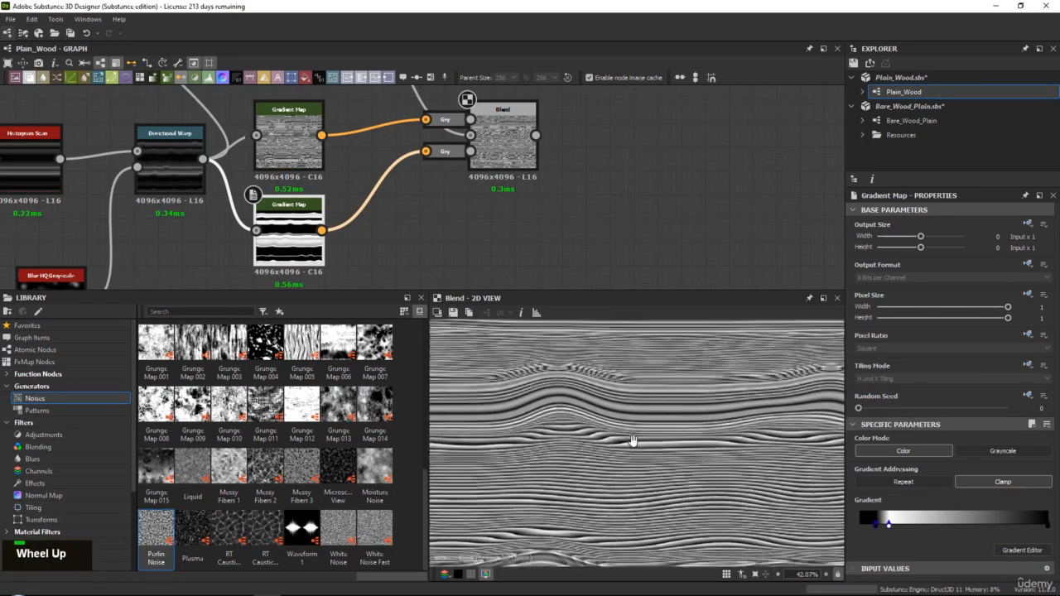
{"action": "middle_click_drag", "start_coordinate": [634, 440], "coordinate": [650, 480]}
{"action": "scroll", "coordinate": [638, 442], "scroll_direction": "down", "scroll_amount": 2}
{"action": "middle_click_drag", "start_coordinate": [638, 442], "coordinate": [644, 417]}
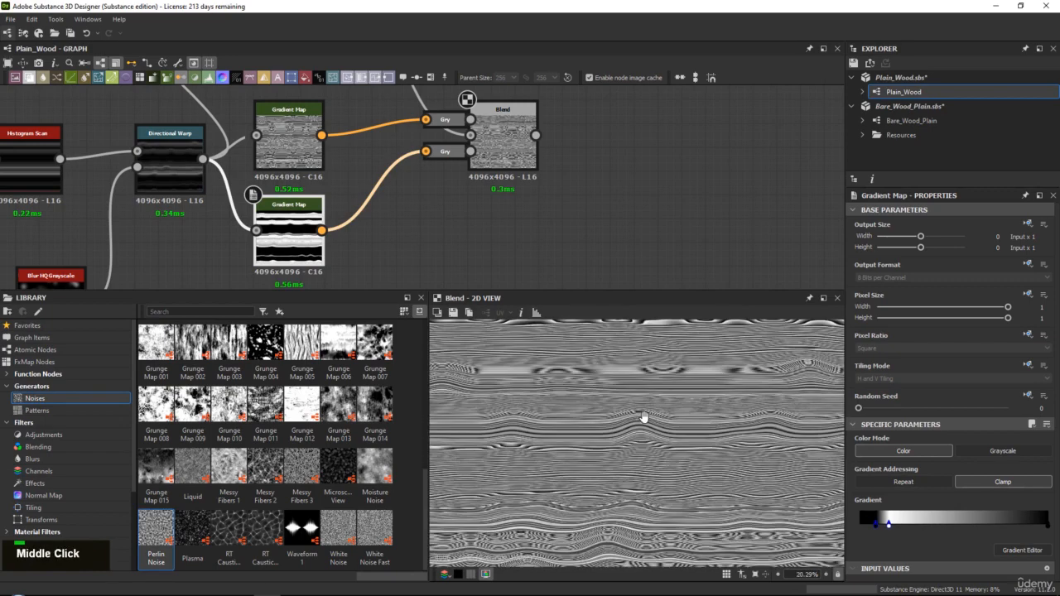
Compare the upper Gradient Map's grain with the Blend result produced by the widened mask
{"action": "middle_click_drag", "start_coordinate": [381, 193], "coordinate": [380, 205]}
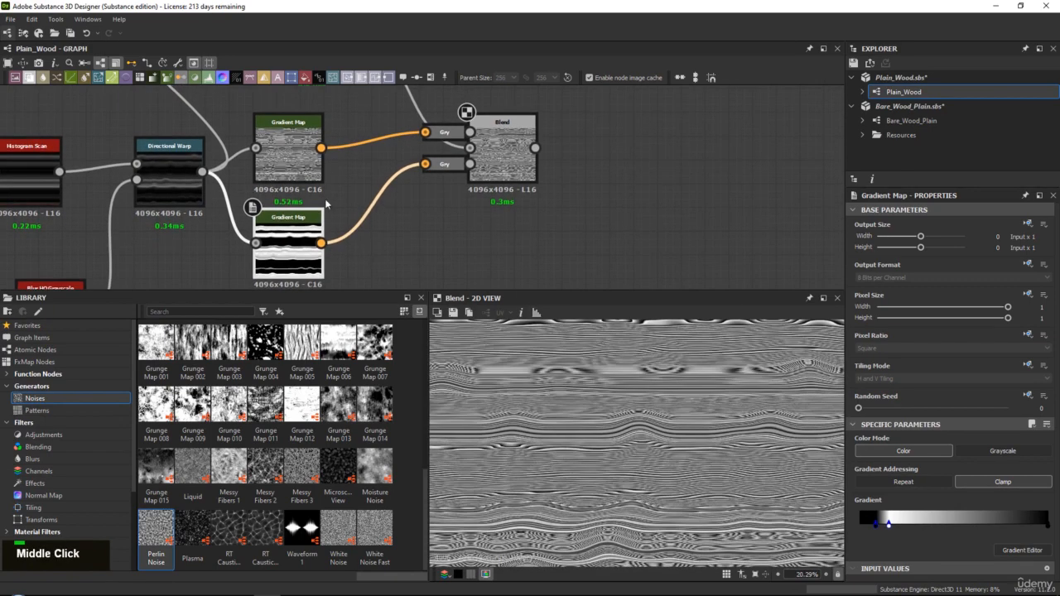
{"action": "double_click", "coordinate": [298, 166]}
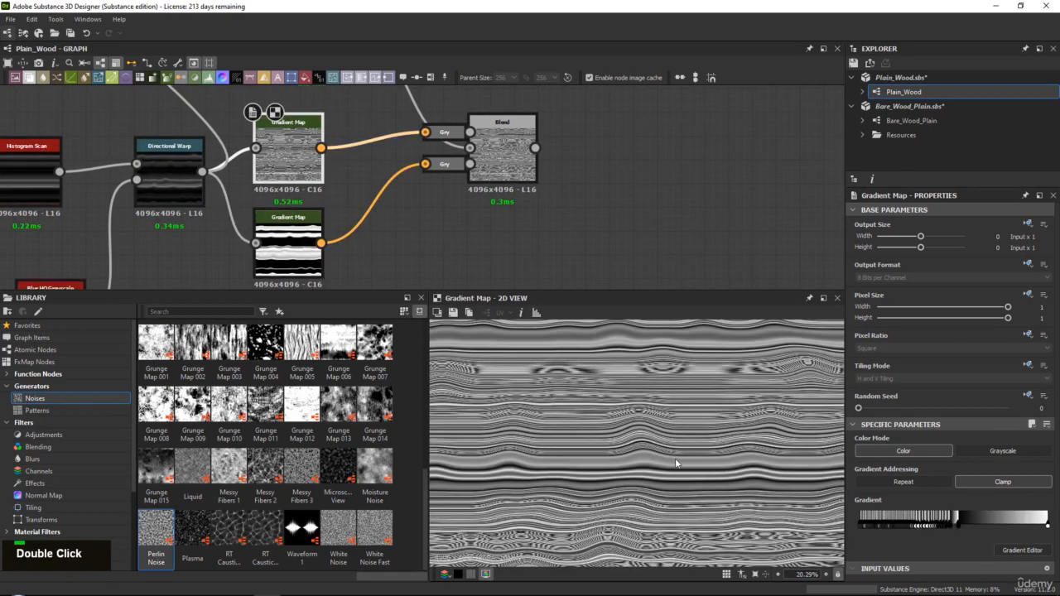
{"action": "scroll", "coordinate": [675, 463], "scroll_direction": "down", "scroll_amount": 2}
{"action": "scroll", "coordinate": [676, 464], "scroll_direction": "up", "scroll_amount": 4}
{"action": "scroll", "coordinate": [670, 460], "scroll_direction": "down", "scroll_amount": 1}
{"action": "middle_click_drag", "start_coordinate": [667, 457], "coordinate": [659, 414]}
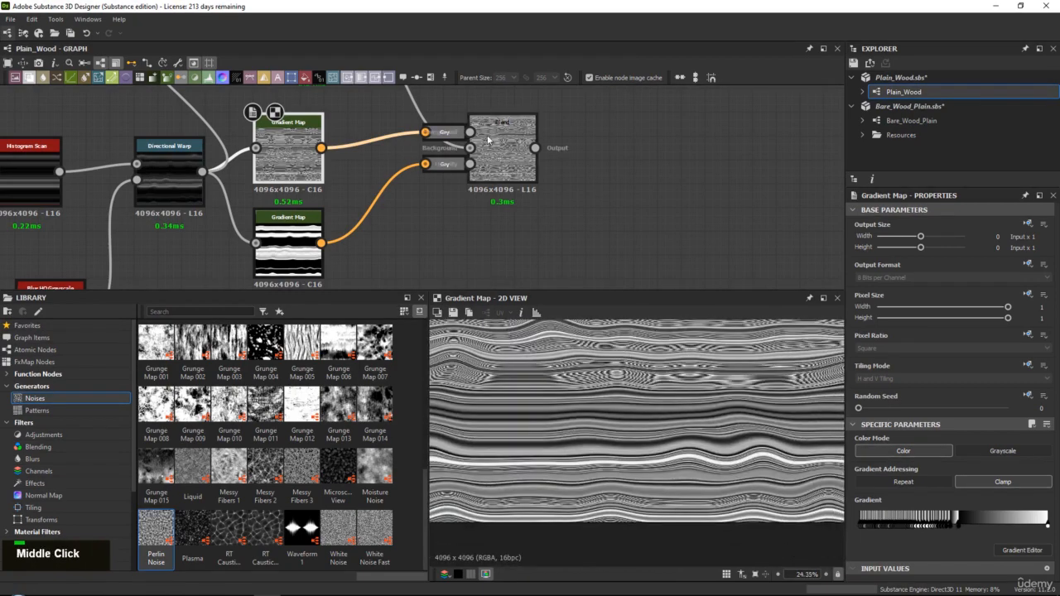
{"action": "double_click", "coordinate": [498, 138]}
{"action": "double_click", "coordinate": [303, 143]}
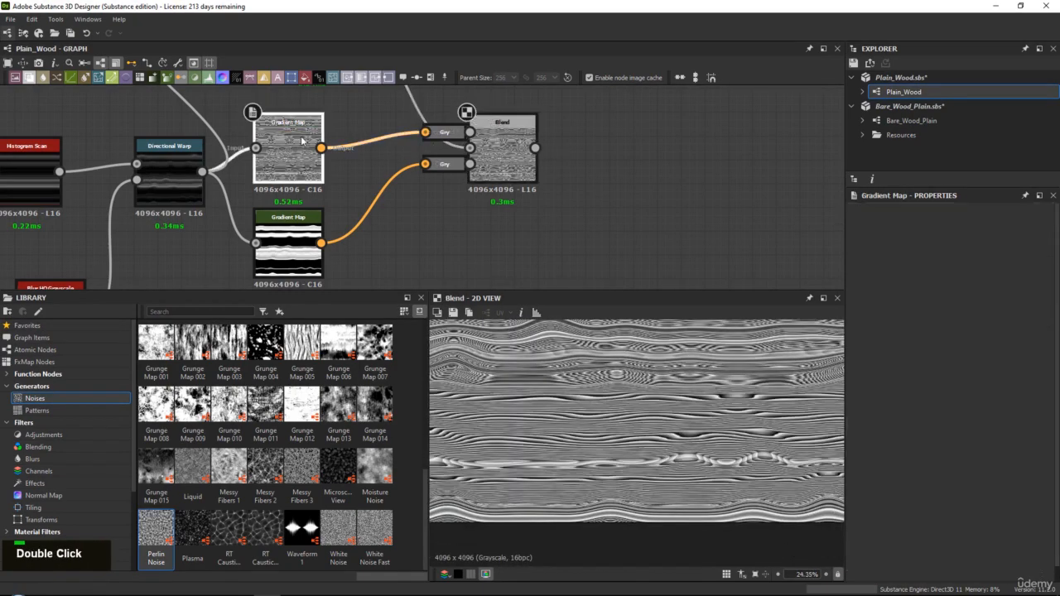
{"action": "double_click", "coordinate": [509, 169]}
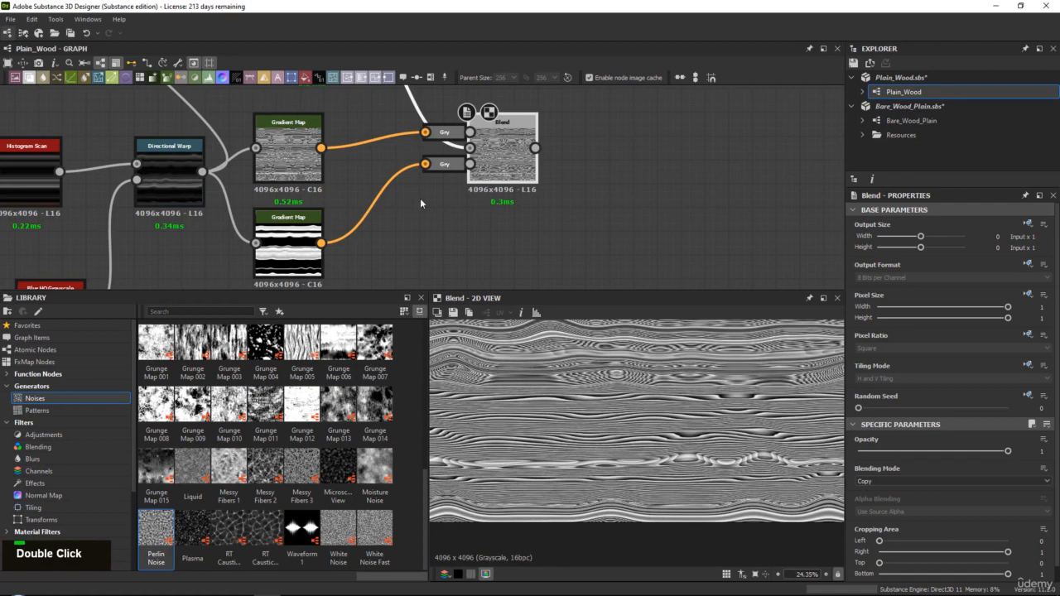
Undock the Grayscale Conversion feeding the Blend's opacity input and move the Blend aside to make room
{"action": "middle_click_drag", "start_coordinate": [420, 198], "coordinate": [416, 222]}
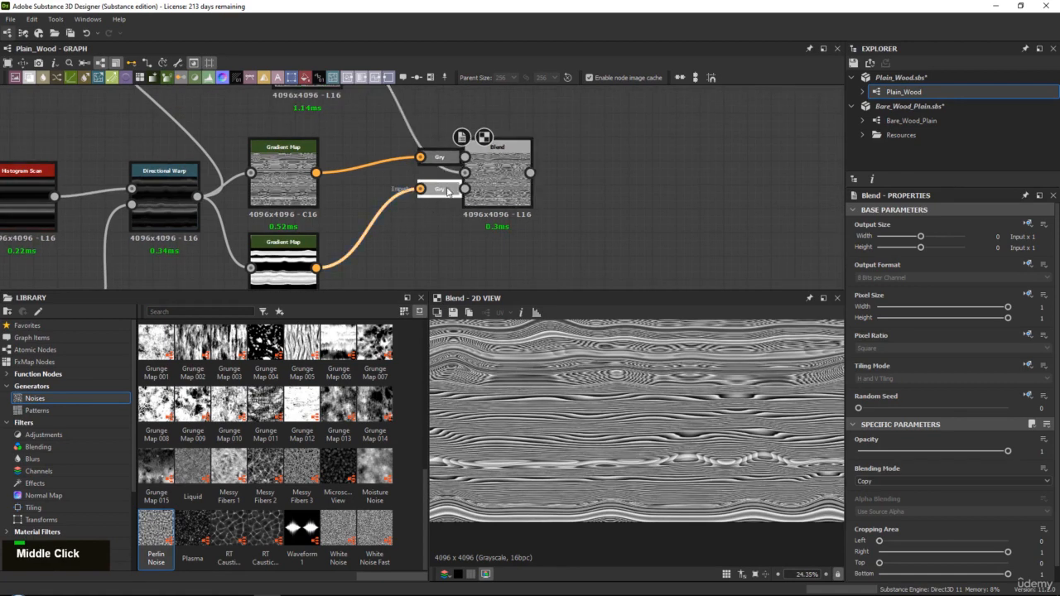
{"action": "double_click", "coordinate": [445, 190]}
{"action": "left_click_drag", "start_coordinate": [488, 193], "coordinate": [514, 187]}
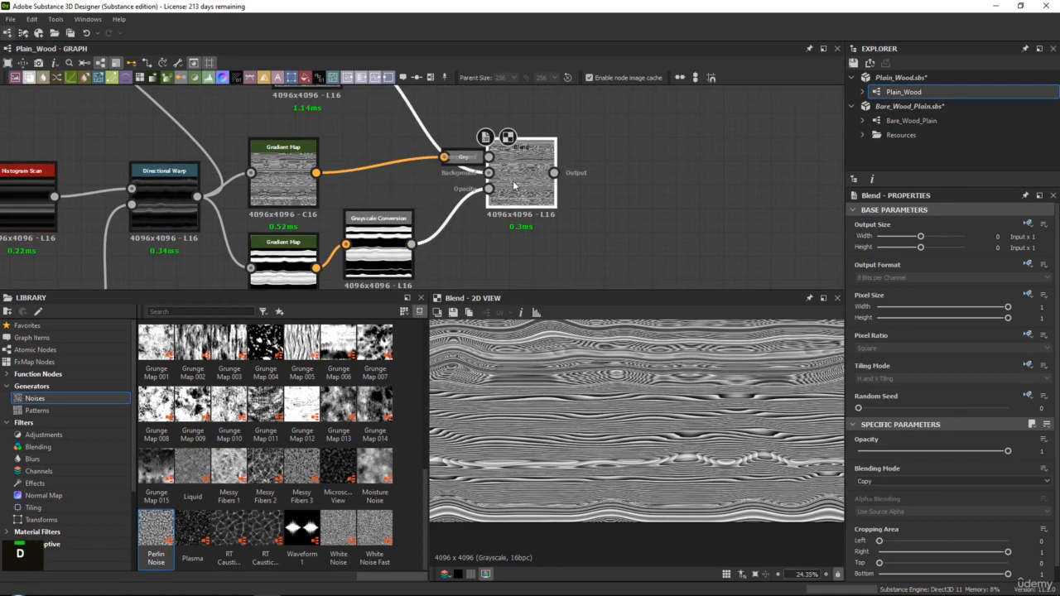
Try inverting the Blend's opacity mask with an Invert Grayscale node, and undo the insertion after comparing the grain
{"action": "key", "text": "space"}
{"action": "type", "text": "inv"}
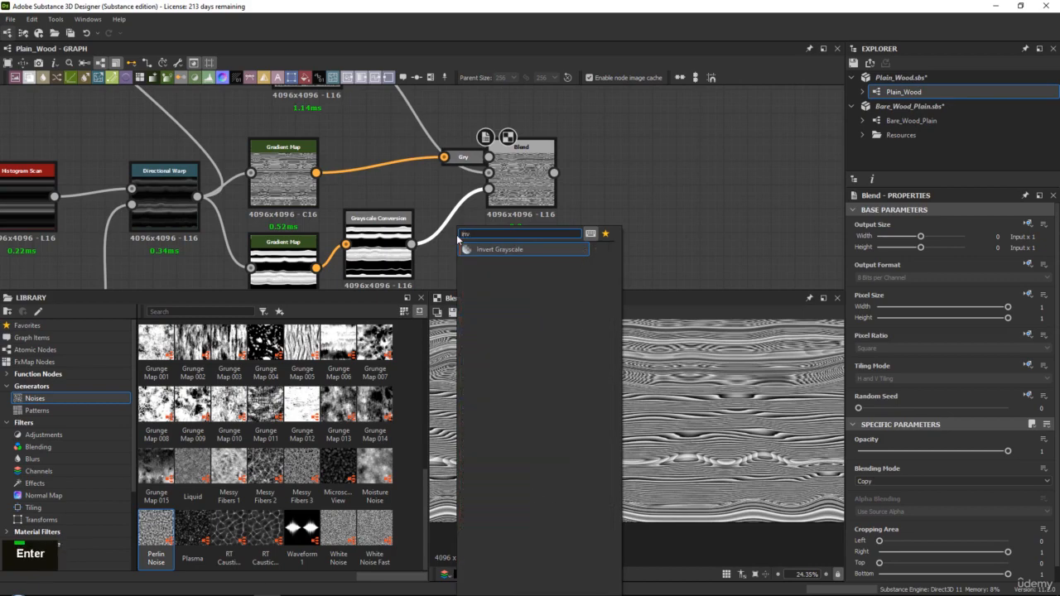
{"action": "key", "text": "Return"}
{"action": "double_click", "coordinate": [526, 175]}
{"action": "middle_click", "coordinate": [645, 478]}
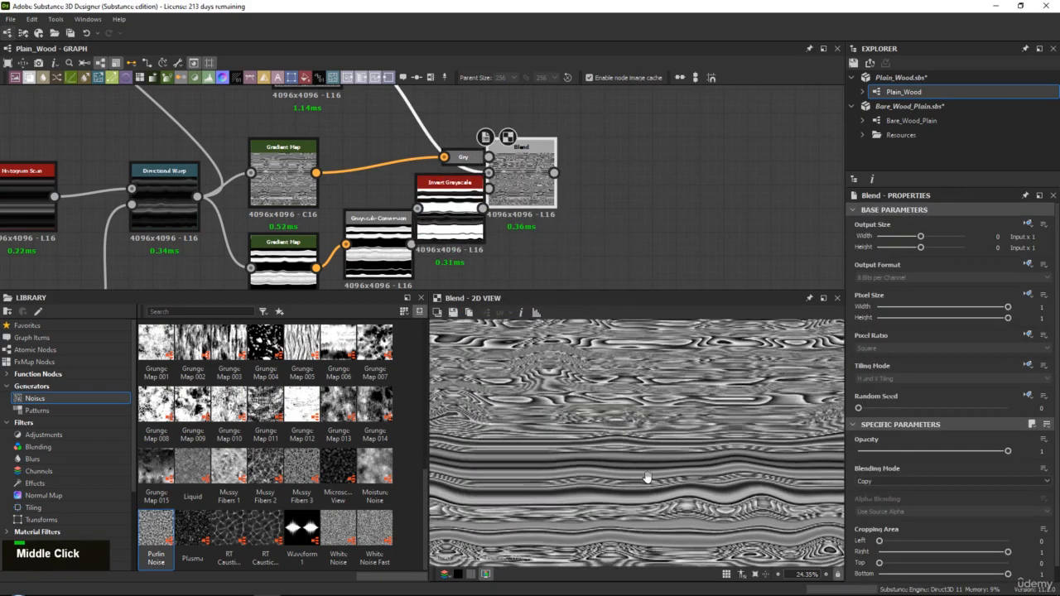
{"action": "double_click", "coordinate": [298, 172]}
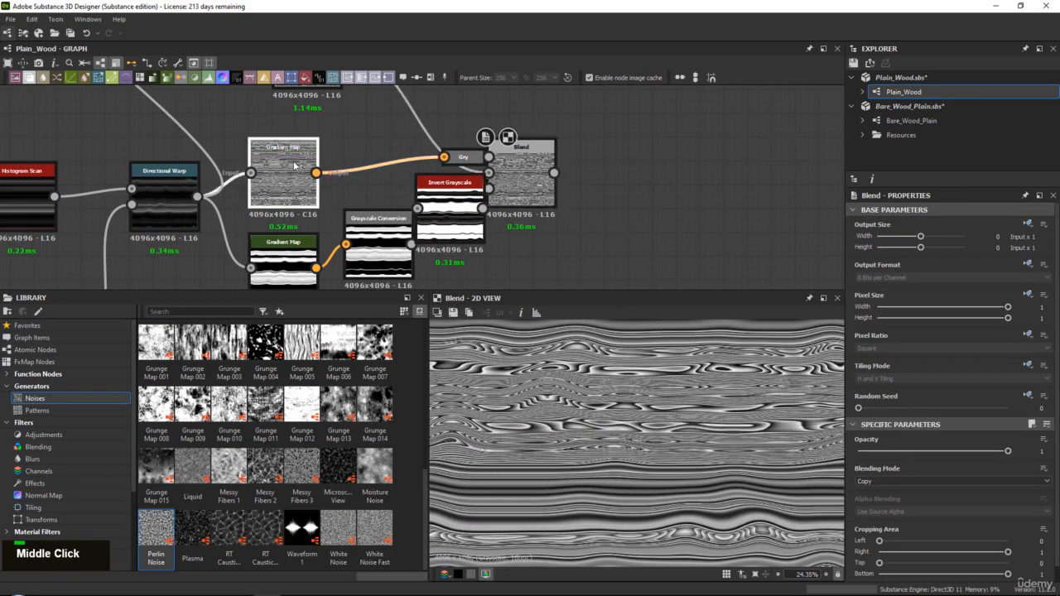
{"action": "double_click", "coordinate": [522, 174]}
{"action": "middle_click_drag", "start_coordinate": [645, 389], "coordinate": [626, 426]}
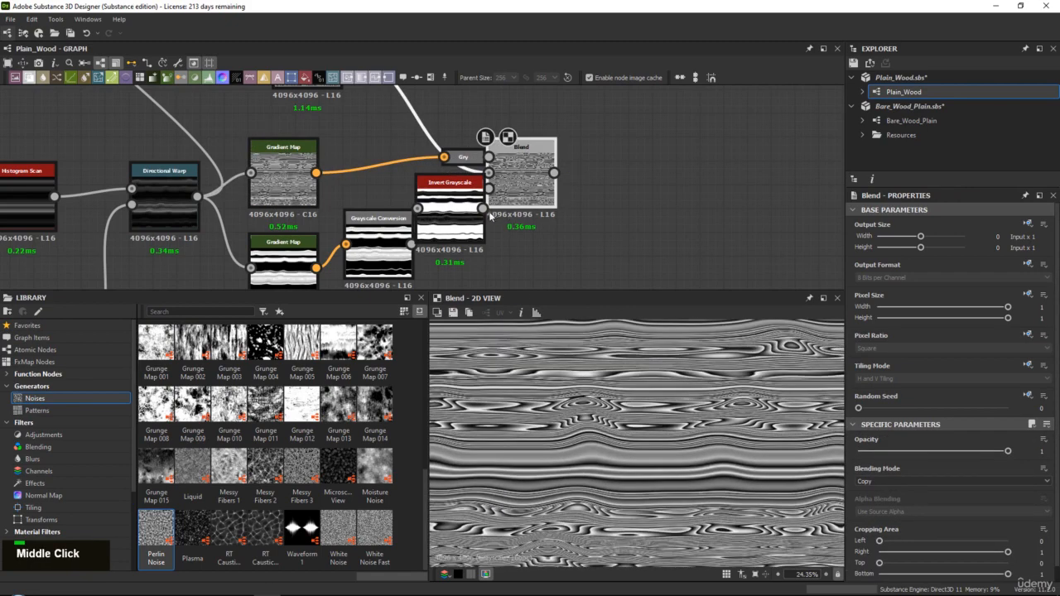
{"action": "key", "text": "ctrl+z"}
{"action": "middle_click_drag", "start_coordinate": [501, 152], "coordinate": [502, 171]}
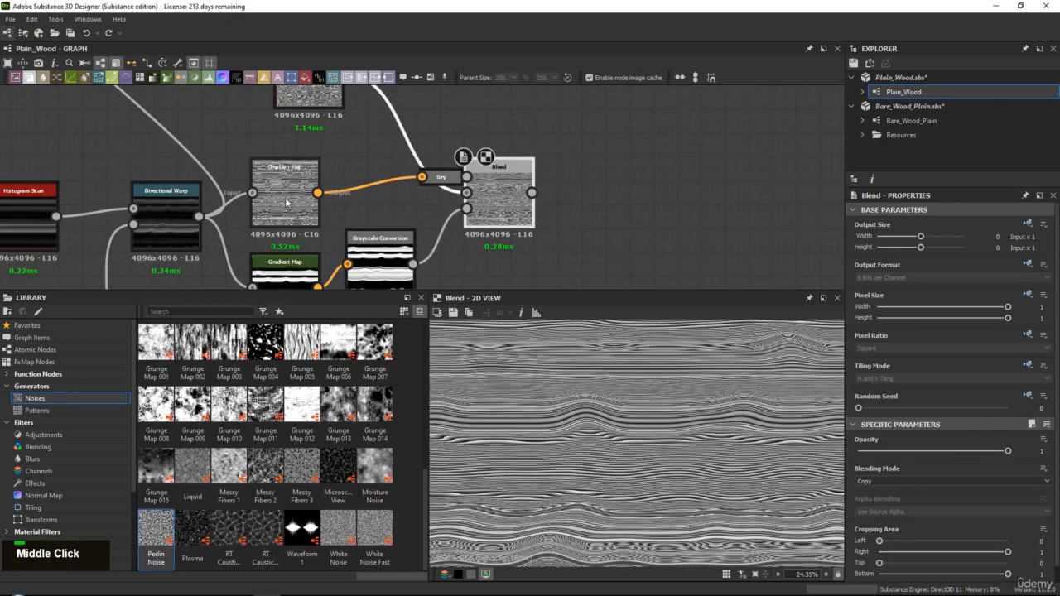
{"action": "left_click", "coordinate": [285, 194]}
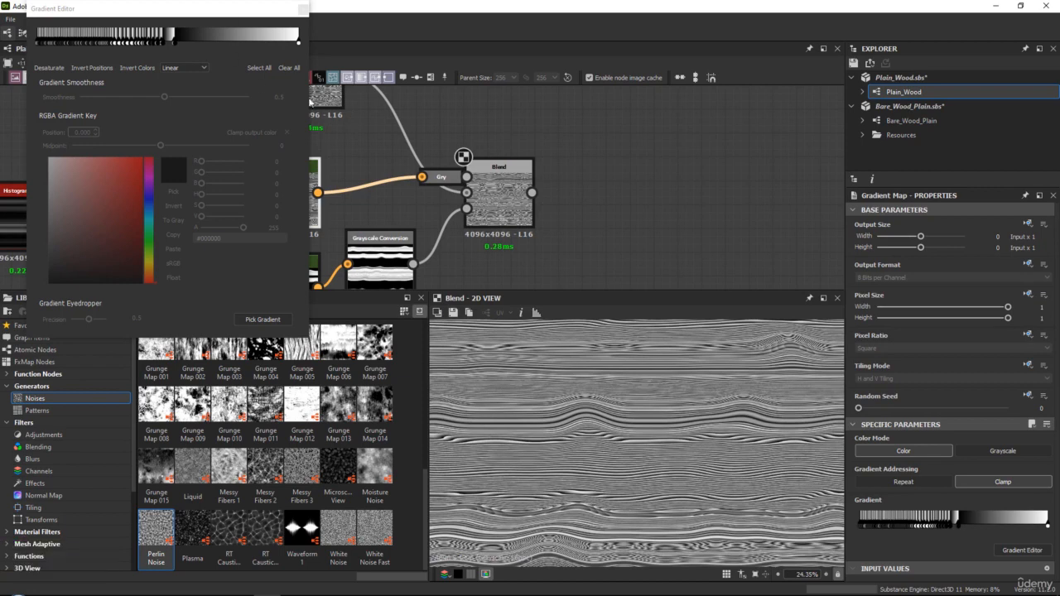
{"action": "left_click", "coordinate": [306, 9]}
Select the lower Gradient Map and show its whole mask in the 2D view
{"action": "middle_click_drag", "start_coordinate": [339, 234], "coordinate": [339, 186]}
{"action": "left_click", "coordinate": [293, 237]}
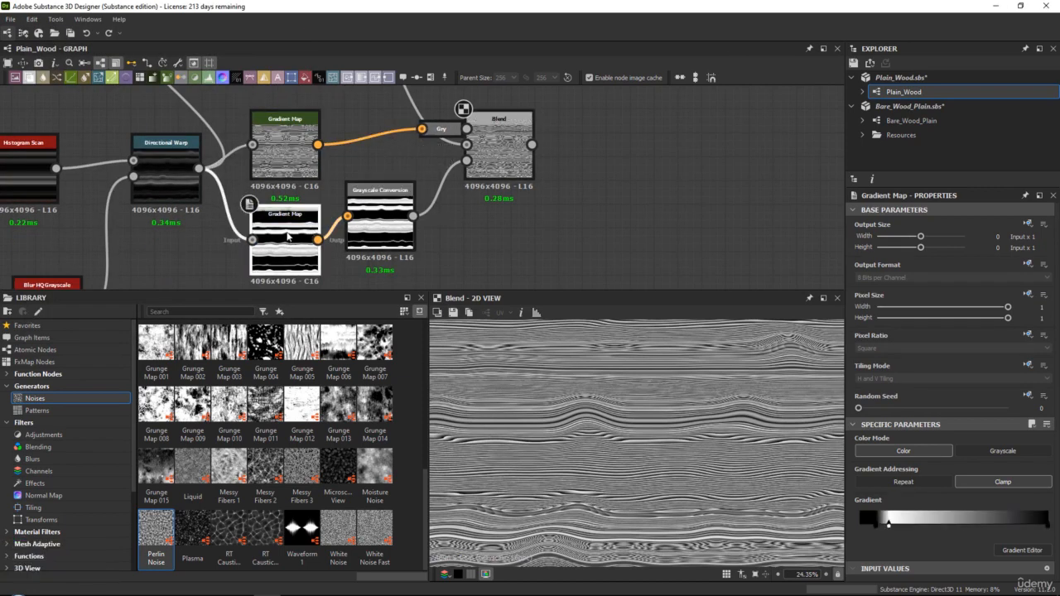
{"action": "double_click", "coordinate": [288, 237]}
{"action": "scroll", "coordinate": [623, 414], "scroll_direction": "down", "scroll_amount": 3}
{"action": "scroll", "coordinate": [623, 414], "scroll_direction": "up", "scroll_amount": 1}
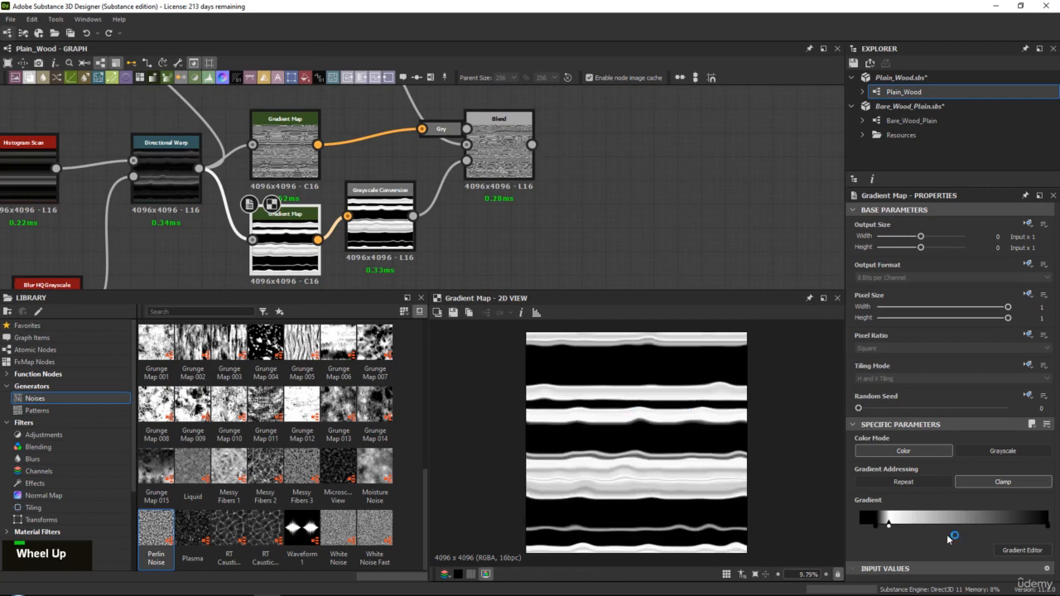
Try narrowing the mask by shifting the lower Gradient Map's black and white keys further along the gradient, and inspect the Blend result
{"action": "left_click", "coordinate": [1024, 550]}
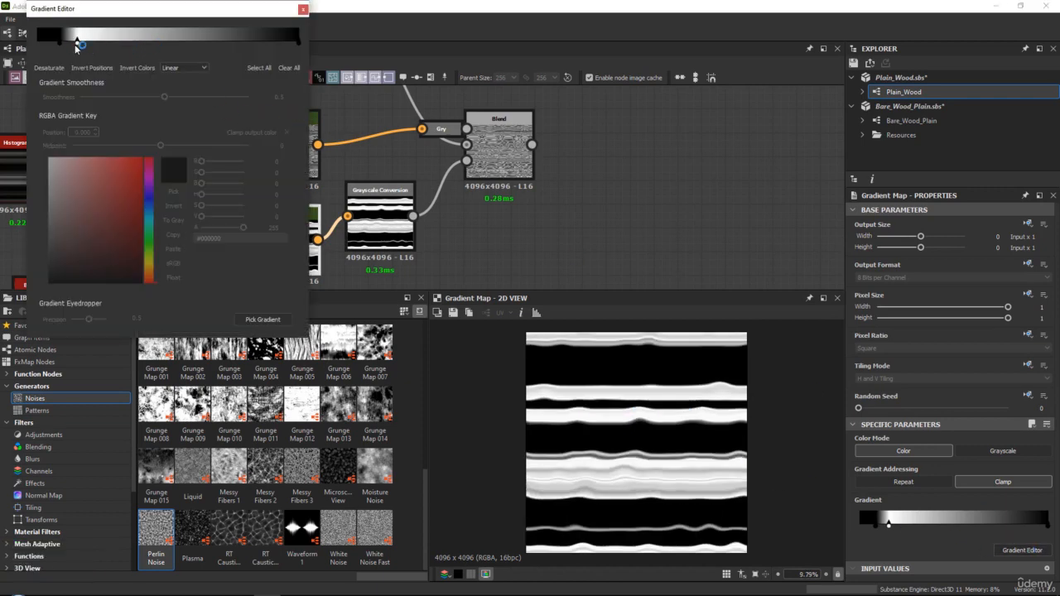
{"action": "left_click_drag", "start_coordinate": [76, 44], "coordinate": [105, 57]}
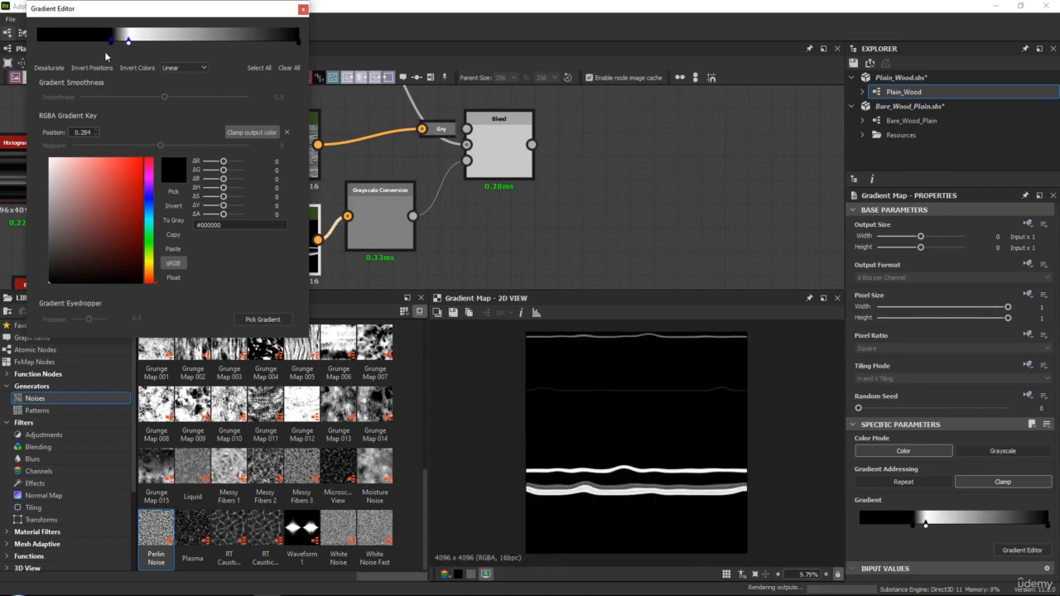
{"action": "double_click", "coordinate": [497, 135]}
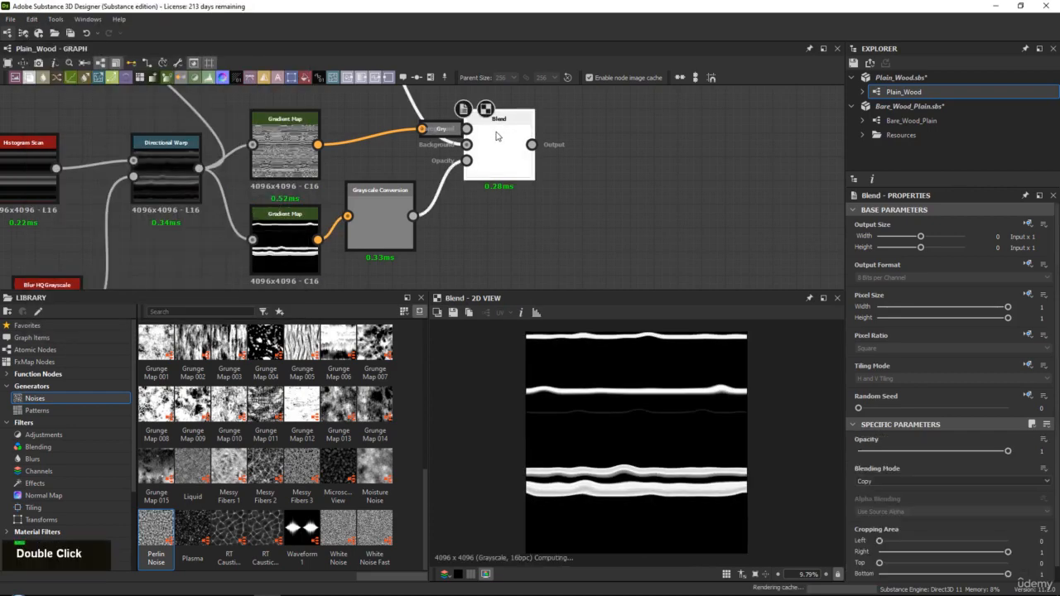
{"action": "scroll", "coordinate": [673, 436], "scroll_direction": "up", "scroll_amount": 3}
{"action": "middle_click_drag", "start_coordinate": [672, 437], "coordinate": [646, 374]}
Shift the lower Gradient Map's black and white keys back toward the gradient's start to widen the mask while watching the Blend's grain
{"action": "left_click", "coordinate": [278, 233]}
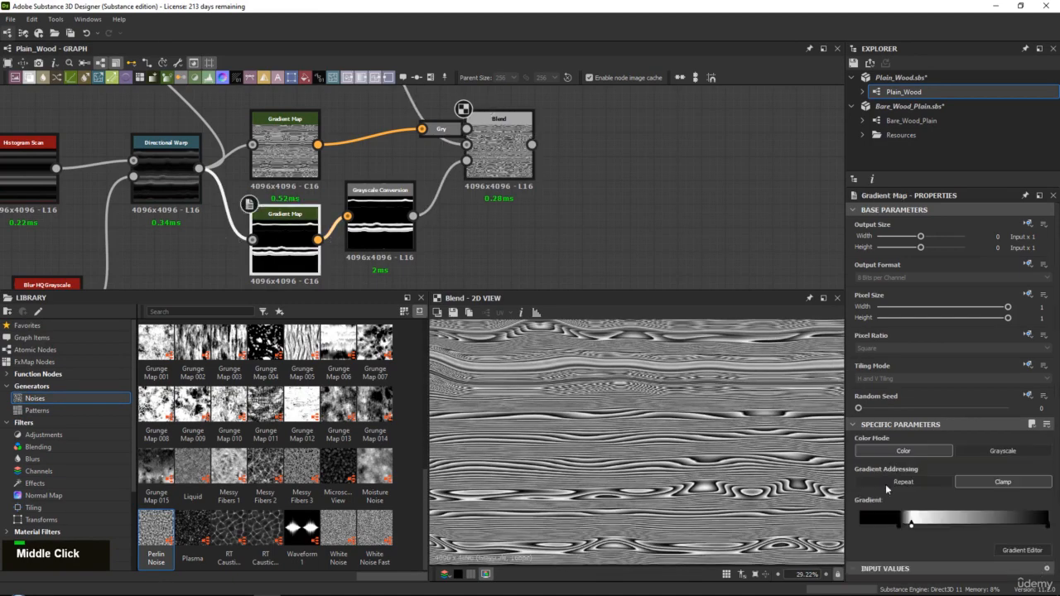
{"action": "left_click_drag", "start_coordinate": [911, 528], "coordinate": [871, 522]}
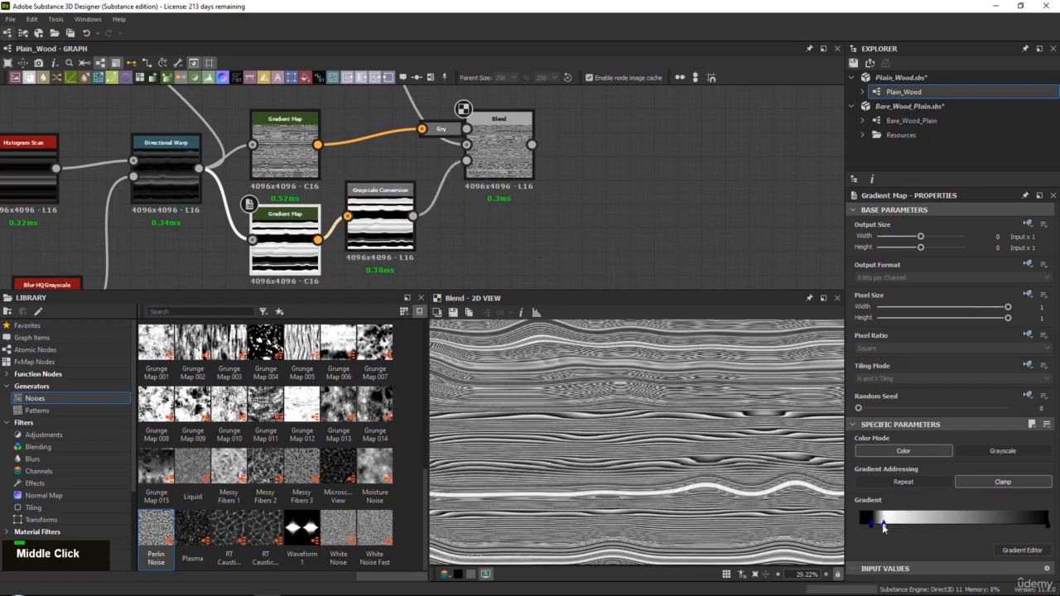
{"action": "mouse_move", "coordinate": [881, 523]}
{"action": "left_mouse_down"}
{"action": "mouse_move", "coordinate": [904, 523]}
{"action": "mouse_move", "coordinate": [878, 533]}
{"action": "mouse_move", "coordinate": [858, 521]}
{"action": "mouse_move", "coordinate": [883, 523]}
{"action": "left_mouse_up"}
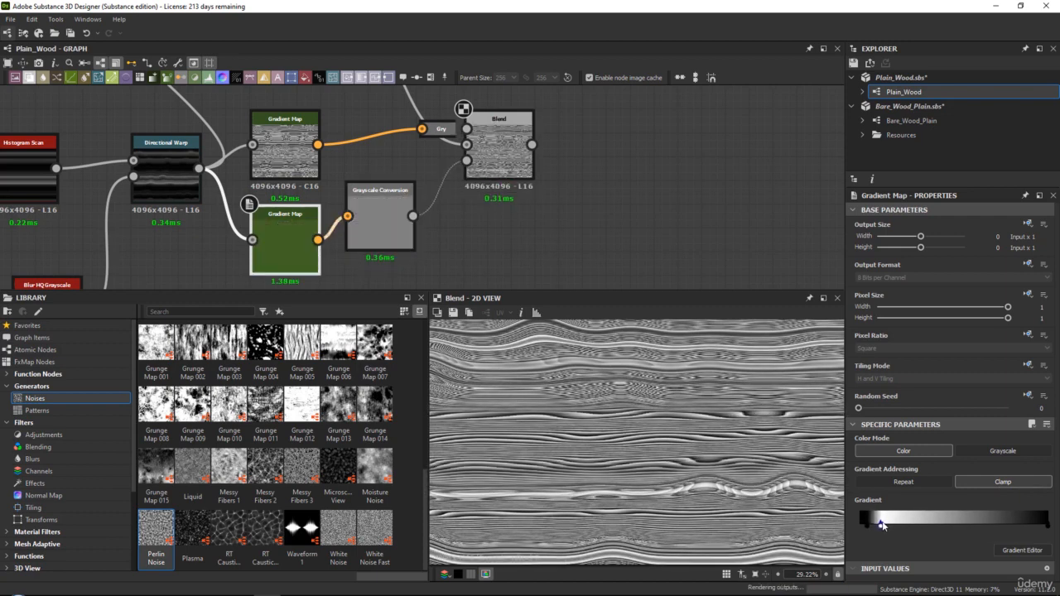
{"action": "scroll", "coordinate": [627, 394], "scroll_direction": "down", "scroll_amount": 2}
{"action": "scroll", "coordinate": [633, 402], "scroll_direction": "up", "scroll_amount": 3}
{"action": "mouse_move", "coordinate": [637, 405]}
{"action": "middle_mouse_down"}
{"action": "mouse_move", "coordinate": [660, 437]}
{"action": "mouse_move", "coordinate": [641, 406]}
{"action": "middle_mouse_up"}
{"action": "scroll", "coordinate": [641, 407], "scroll_direction": "down", "scroll_amount": 1}
Compare the original Blur HQ Grayscale grain with the Blend result and the upper Gradient Map's line pattern
{"action": "middle_click_drag", "start_coordinate": [282, 124], "coordinate": [300, 188]}
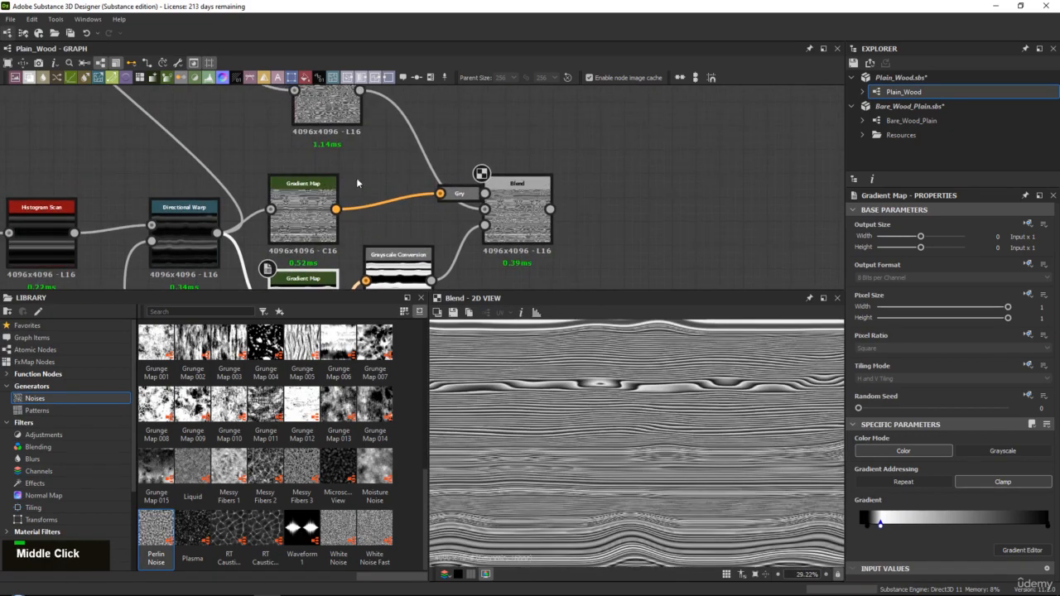
{"action": "double_click", "coordinate": [336, 101]}
{"action": "scroll", "coordinate": [667, 407], "scroll_direction": "down", "scroll_amount": 1}
{"action": "scroll", "coordinate": [698, 433], "scroll_direction": "up", "scroll_amount": 1}
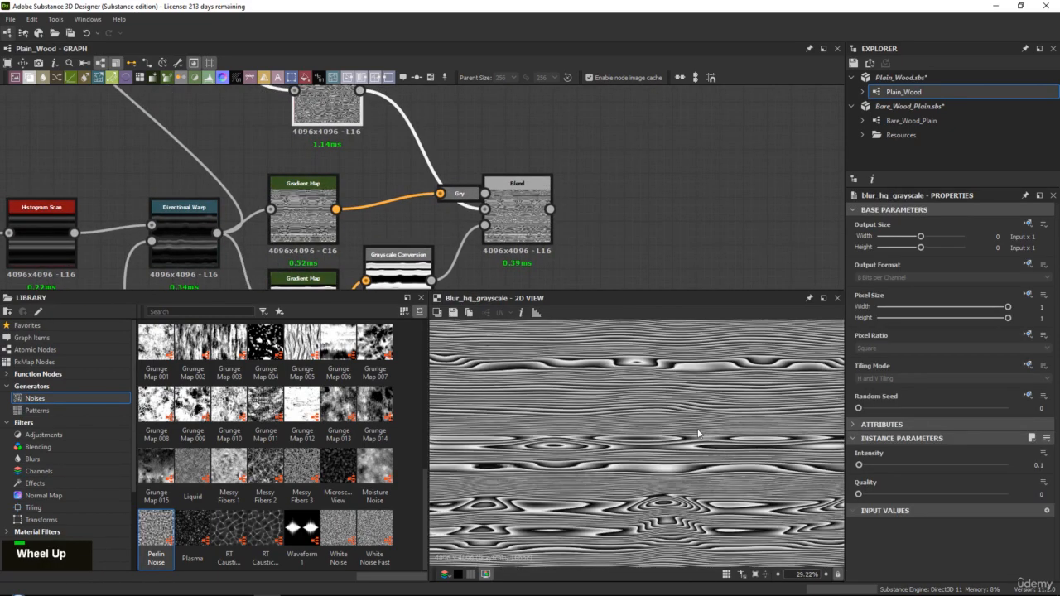
{"action": "double_click", "coordinate": [515, 203]}
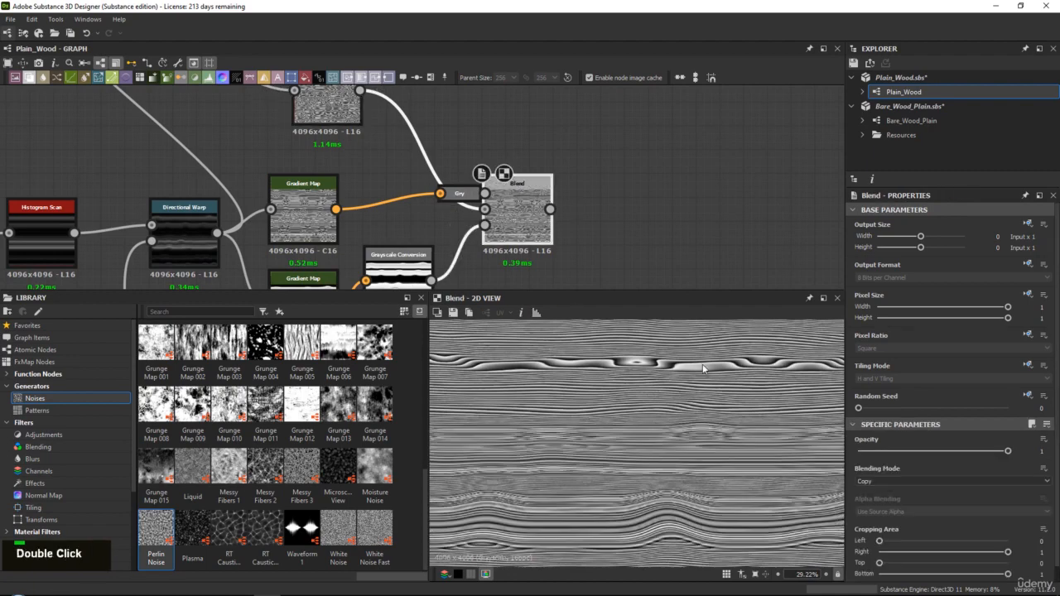
{"action": "double_click", "coordinate": [303, 216]}
{"action": "scroll", "coordinate": [674, 433], "scroll_direction": "down", "scroll_amount": 1}
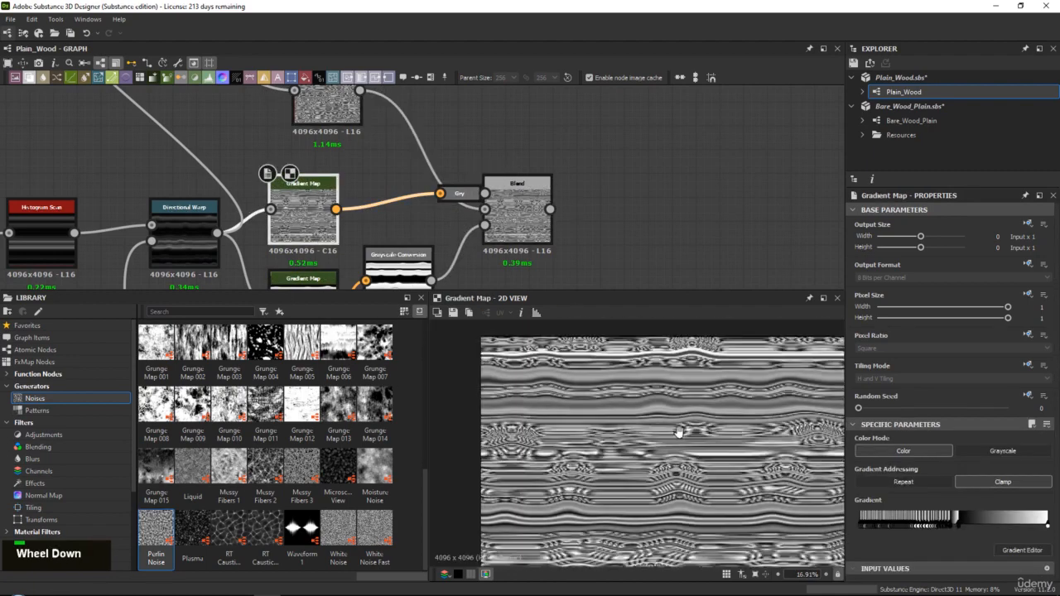
{"action": "middle_click_drag", "start_coordinate": [674, 433], "coordinate": [652, 394]}
Examine the upper Gradient Map's line pattern against the Directional Warp source and the lower Gradient Map's mask
{"action": "middle_click_drag", "start_coordinate": [380, 204], "coordinate": [394, 135]}
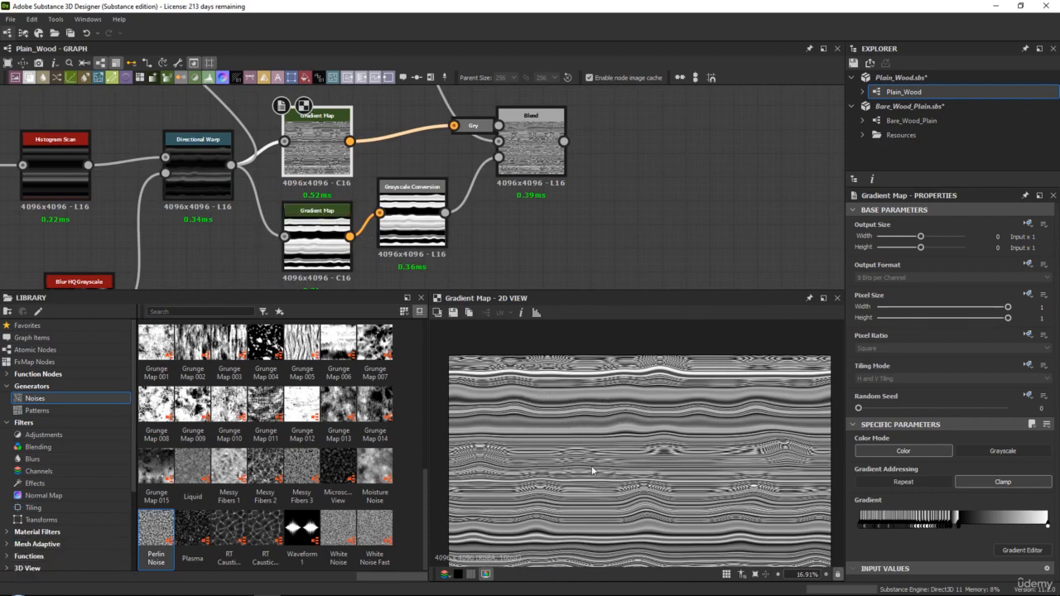
{"action": "middle_click_drag", "start_coordinate": [592, 470], "coordinate": [601, 442]}
{"action": "middle_click_drag", "start_coordinate": [627, 517], "coordinate": [613, 419]}
{"action": "scroll", "coordinate": [619, 409], "scroll_direction": "up", "scroll_amount": 2}
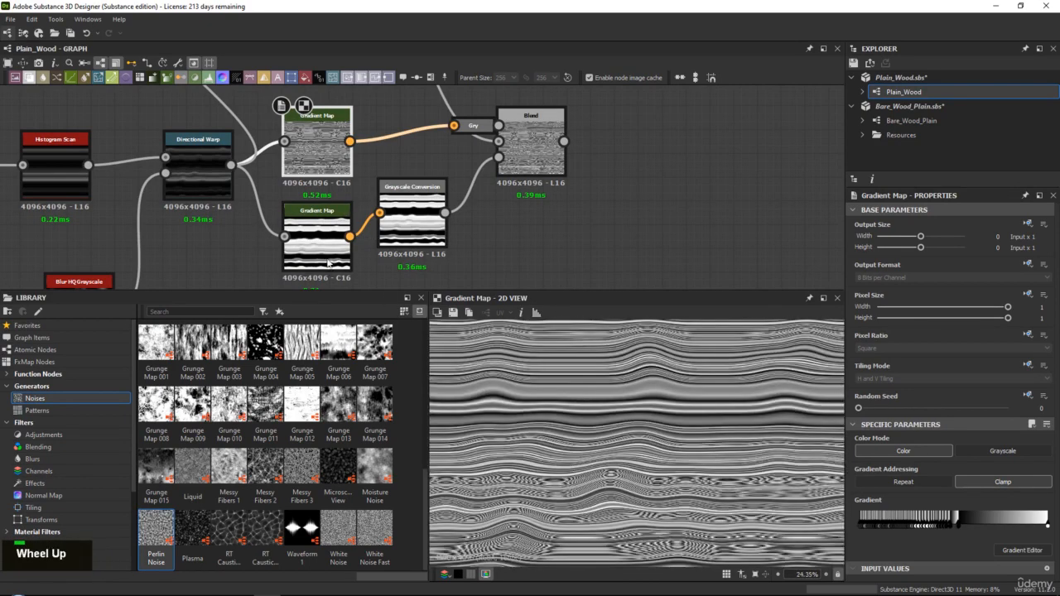
{"action": "double_click", "coordinate": [308, 229]}
{"action": "scroll", "coordinate": [617, 410], "scroll_direction": "down", "scroll_amount": 3}
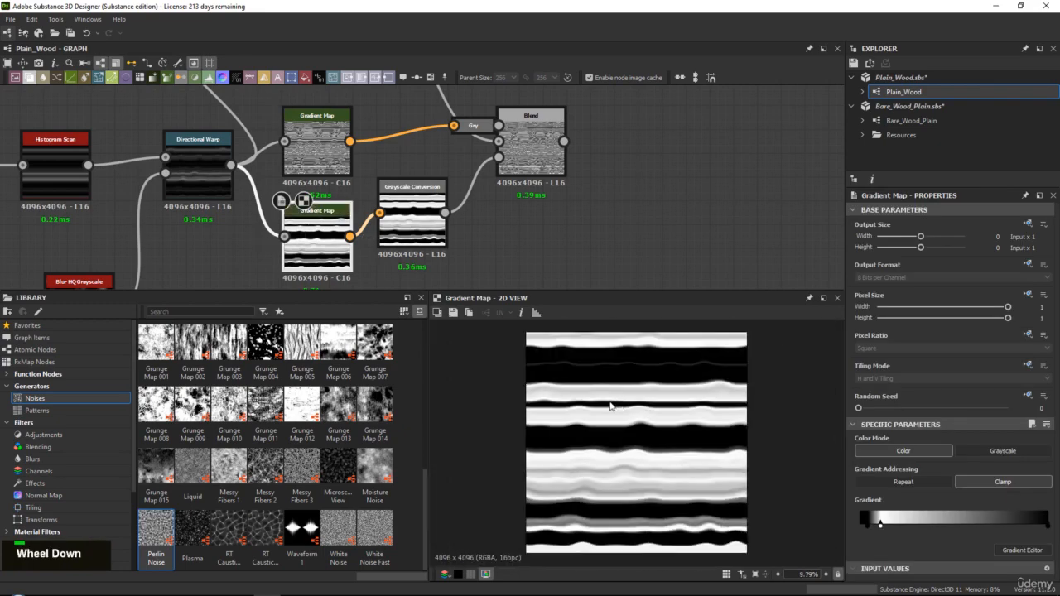
{"action": "double_click", "coordinate": [191, 184]}
{"action": "double_click", "coordinate": [317, 144]}
{"action": "scroll", "coordinate": [629, 439], "scroll_direction": "up", "scroll_amount": 3}
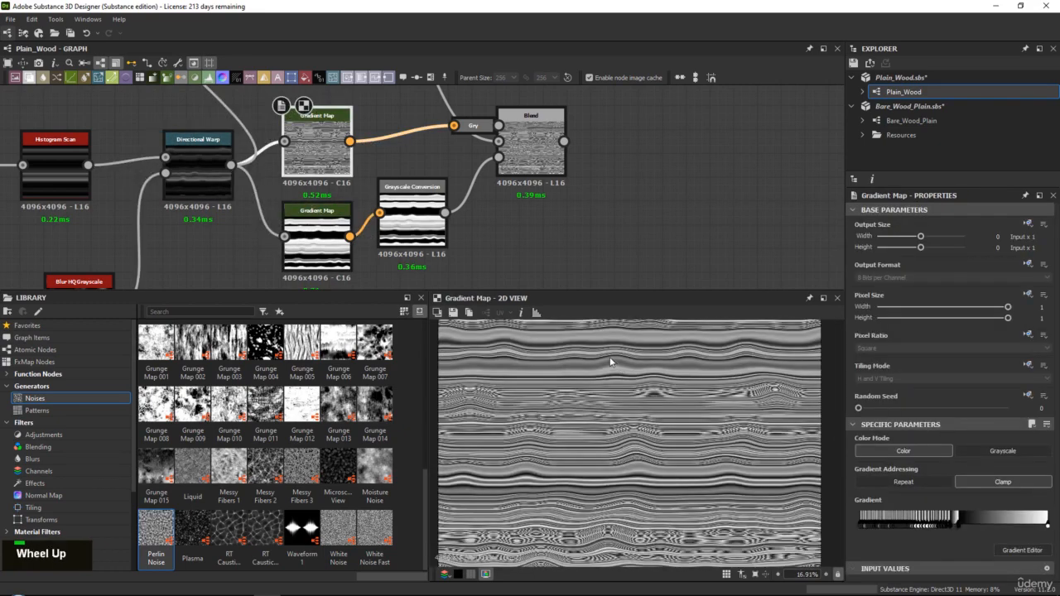
{"action": "double_click", "coordinate": [198, 175]}
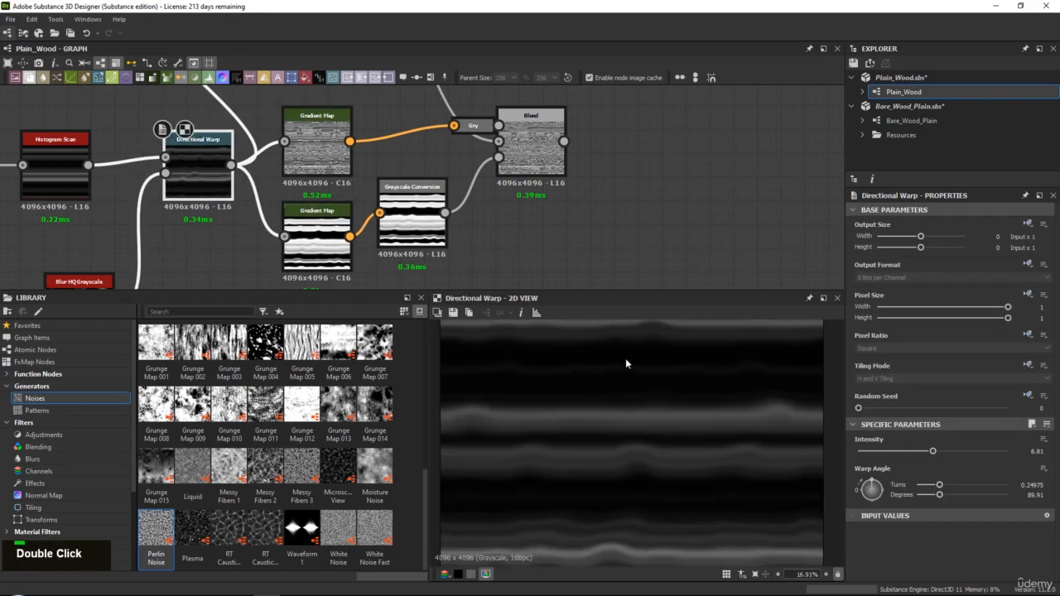
{"action": "double_click", "coordinate": [322, 236]}
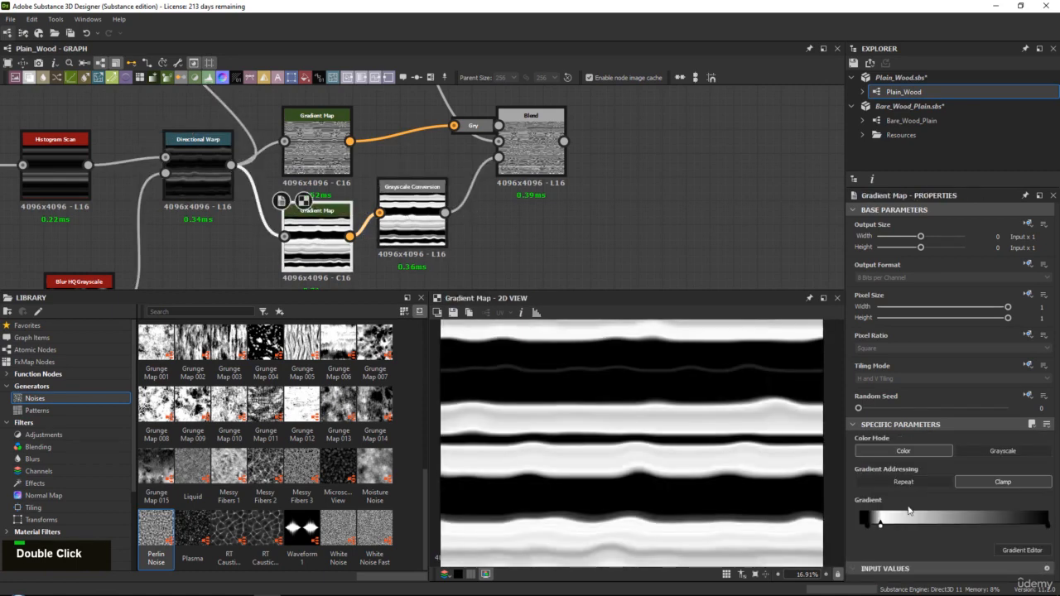
Try reversing the lower Gradient Map's mask by placing the white key before the black one, and check the Blend result
{"action": "mouse_move", "coordinate": [861, 527]}
{"action": "left_mouse_down"}
{"action": "mouse_move", "coordinate": [888, 525]}
{"action": "mouse_move", "coordinate": [862, 530]}
{"action": "left_mouse_up"}
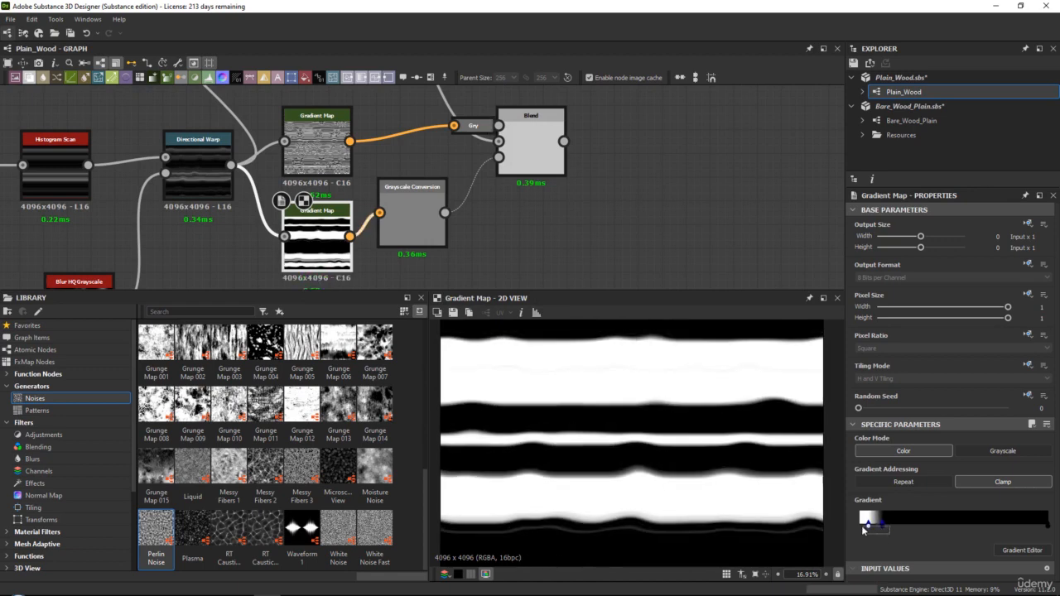
{"action": "double_click", "coordinate": [526, 153]}
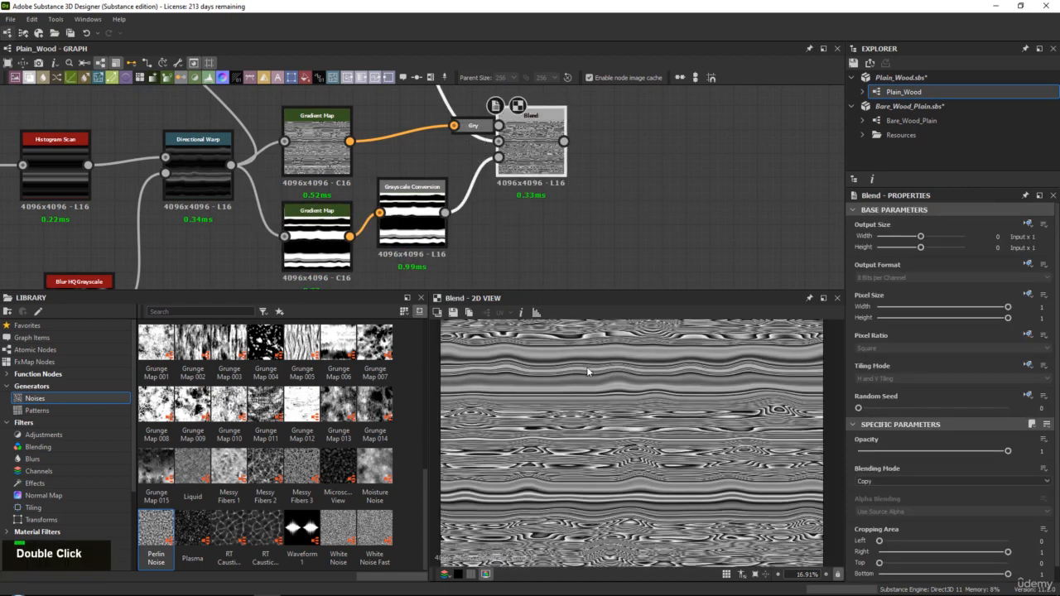
Put the lower Gradient Map's black key back before the white one and move both close to the gradient's start
{"action": "left_click", "coordinate": [311, 211]}
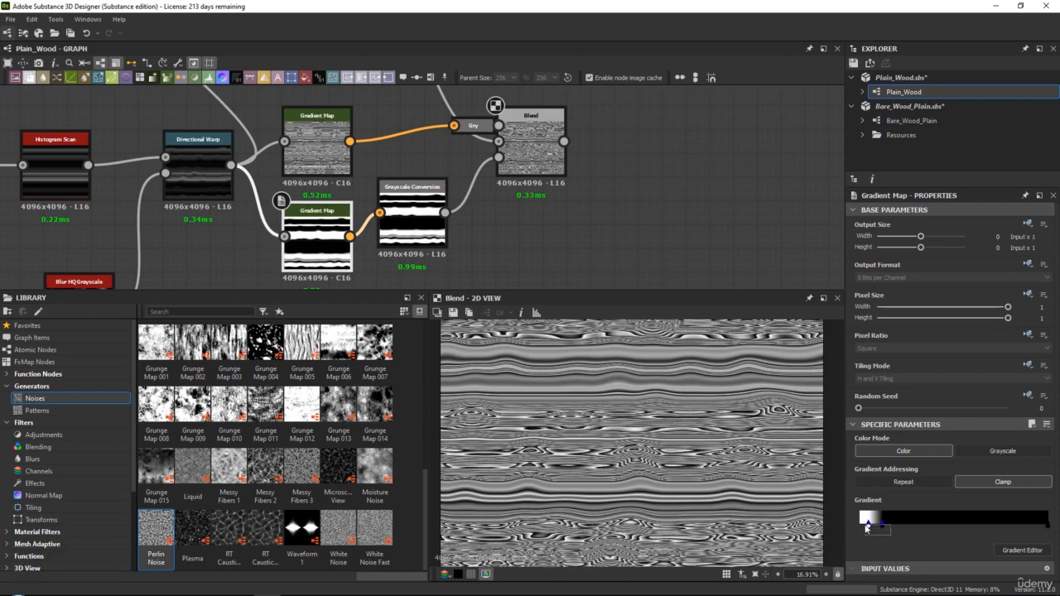
{"action": "left_click_drag", "start_coordinate": [868, 529], "coordinate": [917, 530]}
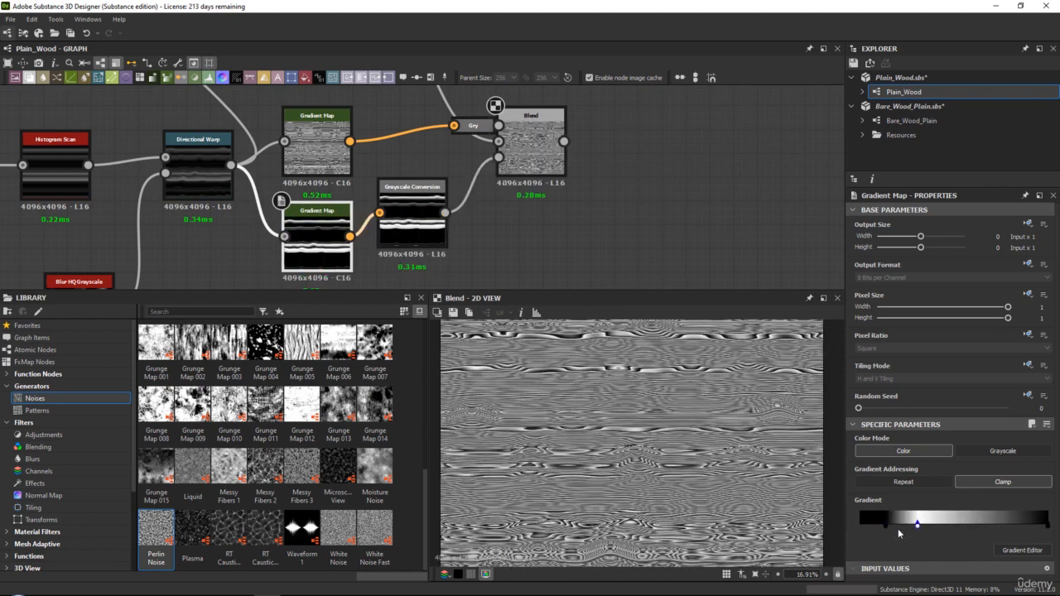
{"action": "double_click", "coordinate": [918, 525]}
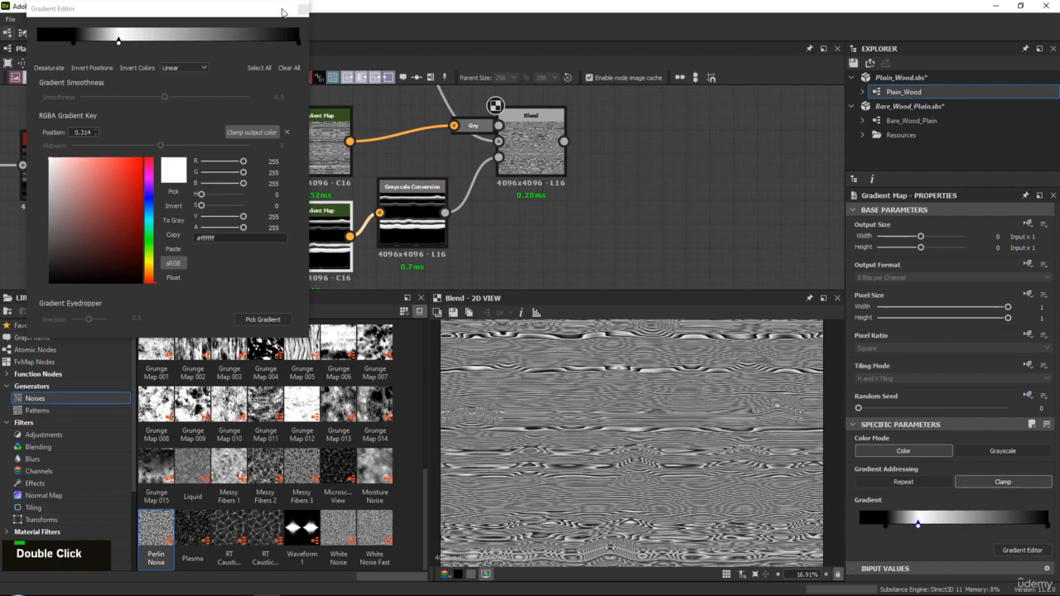
{"action": "left_click", "coordinate": [303, 9]}
{"action": "left_click_drag", "start_coordinate": [916, 523], "coordinate": [861, 516]}
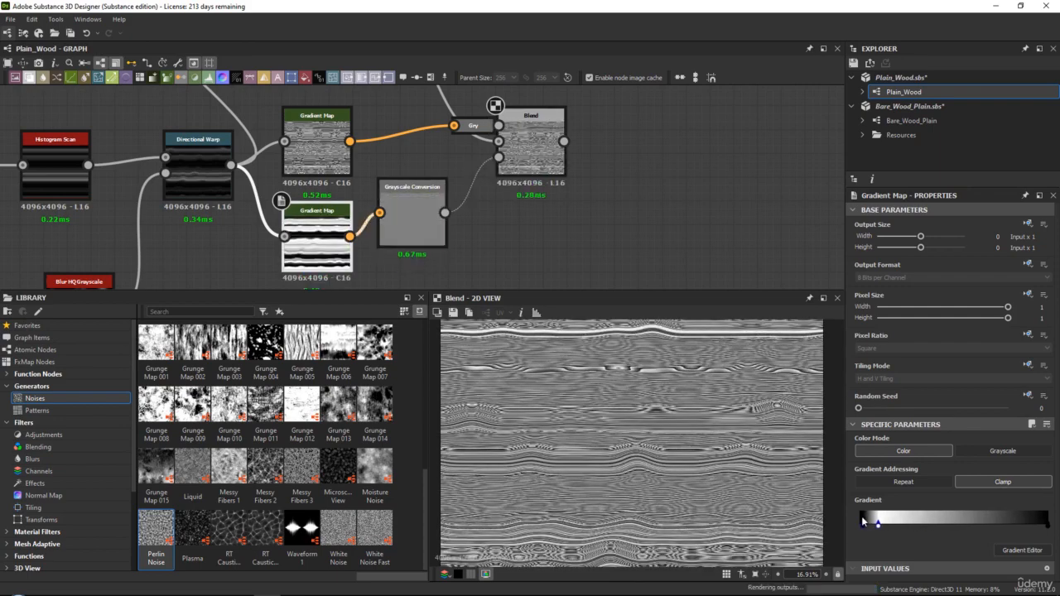
Inspect the Blend's grain up close and shift the lower Gradient Map's black and white keys slightly away from the gradient's start
{"action": "scroll", "coordinate": [629, 362], "scroll_direction": "up", "scroll_amount": 5}
{"action": "middle_click_drag", "start_coordinate": [628, 362], "coordinate": [680, 453]}
{"action": "scroll", "coordinate": [592, 455], "scroll_direction": "down", "scroll_amount": 5}
{"action": "scroll", "coordinate": [680, 453], "scroll_direction": "up", "scroll_amount": 3}
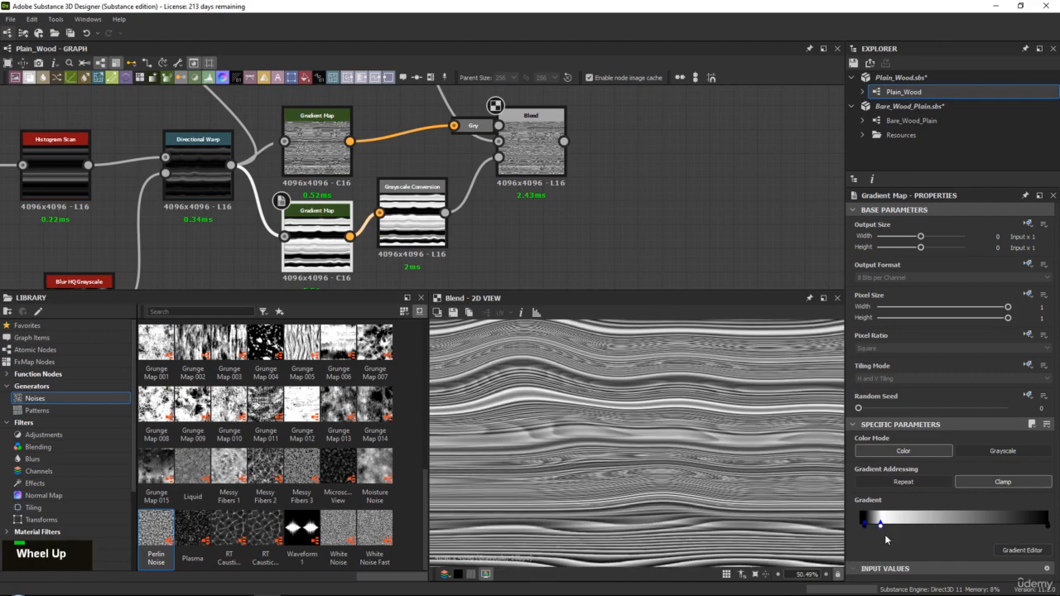
{"action": "left_click_drag", "start_coordinate": [881, 526], "coordinate": [871, 528]}
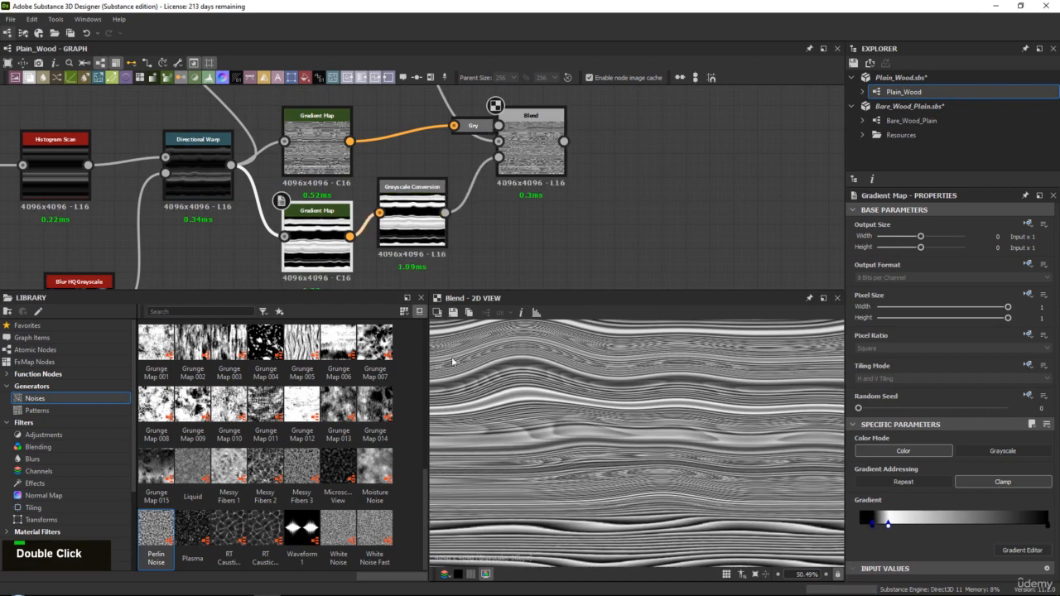
Add a Histogram Scan node below the lower Gradient Map, fed by the Directional Warp output
{"action": "middle_click_drag", "start_coordinate": [397, 260], "coordinate": [385, 212]}
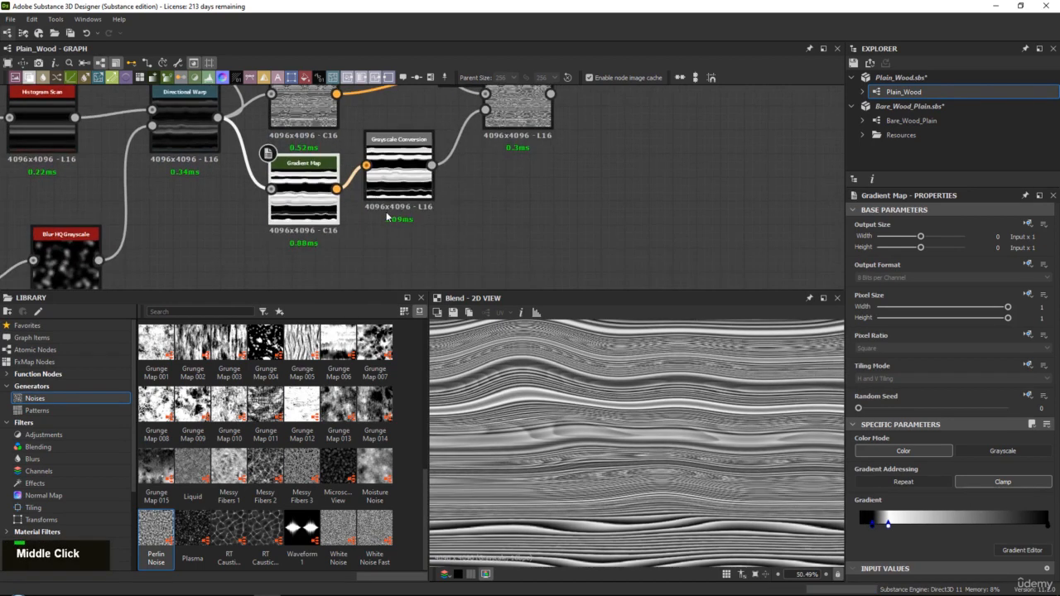
{"action": "scroll", "coordinate": [381, 207], "scroll_direction": "down", "scroll_amount": 3}
{"action": "key", "text": "space"}
{"action": "type", "text": "his"}
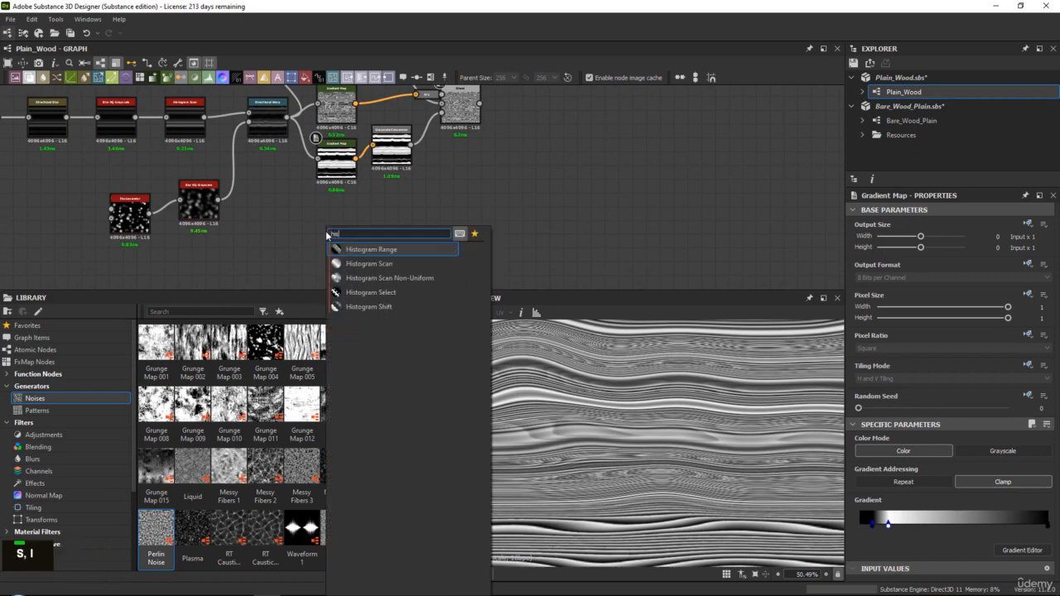
{"action": "key", "text": "Down"}
{"action": "key", "text": "Return"}
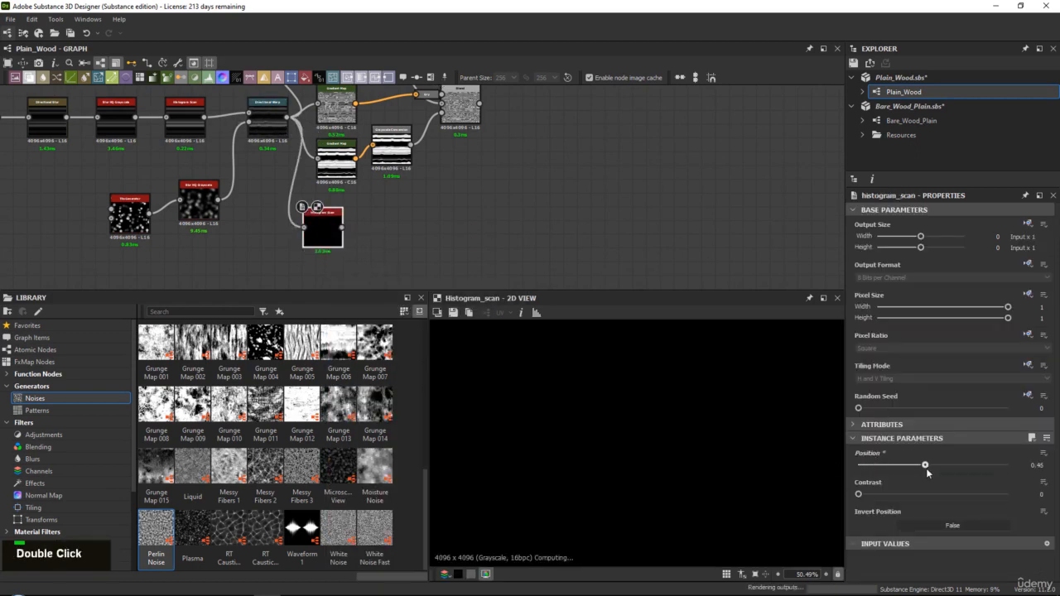
Set the new Histogram Scan's Position to 0.78 and connect its output to the Blend's opacity input, showing the Blend in the 2D view
{"action": "left_click_drag", "start_coordinate": [927, 470], "coordinate": [976, 465]}
{"action": "scroll", "coordinate": [710, 435], "scroll_direction": "down", "scroll_amount": 5}
{"action": "double_click", "coordinate": [340, 160]}
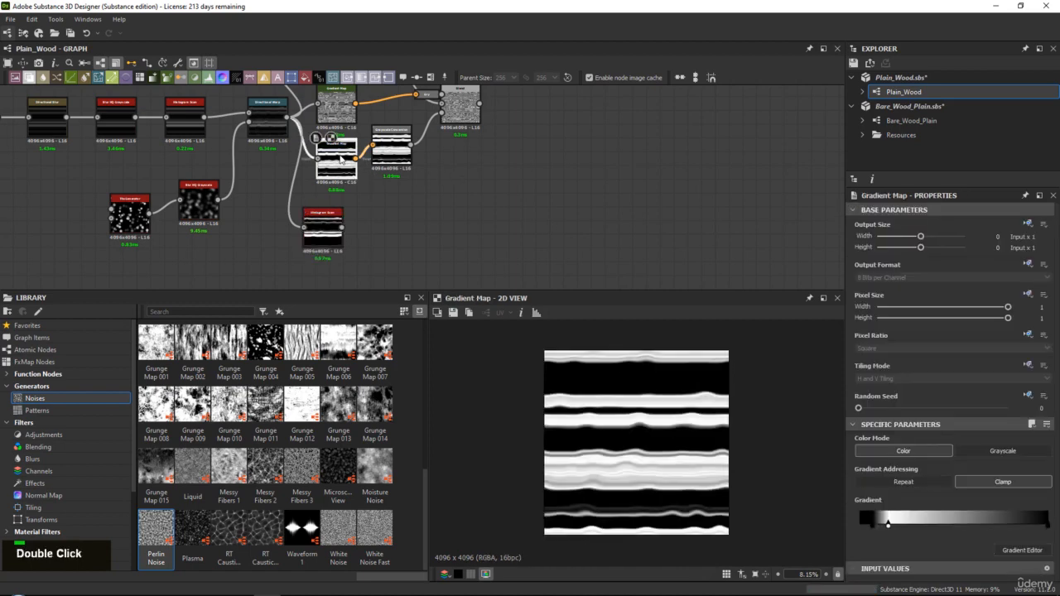
{"action": "middle_click_drag", "start_coordinate": [346, 236], "coordinate": [334, 277]}
{"action": "scroll", "coordinate": [334, 277], "scroll_direction": "up", "scroll_amount": 1}
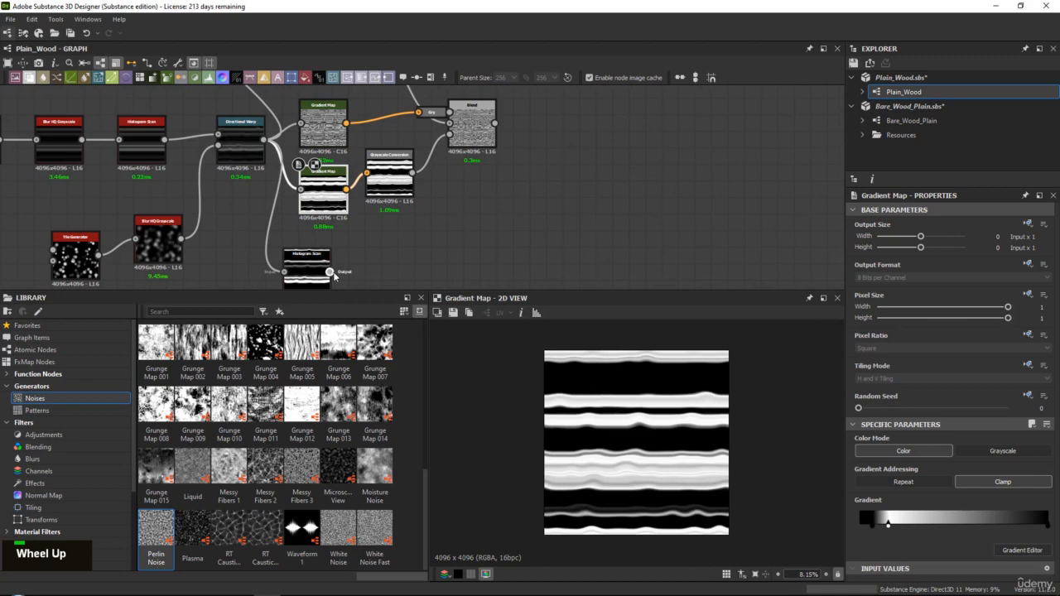
{"action": "double_click", "coordinate": [469, 130]}
Set the Histogram Scan's Contrast to 0.57 and its Position to 0.89 while watching the Blend's grain
{"action": "scroll", "coordinate": [668, 453], "scroll_direction": "up", "scroll_amount": 3}
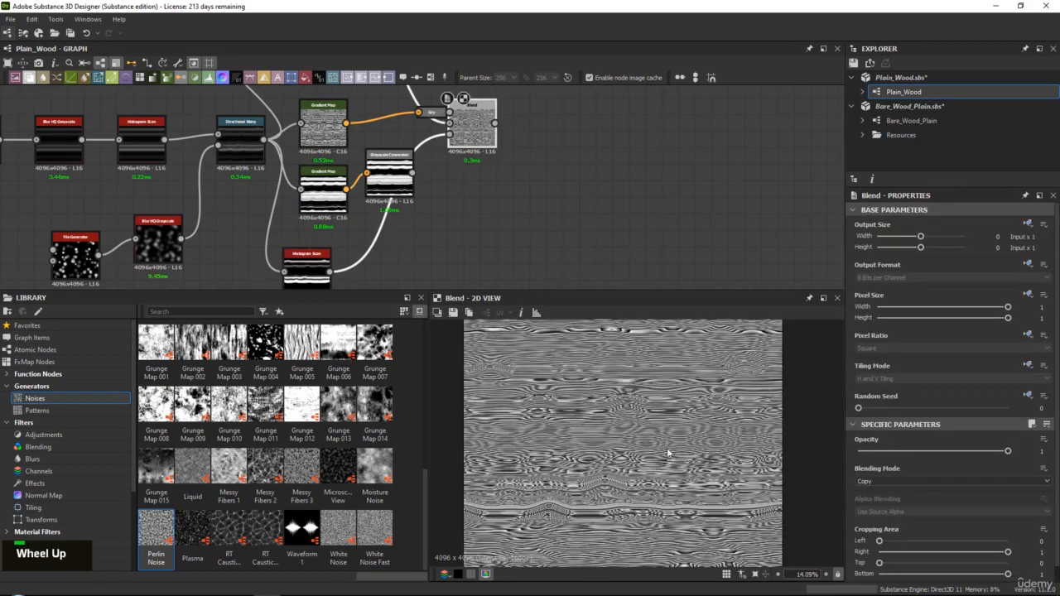
{"action": "scroll", "coordinate": [667, 453], "scroll_direction": "up", "scroll_amount": 5}
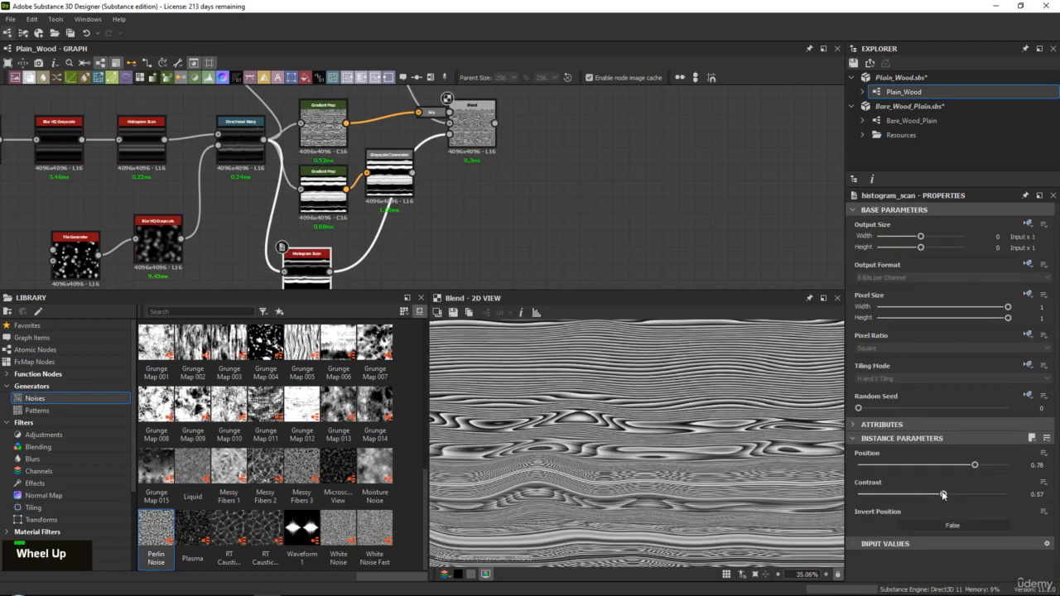
{"action": "left_click_drag", "start_coordinate": [969, 465], "coordinate": [993, 464]}
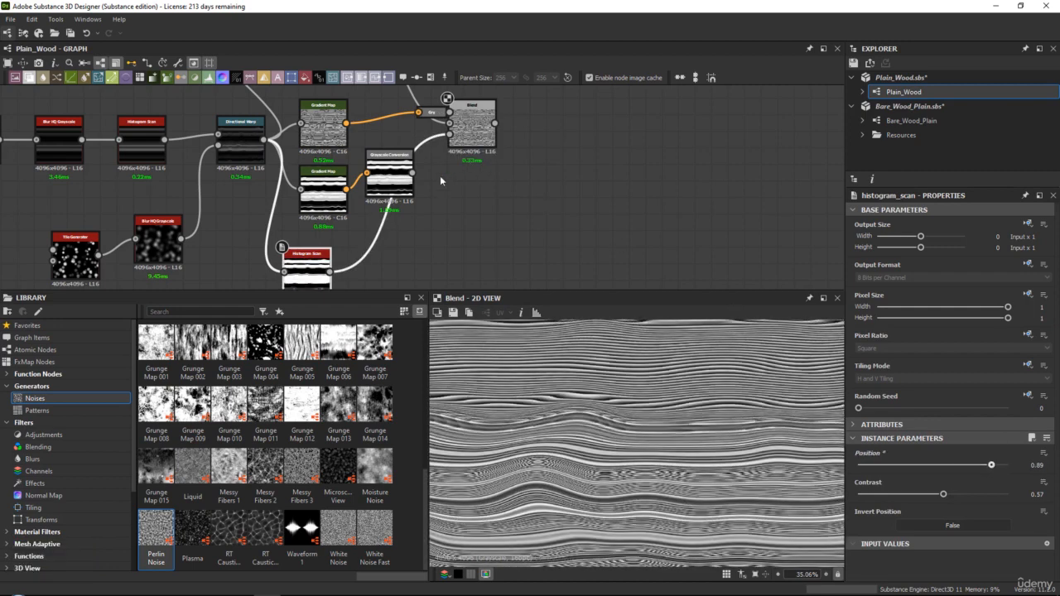
Delete the unused Grayscale Conversion and lower Gradient Map, and move the new Histogram Scan into their place under the upper Gradient Map
{"action": "left_click_drag", "start_coordinate": [402, 178], "coordinate": [426, 193]}
{"action": "key", "text": "Delete"}
{"action": "left_click_drag", "start_coordinate": [331, 185], "coordinate": [378, 201]}
{"action": "key", "text": "Delete"}
{"action": "left_click_drag", "start_coordinate": [307, 265], "coordinate": [324, 184]}
Examine the Blend's grain with the Histogram Scan mask and compare it with the upper Gradient Map's line pattern
{"action": "double_click", "coordinate": [475, 137]}
{"action": "scroll", "coordinate": [651, 418], "scroll_direction": "down", "scroll_amount": 4}
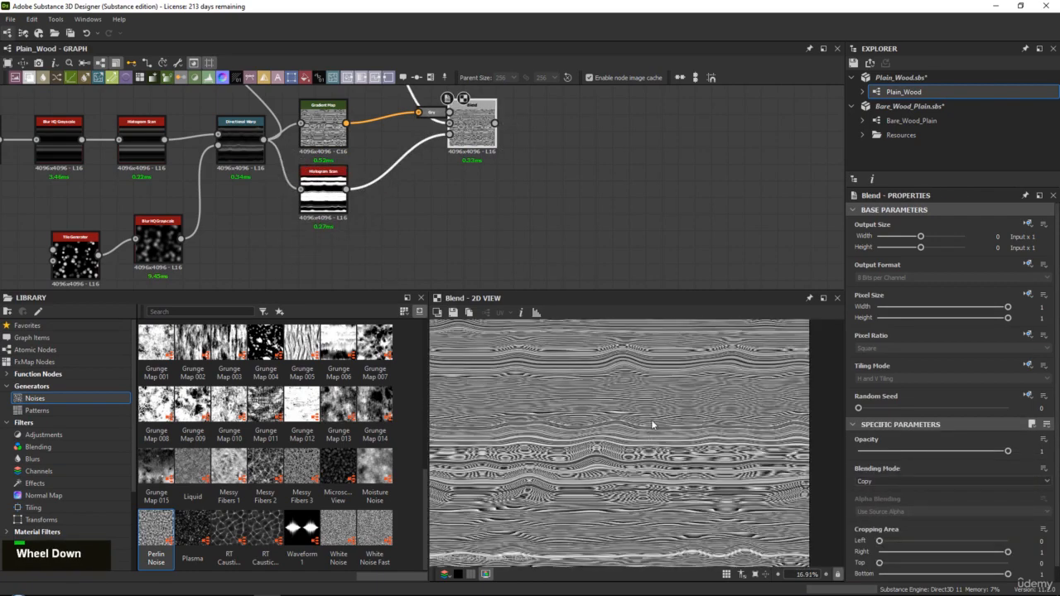
{"action": "scroll", "coordinate": [645, 419], "scroll_direction": "up", "scroll_amount": 2}
{"action": "scroll", "coordinate": [323, 188], "scroll_direction": "down", "scroll_amount": 1}
{"action": "scroll", "coordinate": [322, 188], "scroll_direction": "up", "scroll_amount": 3}
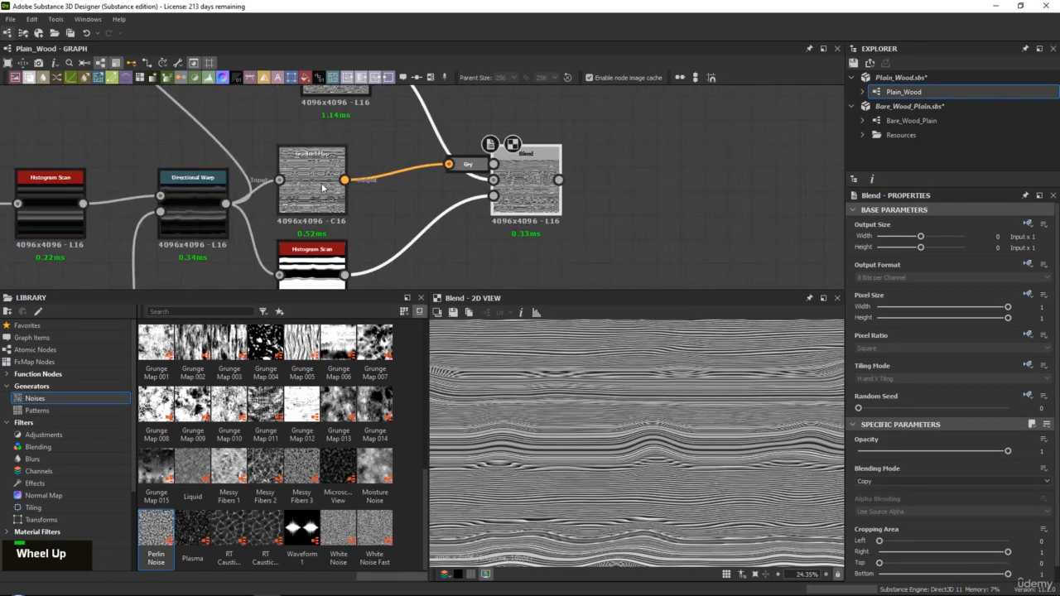
{"action": "scroll", "coordinate": [660, 500], "scroll_direction": "down", "scroll_amount": 1}
{"action": "scroll", "coordinate": [653, 423], "scroll_direction": "up", "scroll_amount": 2}
{"action": "middle_click_drag", "start_coordinate": [653, 423], "coordinate": [656, 472]}
{"action": "double_click", "coordinate": [325, 187]}
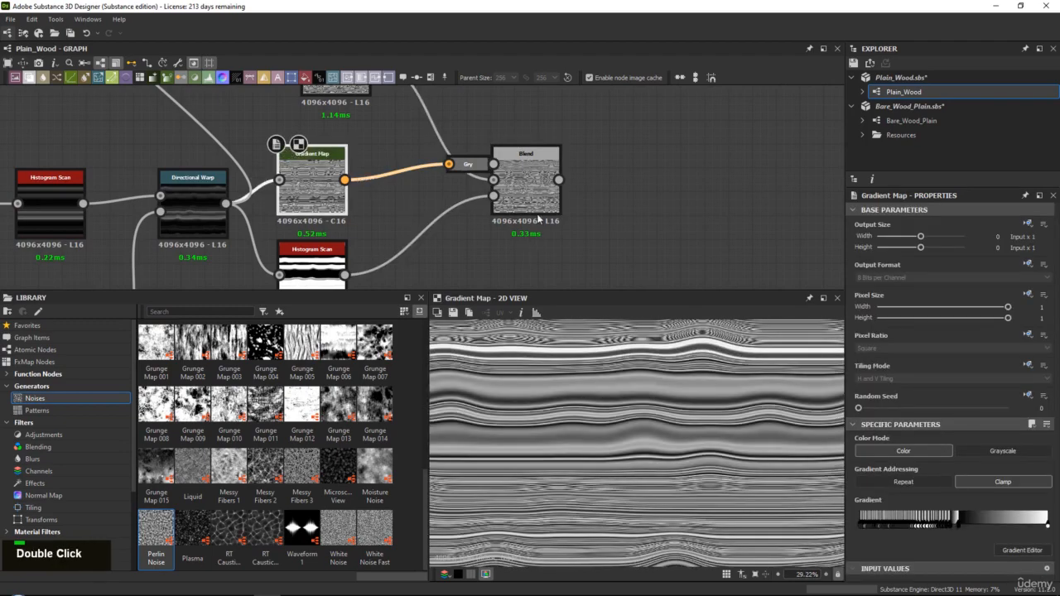
Compare the Blend's grain with the Gradient Map's line pattern in the 2D view, both in detail and over the whole texture
{"action": "double_click", "coordinate": [527, 184]}
{"action": "double_click", "coordinate": [324, 186]}
{"action": "middle_click_drag", "start_coordinate": [637, 481], "coordinate": [613, 358]}
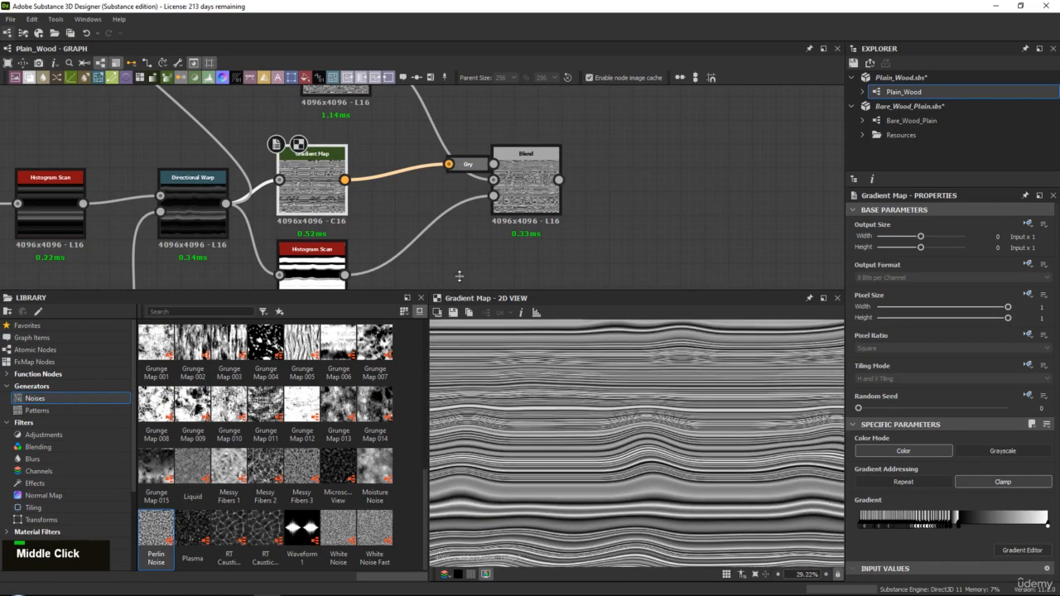
{"action": "double_click", "coordinate": [306, 188]}
{"action": "double_click", "coordinate": [527, 189]}
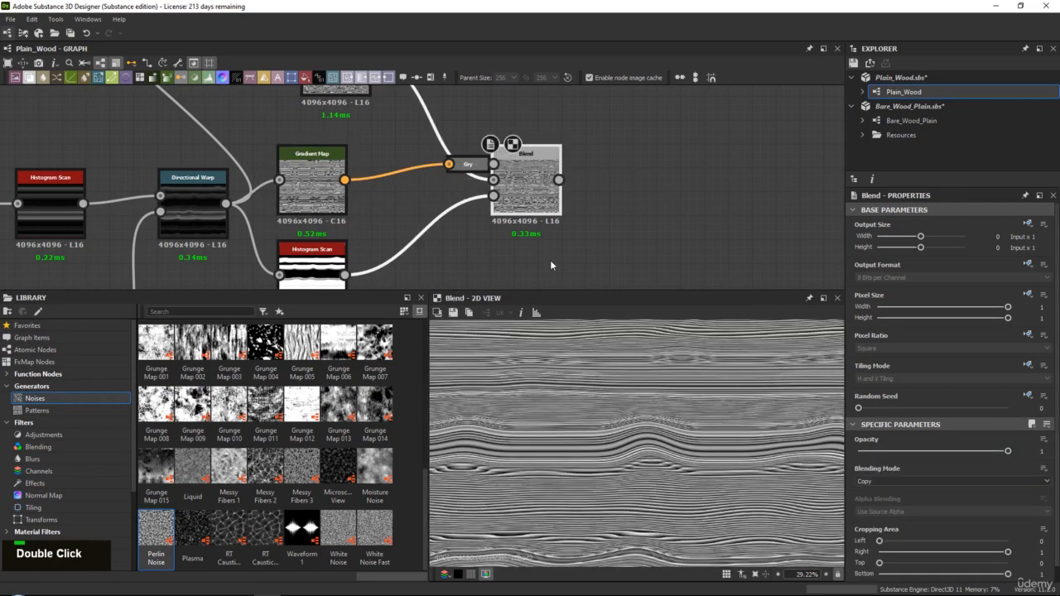
{"action": "middle_click_drag", "start_coordinate": [599, 477], "coordinate": [620, 440]}
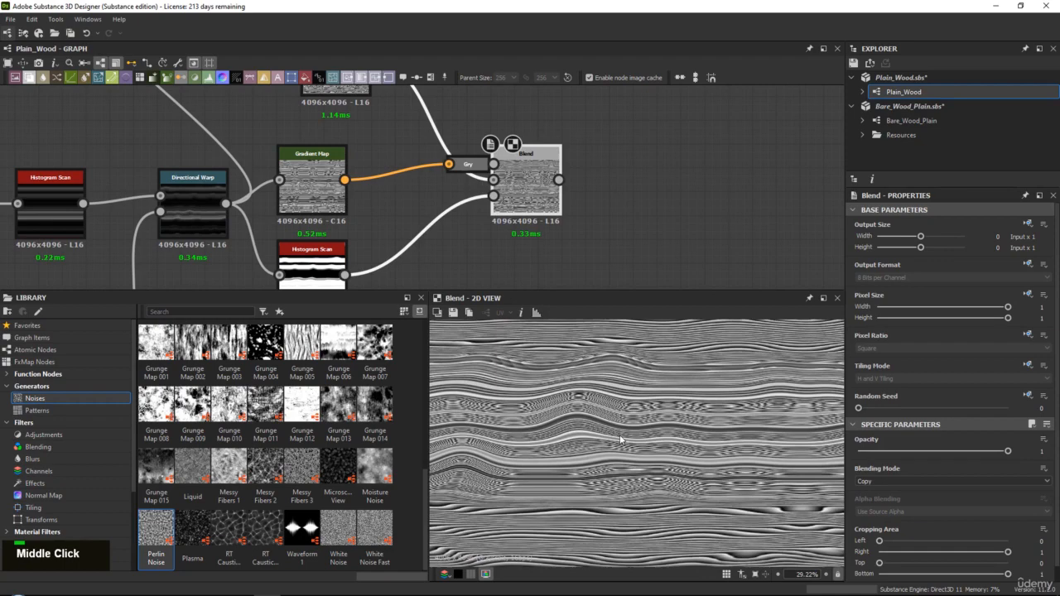
{"action": "double_click", "coordinate": [298, 193]}
{"action": "double_click", "coordinate": [516, 196]}
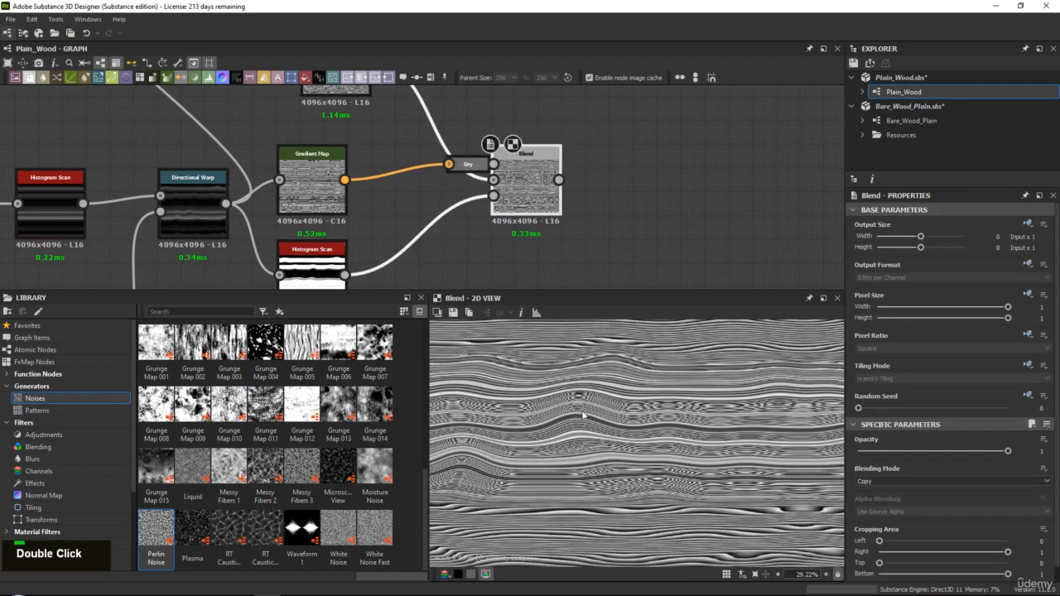
{"action": "scroll", "coordinate": [632, 410], "scroll_direction": "down", "scroll_amount": 5}
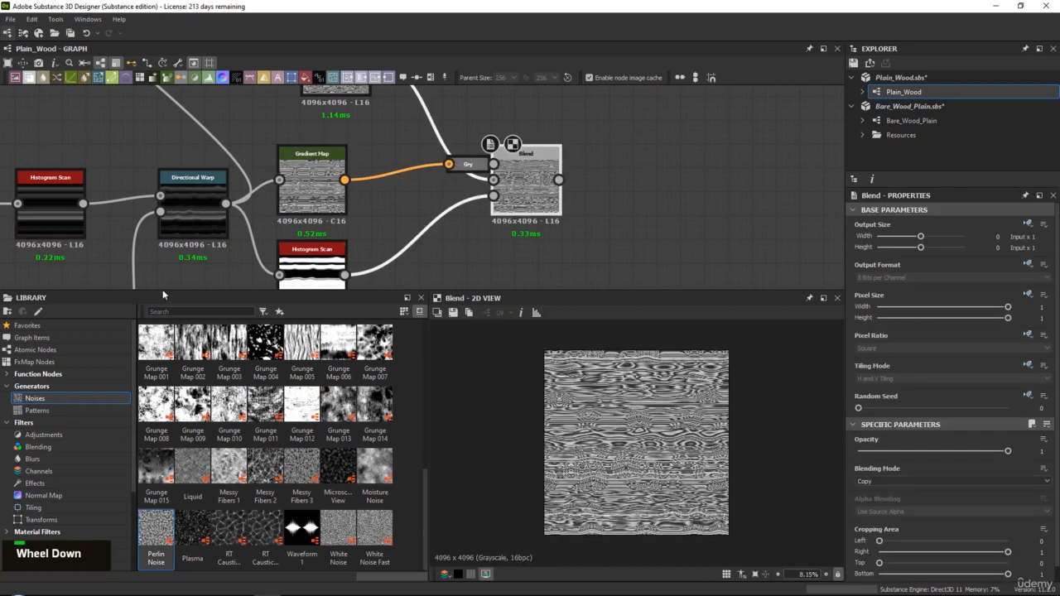
{"action": "double_click", "coordinate": [512, 162]}
Save the Plain_Wood.sbs package
{"action": "right_click", "coordinate": [923, 78]}
{"action": "left_click", "coordinate": [961, 138]}
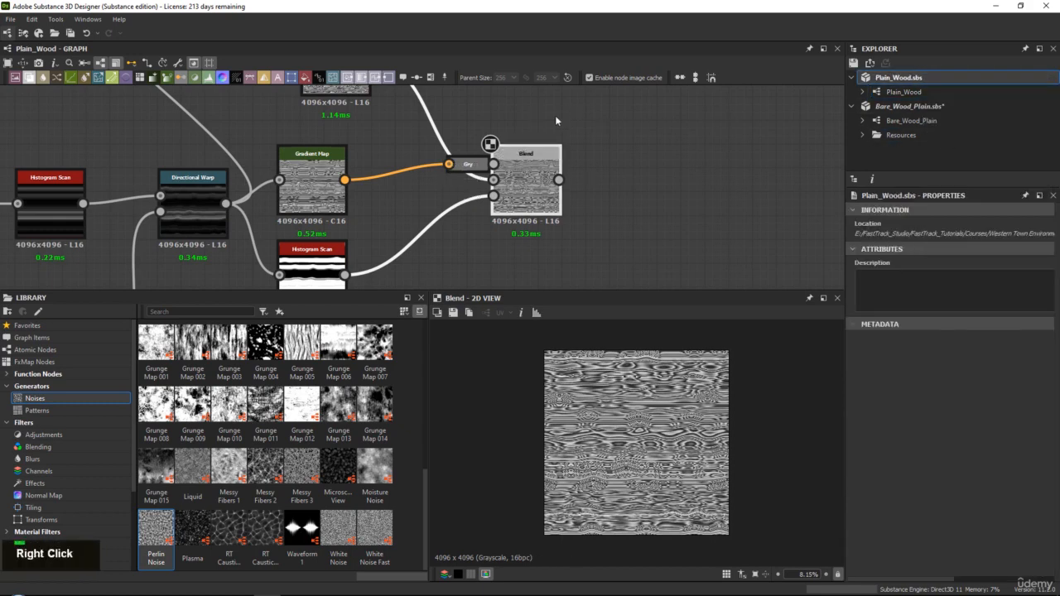
Review the whole Plain_Wood node network and inspect the Blend's grain lines up close
{"action": "scroll", "coordinate": [508, 166], "scroll_direction": "down", "scroll_amount": 3}
{"action": "scroll", "coordinate": [509, 166], "scroll_direction": "down", "scroll_amount": 2}
{"action": "middle_click_drag", "start_coordinate": [496, 164], "coordinate": [456, 156]}
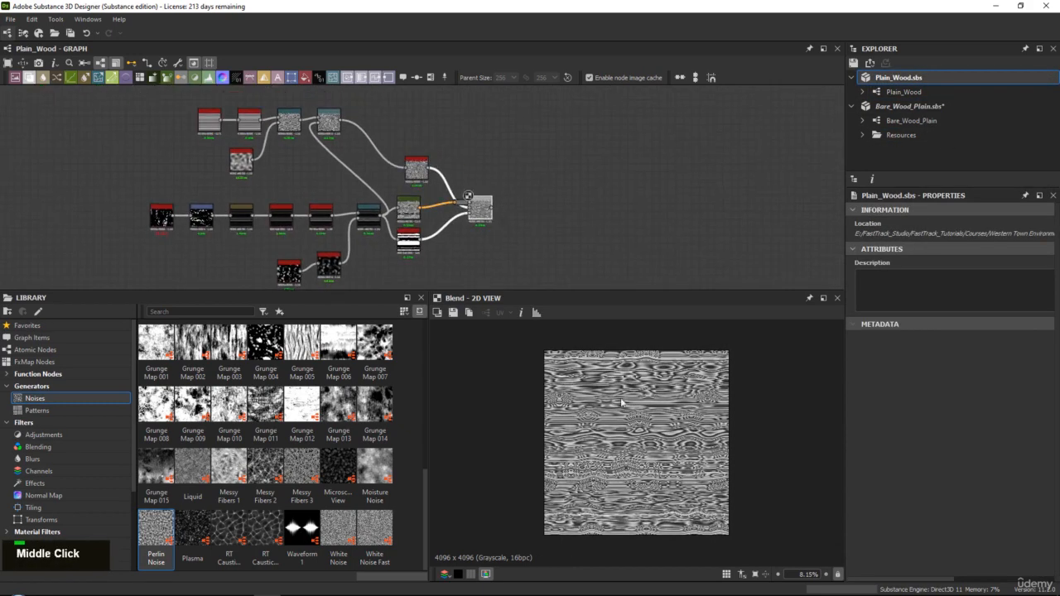
{"action": "scroll", "coordinate": [635, 407], "scroll_direction": "up", "scroll_amount": 5}
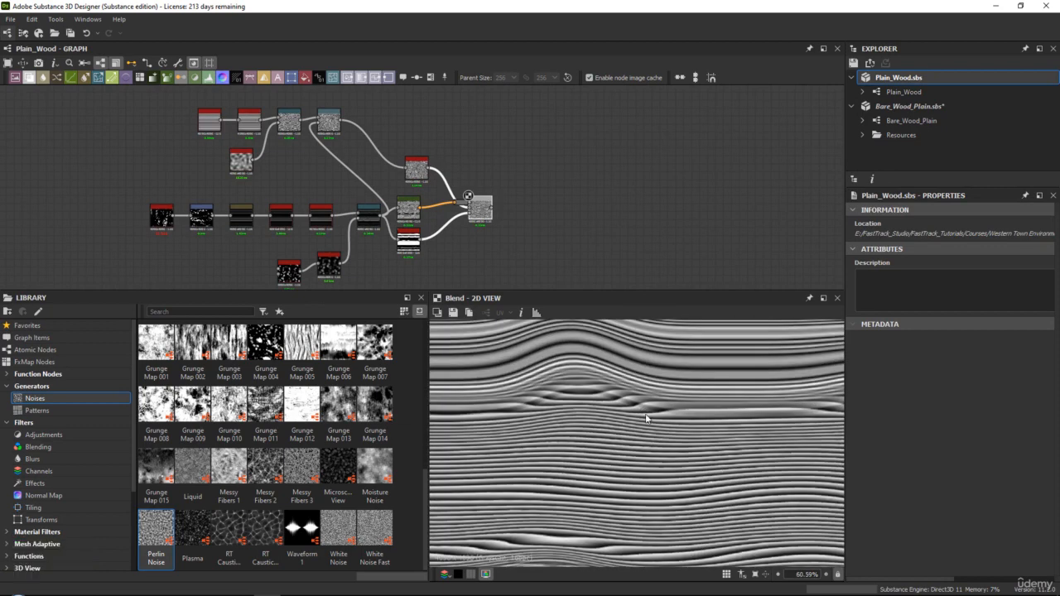
{"action": "middle_click_drag", "start_coordinate": [376, 213], "coordinate": [370, 208]}
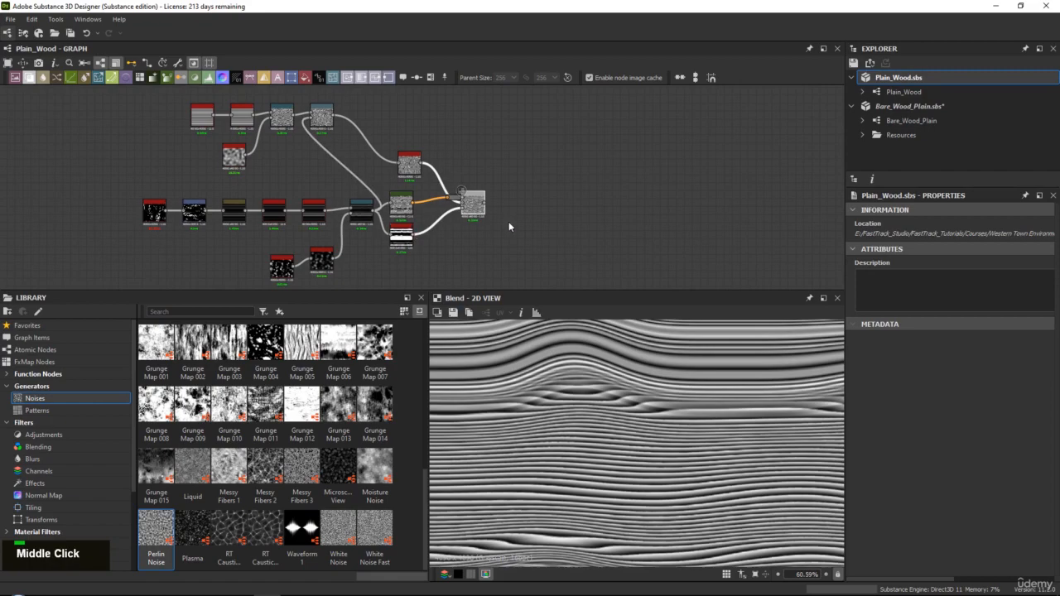